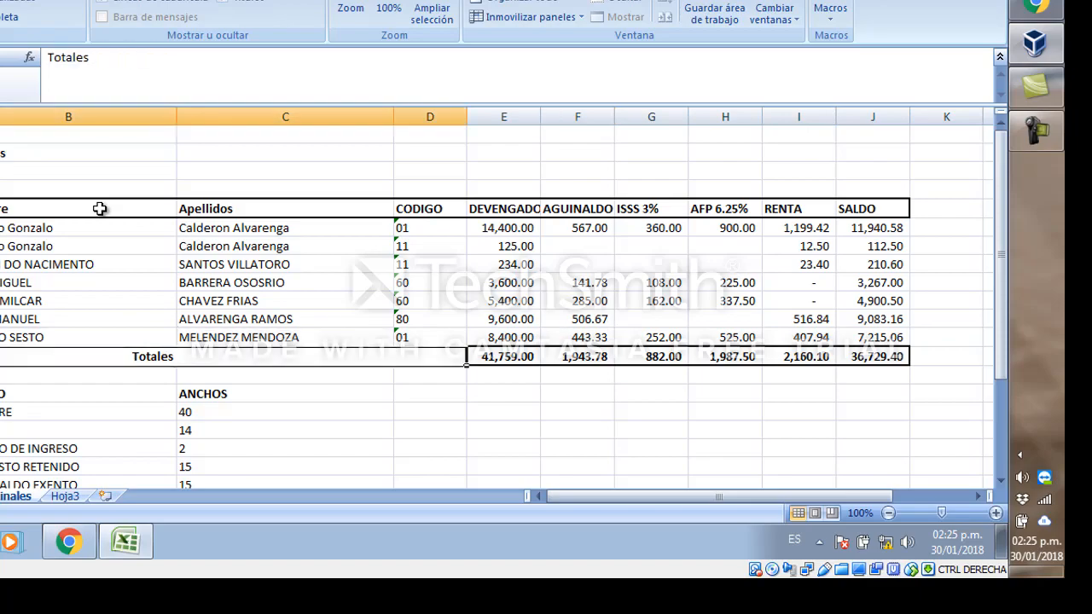
Review the CAMPO and ANCHOS field-width list and the payroll table on the datos originales sheet.
{"action": "key", "text": "Down"}
{"action": "key", "text": "Down"}
{"action": "key", "text": "Down"}
{"action": "key", "text": "Down"}
{"action": "key", "text": "Down"}
{"action": "key", "text": "Down"}
{"action": "key", "text": "Down"}
{"action": "key", "text": "Down"}
{"action": "key", "text": "Down"}
{"action": "key", "text": "Down"}
{"action": "key", "text": "Down"}
{"action": "key", "text": "Down"}
{"action": "key", "text": "Down"}
{"action": "key", "text": "Down"}
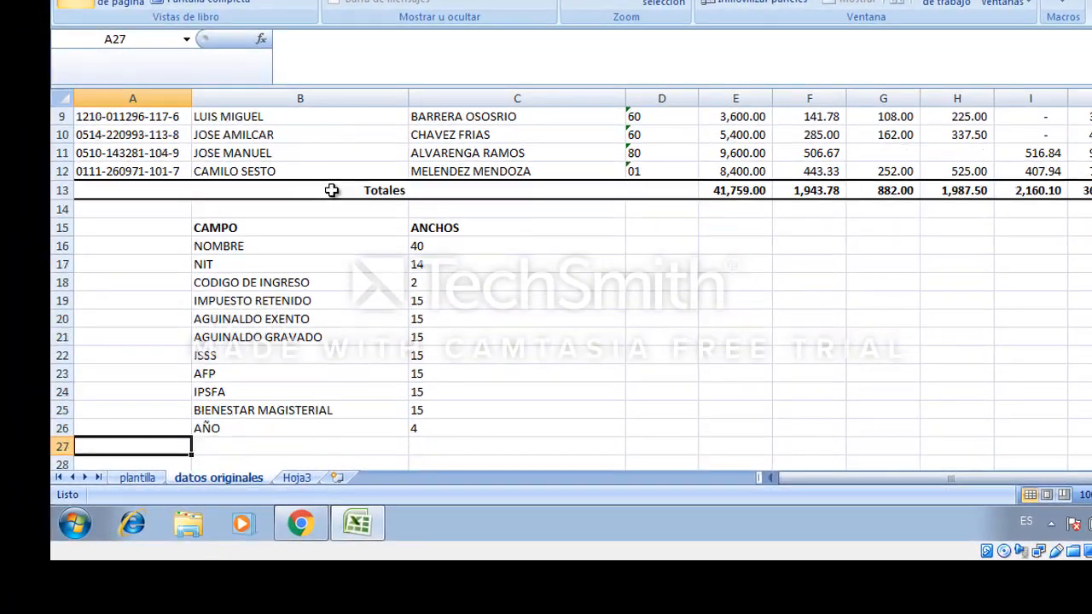
{"action": "key", "text": "Up"}
{"action": "key", "text": "Right"}
{"action": "key", "text": "Up"}
{"action": "key", "text": "Up"}
{"action": "key", "text": "Up"}
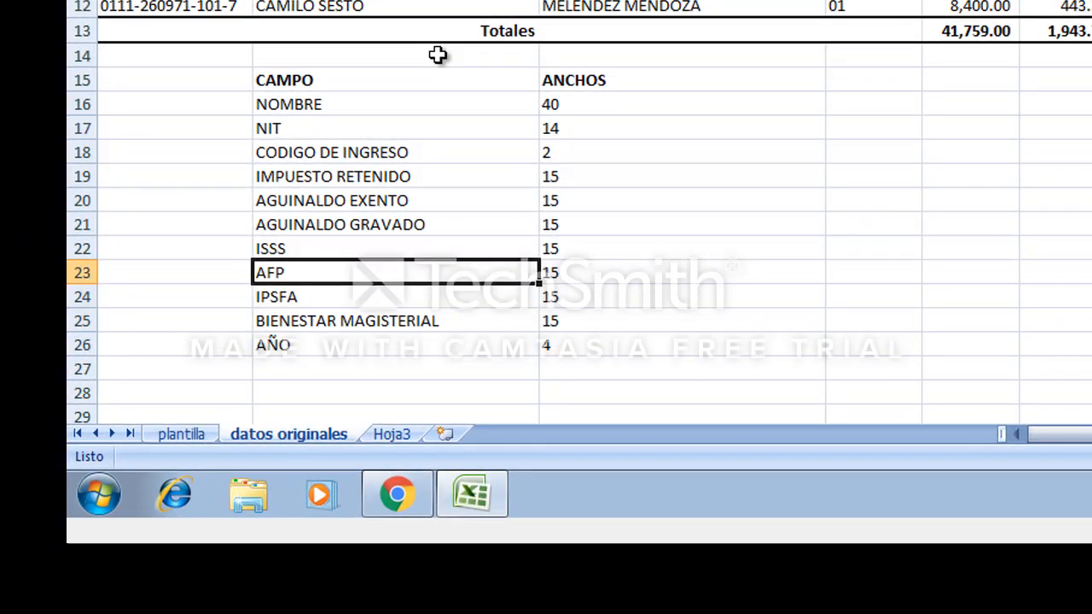
{"action": "key", "text": "Up"}
{"action": "key", "text": "Up"}
{"action": "key", "text": "Up"}
{"action": "key", "text": "Up"}
{"action": "key", "text": "Up"}
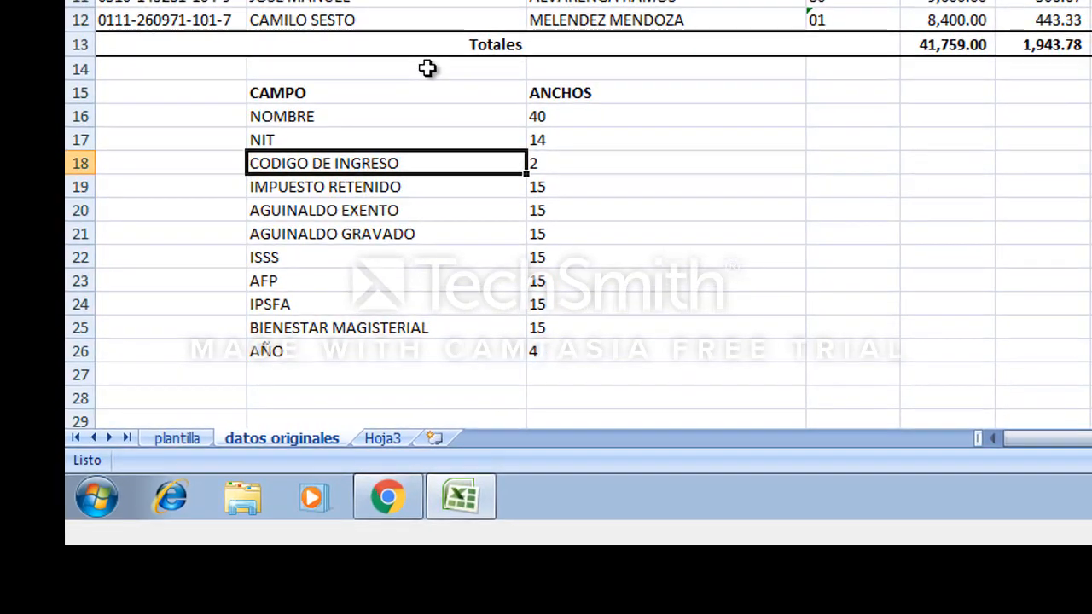
{"action": "key", "text": "Up"}
{"action": "key", "text": "Up"}
{"action": "key", "text": "Up"}
{"action": "key", "text": "Up"}
{"action": "key", "text": "Up"}
{"action": "key", "text": "Up"}
{"action": "key", "text": "Up"}
{"action": "key", "text": "Up"}
{"action": "key", "text": "Up"}
{"action": "key", "text": "Up"}
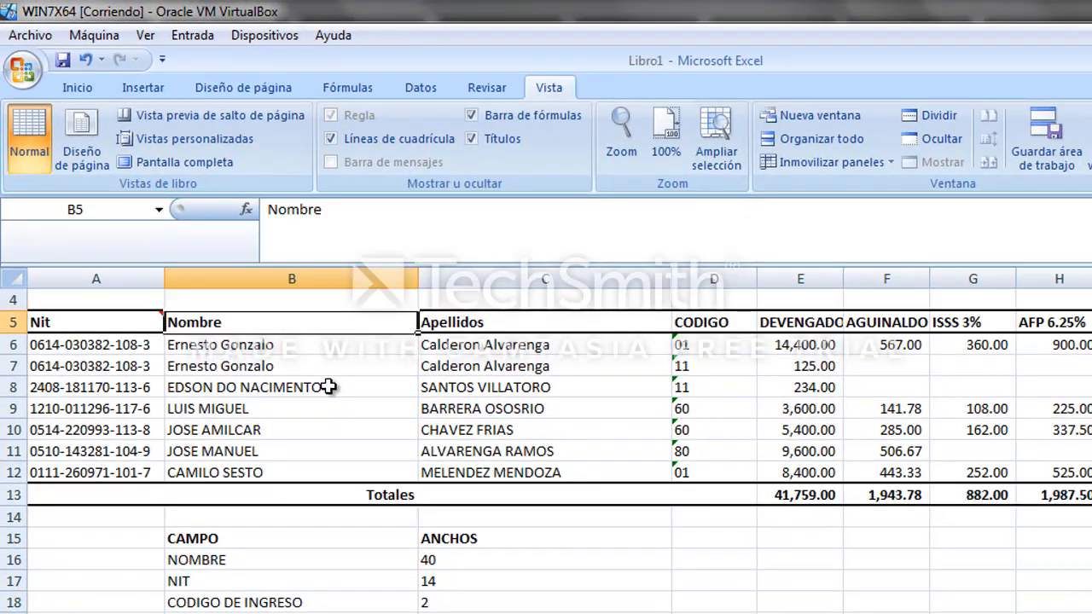
{"action": "key", "text": "Left"}
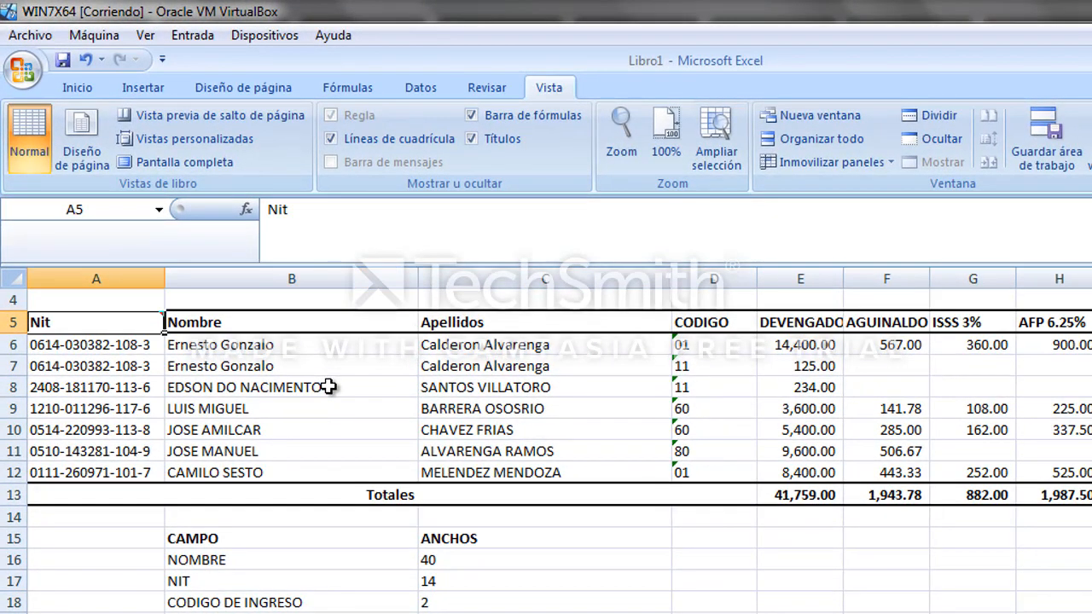
Copy the payroll table from the Nit header through the SALDO column and last employee row.
{"action": "key", "text": "shift+Right"}
{"action": "key", "text": "shift+Right"}
{"action": "key", "text": "shift+Right"}
{"action": "key", "text": "shift+Right"}
{"action": "key", "text": "shift+Right"}
{"action": "key", "text": "shift+Right"}
{"action": "key", "text": "shift+Right"}
{"action": "key", "text": "shift+Right"}
{"action": "key", "text": "shift+Right"}
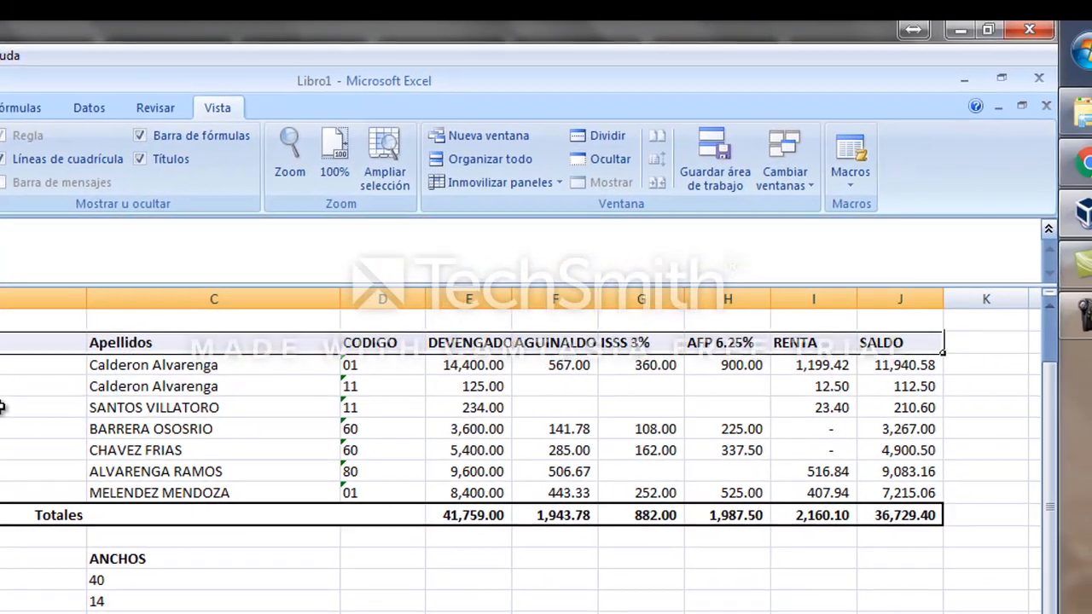
{"action": "key", "text": "shift+Down"}
{"action": "key", "text": "shift+Down"}
{"action": "key", "text": "shift+Down"}
{"action": "key", "text": "shift+Down"}
{"action": "key", "text": "shift+Down"}
{"action": "key", "text": "shift+Down"}
{"action": "key", "text": "shift+Down"}
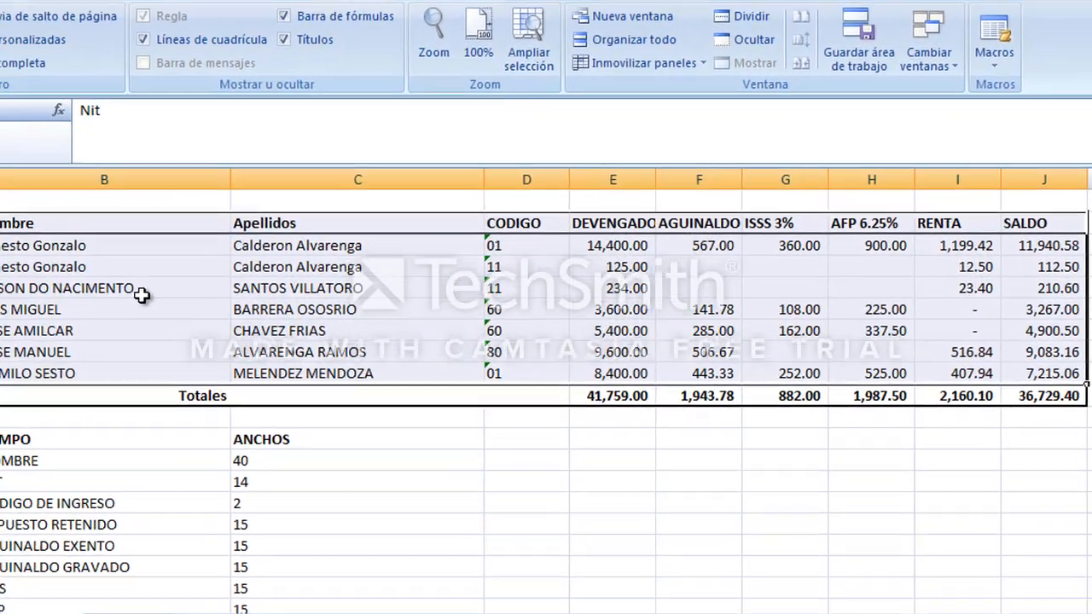
{"action": "right_click", "coordinate": [1, 384]}
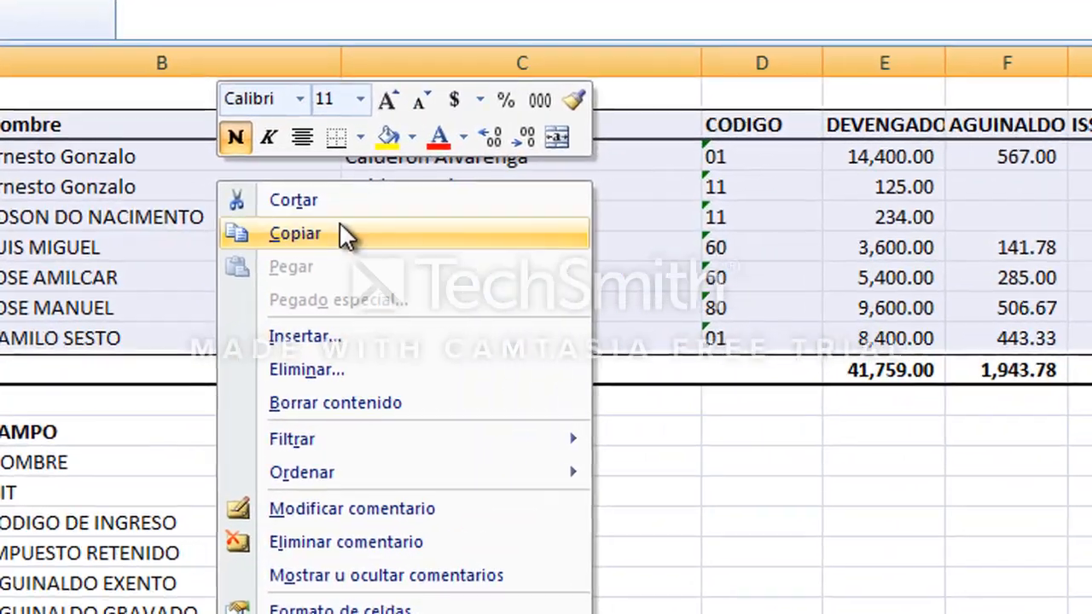
{"action": "left_click", "coordinate": [340, 227]}
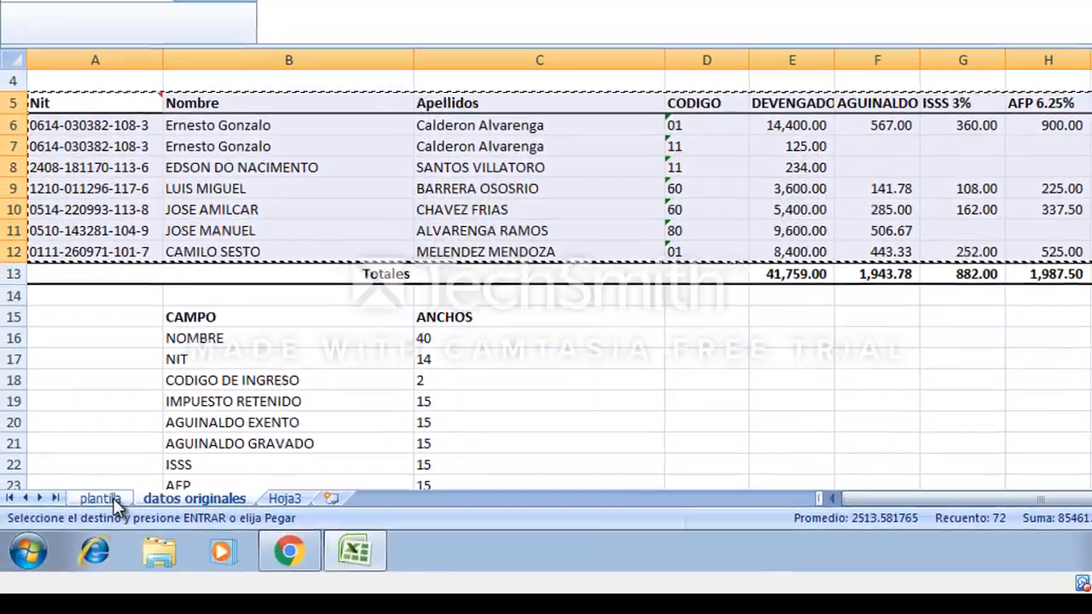
Paste the copied payroll table into cell A17 of the plantilla sheet.
{"action": "left_click", "coordinate": [97, 566]}
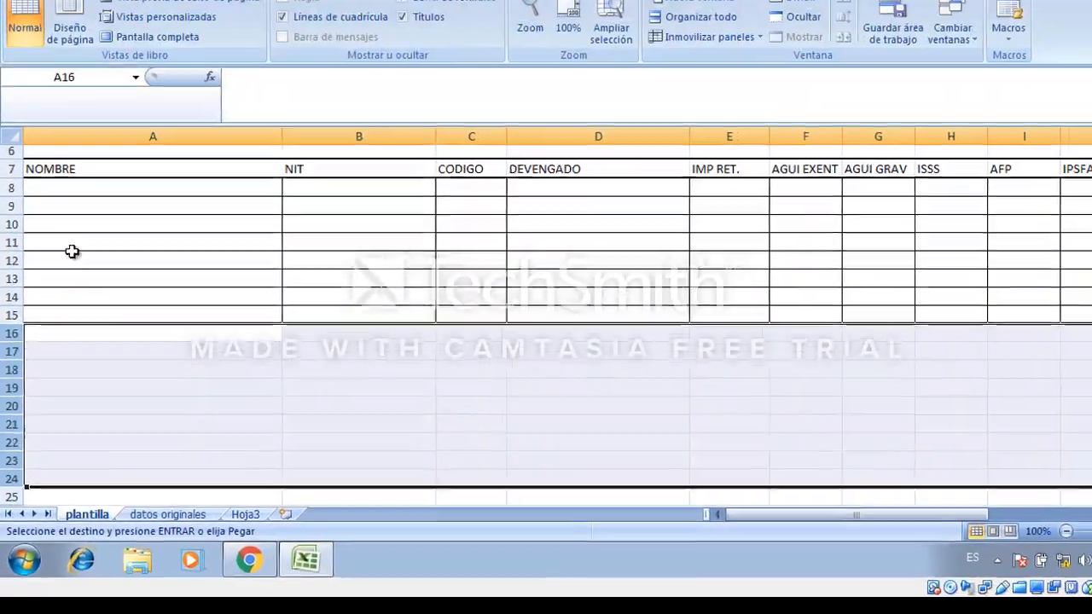
{"action": "left_click", "coordinate": [57, 364]}
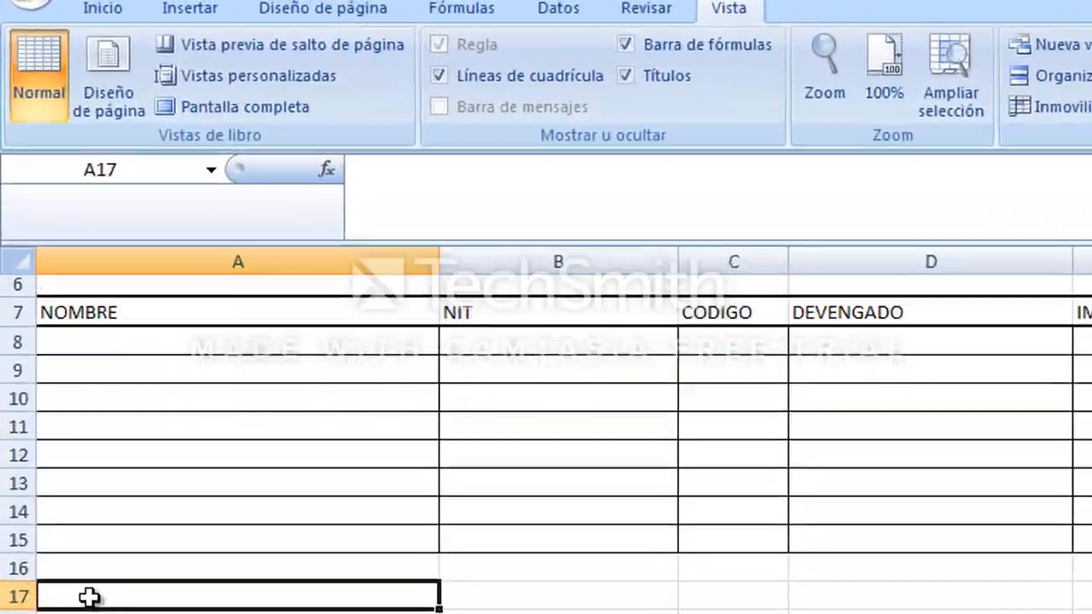
{"action": "right_click", "coordinate": [57, 365]}
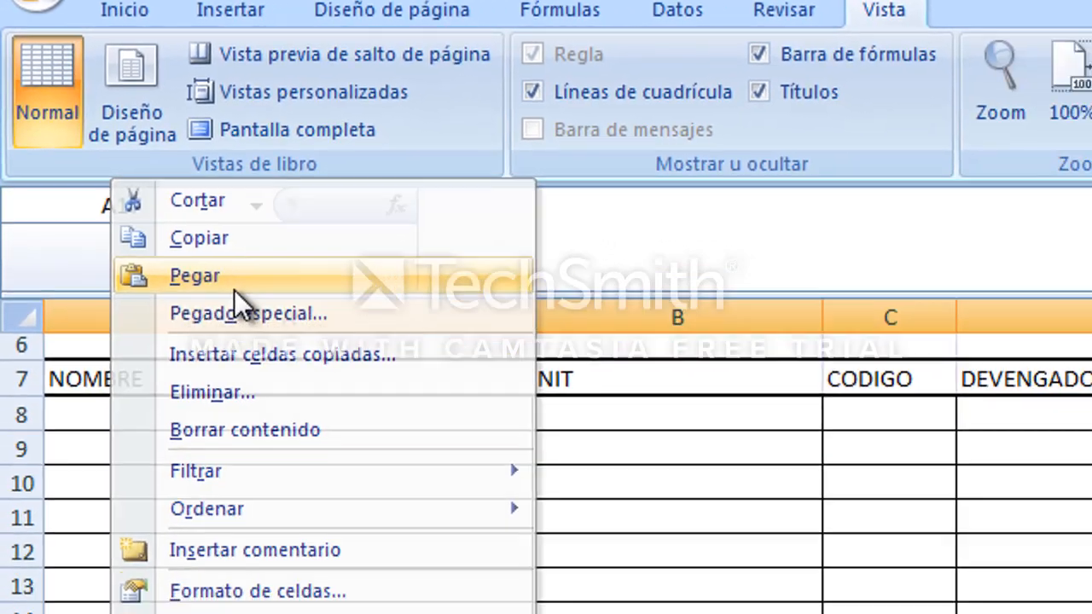
{"action": "left_click", "coordinate": [267, 330]}
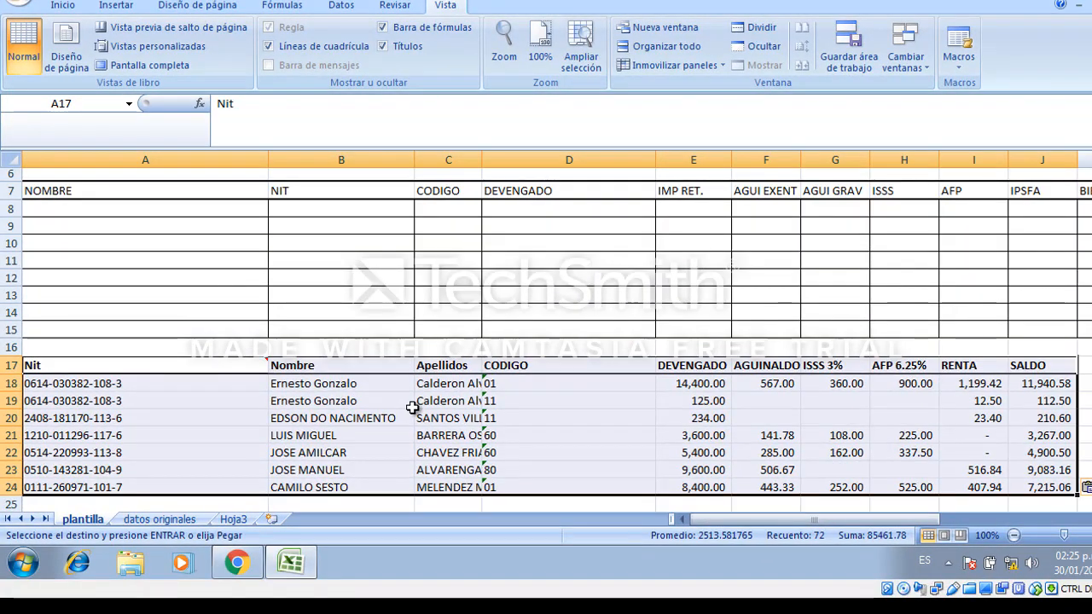
Inspect the formulas behind the RENTA and SALDO cells of the pasted table.
{"action": "left_click", "coordinate": [739, 398]}
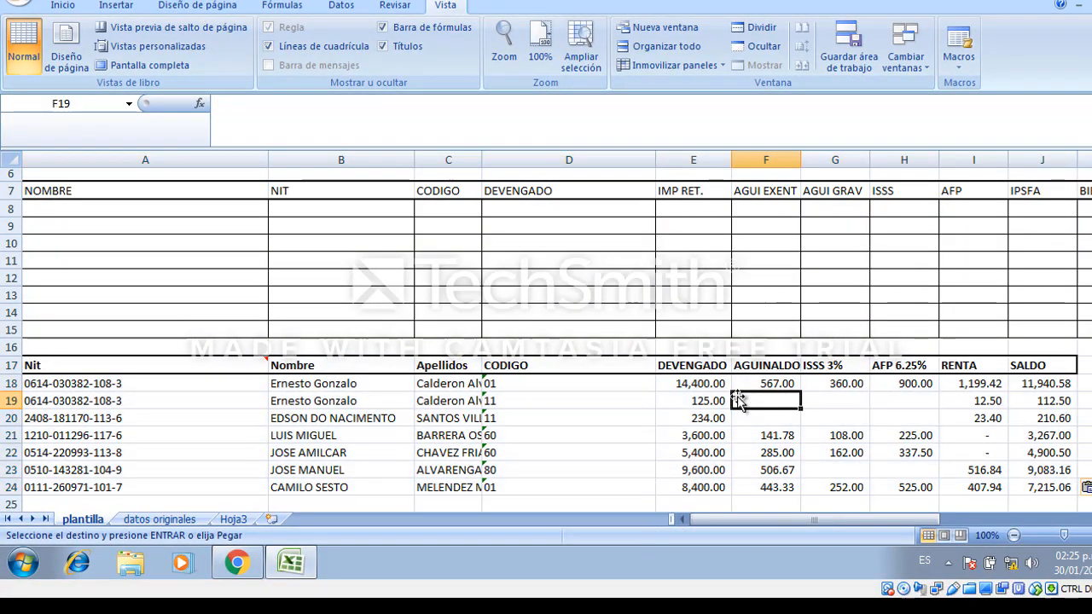
{"action": "left_click", "coordinate": [756, 452]}
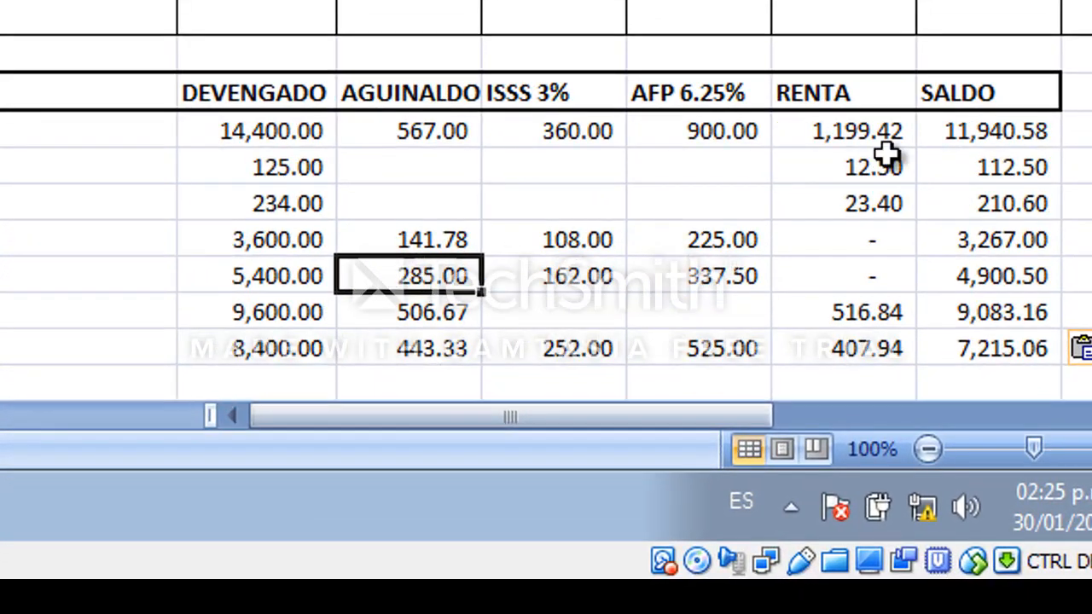
{"action": "left_click", "coordinate": [870, 175]}
{"action": "double_click", "coordinate": [873, 169]}
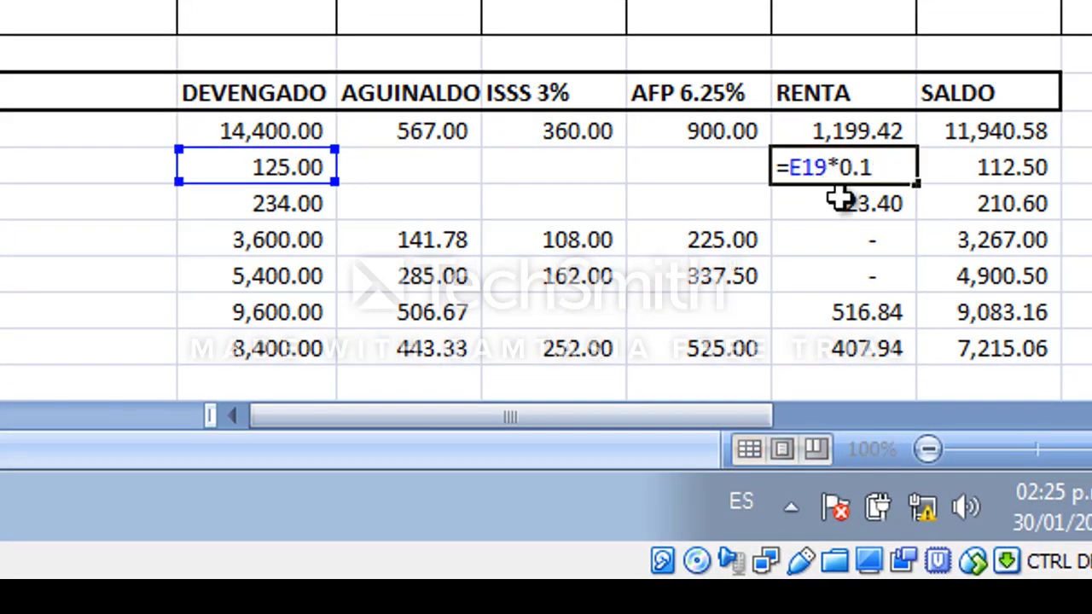
{"action": "key", "text": "Escape"}
{"action": "double_click", "coordinate": [874, 213]}
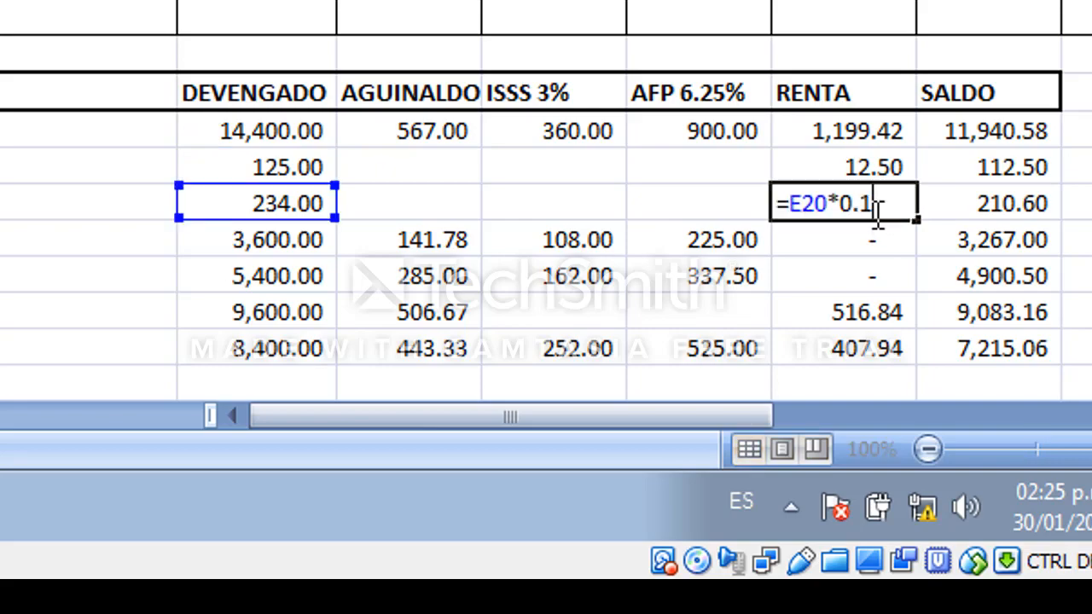
{"action": "key", "text": "Escape"}
{"action": "double_click", "coordinate": [989, 203]}
{"action": "key", "text": "Escape"}
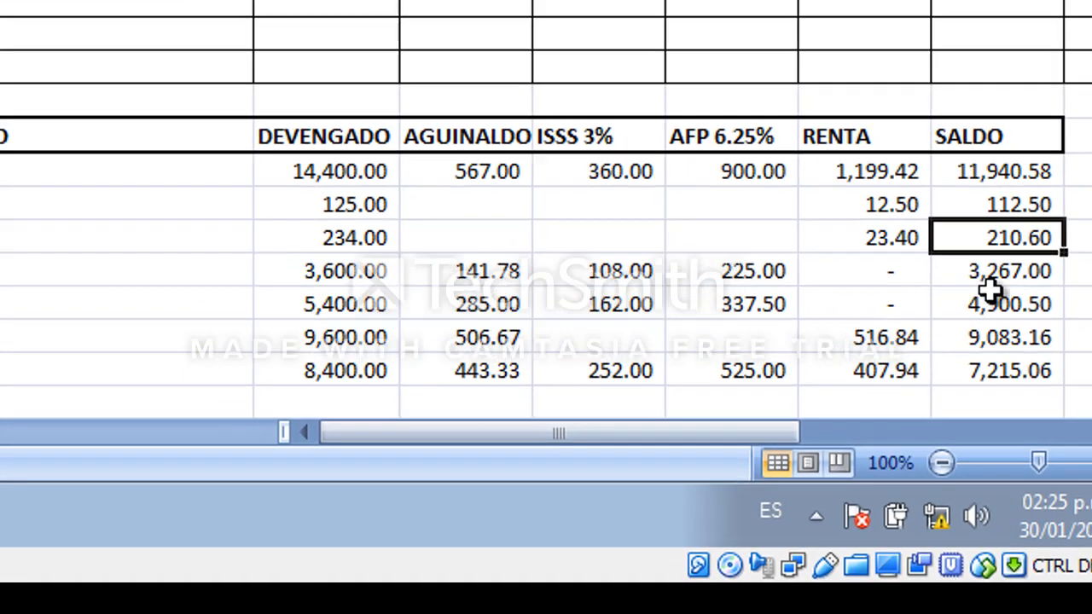
{"action": "double_click", "coordinate": [1015, 276]}
{"action": "key", "text": "Escape"}
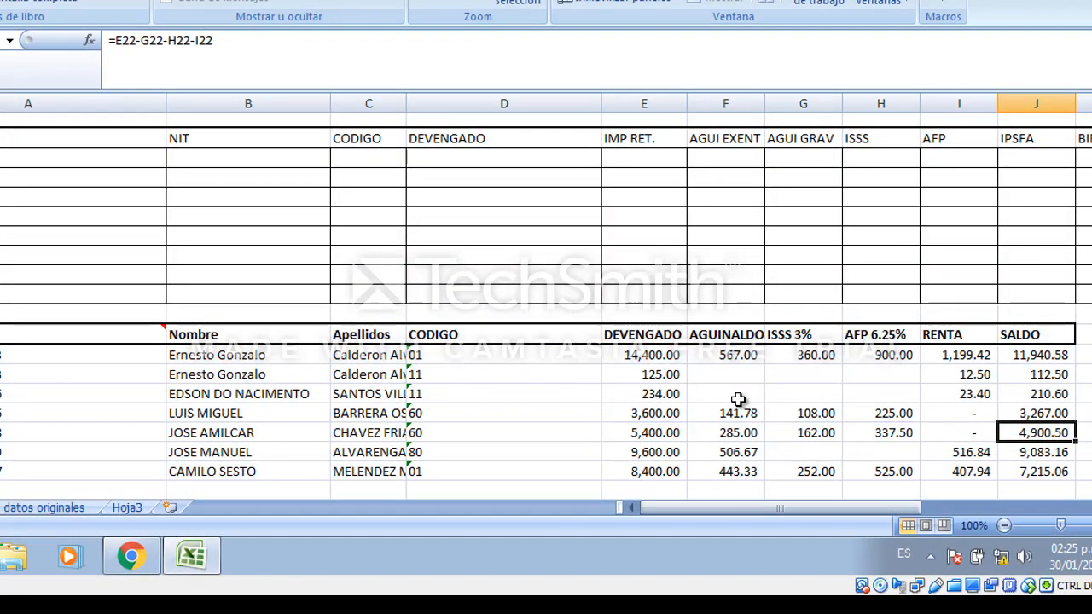
Copy the pasted employee rows and paste them back over themselves as values only using Paste Special.
{"action": "left_click_drag", "start_coordinate": [128, 355], "coordinate": [1020, 468]}
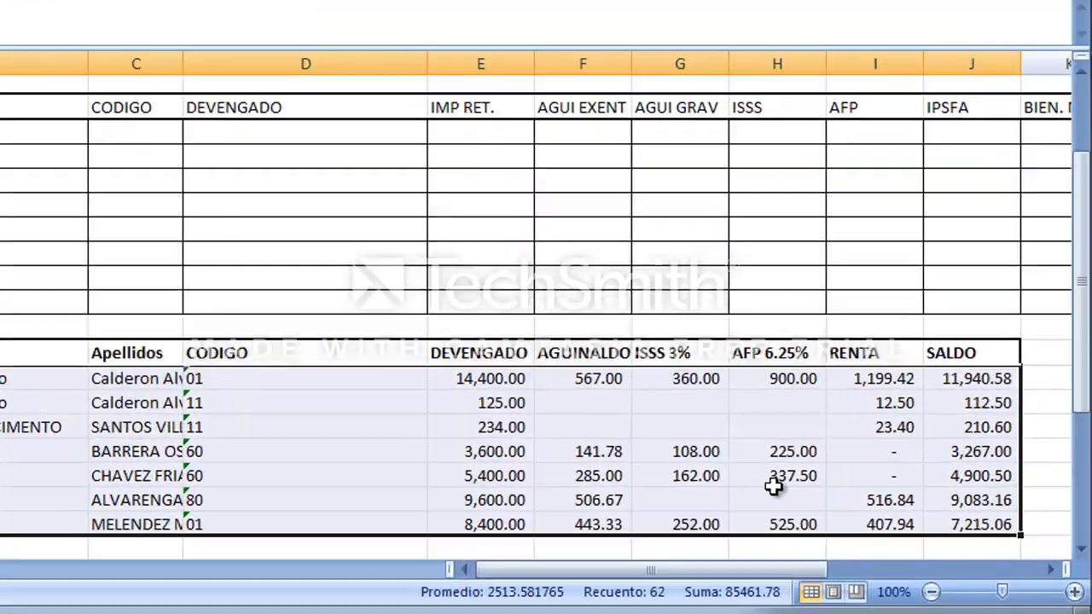
{"action": "right_click", "coordinate": [897, 437]}
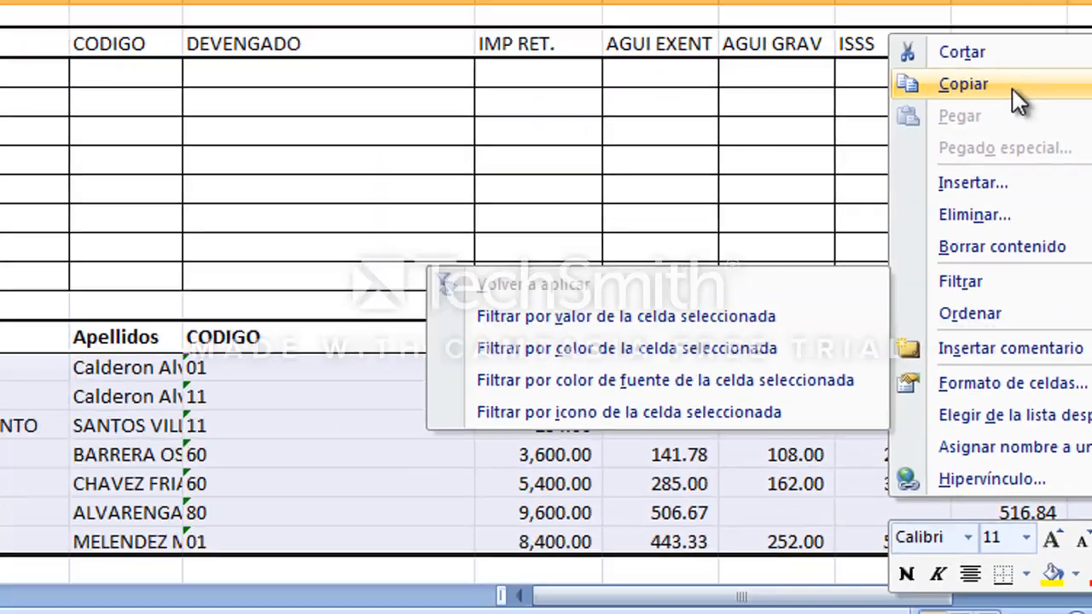
{"action": "left_click", "coordinate": [1012, 84]}
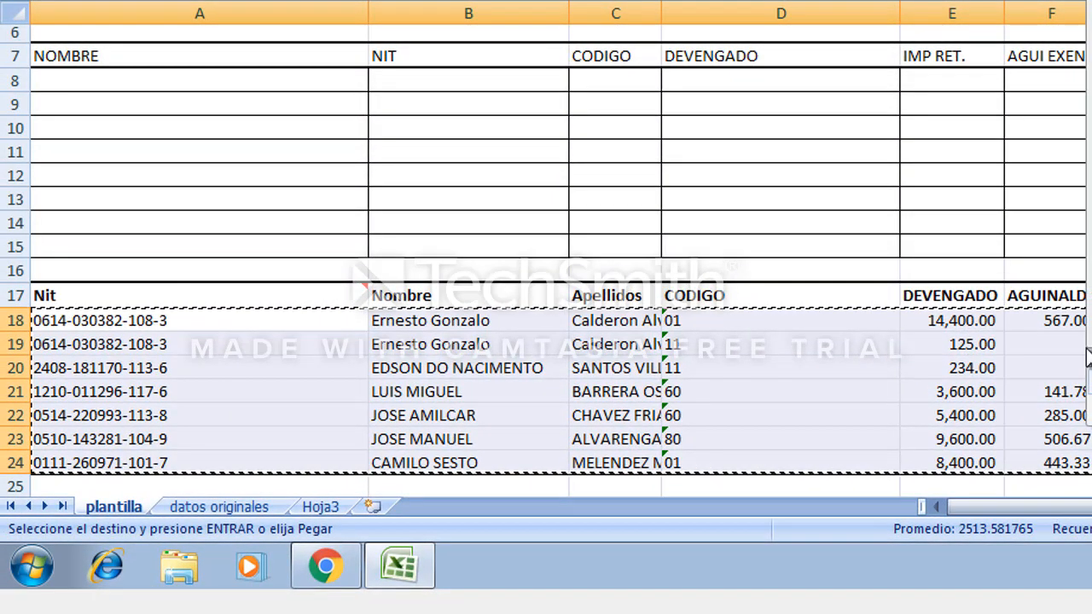
{"action": "right_click", "coordinate": [703, 87]}
{"action": "left_click", "coordinate": [464, 250]}
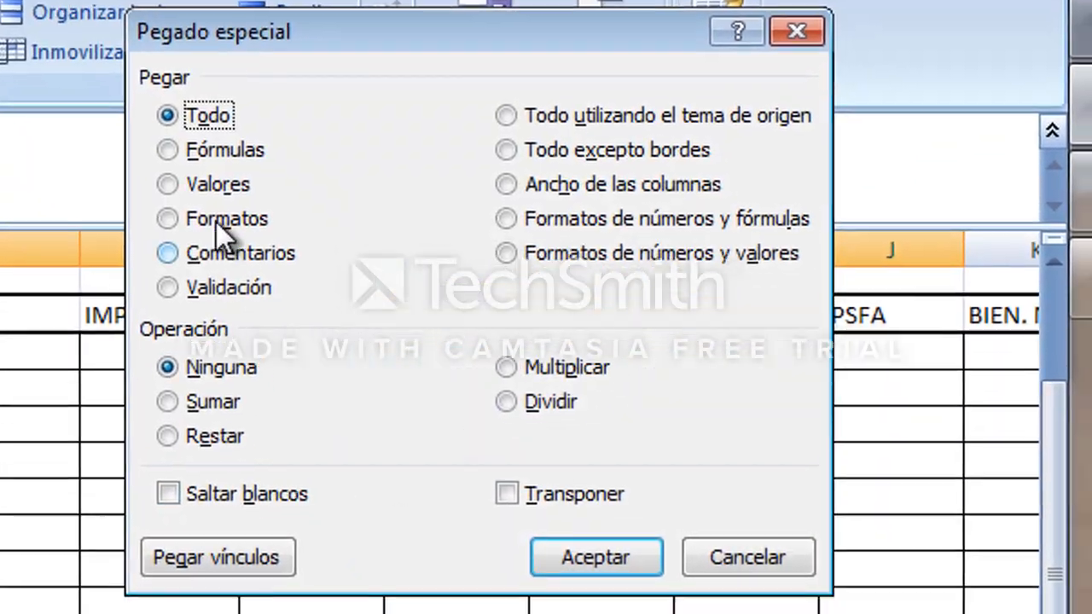
{"action": "left_click", "coordinate": [215, 183]}
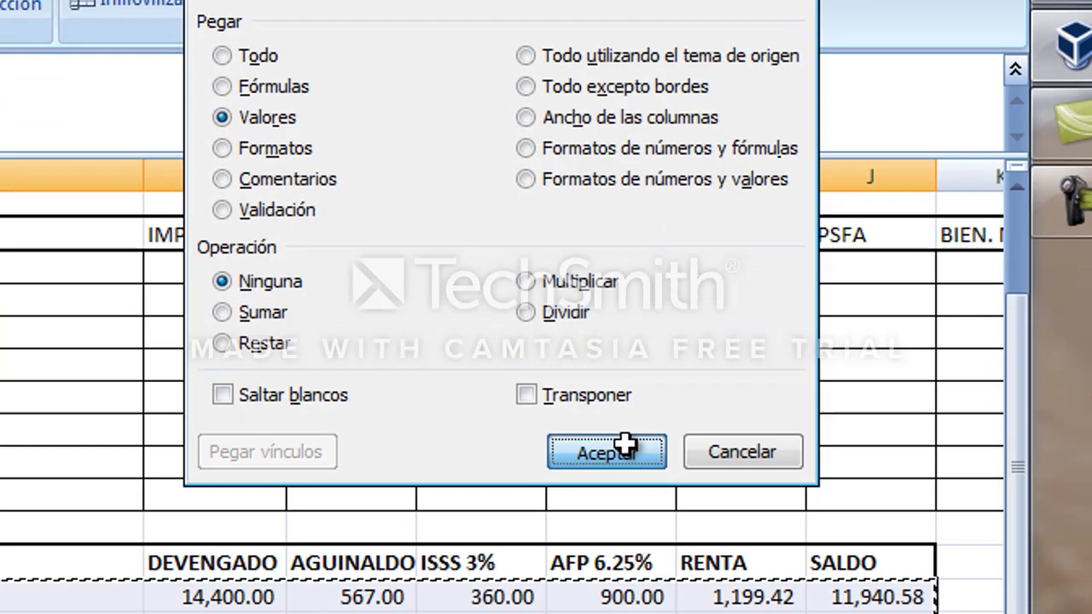
{"action": "left_click", "coordinate": [585, 503]}
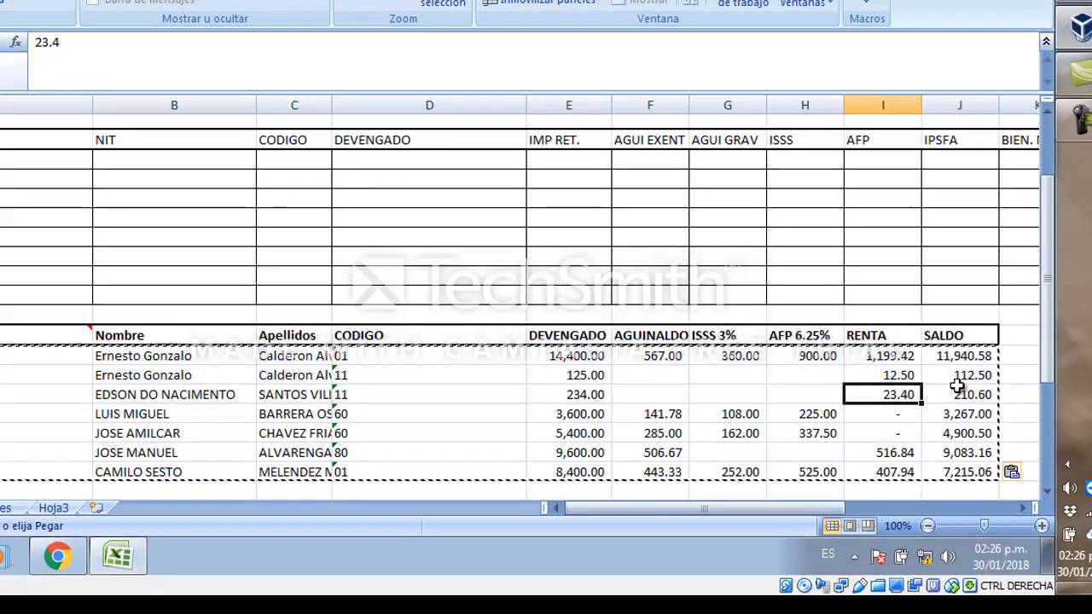
Inspect several SALDO and RENTA cells to check their contents.
{"action": "left_click", "coordinate": [957, 389]}
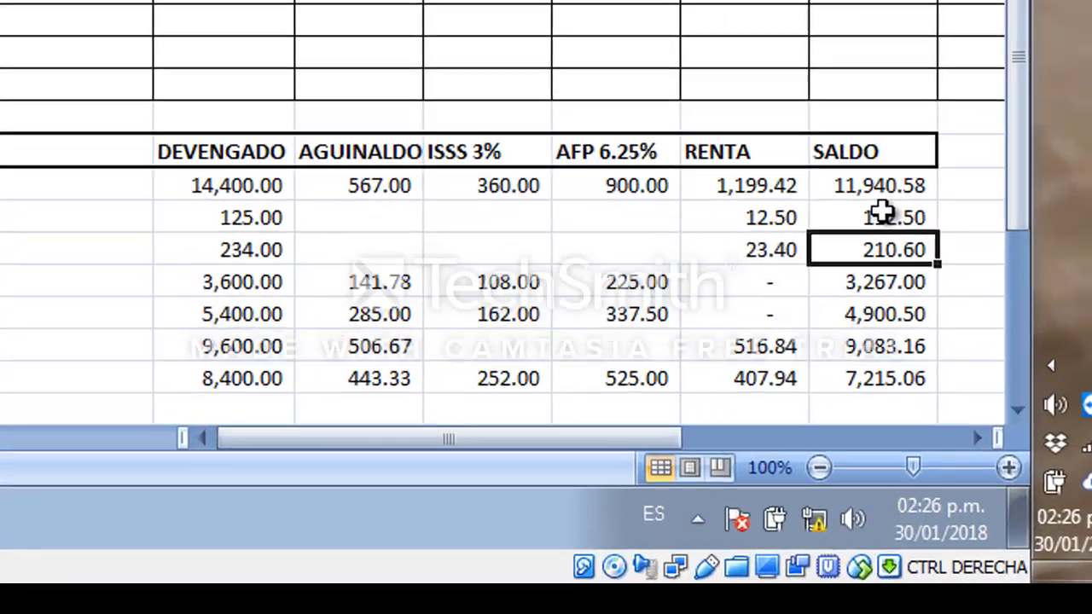
{"action": "left_click", "coordinate": [883, 214]}
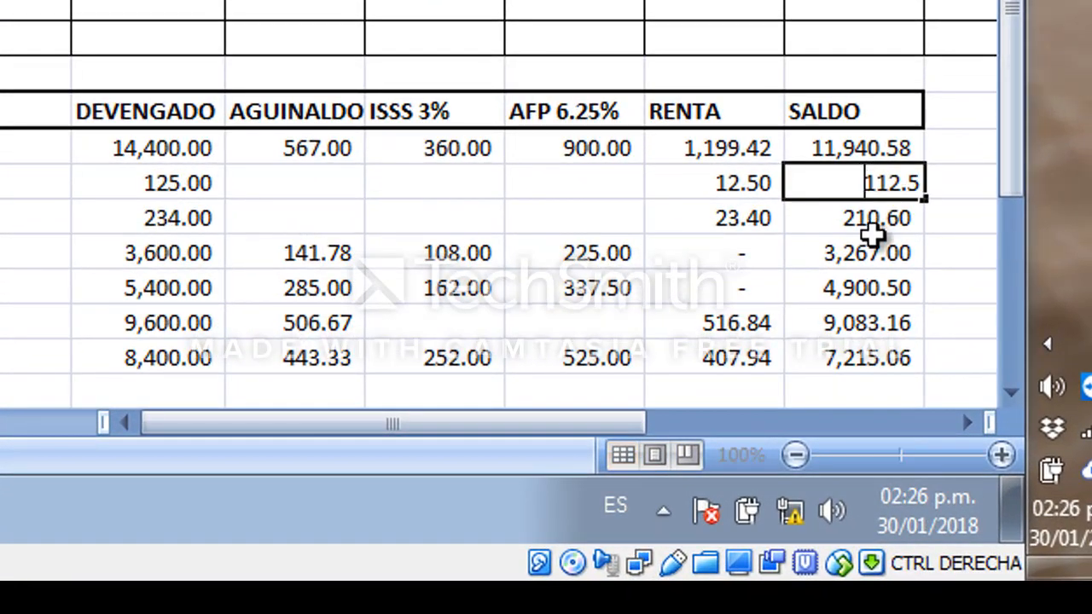
{"action": "left_click", "coordinate": [915, 343]}
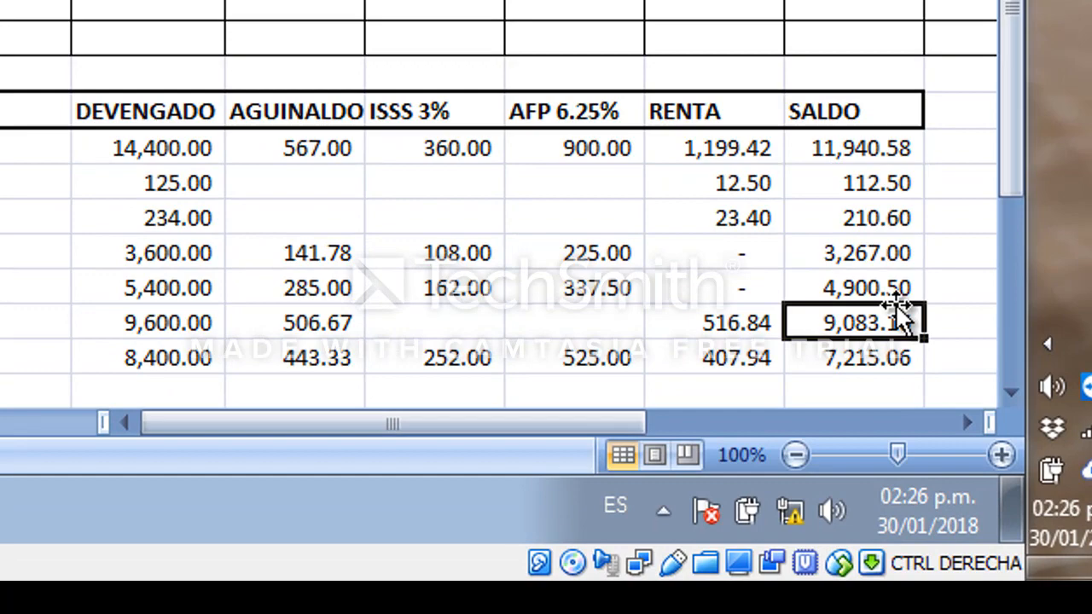
{"action": "left_click", "coordinate": [896, 289]}
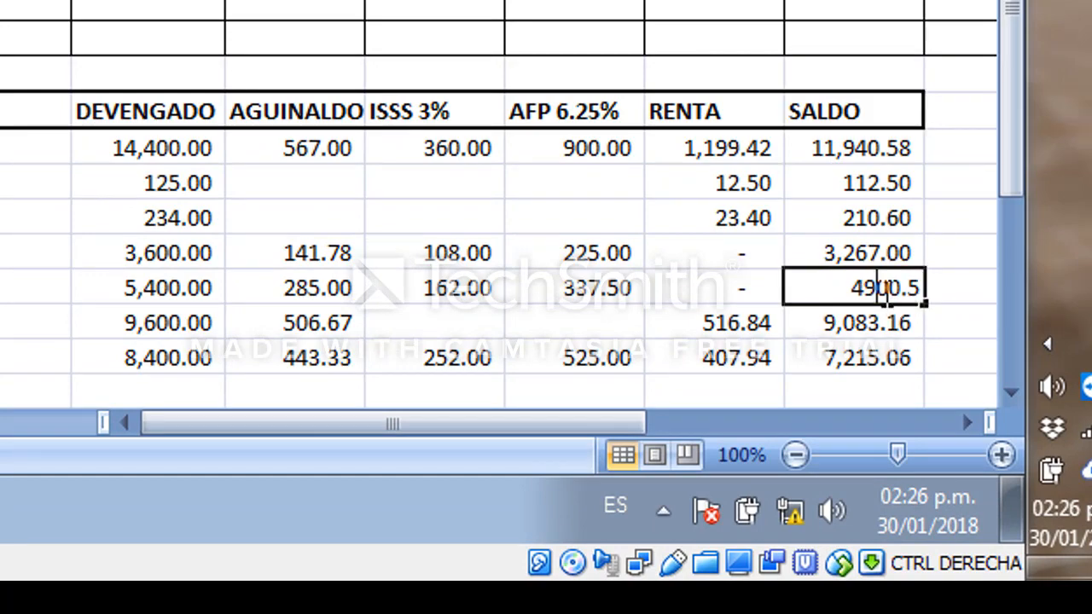
{"action": "left_click", "coordinate": [736, 220]}
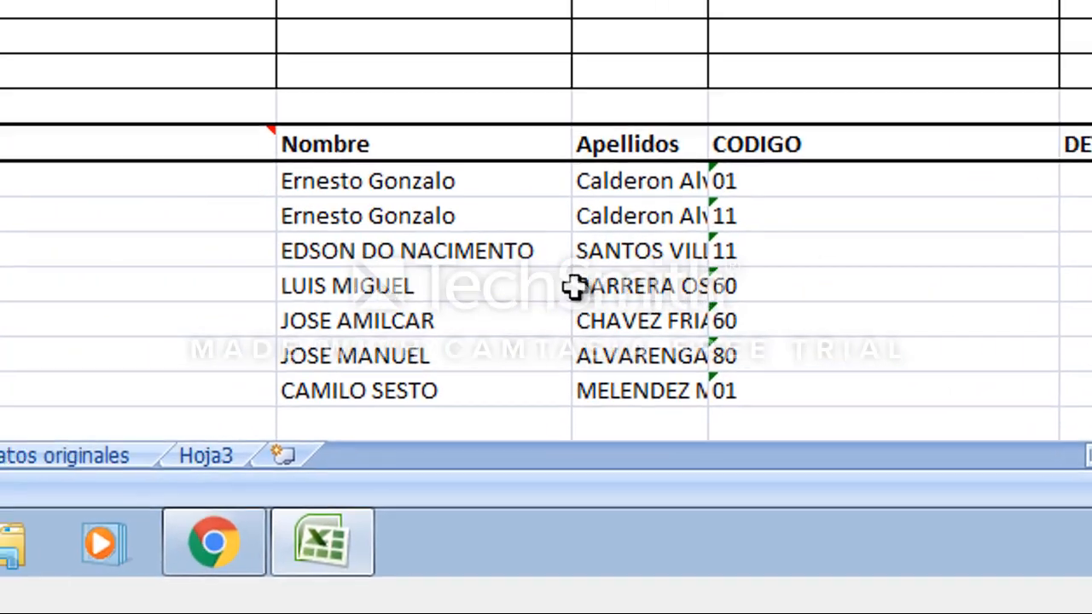
{"action": "left_click", "coordinate": [591, 285]}
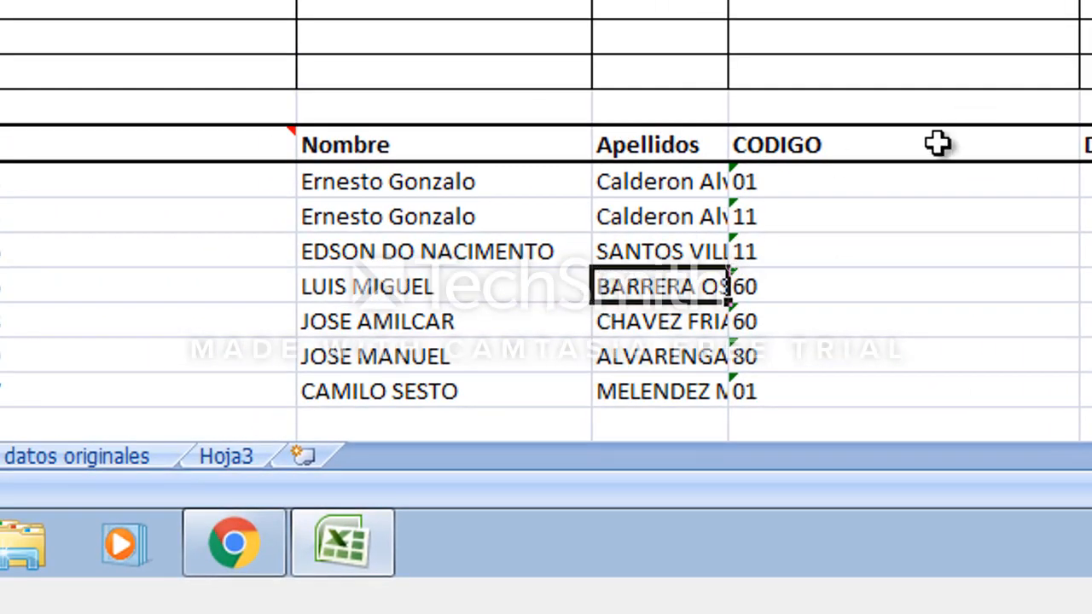
Insert blank cells at the CODIGO block, shifting the CODIGO column data to the right.
{"action": "left_click_drag", "start_coordinate": [919, 145], "coordinate": [938, 383]}
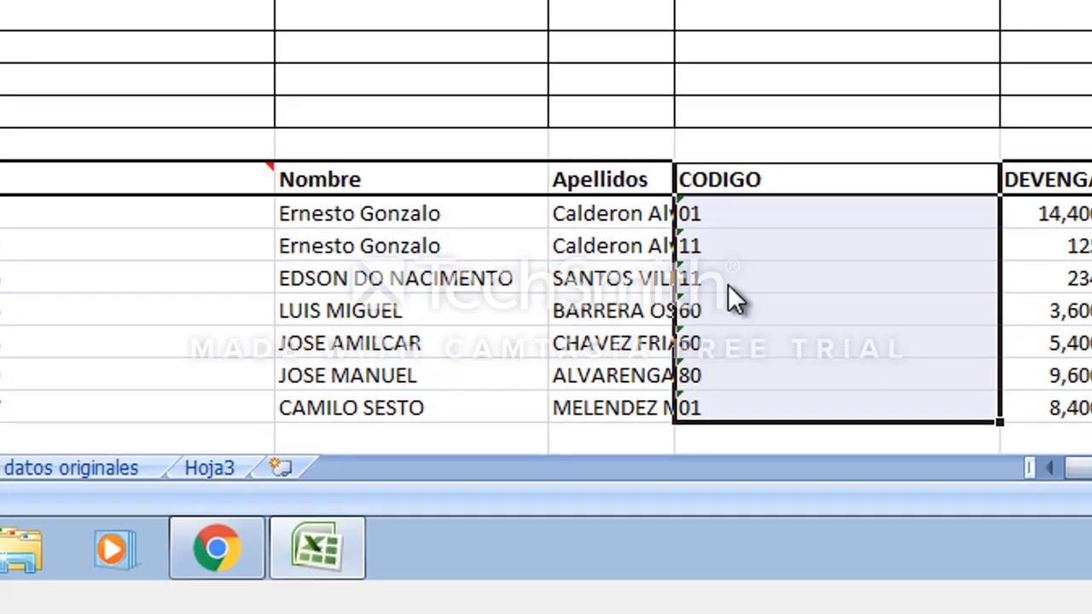
{"action": "right_click", "coordinate": [783, 301]}
{"action": "left_click", "coordinate": [597, 158]}
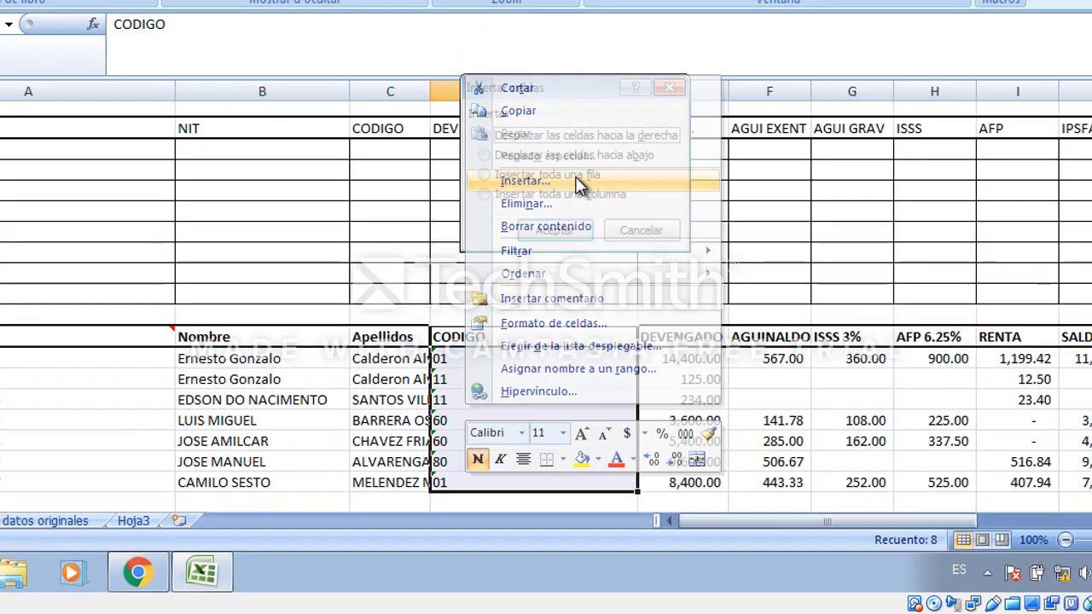
{"action": "left_click", "coordinate": [579, 232]}
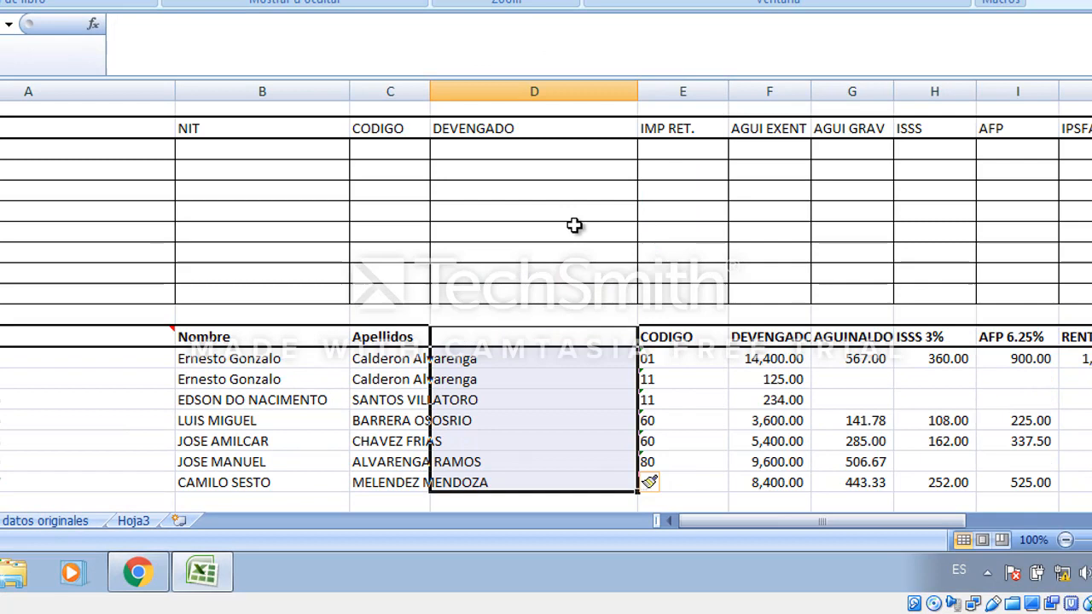
Widen the Apellidos column and the new blank column so the surnames show fully.
{"action": "left_click", "coordinate": [532, 367]}
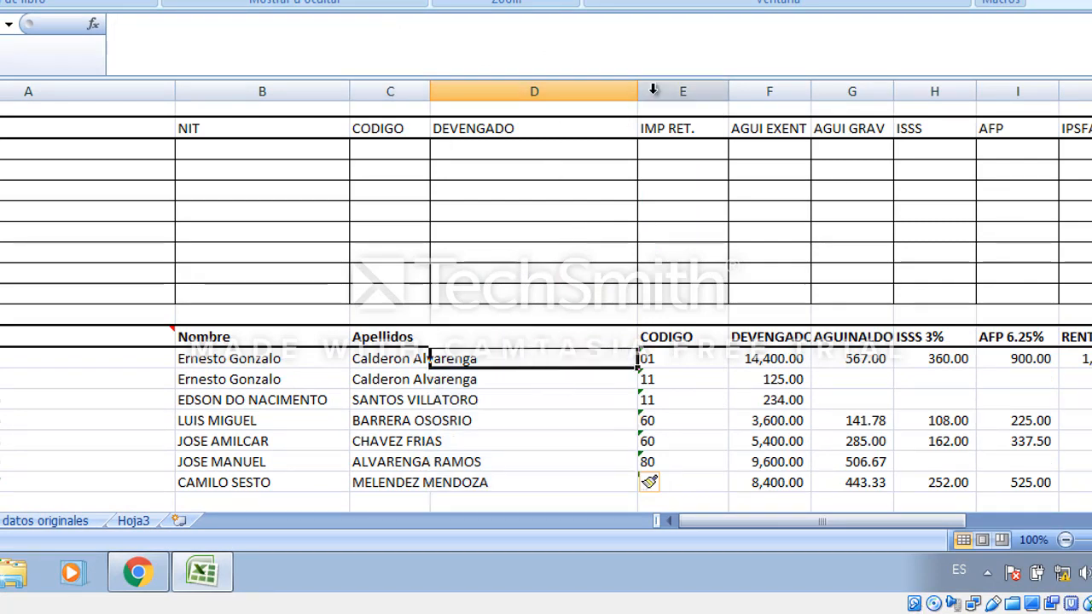
{"action": "left_click_drag", "start_coordinate": [638, 91], "coordinate": [667, 92]}
{"action": "left_click_drag", "start_coordinate": [429, 92], "coordinate": [504, 92]}
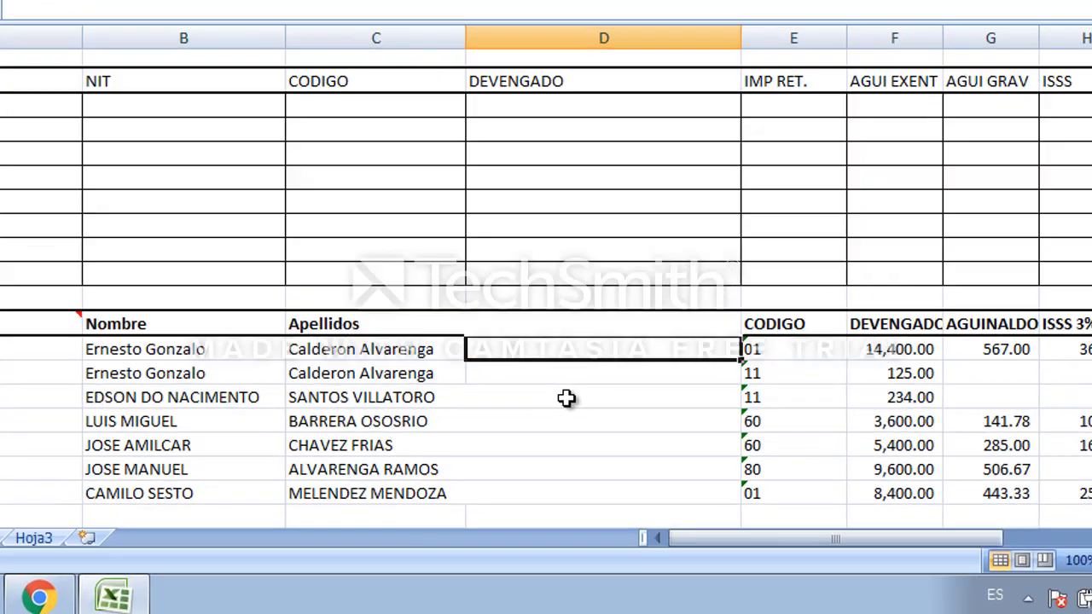
Enter the formula =C18&B18 in D18 to join the surnames and first names.
{"action": "type", "text": "="}
{"action": "key", "text": "Left"}
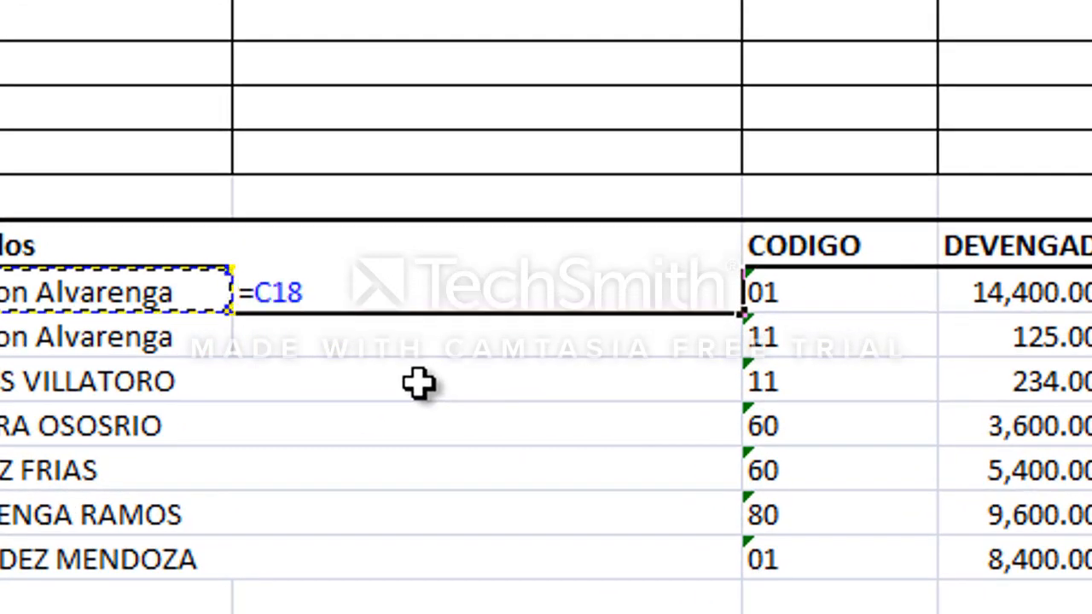
{"action": "type", "text": "&"}
{"action": "key", "text": "Left"}
{"action": "key", "text": "Left"}
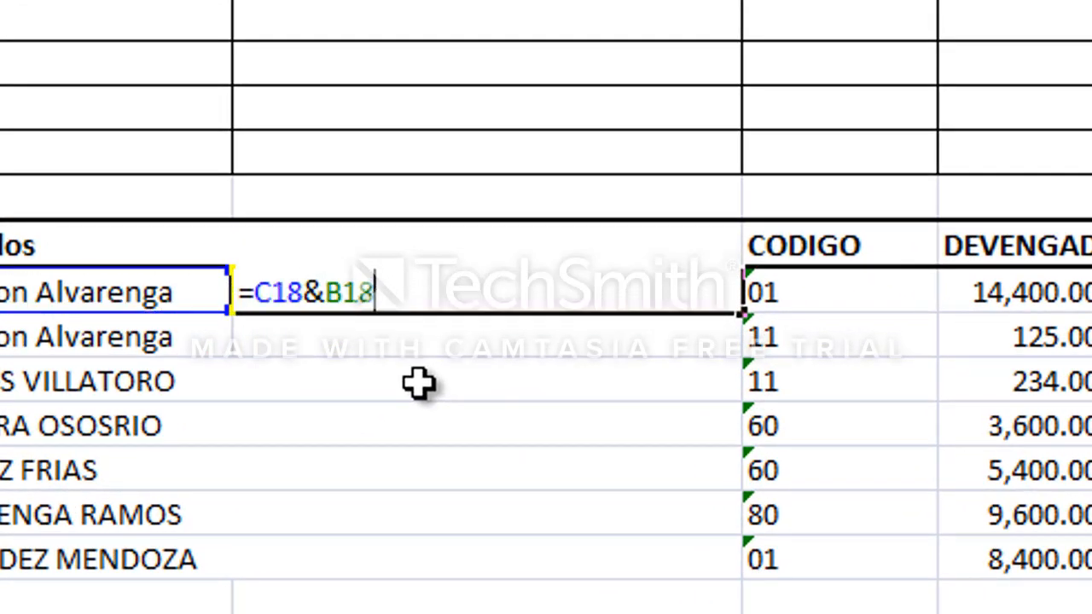
{"action": "key", "text": "Return"}
Add a space separator to D18's formula so it reads =C18&" "&B18.
{"action": "key", "text": "Up"}
{"action": "key", "text": "F2"}
{"action": "key", "text": "Left"}
{"action": "key", "text": "Left"}
{"action": "key", "text": "Left"}
{"action": "type", "text": "&"}
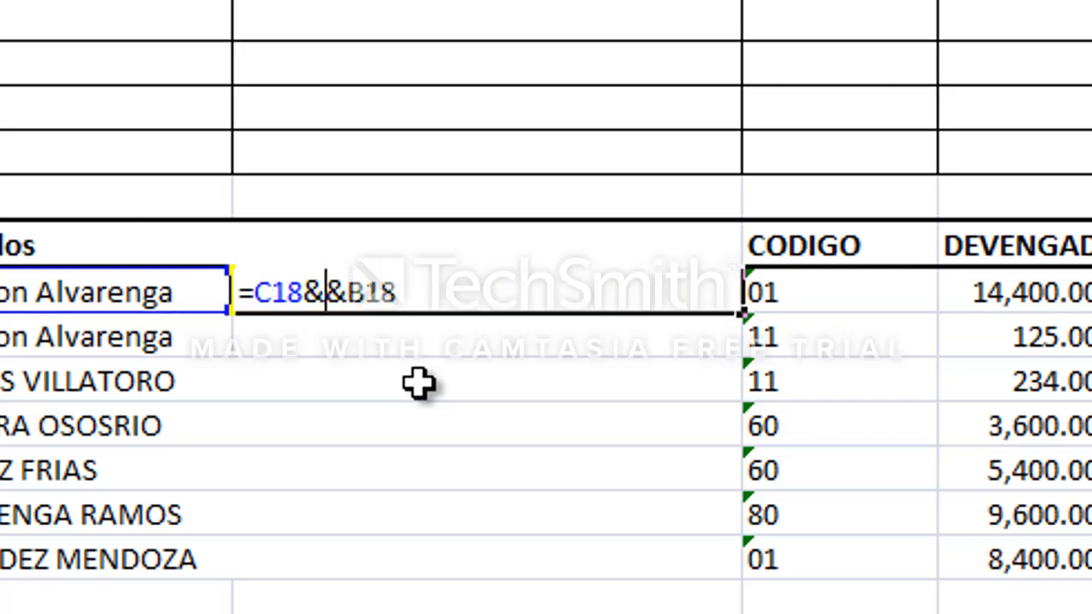
{"action": "type", "text": "\" \""}
{"action": "key", "text": "Left"}
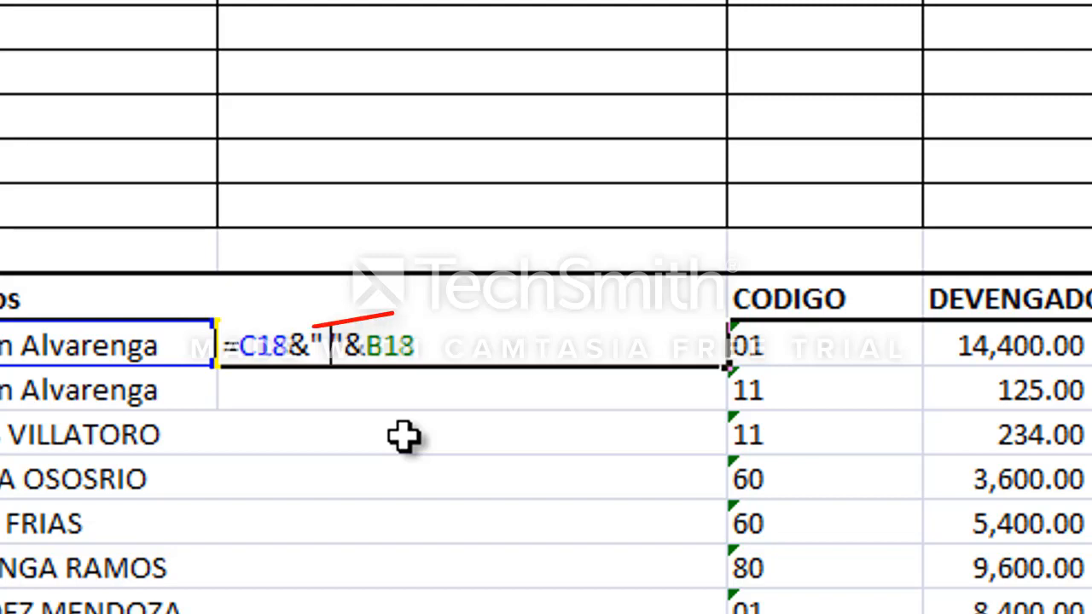
{"action": "key", "text": "ctrl+Return"}
Copy D18's formula into D19:D22.
{"action": "key", "text": "ctrl+c"}
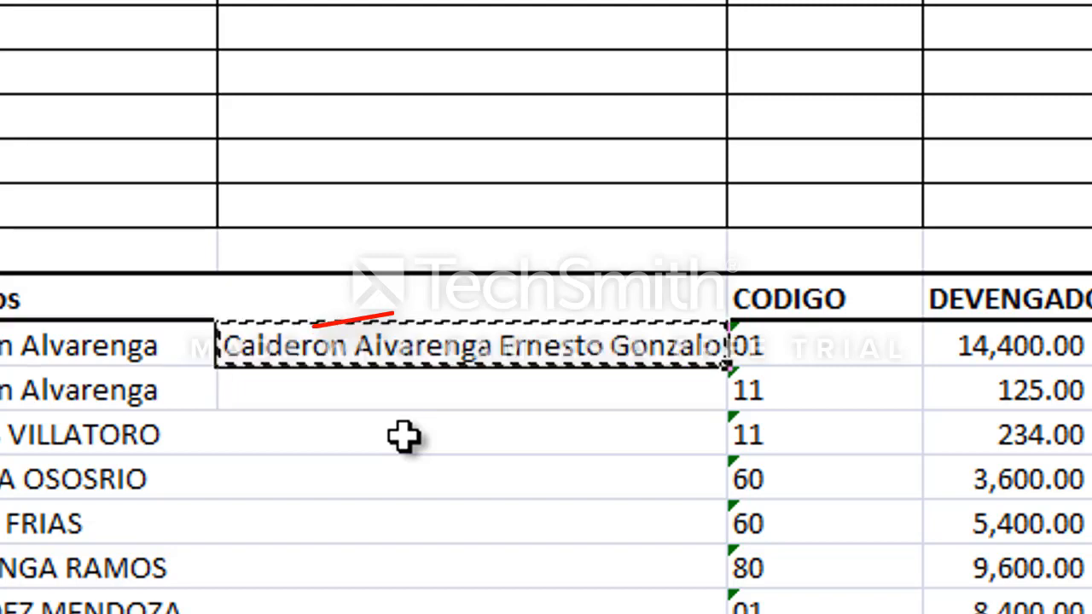
{"action": "key", "text": "Down"}
{"action": "key", "text": "shift+Down"}
{"action": "key", "text": "shift+Down"}
{"action": "key", "text": "shift+Down"}
{"action": "key", "text": "shift+Down"}
{"action": "key", "text": "ctrl+v"}
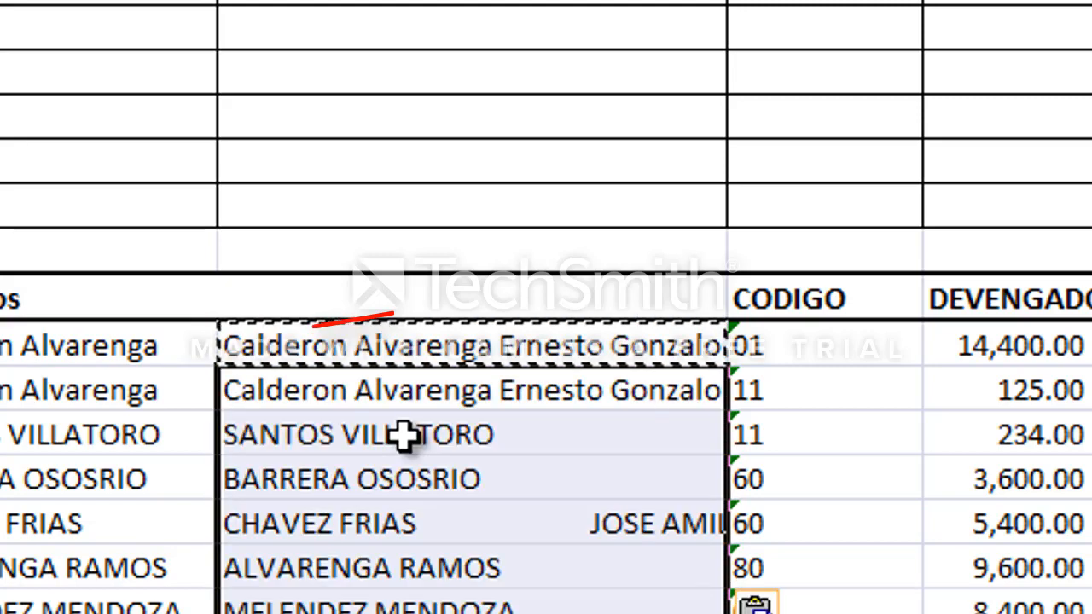
{"action": "left_click", "coordinate": [404, 436]}
{"action": "key", "text": "Down"}
{"action": "key", "text": "Down"}
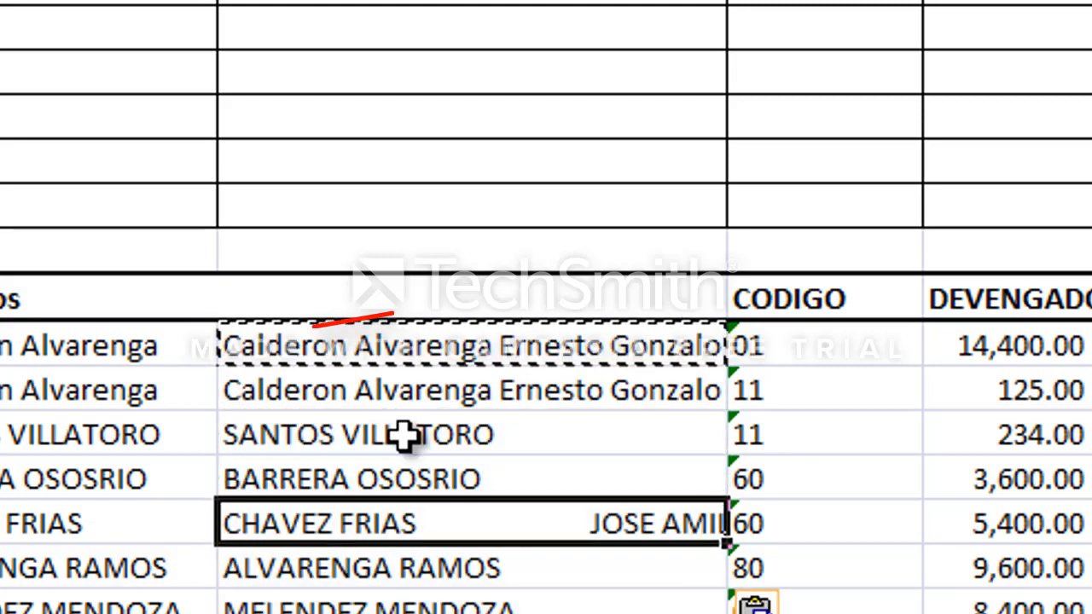
Wrap both references in D18's formula with MAYUSC: =MAYUSC(C18)&" "&MAYUSC(B18).
{"action": "key", "text": "Up"}
{"action": "key", "text": "Up"}
{"action": "key", "text": "Up"}
{"action": "key", "text": "Up"}
{"action": "key", "text": "F2"}
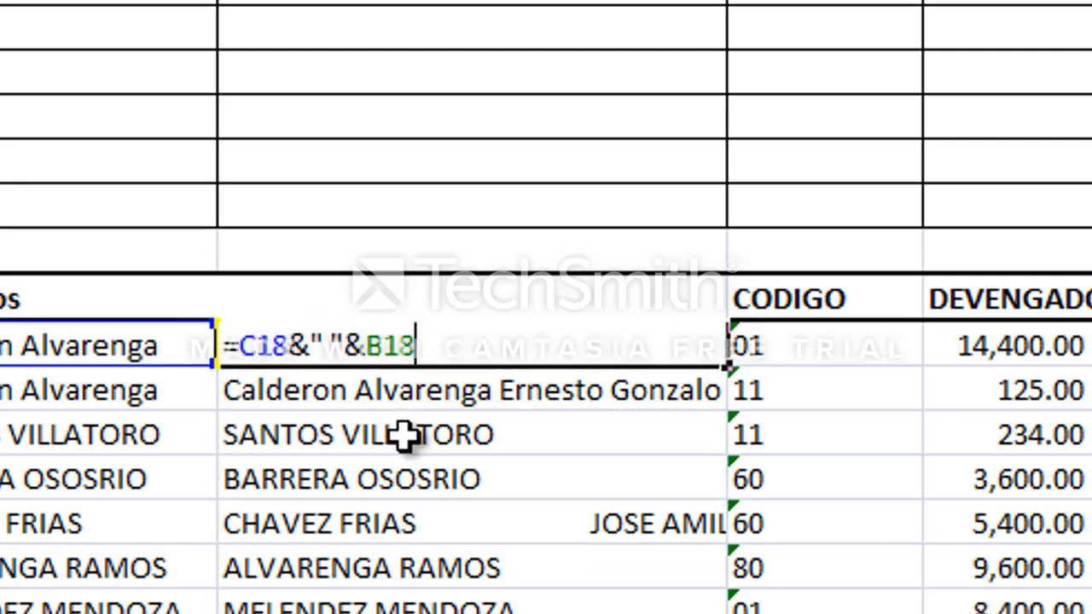
{"action": "type", "text": "espa"}
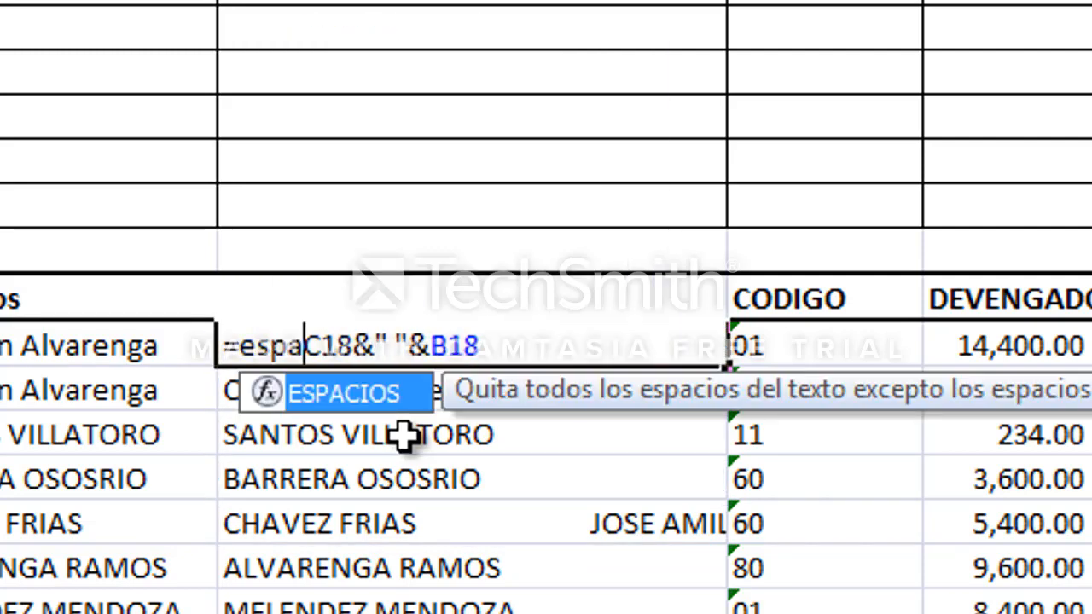
{"action": "key", "text": "BackSpace"}
{"action": "key", "text": "BackSpace"}
{"action": "key", "text": "BackSpace"}
{"action": "key", "text": "BackSpace"}
{"action": "type", "text": "mayusc"}
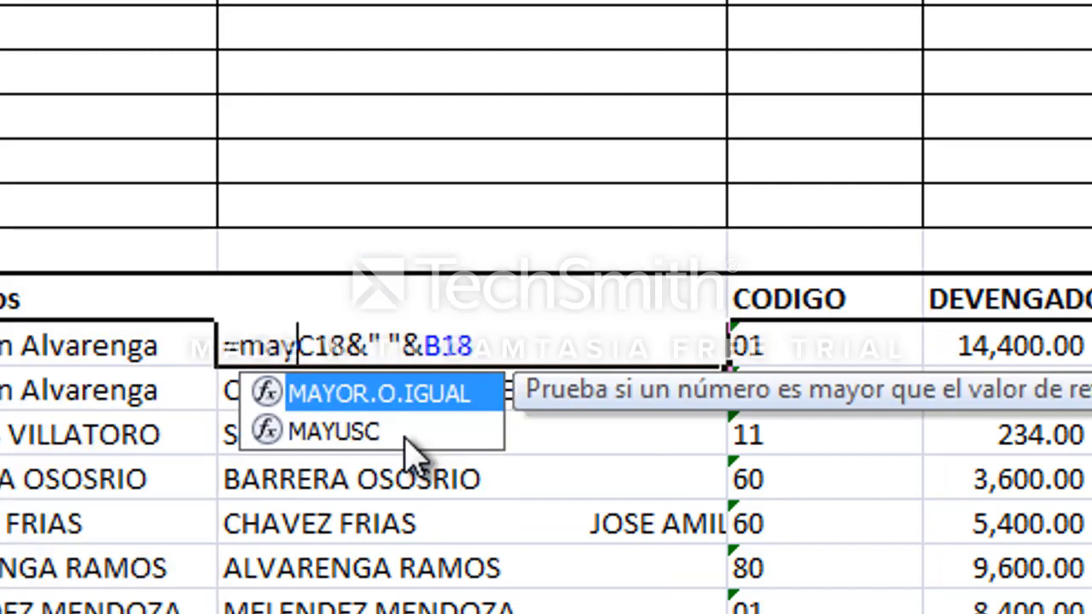
{"action": "type", "text": "("}
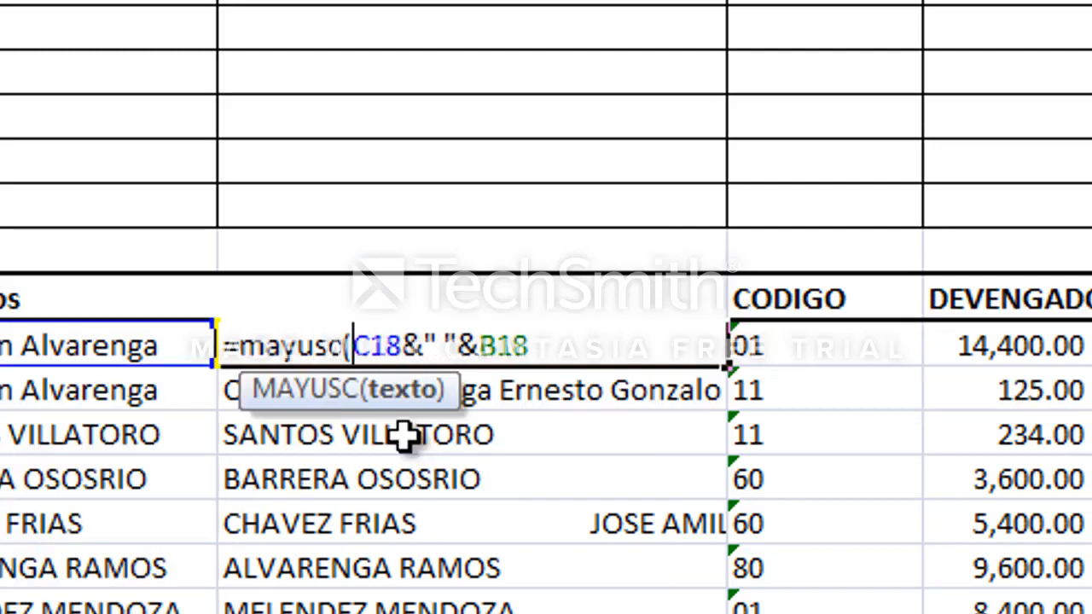
{"action": "key", "text": "Right"}
{"action": "key", "text": "Right"}
{"action": "key", "text": "Right"}
{"action": "key", "text": "Right"}
{"action": "key", "text": "Right"}
{"action": "key", "text": "Right"}
{"action": "key", "text": "Right"}
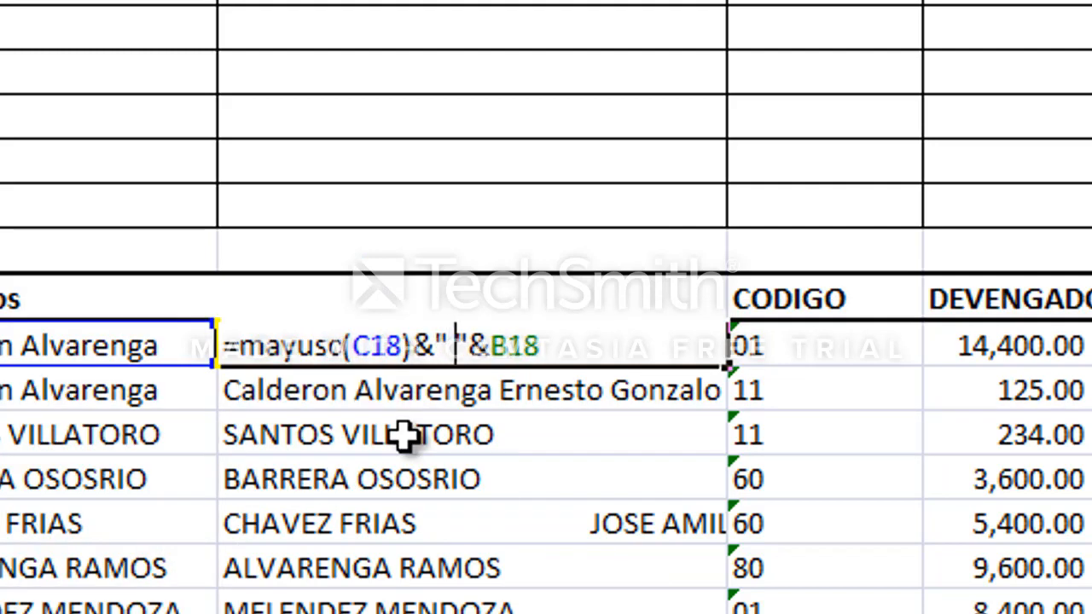
{"action": "type", "text": "mayusc"}
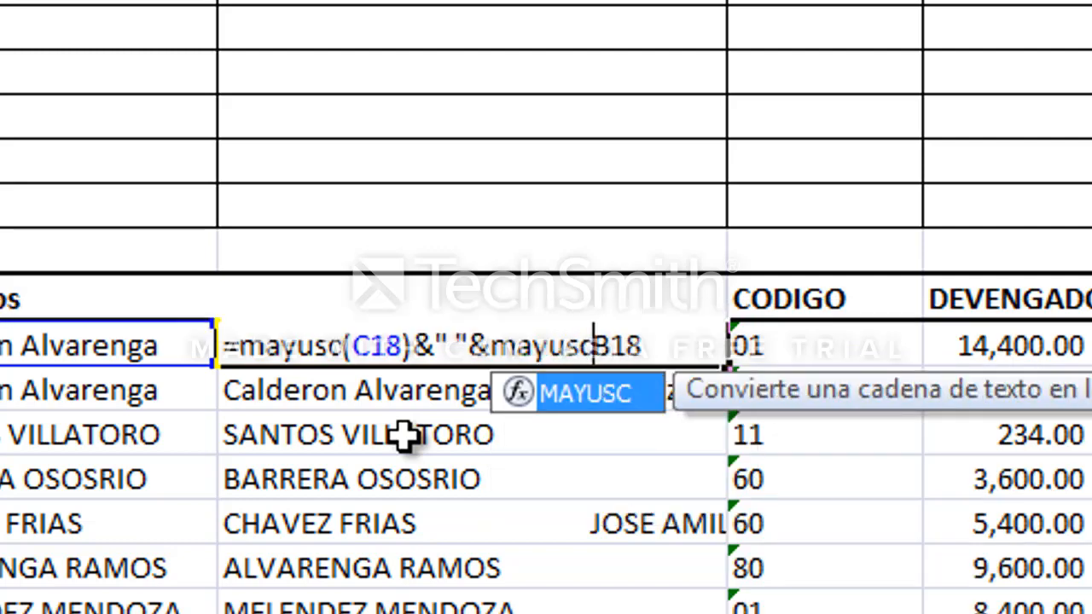
{"action": "type", "text": "("}
{"action": "key", "text": "Return"}
Copy D18's uppercase formula into D19 and D20:D23.
{"action": "key", "text": "Up"}
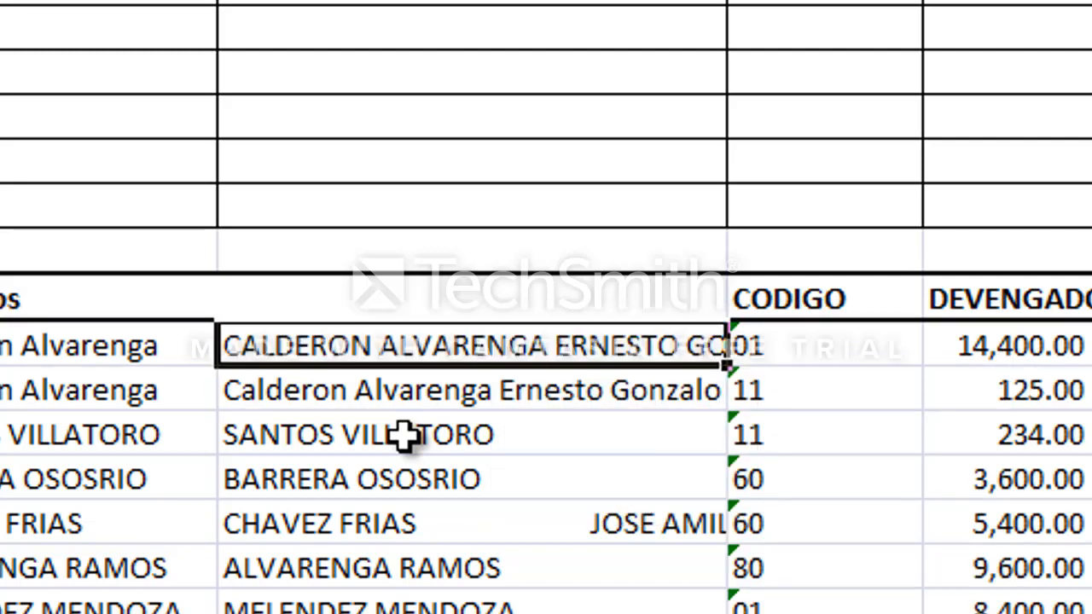
{"action": "key", "text": "ctrl+c"}
{"action": "key", "text": "Down"}
{"action": "key", "text": "ctrl+v"}
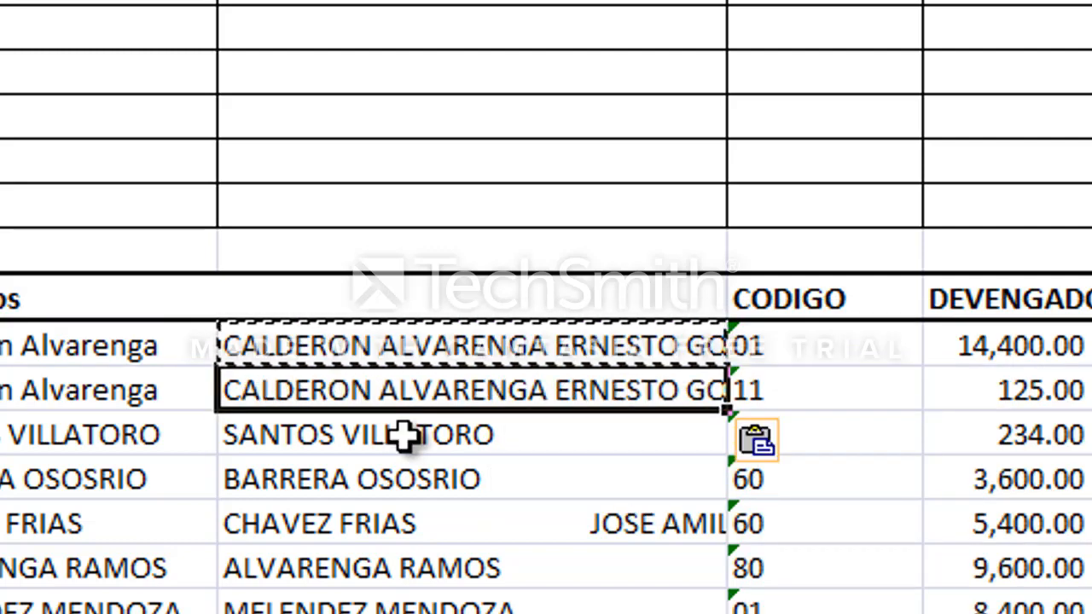
{"action": "key", "text": "Down"}
{"action": "key", "text": "Down"}
{"action": "key", "text": "Down"}
{"action": "left_click", "coordinate": [403, 436]}
{"action": "key", "text": "Up"}
{"action": "key", "text": "Down"}
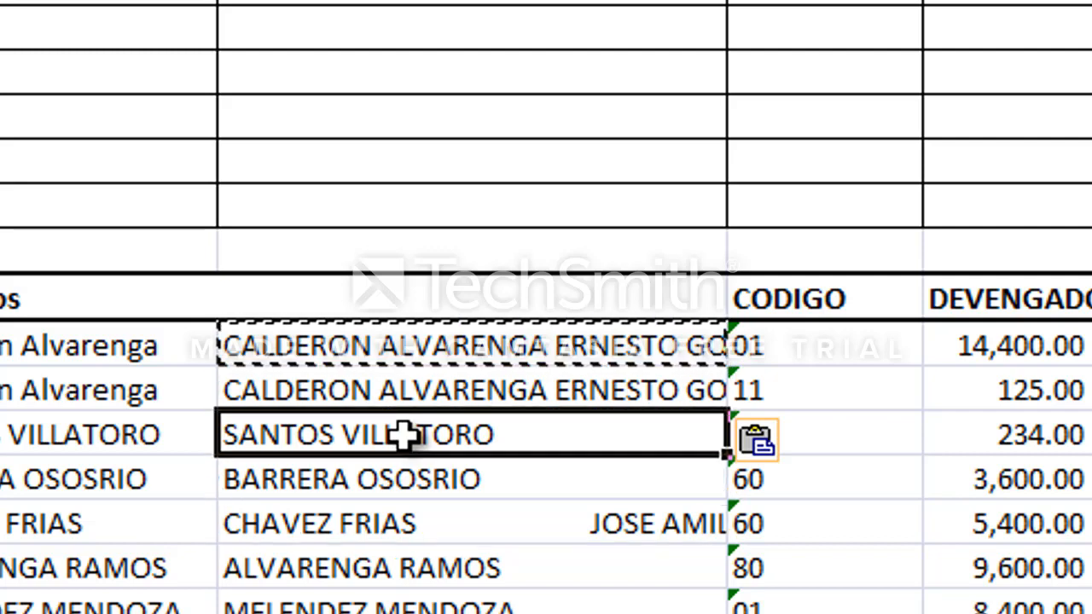
{"action": "key", "text": "shift+Down"}
{"action": "key", "text": "shift+Down"}
{"action": "key", "text": "shift+Down"}
{"action": "key", "text": "shift+Down"}
{"action": "key", "text": "ctrl+v"}
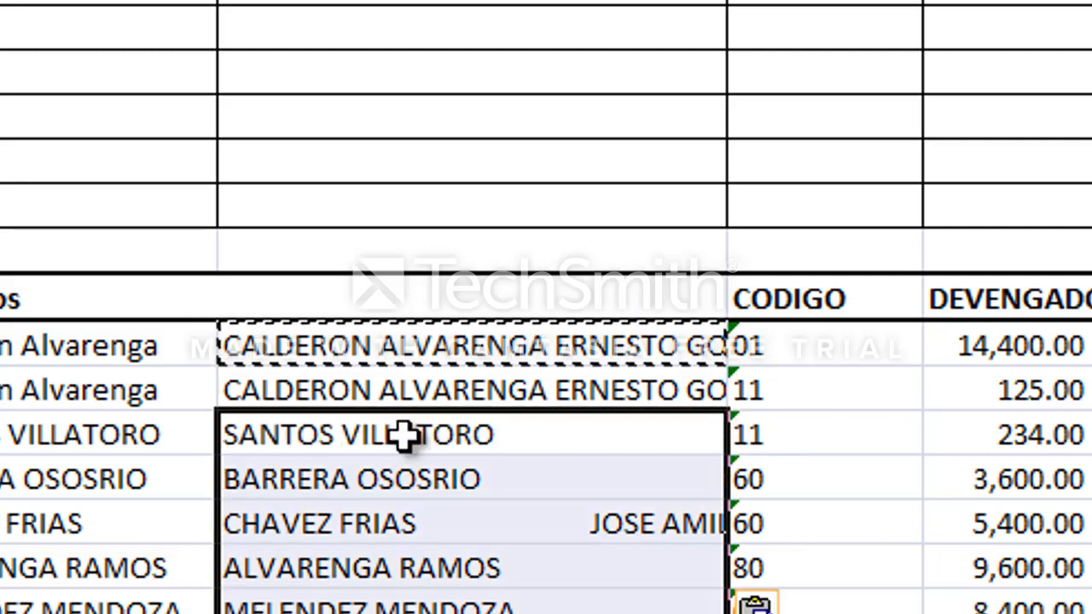
{"action": "key", "text": "Down"}
{"action": "key", "text": "Down"}
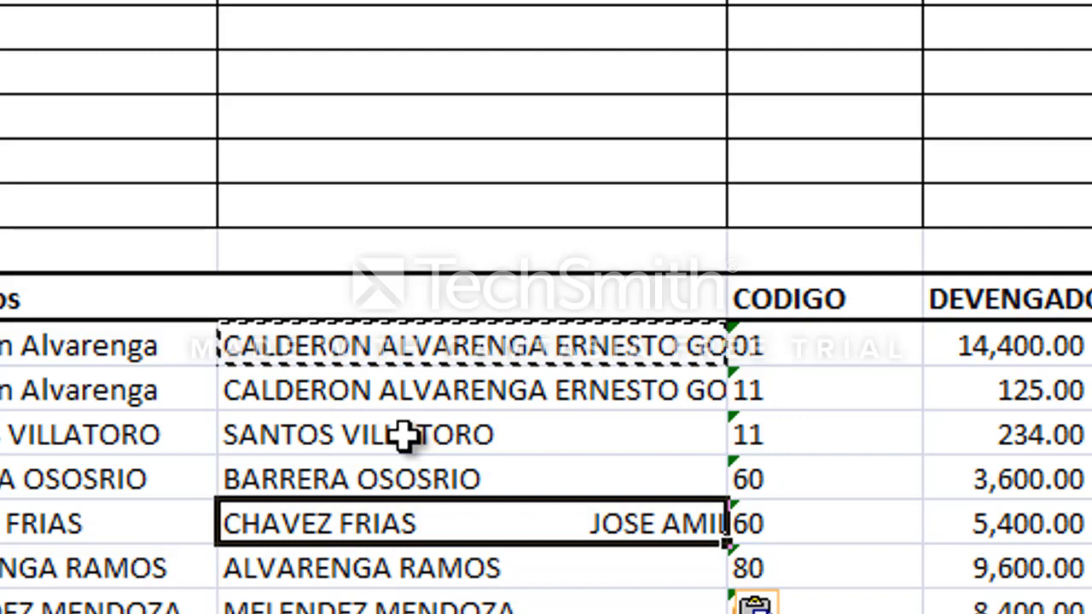
Widen the combined-name column so the full names show, and clear the copy marquee.
{"action": "left_click_drag", "start_coordinate": [727, 0], "coordinate": [908, 0]}
{"action": "left_click", "coordinate": [675, 431]}
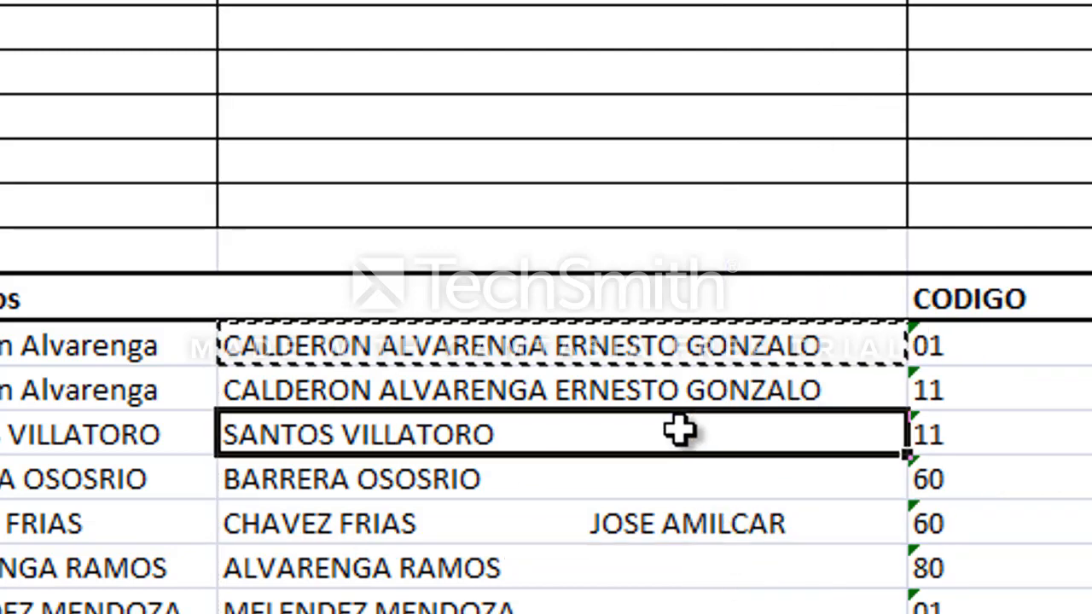
{"action": "key", "text": "Escape"}
Wrap each MAYUSC term in D22's formula with ESPACIOS: =ESPACIOS(MAYUSC(C22))&" "&ESPACIOS(MAYUSC(B22)).
{"action": "left_click", "coordinate": [573, 524]}
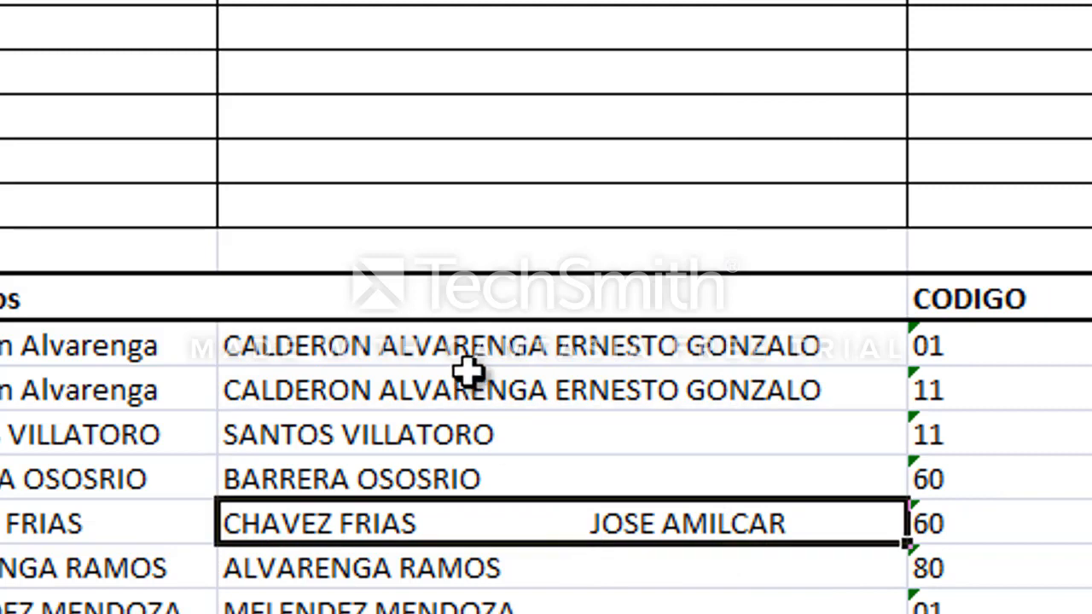
{"action": "double_click", "coordinate": [487, 524]}
{"action": "left_click", "coordinate": [340, 522]}
{"action": "left_click", "coordinate": [241, 524]}
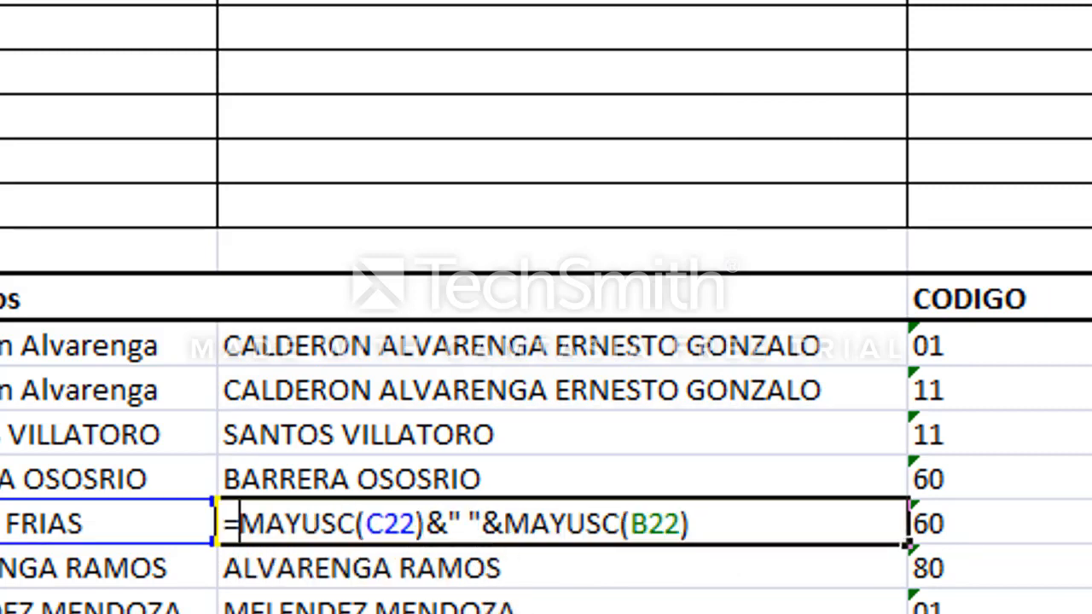
{"action": "type", "text": "espacios"}
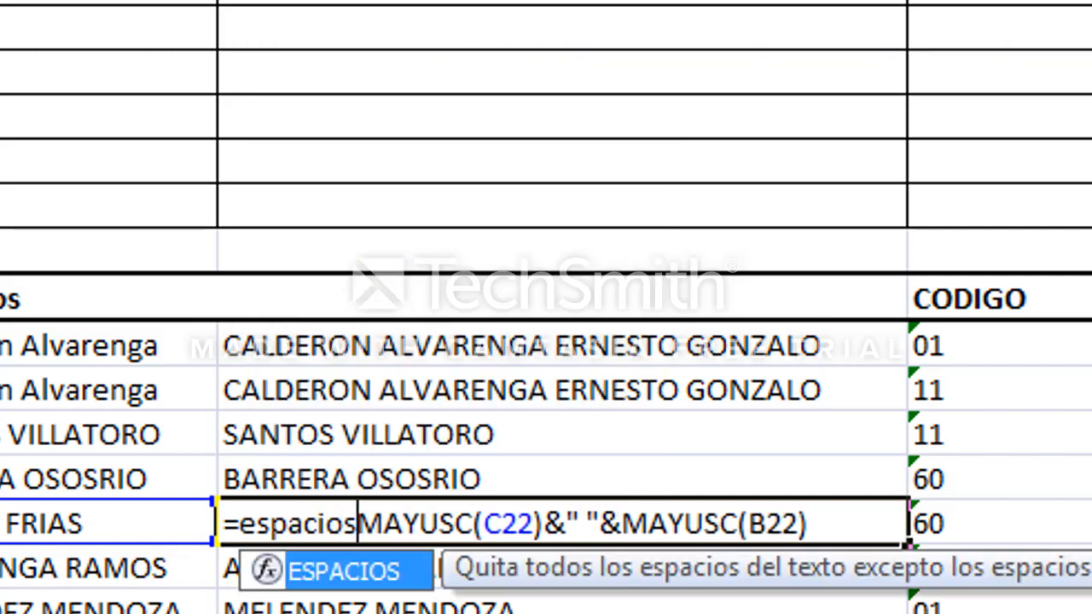
{"action": "type", "text": "("}
{"action": "left_click", "coordinate": [495, 524]}
{"action": "left_click", "coordinate": [578, 524]}
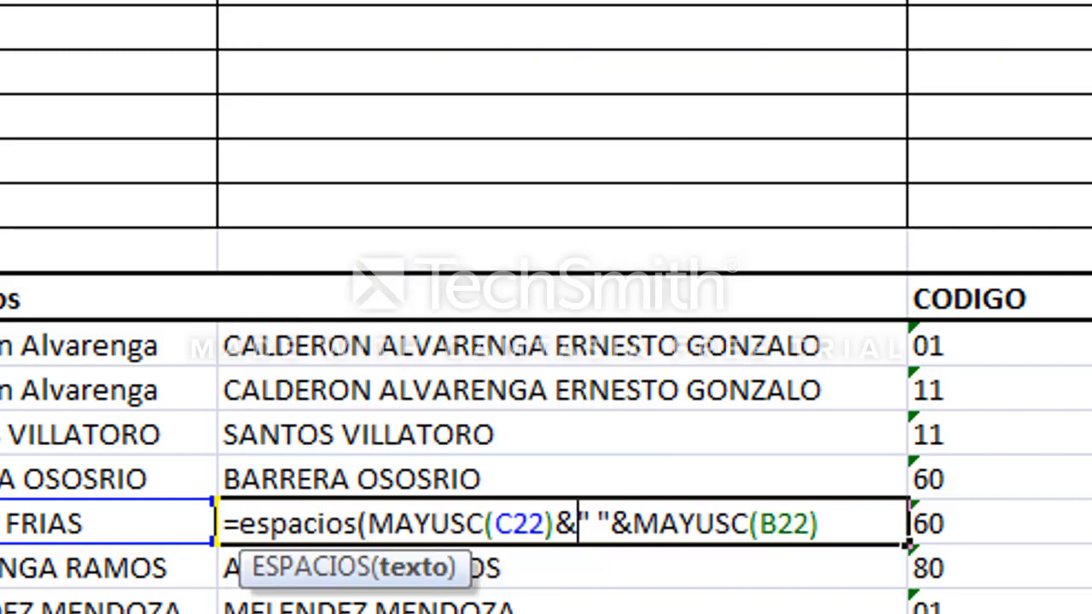
{"action": "type", "text": ")&\" \"&"}
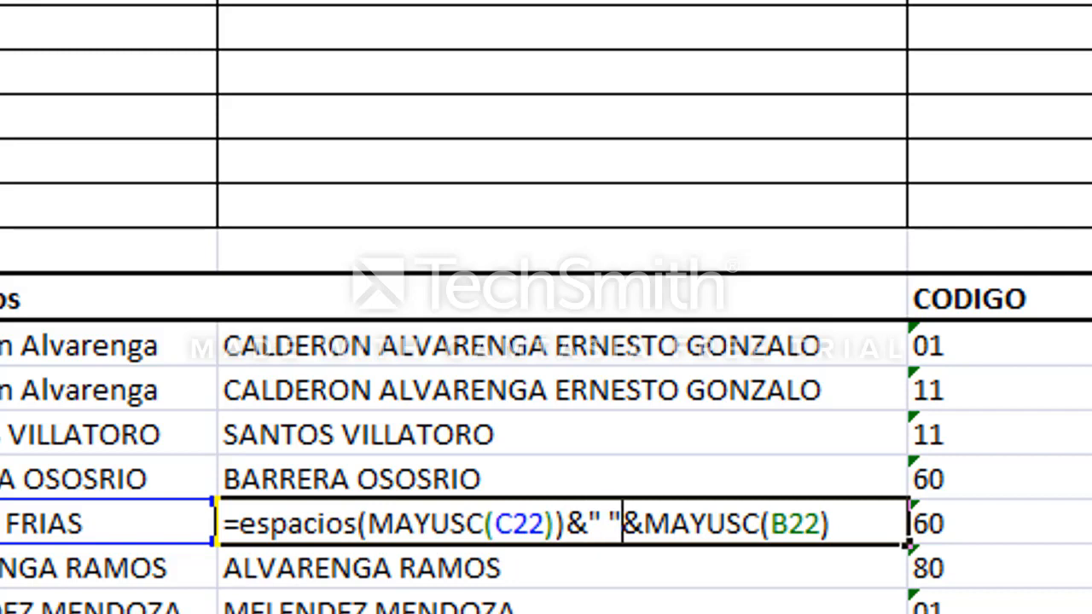
{"action": "type", "text": "espacios("}
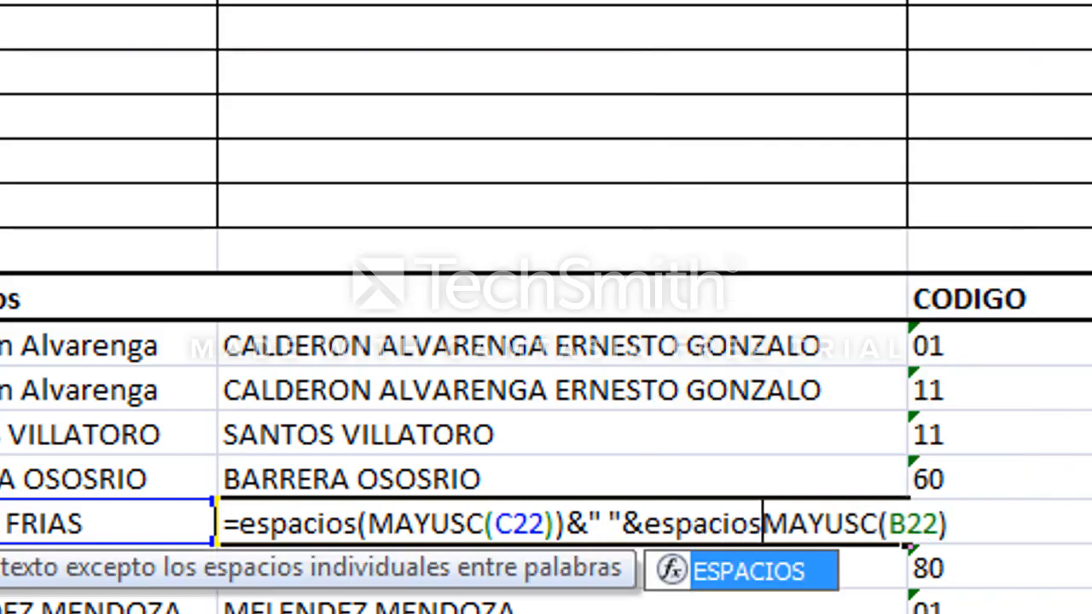
{"action": "left_click", "coordinate": [959, 524]}
{"action": "type", "text": ")"}
{"action": "key", "text": "Return"}
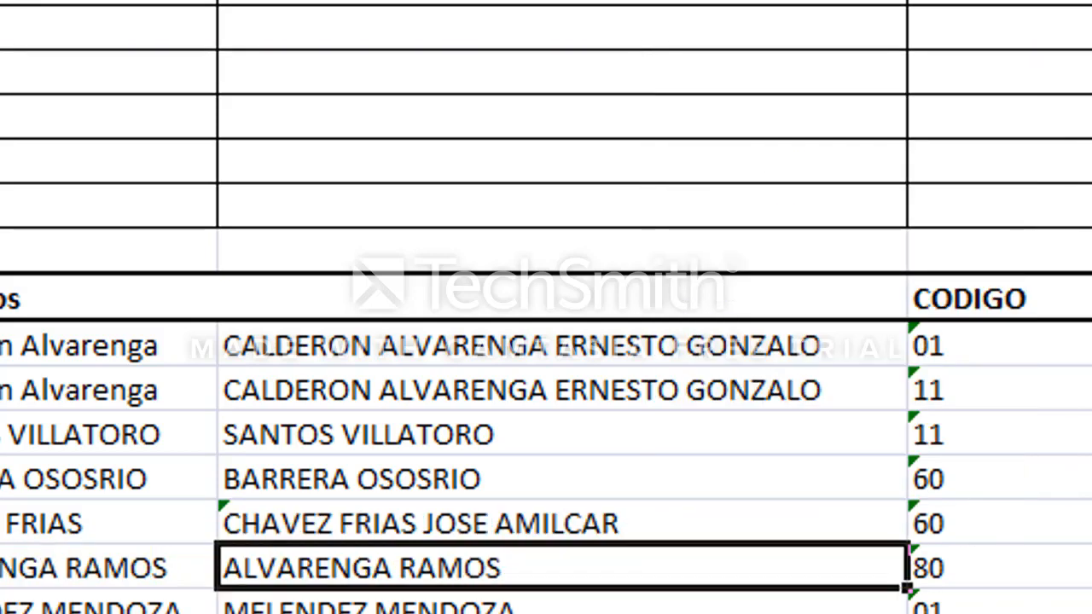
Insert blank cells beside the name data, shifting the payroll block one column to the right.
{"action": "left_click", "coordinate": [452, 397]}
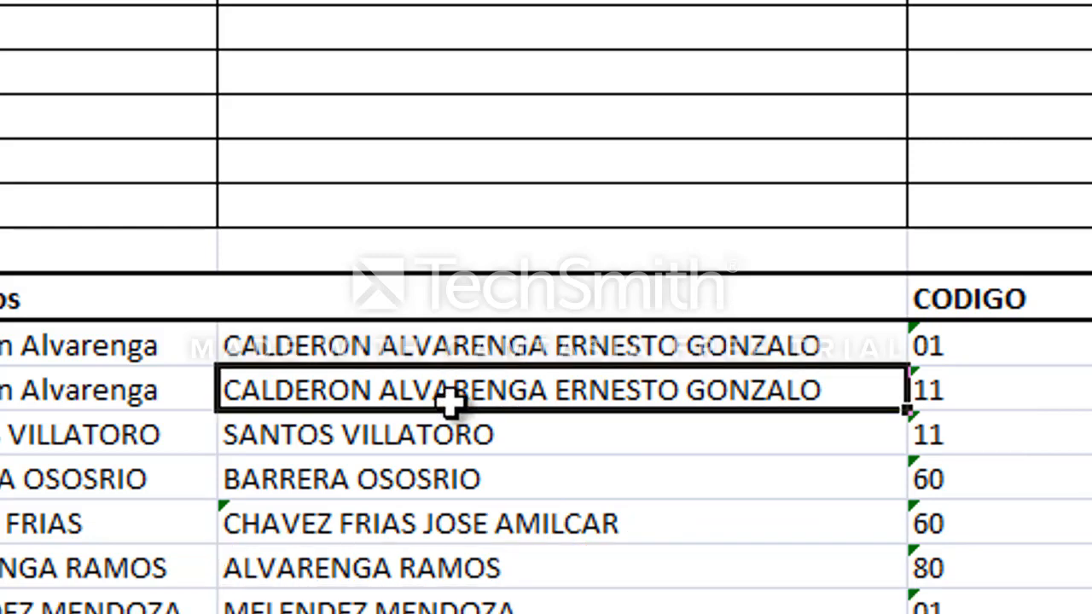
{"action": "key", "text": "Up"}
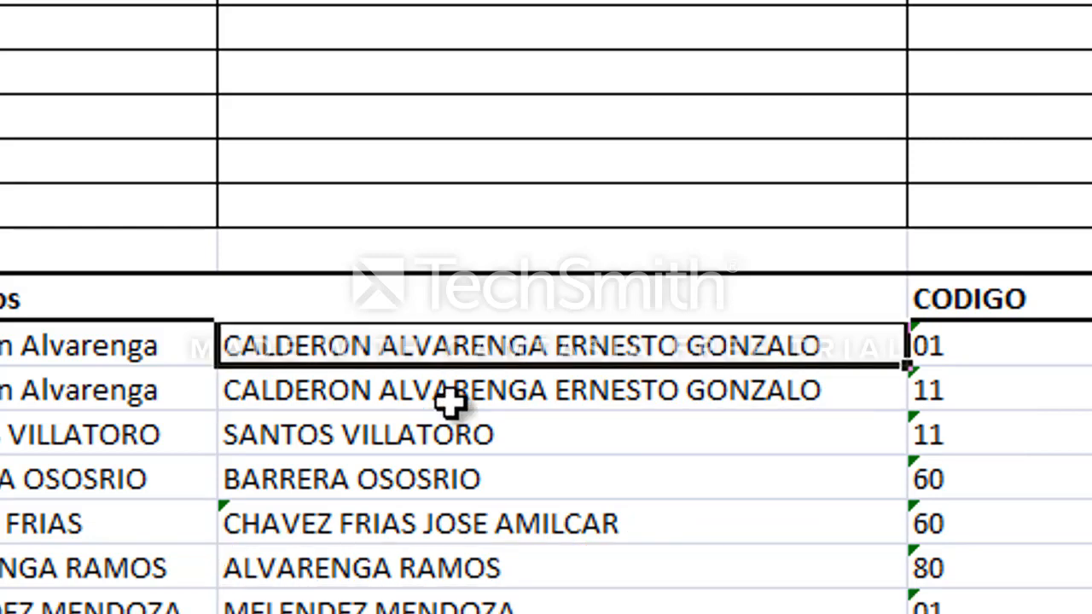
{"action": "key", "text": "shift+Down"}
{"action": "key", "text": "shift+Down"}
{"action": "key", "text": "shift+Down"}
{"action": "key", "text": "shift+Down"}
{"action": "key", "text": "shift+Down"}
{"action": "key", "text": "shift+Down"}
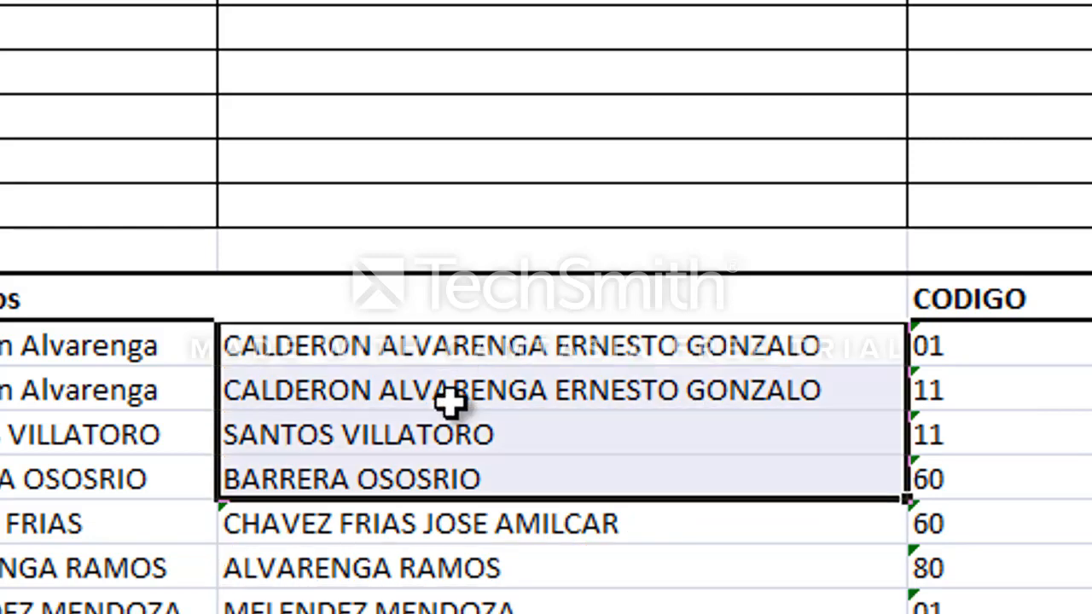
{"action": "key", "text": "Left"}
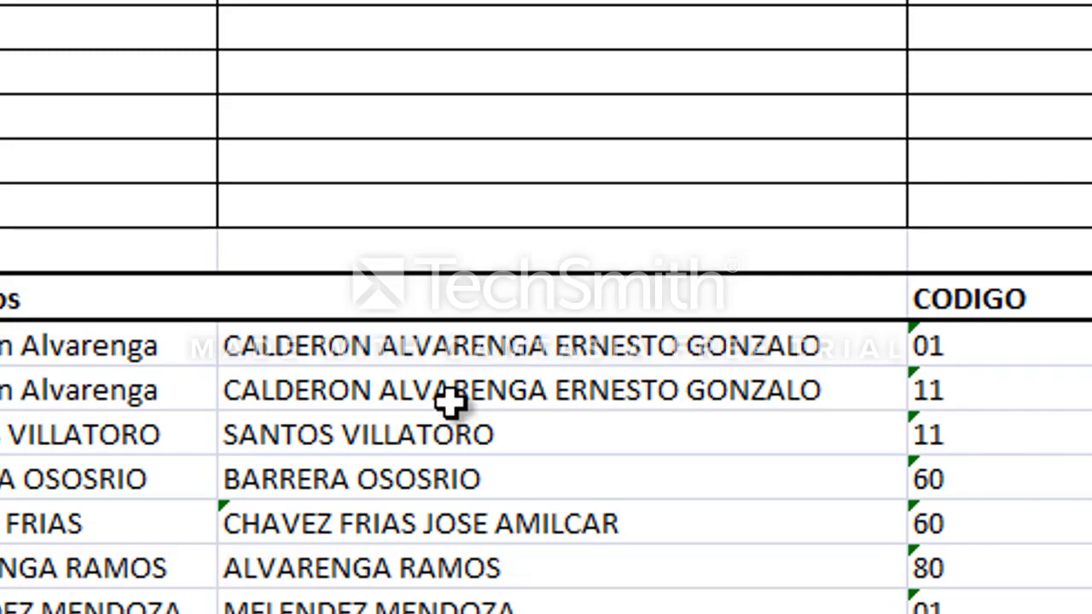
{"action": "key", "text": "shift+F10"}
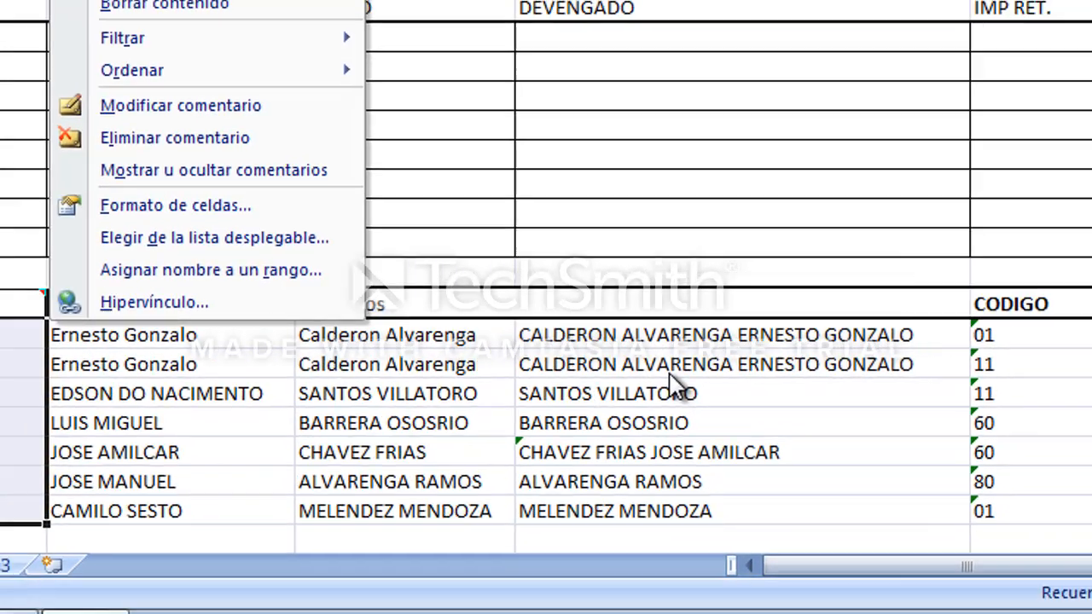
{"action": "key", "text": "i"}
{"action": "key", "text": "Return"}
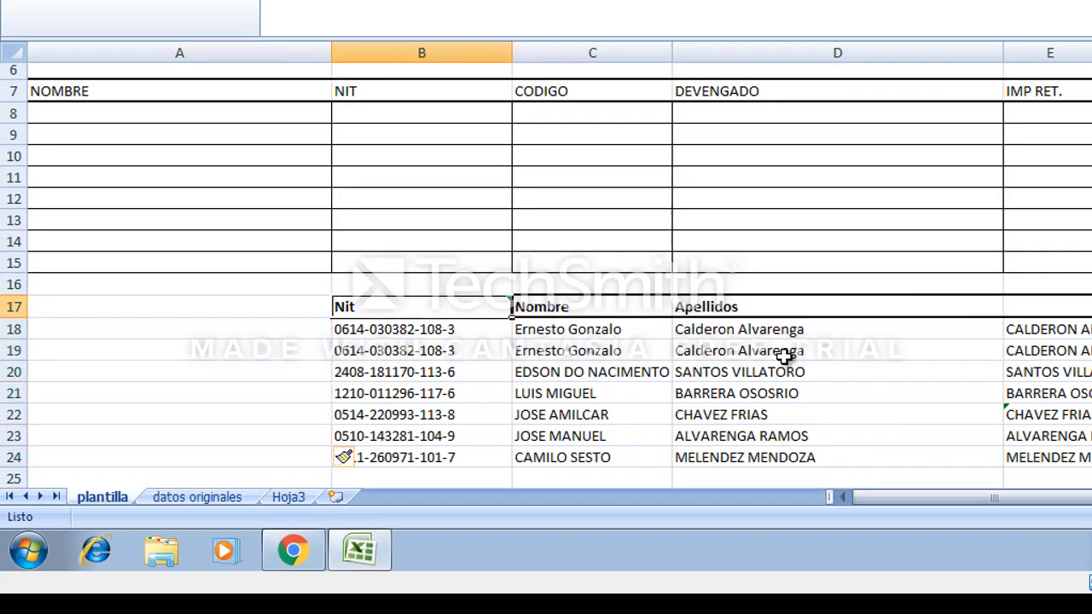
Enter the formula =E18 in A18 to bring the combined full name under NOMBRE.
{"action": "key", "text": "Right"}
{"action": "key", "text": "Right"}
{"action": "key", "text": "Down"}
{"action": "key", "text": "Right"}
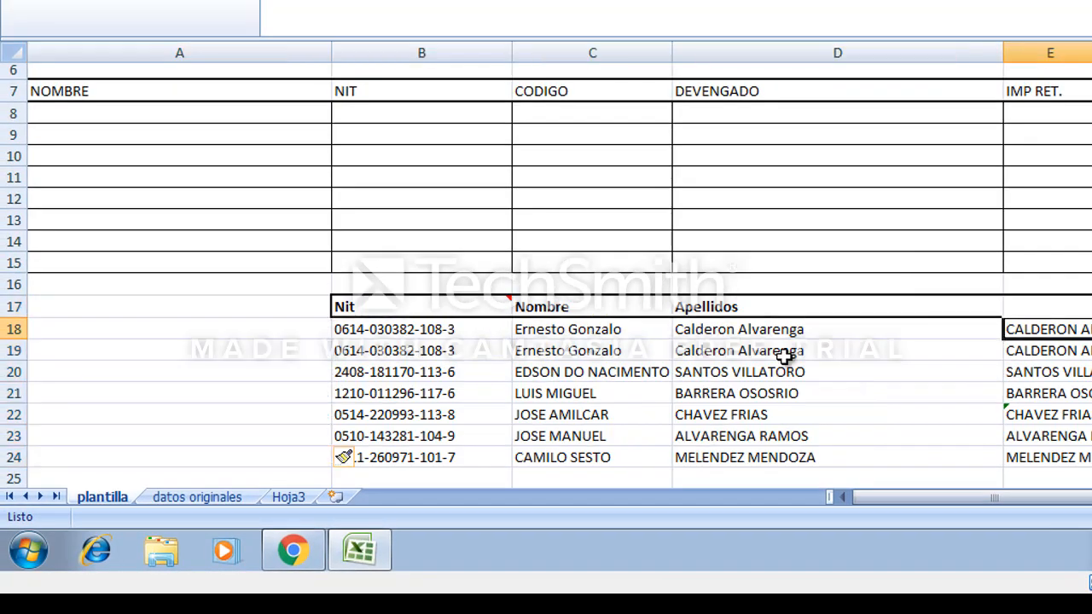
{"action": "key", "text": "Left"}
{"action": "key", "text": "Left"}
{"action": "key", "text": "Left"}
{"action": "key", "text": "Left"}
{"action": "key", "text": "Right"}
{"action": "key", "text": "Right"}
{"action": "key", "text": "Right"}
{"action": "key", "text": "Right"}
{"action": "key", "text": "Left"}
{"action": "key", "text": "Left"}
{"action": "key", "text": "Left"}
{"action": "key", "text": "Left"}
{"action": "type", "text": "="}
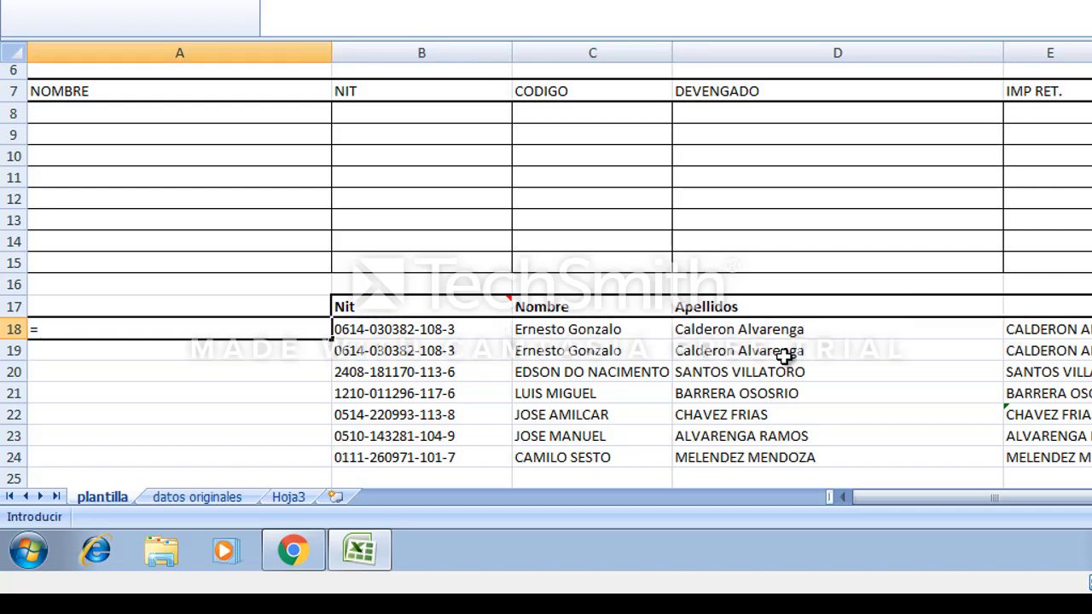
{"action": "key", "text": "Right"}
{"action": "key", "text": "Right"}
{"action": "key", "text": "Right"}
{"action": "key", "text": "Right"}
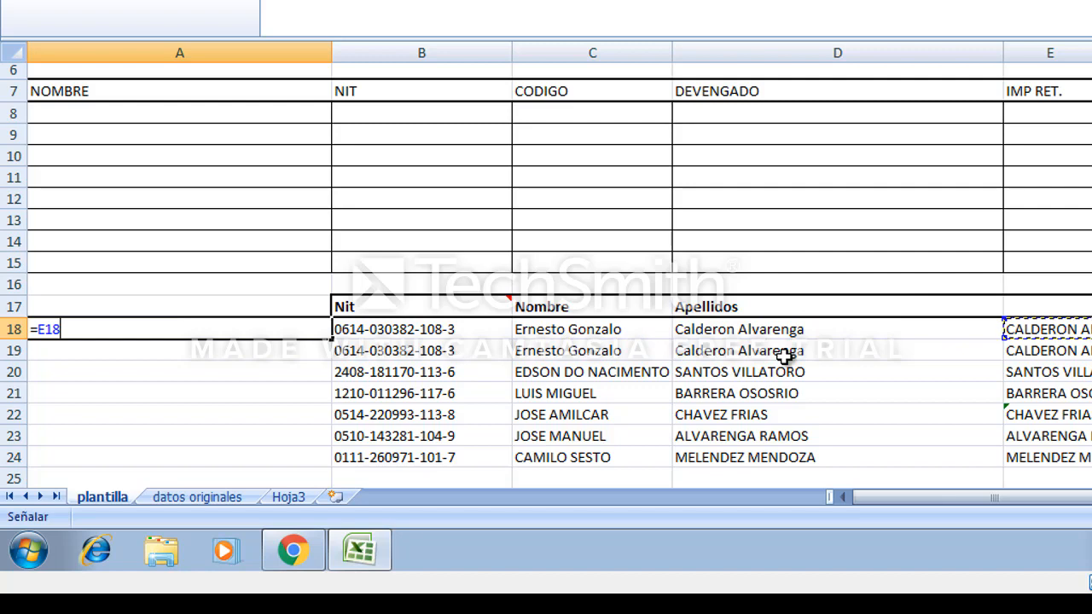
{"action": "key", "text": "Return"}
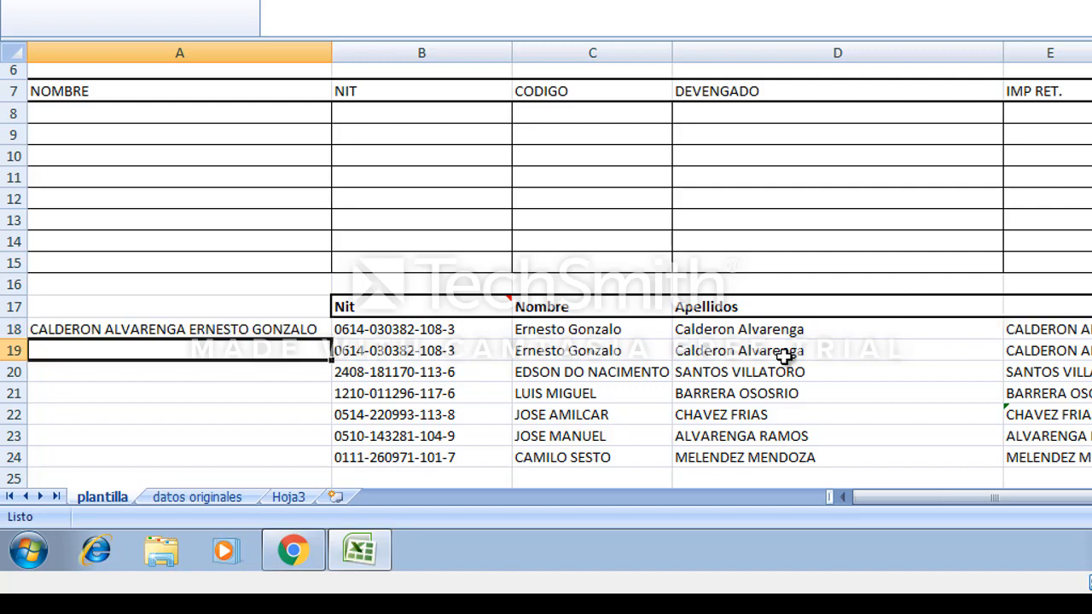
{"action": "key", "text": "Right"}
{"action": "key", "text": "Right"}
{"action": "key", "text": "Right"}
{"action": "key", "text": "Right"}
{"action": "key", "text": "Up"}
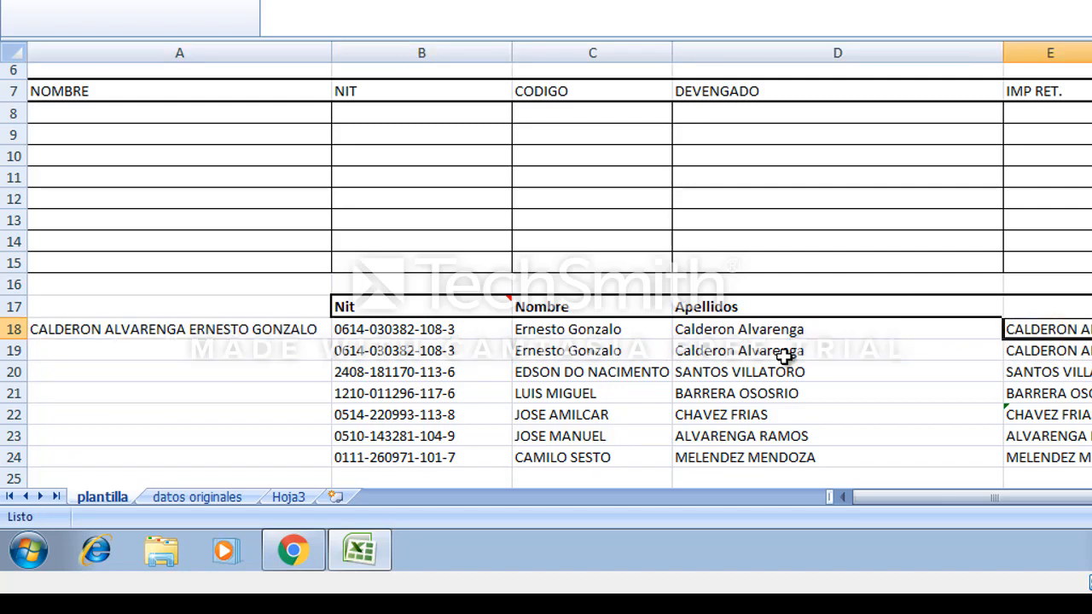
Copy the combined names and paste them as values into the NOMBRE column starting at A18.
{"action": "key", "text": "shift+Down"}
{"action": "key", "text": "shift+Down"}
{"action": "key", "text": "shift+Down"}
{"action": "key", "text": "shift+Down"}
{"action": "key", "text": "shift+Down"}
{"action": "key", "text": "shift+Down"}
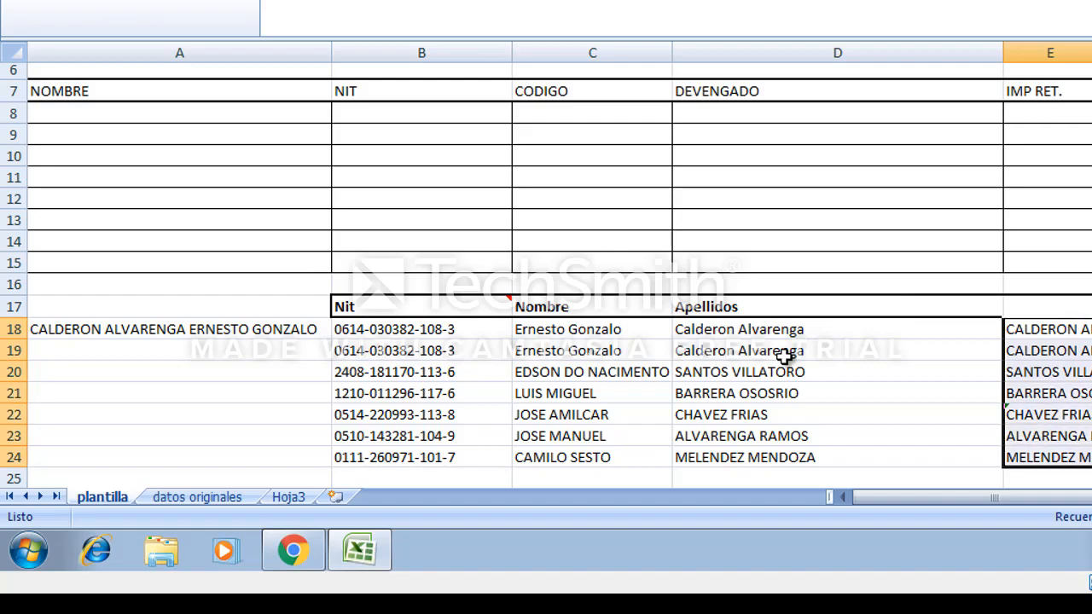
{"action": "key", "text": "ctrl+c"}
{"action": "key", "text": "Left"}
{"action": "key", "text": "Left"}
{"action": "key", "text": "Left"}
{"action": "key", "text": "Left"}
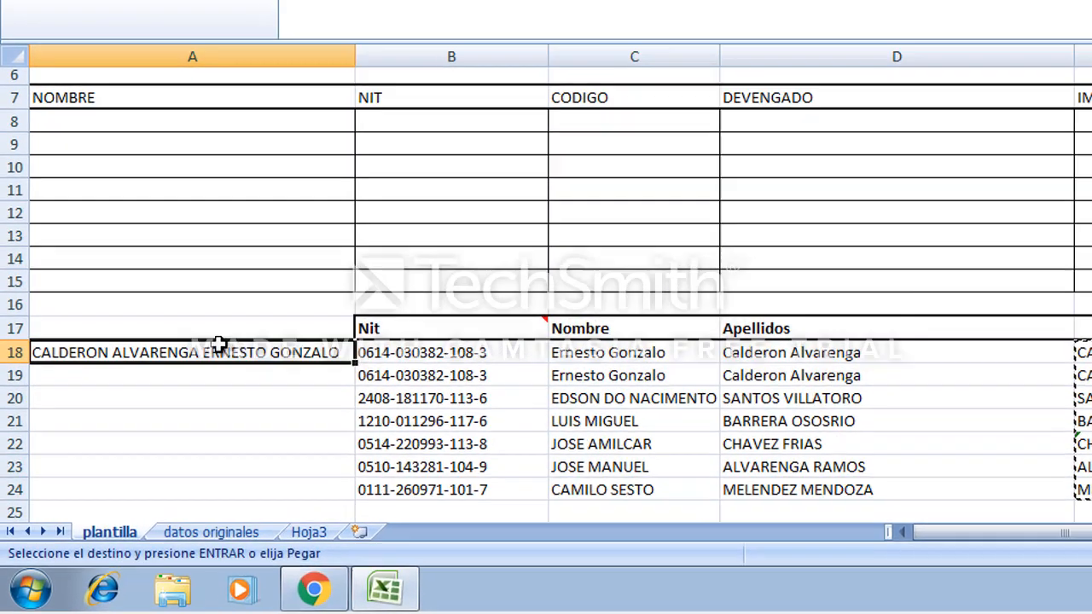
{"action": "right_click", "coordinate": [197, 329]}
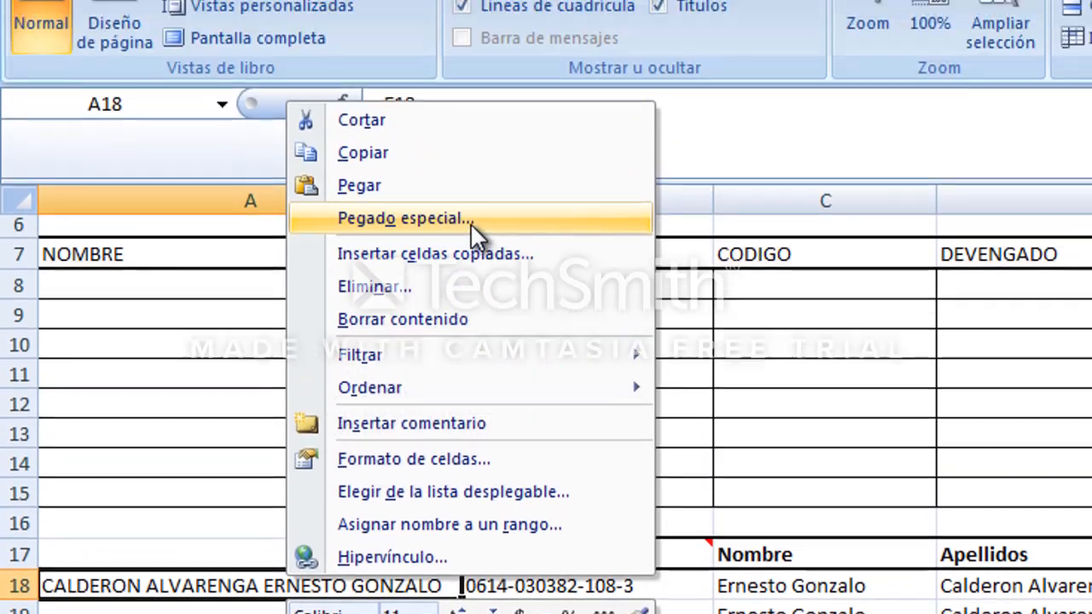
{"action": "left_click", "coordinate": [470, 220]}
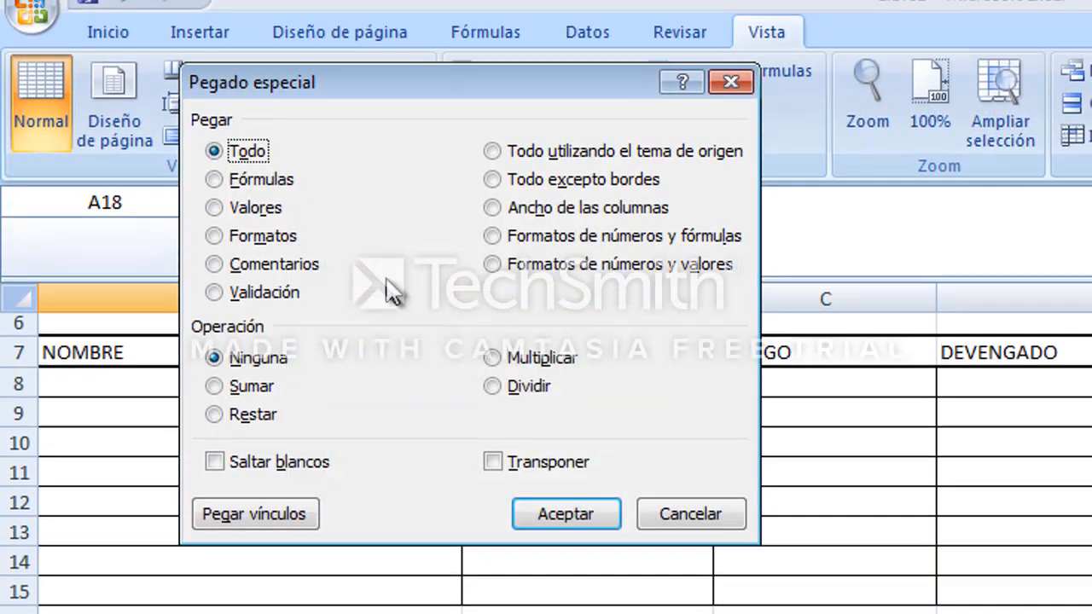
{"action": "left_click", "coordinate": [252, 214]}
{"action": "left_click", "coordinate": [548, 508]}
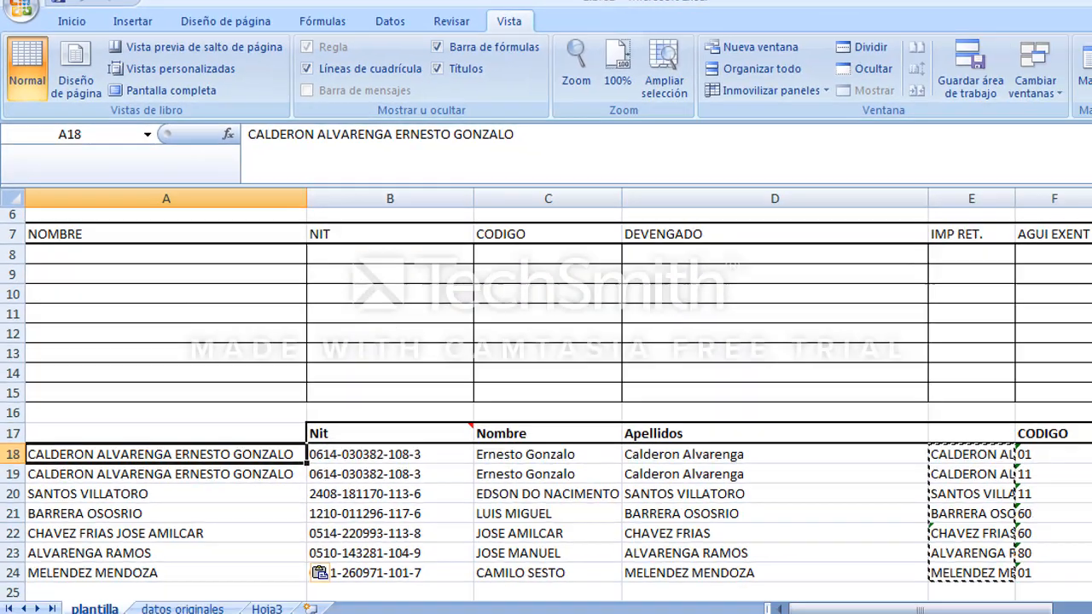
Delete the Nombre, Apellidos and combined-name cells from the payroll block, shifting the remaining data left.
{"action": "key", "text": "Right"}
{"action": "key", "text": "Right"}
{"action": "key", "text": "Right"}
{"action": "key", "text": "Left"}
{"action": "key", "text": "Up"}
{"action": "key", "text": "shift+Down"}
{"action": "key", "text": "shift+Down"}
{"action": "key", "text": "shift+Down"}
{"action": "key", "text": "shift+Down"}
{"action": "key", "text": "shift+Down"}
{"action": "key", "text": "shift+Down"}
{"action": "key", "text": "shift+Down"}
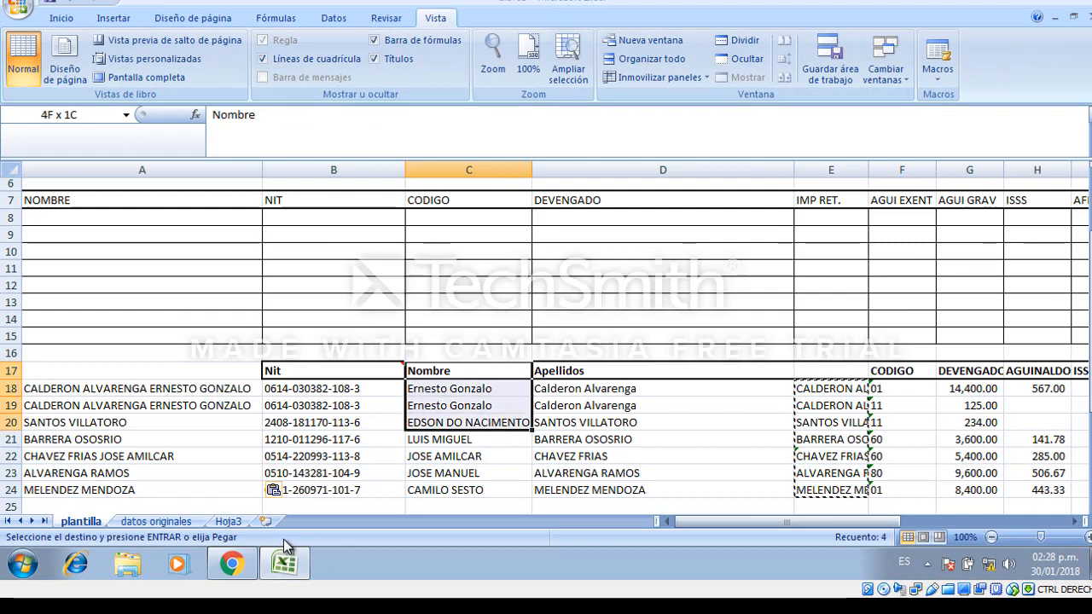
{"action": "key", "text": "shift+Right"}
{"action": "key", "text": "shift+Right"}
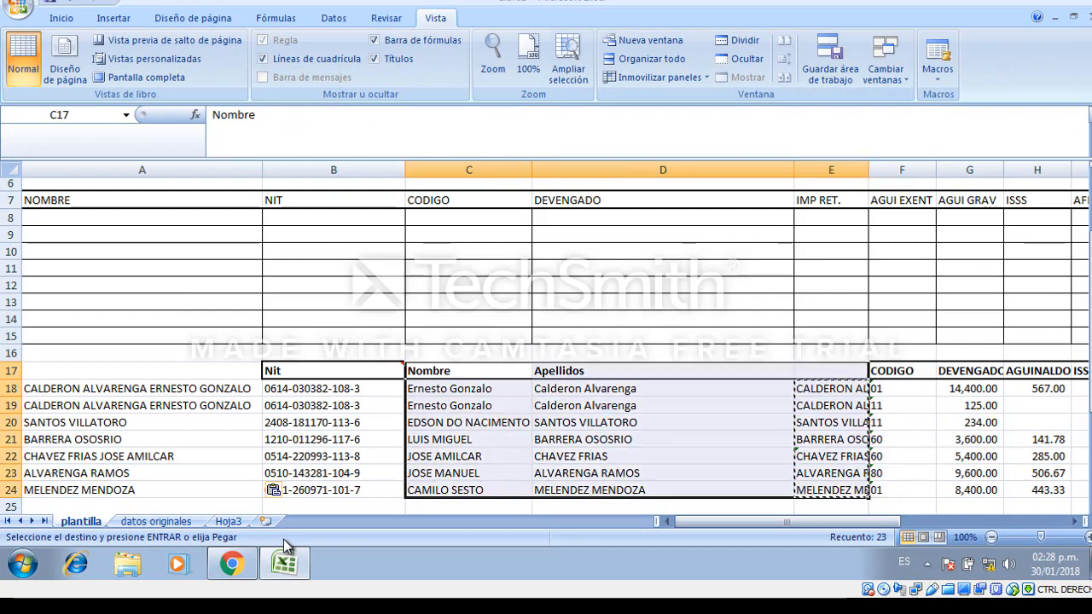
{"action": "right_click", "coordinate": [476, 420]}
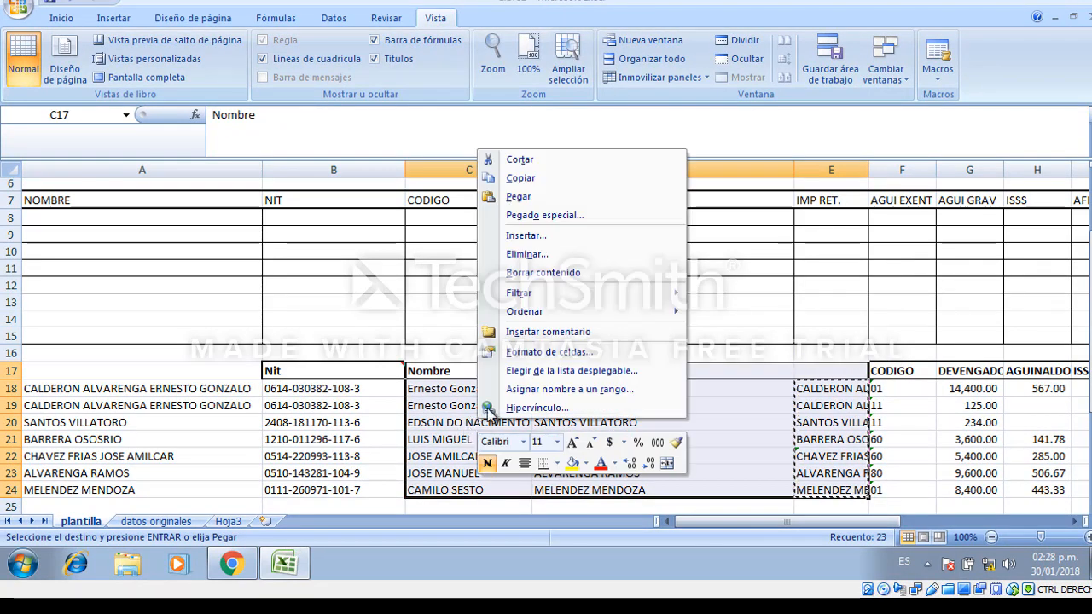
{"action": "left_click", "coordinate": [574, 254]}
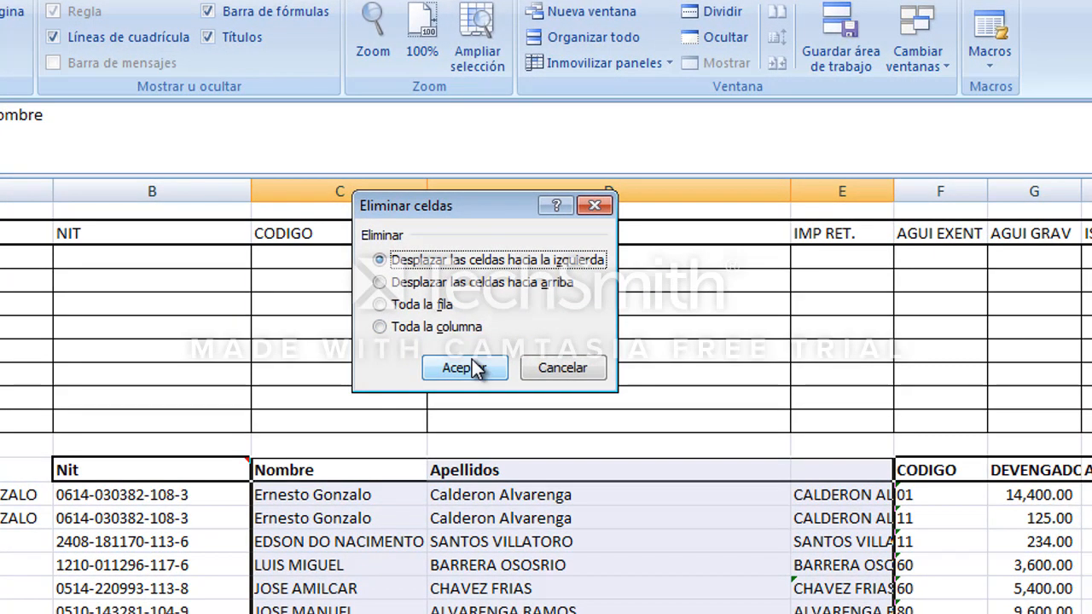
{"action": "left_click", "coordinate": [465, 368]}
Narrow the CODIGO column to fit its codes.
{"action": "left_click", "coordinate": [334, 495]}
{"action": "left_click", "coordinate": [100, 536]}
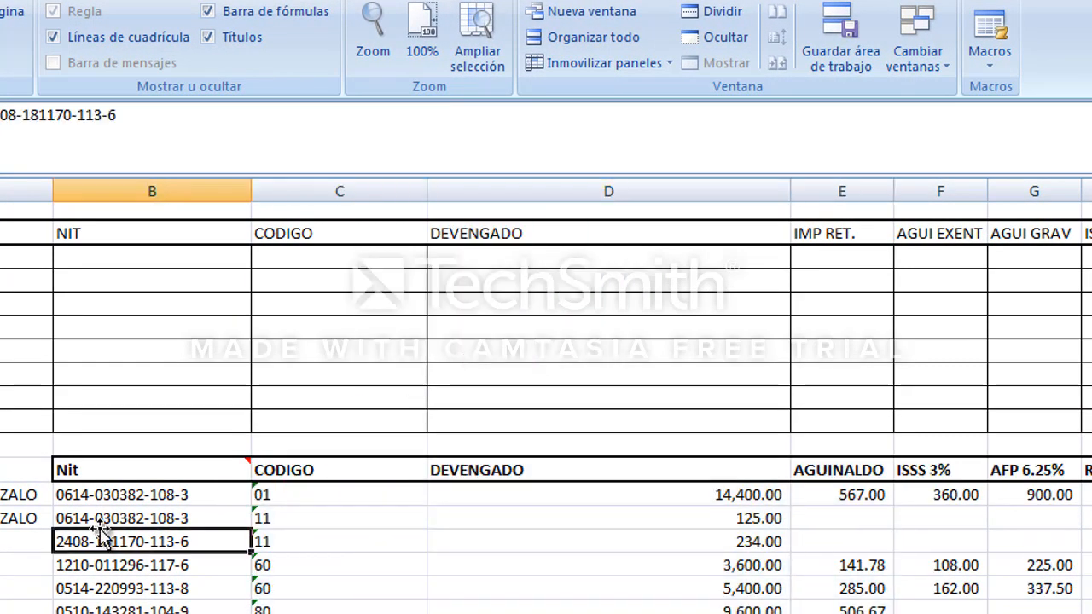
{"action": "left_click", "coordinate": [5, 493]}
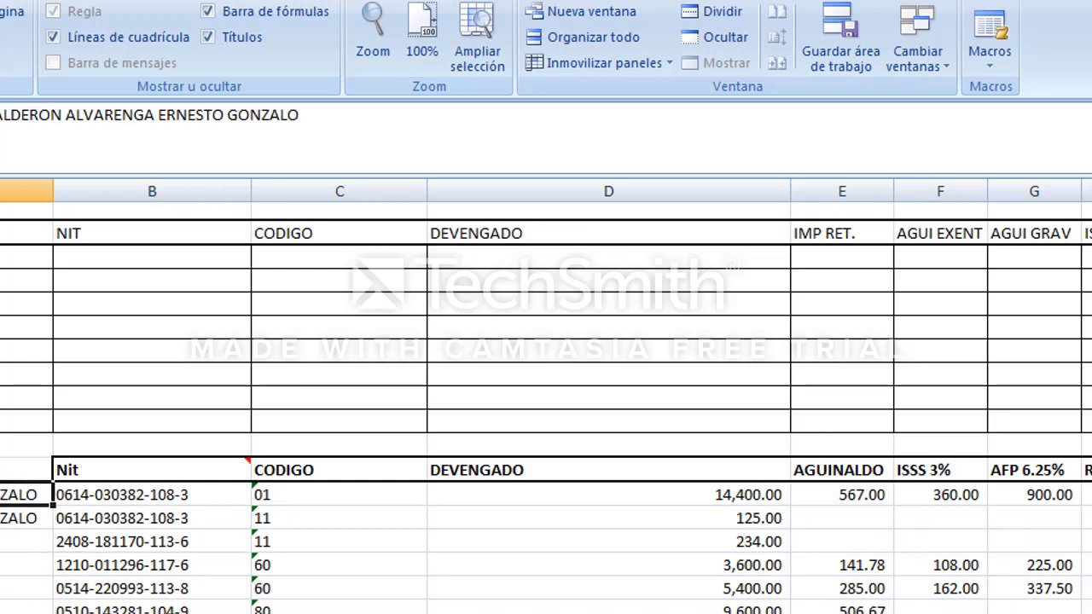
{"action": "key", "text": "Right"}
{"action": "key", "text": "Right"}
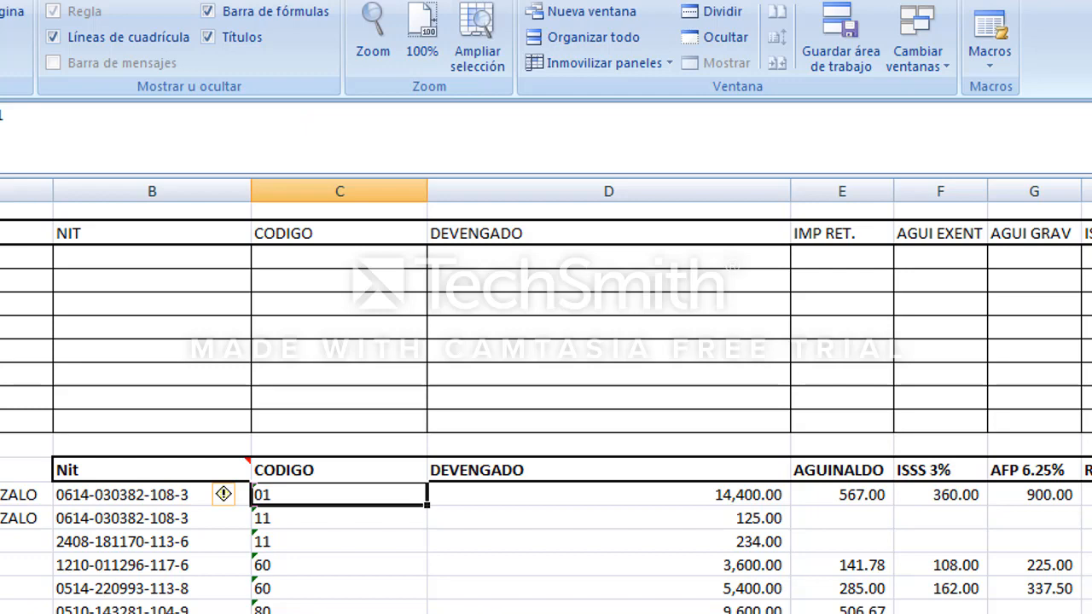
{"action": "left_click", "coordinate": [485, 476]}
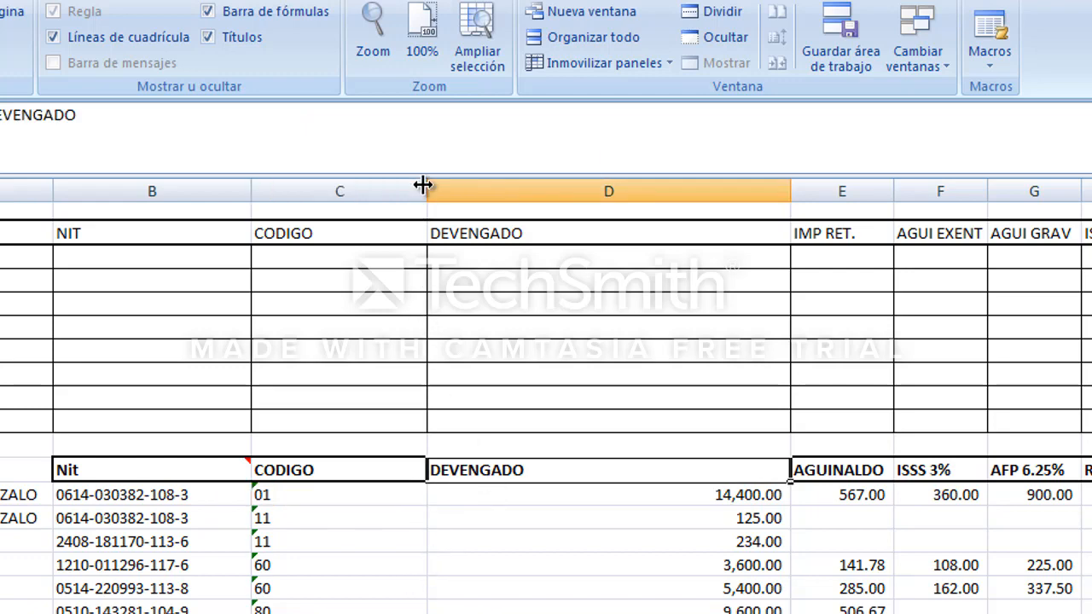
{"action": "left_click_drag", "start_coordinate": [423, 185], "coordinate": [357, 185]}
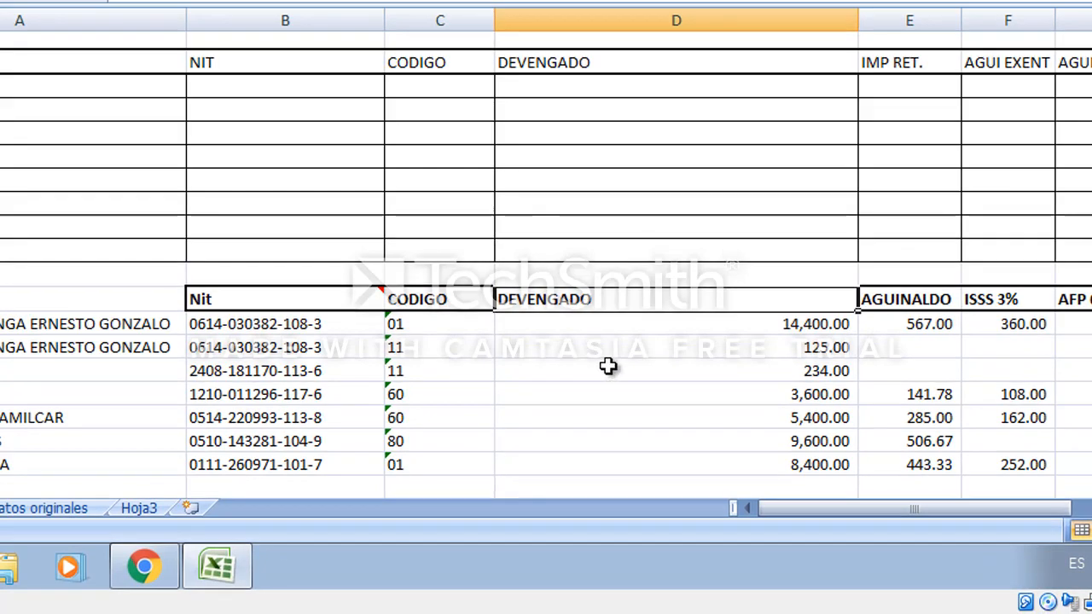
Insert blank cells beside the DEVENGADO data, shifting that block one column to the right.
{"action": "left_click", "coordinate": [608, 367]}
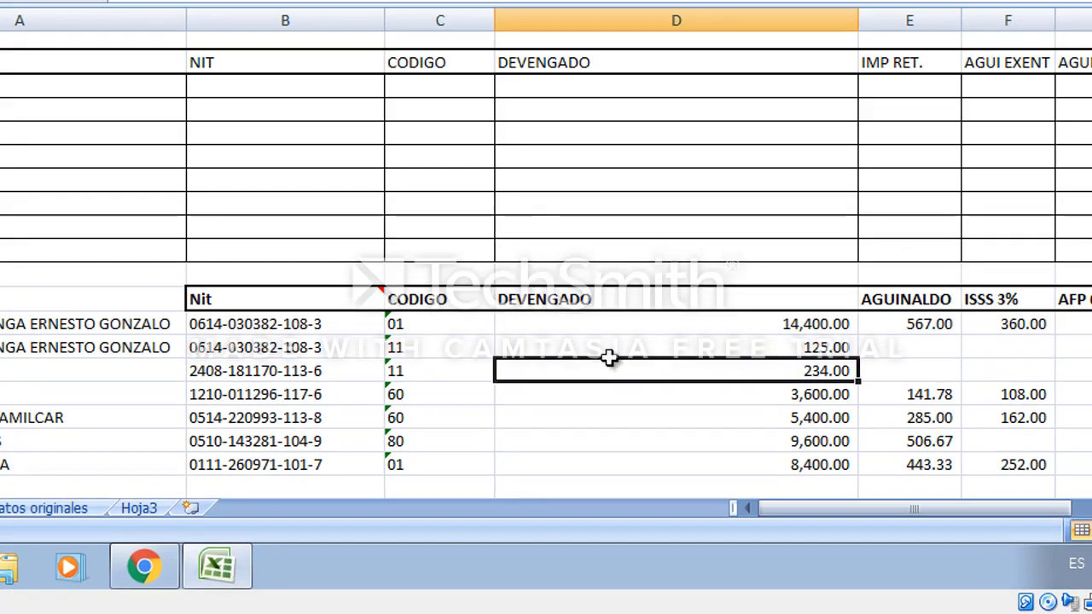
{"action": "left_click", "coordinate": [586, 297]}
{"action": "right_click", "coordinate": [594, 454]}
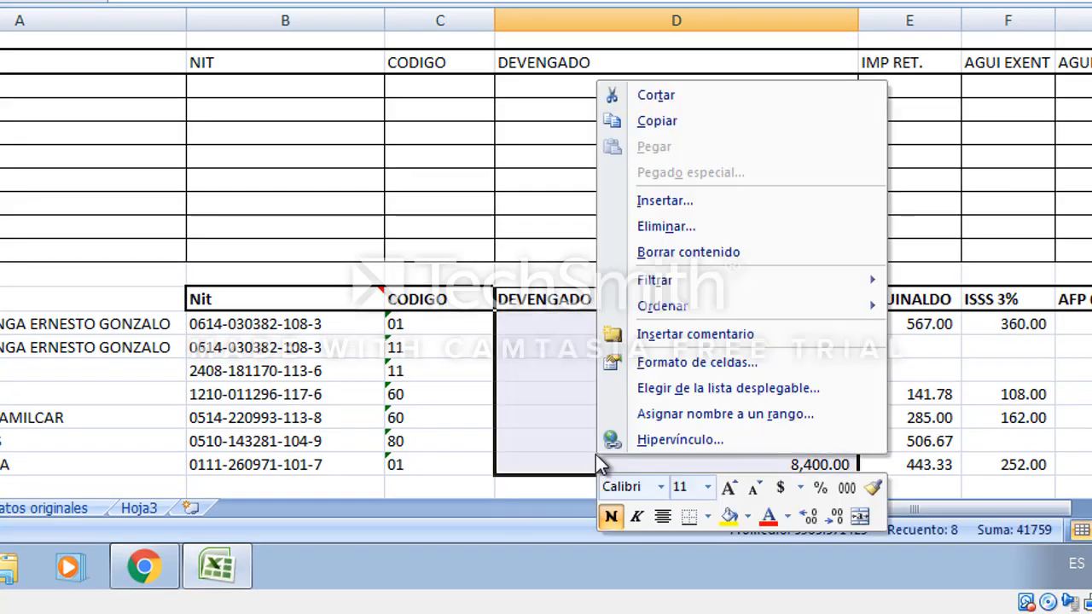
{"action": "left_click", "coordinate": [721, 193]}
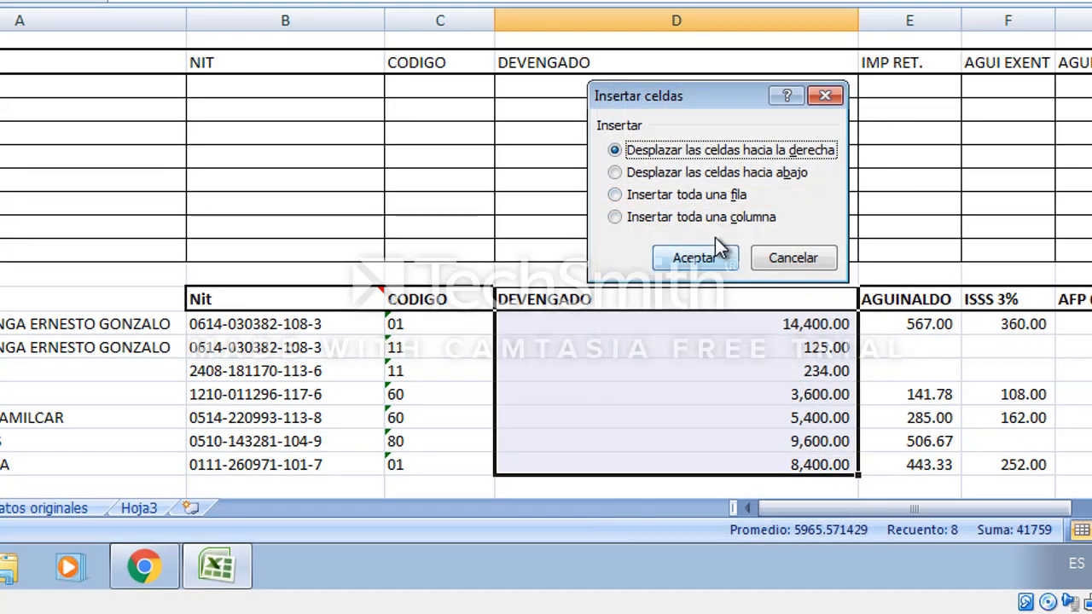
{"action": "left_click", "coordinate": [708, 255]}
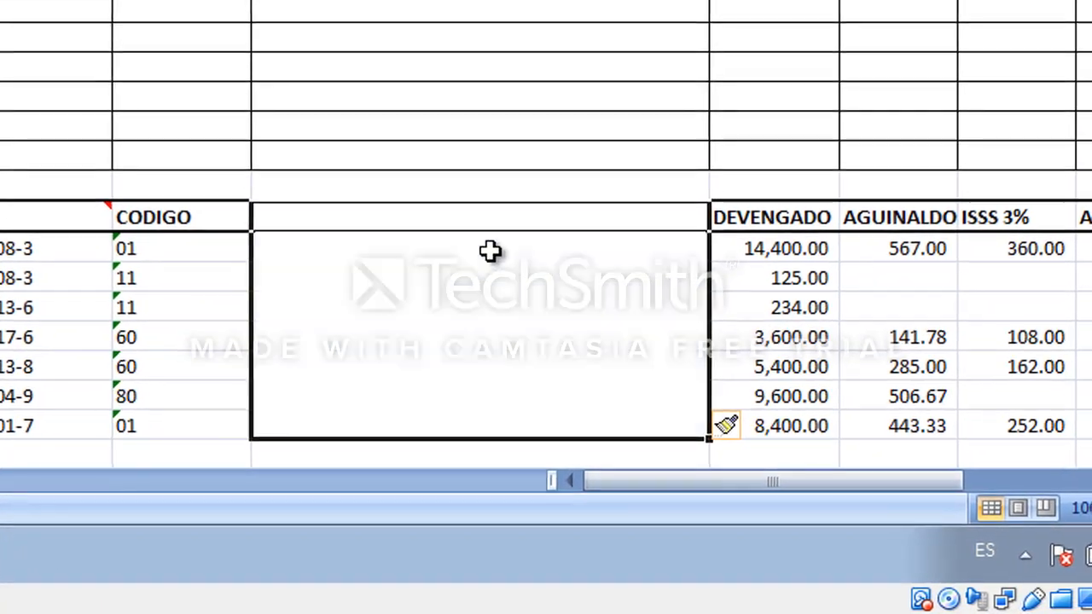
Enter the formula =E18*100 in D18 to convert the DEVENGADO amount.
{"action": "left_click", "coordinate": [490, 250]}
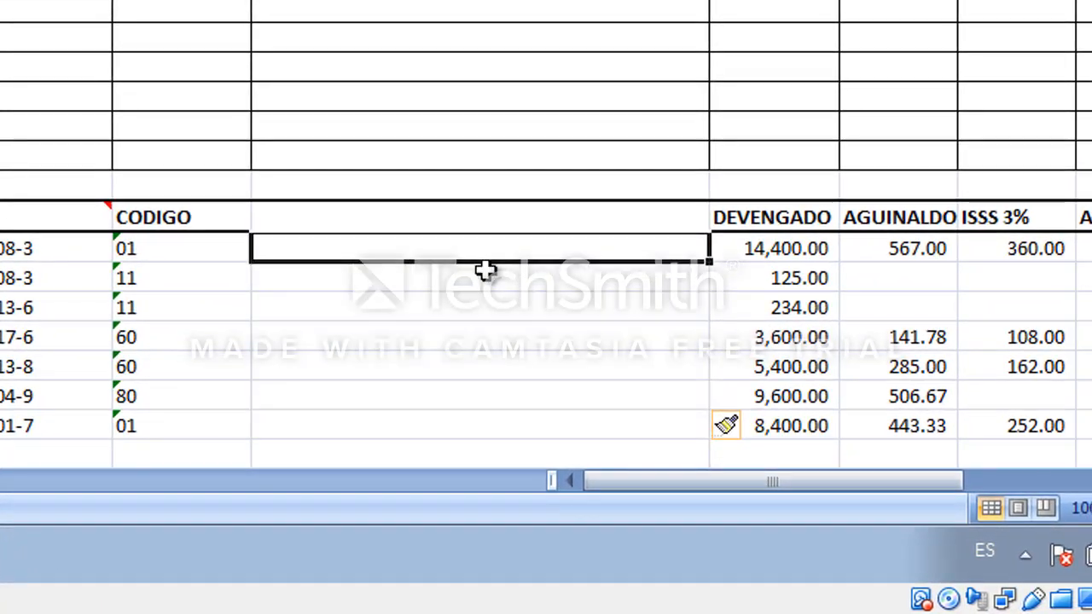
{"action": "type", "text": "="}
{"action": "key", "text": "Right"}
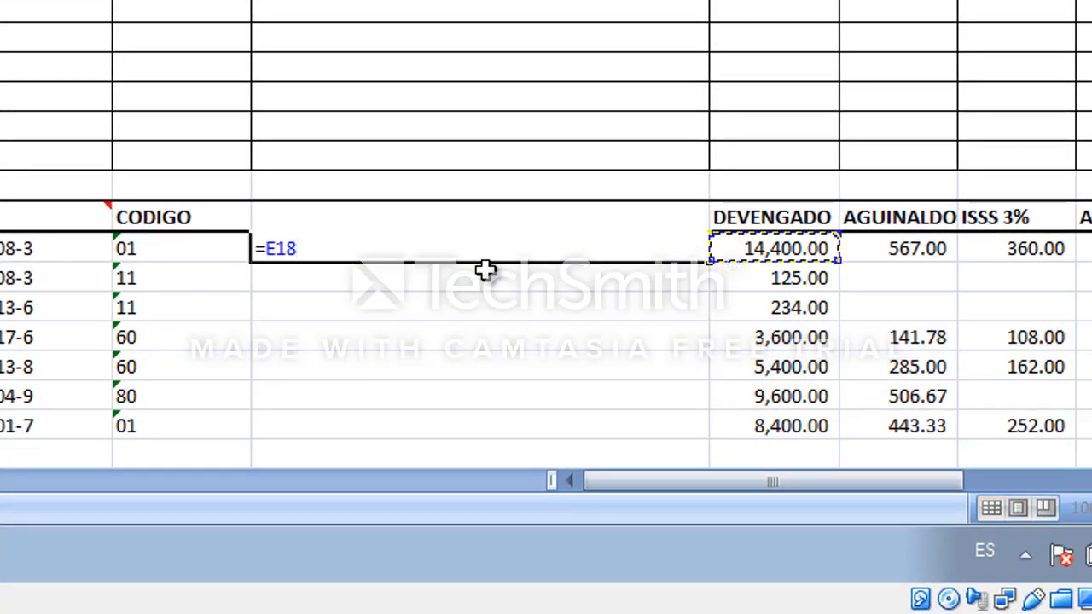
{"action": "type", "text": "*100"}
{"action": "key", "text": "Return"}
{"action": "key", "text": "Up"}
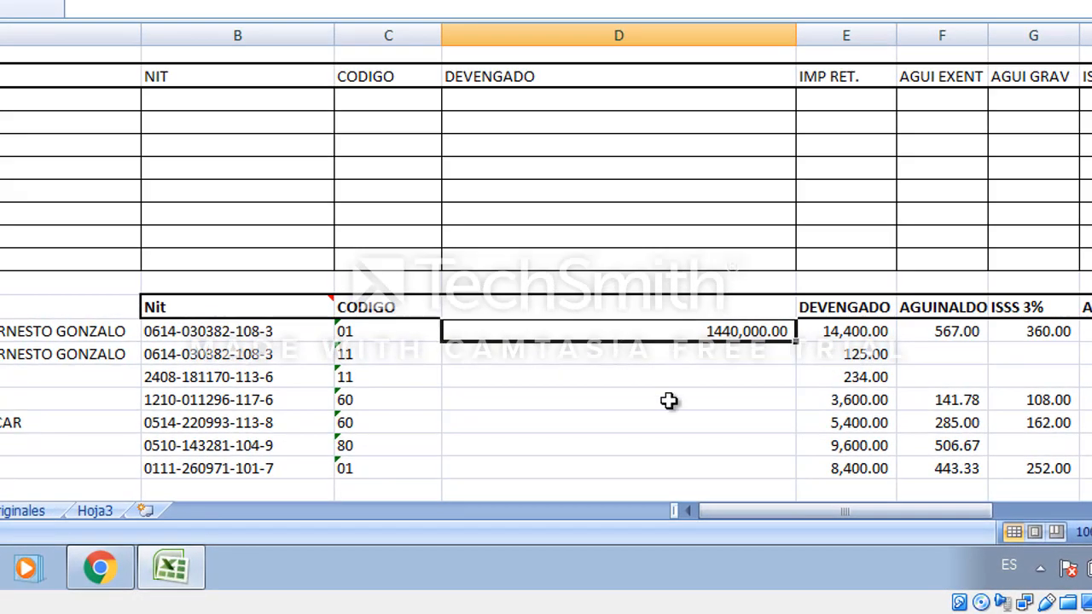
Format D18 with the Texto number category.
{"action": "right_click", "coordinate": [686, 328]}
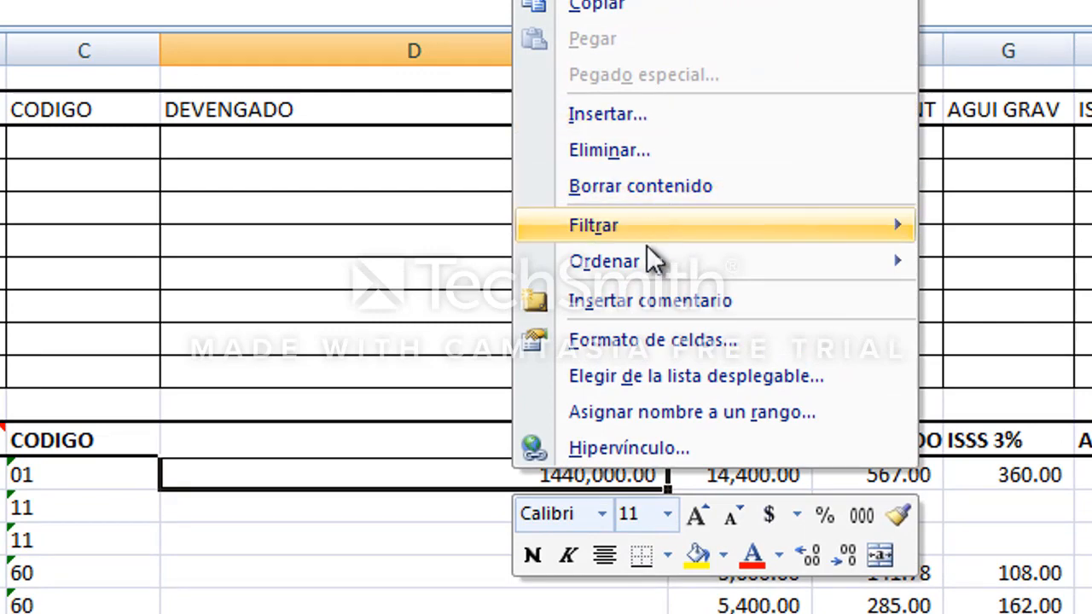
{"action": "left_click", "coordinate": [669, 343]}
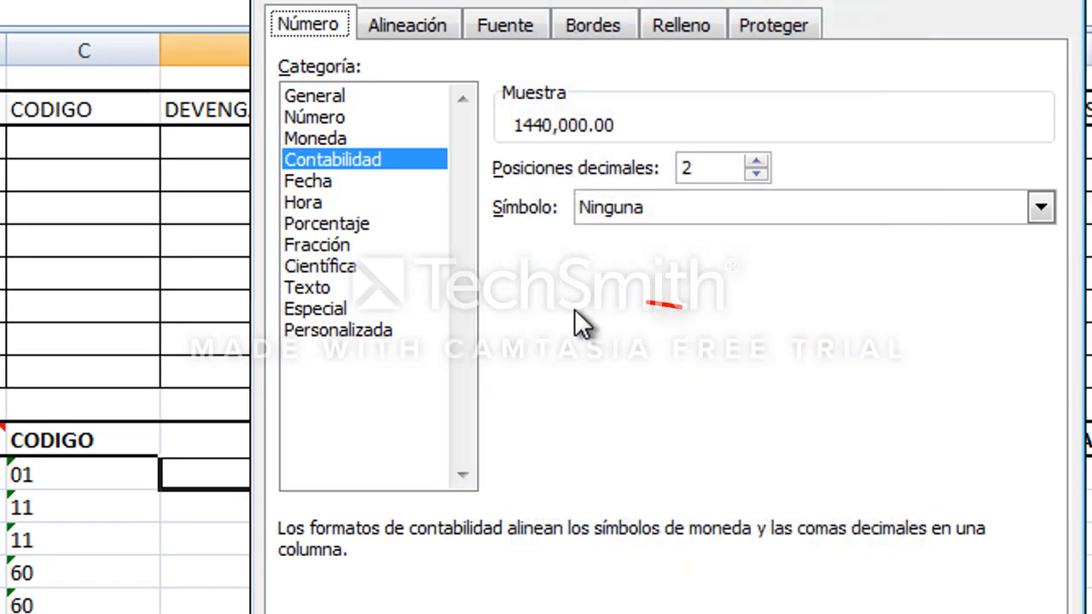
{"action": "left_click", "coordinate": [339, 292]}
{"action": "key", "text": "Return"}
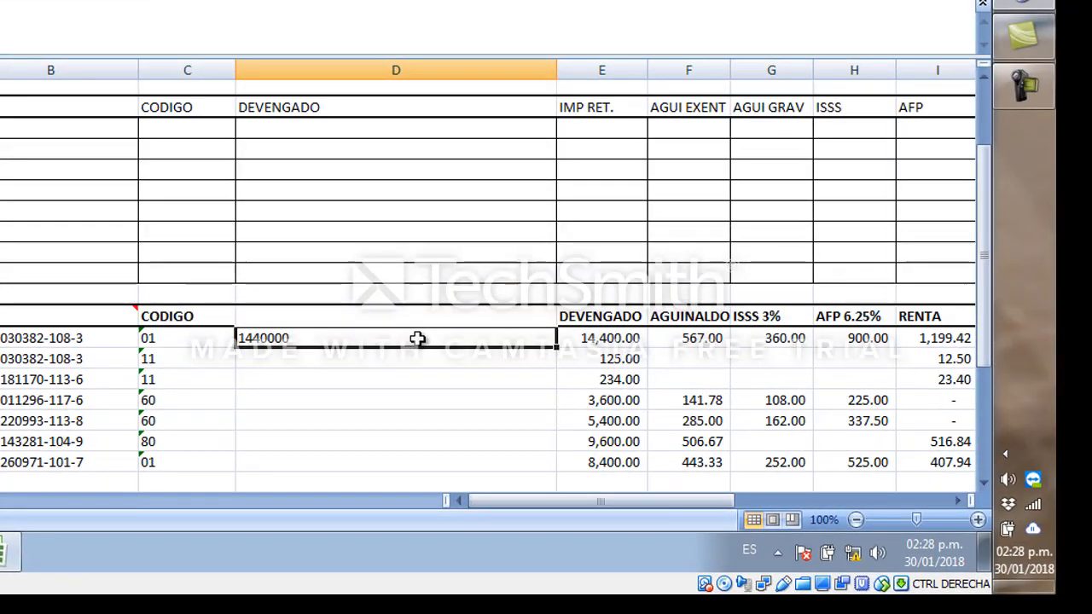
Copy D18 and paste-special it down into D19:D24.
{"action": "right_click", "coordinate": [446, 326]}
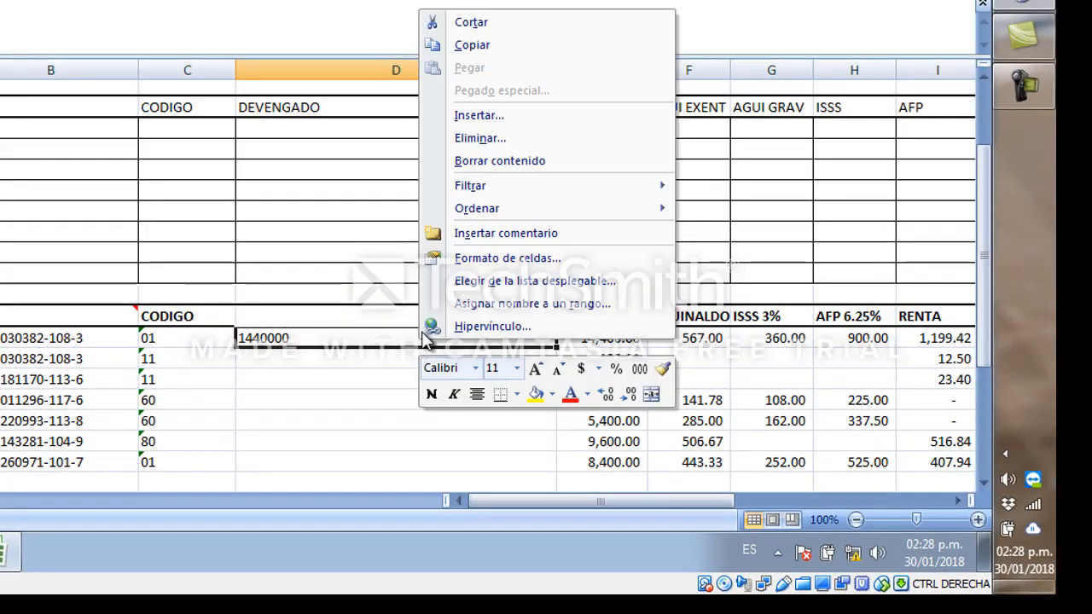
{"action": "left_click", "coordinate": [472, 44]}
{"action": "left_click_drag", "start_coordinate": [303, 360], "coordinate": [300, 437]}
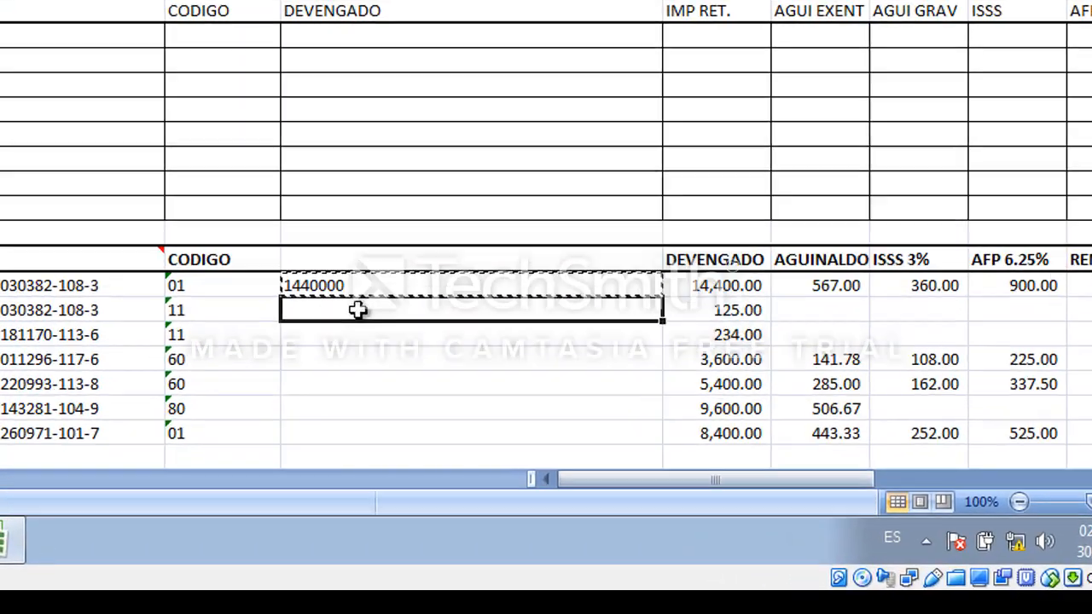
{"action": "left_click_drag", "start_coordinate": [450, 349], "coordinate": [461, 390]}
{"action": "right_click", "coordinate": [451, 316]}
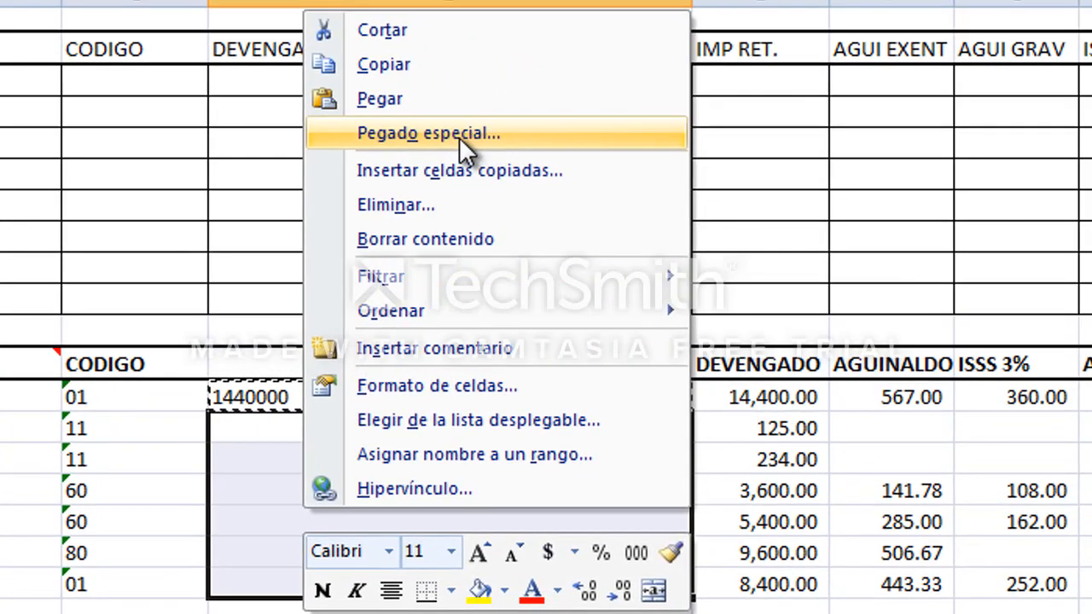
{"action": "left_click", "coordinate": [408, 104]}
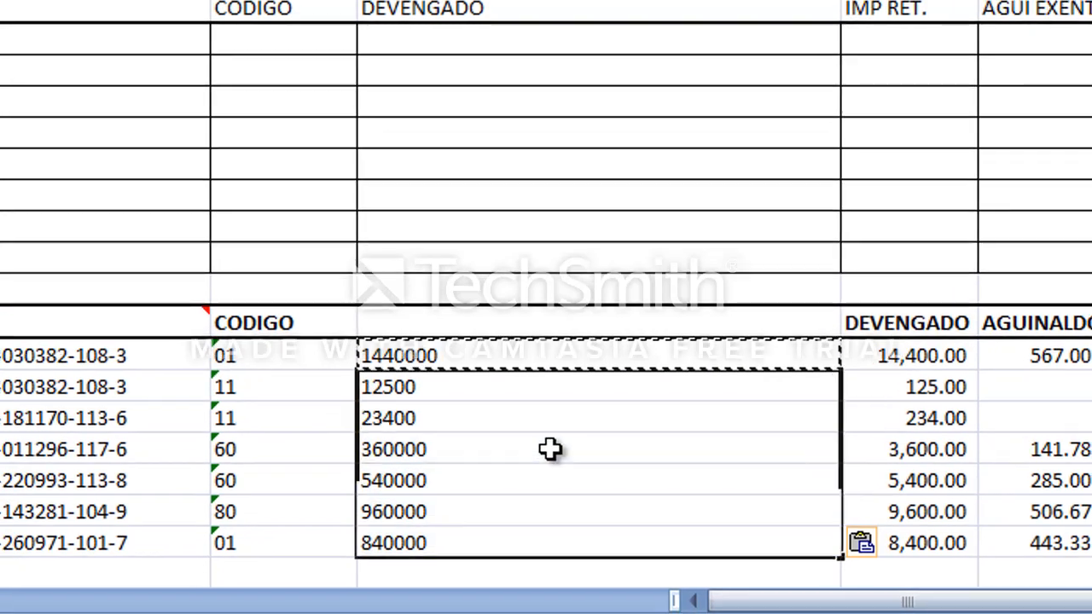
{"action": "left_click", "coordinate": [550, 450]}
{"action": "left_click", "coordinate": [904, 418]}
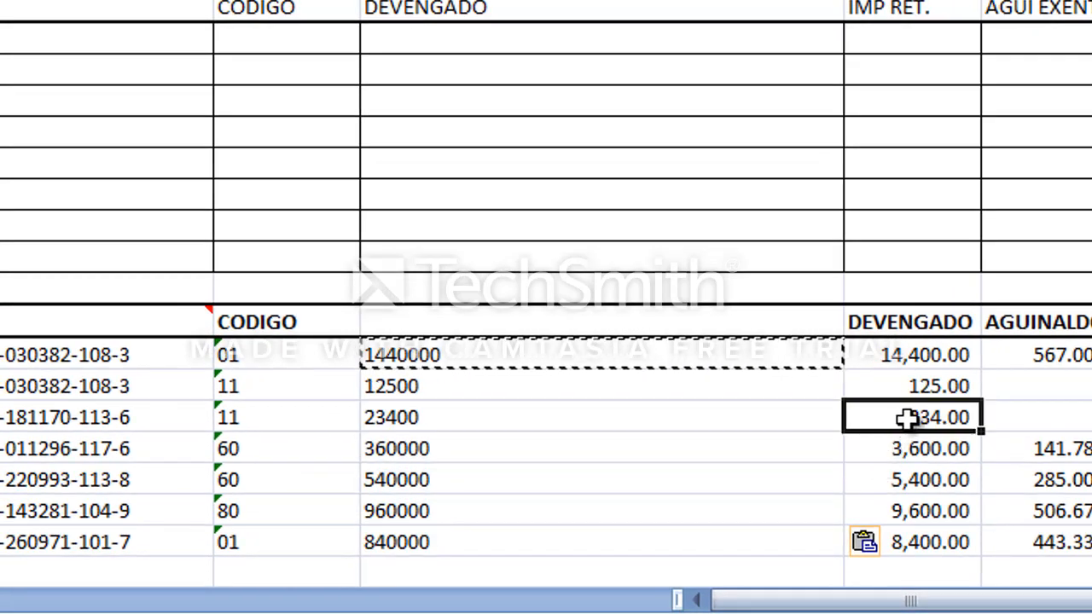
Try deleting the original DEVENGADO cells with a left shift, and undo the deletion.
{"action": "key", "text": "Up"}
{"action": "key", "text": "Up"}
{"action": "key", "text": "Up"}
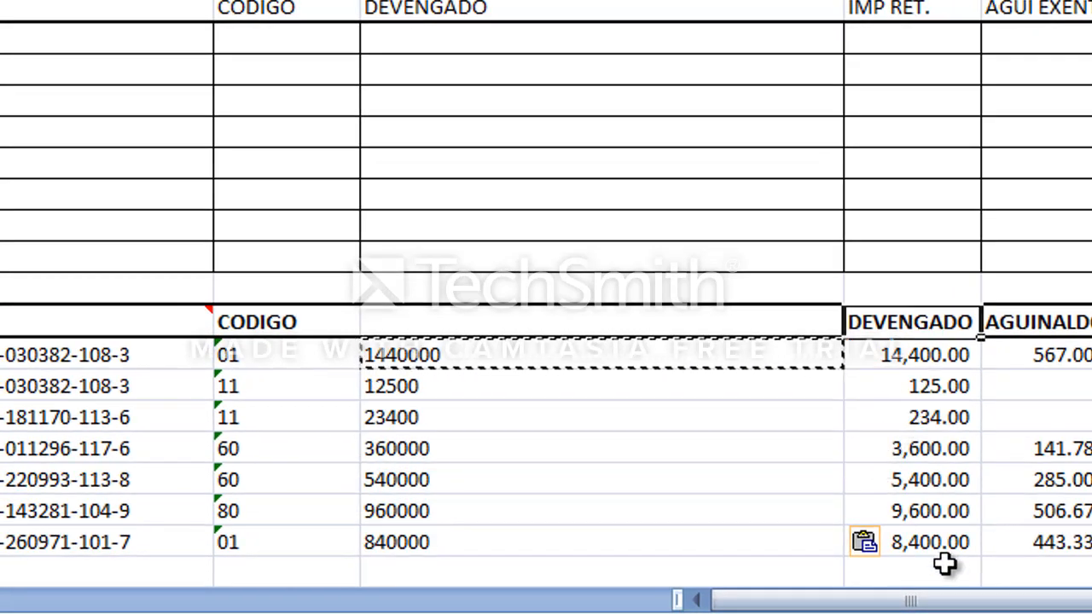
{"action": "key", "text": "Down"}
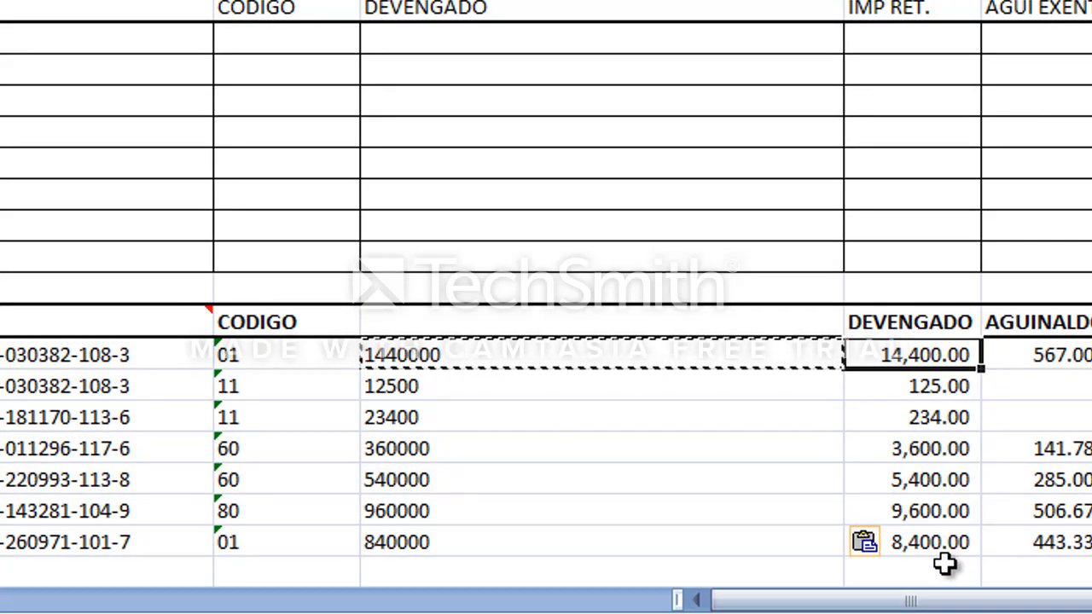
{"action": "key", "text": "Up"}
{"action": "key", "text": "ctrl+shift+Down"}
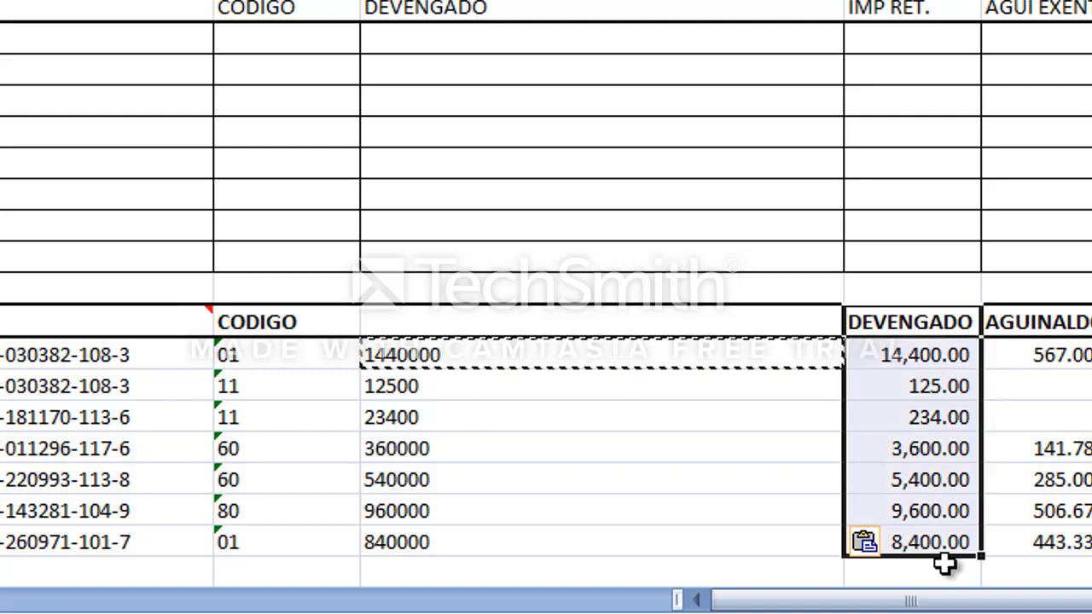
{"action": "key", "text": "Down"}
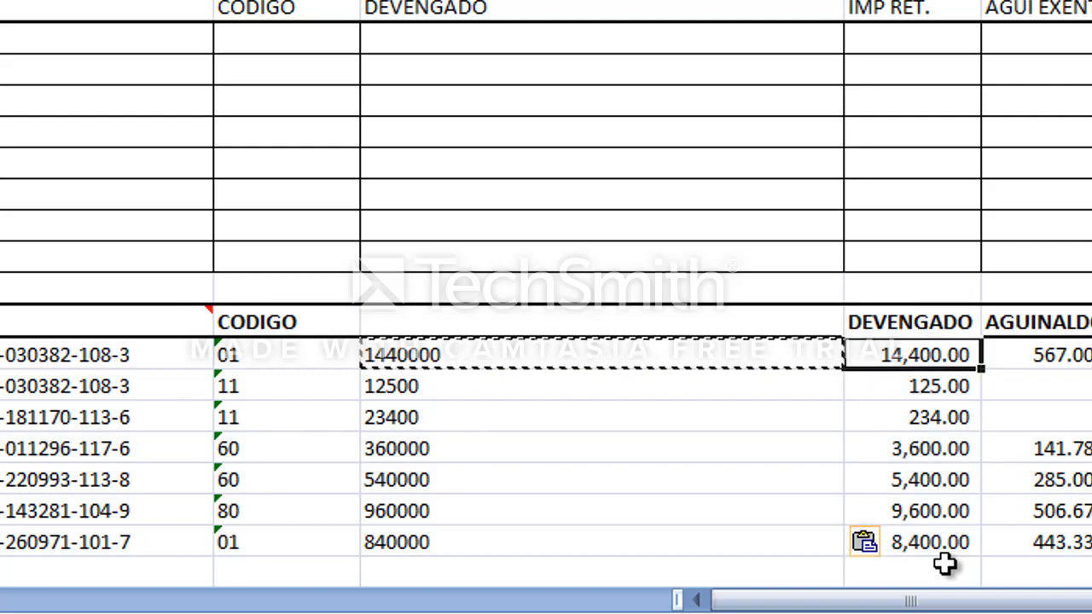
{"action": "key", "text": "Up"}
{"action": "key", "text": "ctrl+shift+Down"}
{"action": "key", "text": "ctrl+minus"}
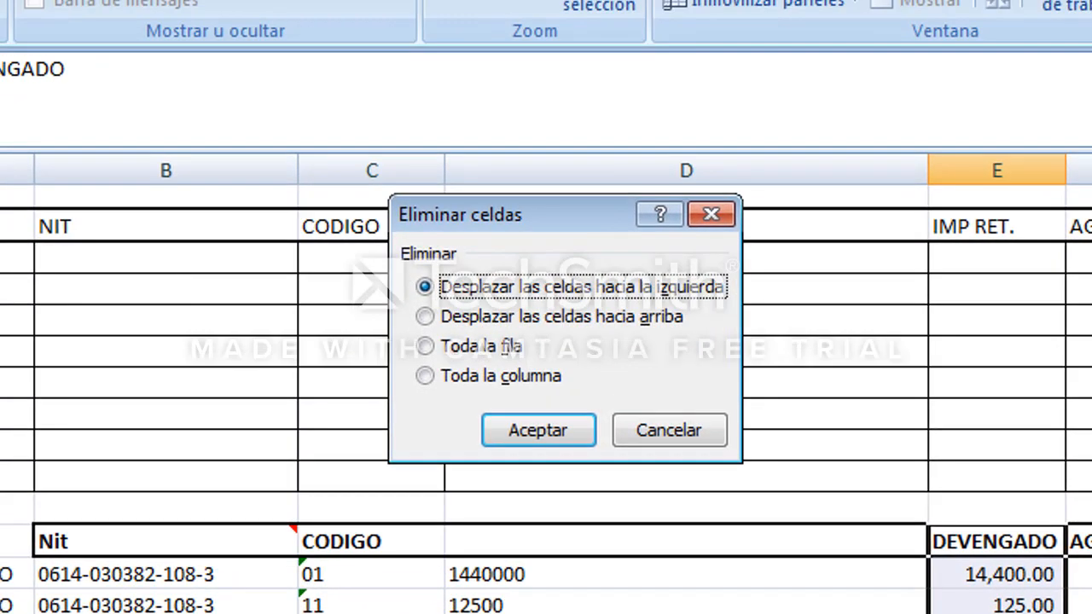
{"action": "key", "text": "Return"}
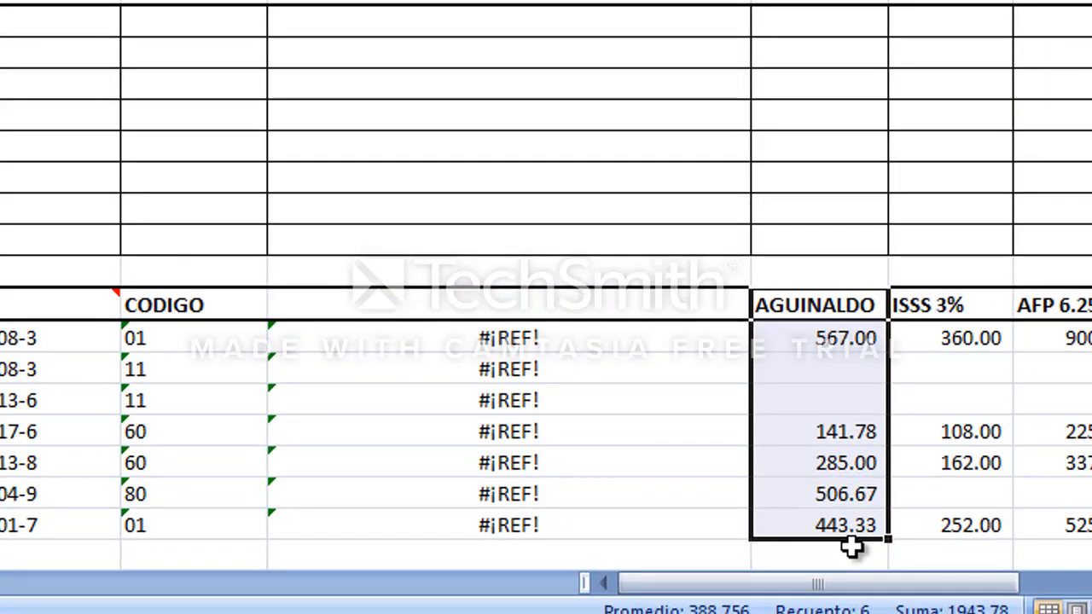
{"action": "key", "text": "ctrl+z"}
Inspect the formulas in the converted DEVENGADO cells.
{"action": "left_click", "coordinate": [619, 373]}
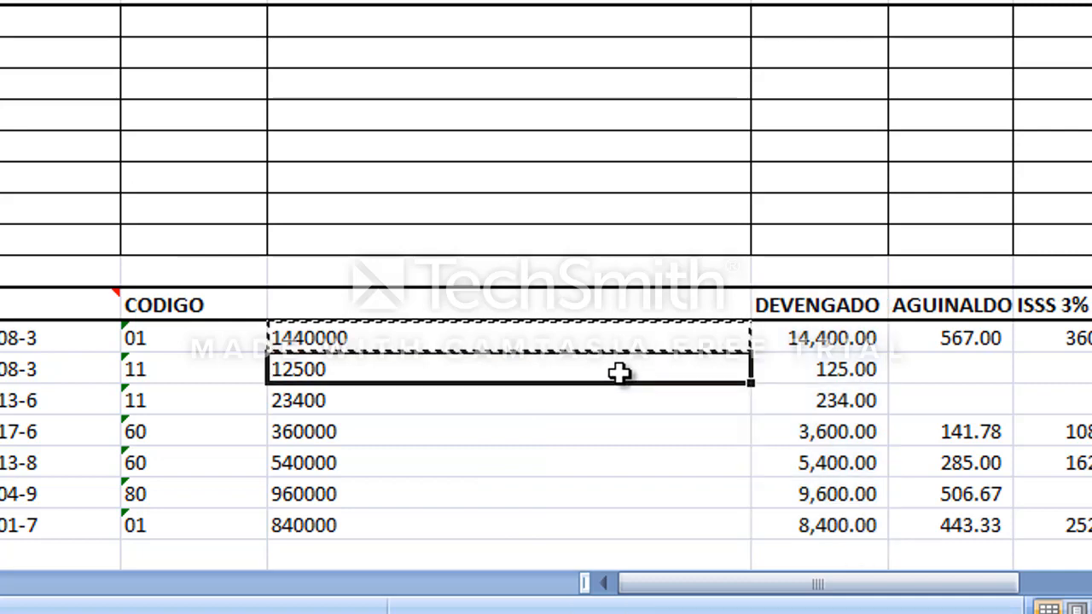
{"action": "left_click", "coordinate": [508, 328]}
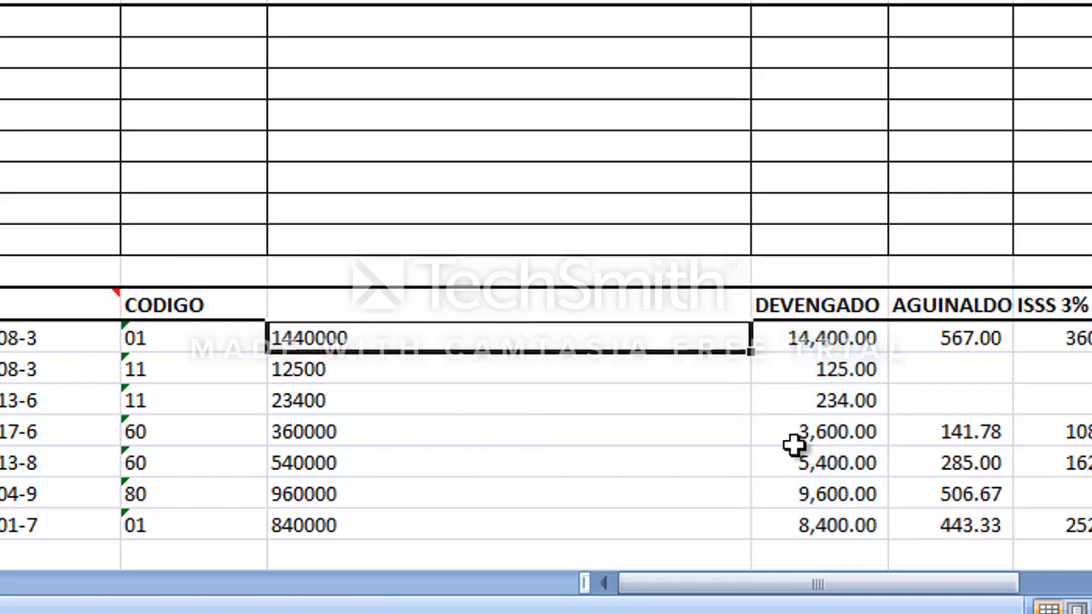
{"action": "key", "text": "F2"}
{"action": "key", "text": "Escape"}
{"action": "key", "text": "F2"}
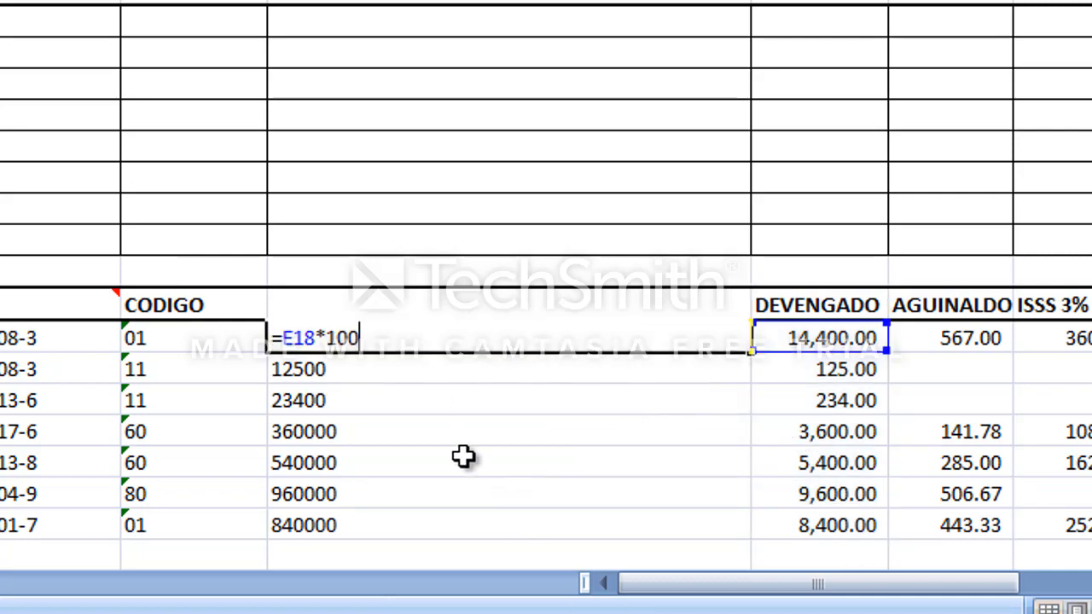
{"action": "left_click", "coordinate": [464, 457]}
{"action": "key", "text": "F2"}
{"action": "key", "text": "Escape"}
{"action": "left_click", "coordinate": [403, 341]}
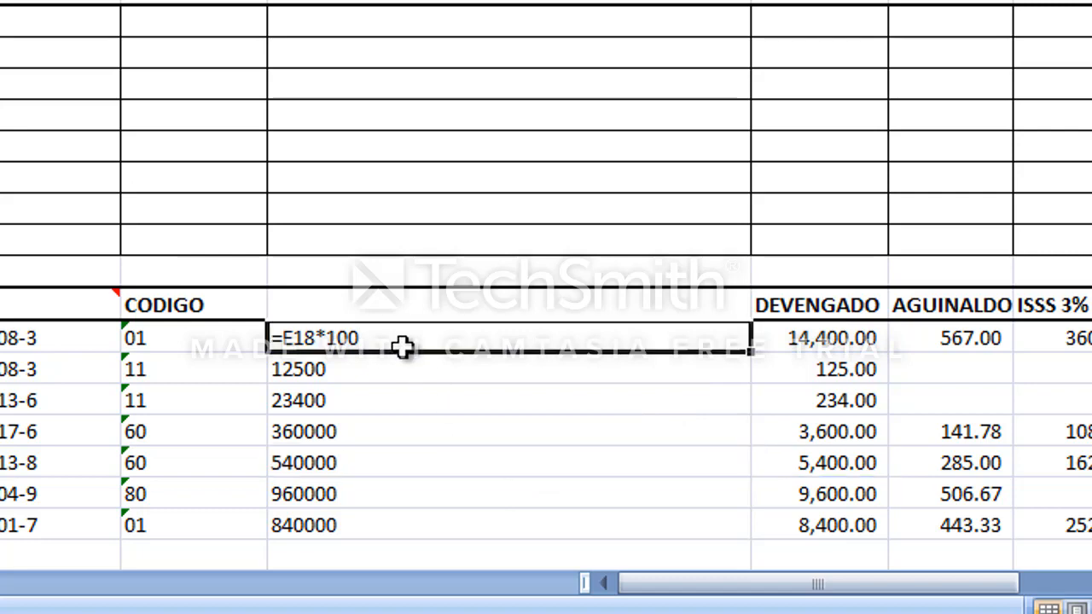
Copy D24 and paste its value into D18:D23.
{"action": "left_click", "coordinate": [502, 454]}
{"action": "left_click", "coordinate": [412, 515]}
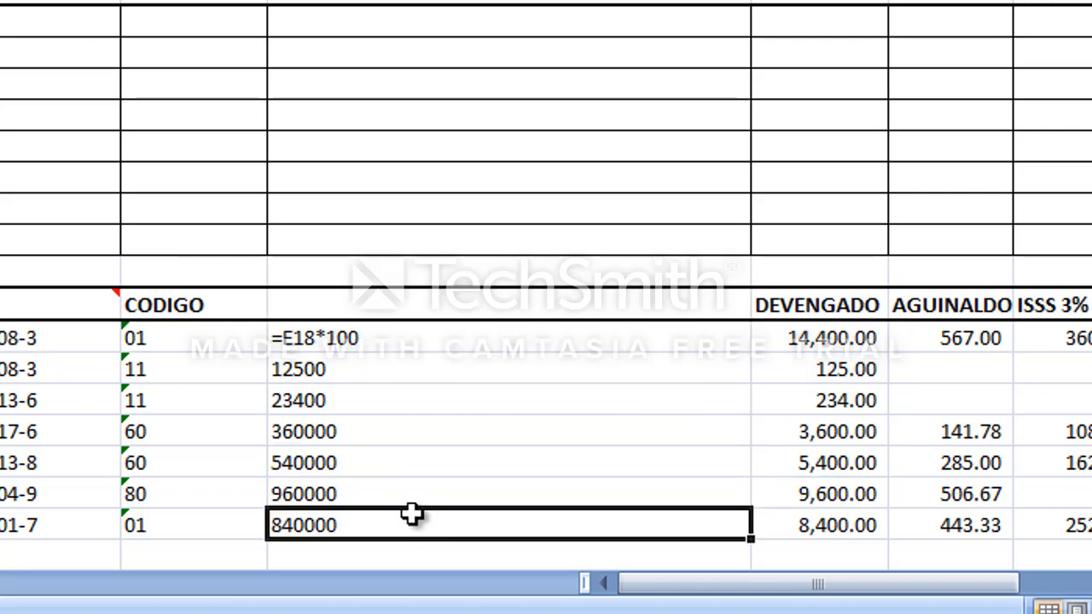
{"action": "right_click", "coordinate": [401, 535]}
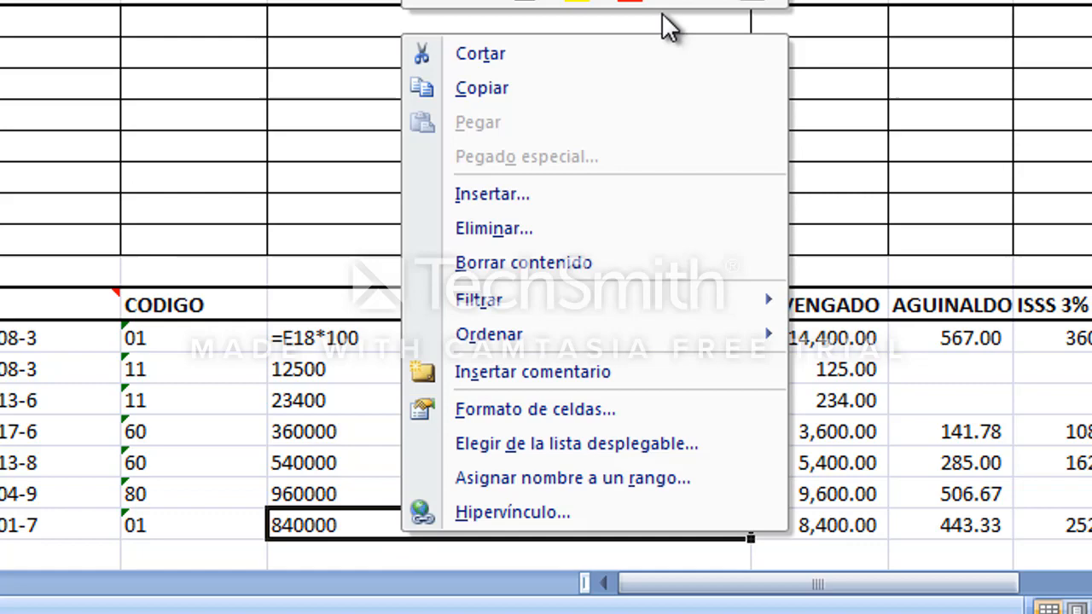
{"action": "left_click", "coordinate": [578, 91]}
{"action": "left_click_drag", "start_coordinate": [310, 344], "coordinate": [345, 507]}
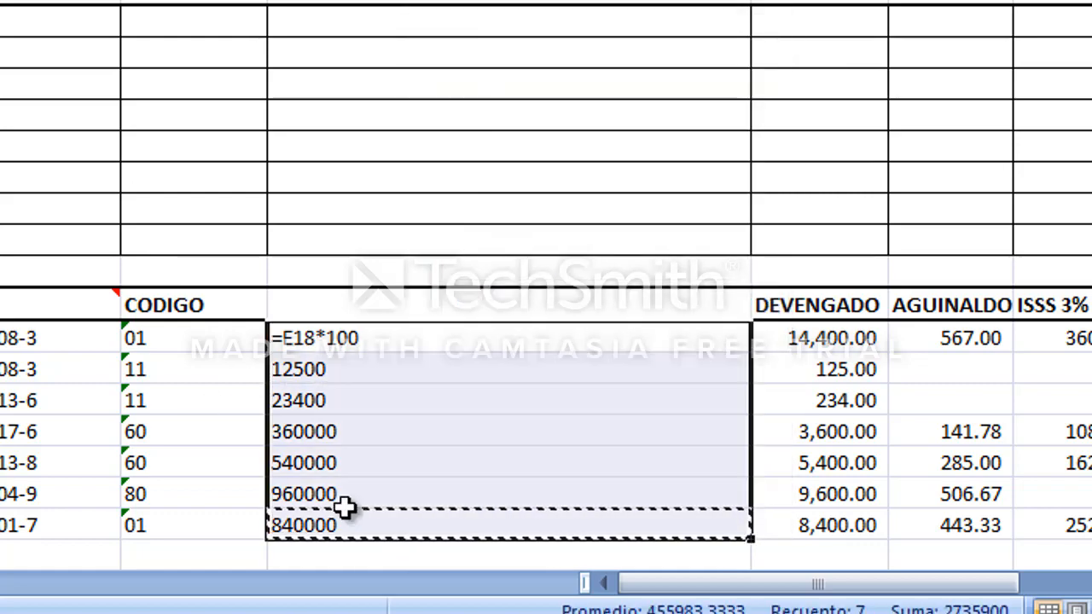
{"action": "right_click", "coordinate": [360, 452]}
{"action": "left_click", "coordinate": [504, 38]}
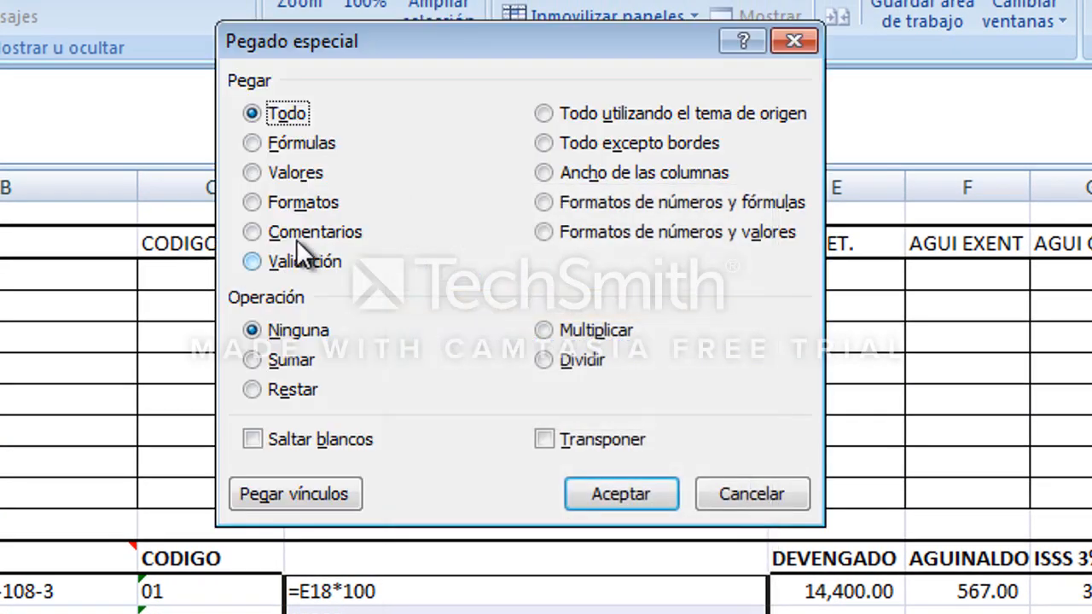
{"action": "left_click", "coordinate": [253, 173]}
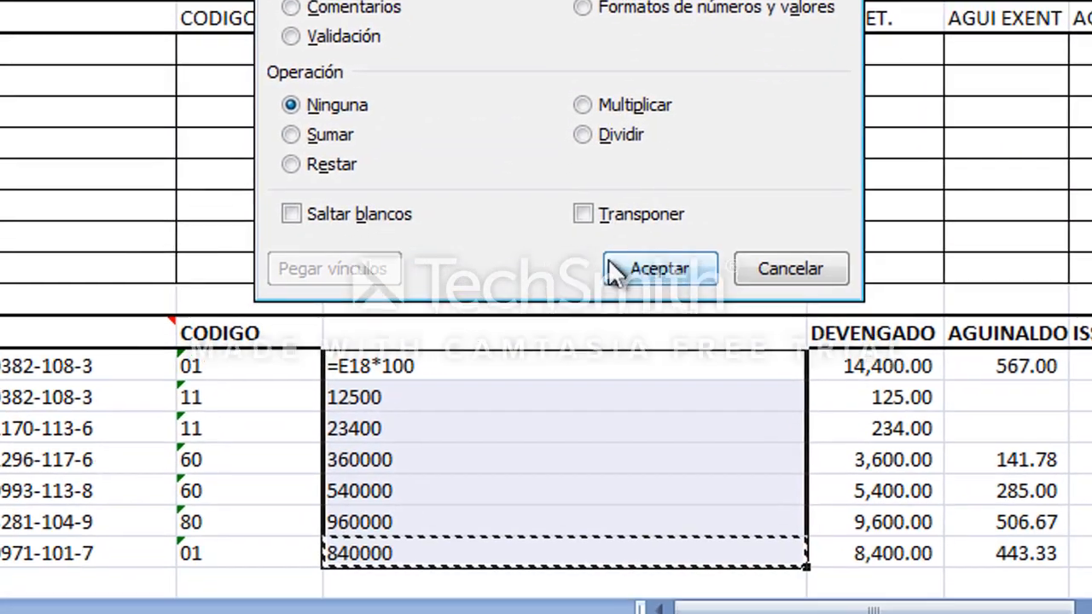
{"action": "left_click", "coordinate": [611, 497]}
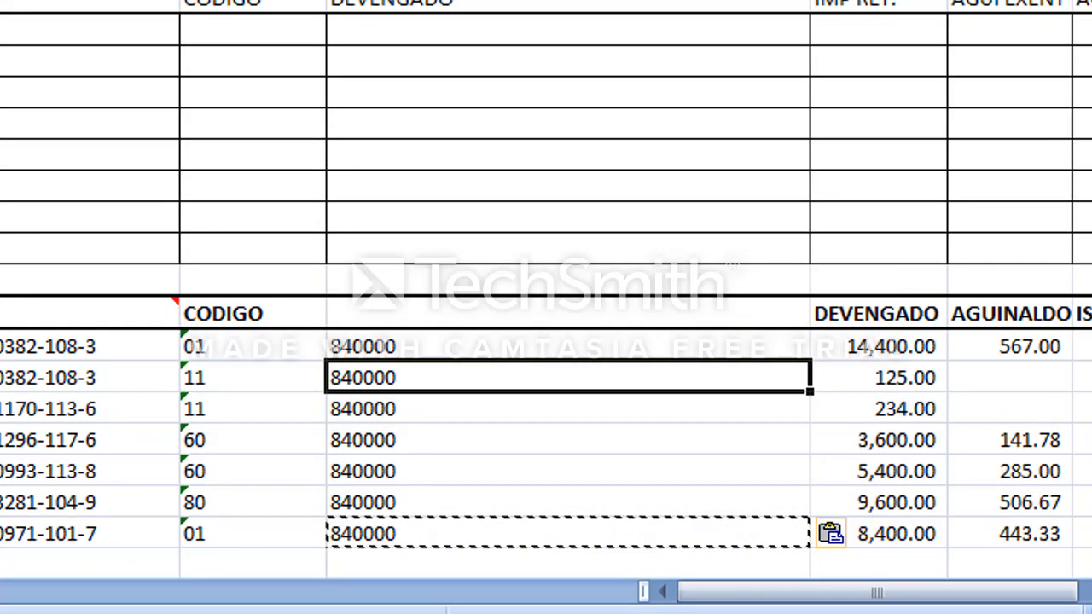
Undo the recent changes back to the original DEVENGADO column.
{"action": "key", "text": "Escape"}
{"action": "key", "text": "ctrl+z"}
{"action": "key", "text": "ctrl+z"}
{"action": "key", "text": "ctrl+z"}
{"action": "key", "text": "ctrl+z"}
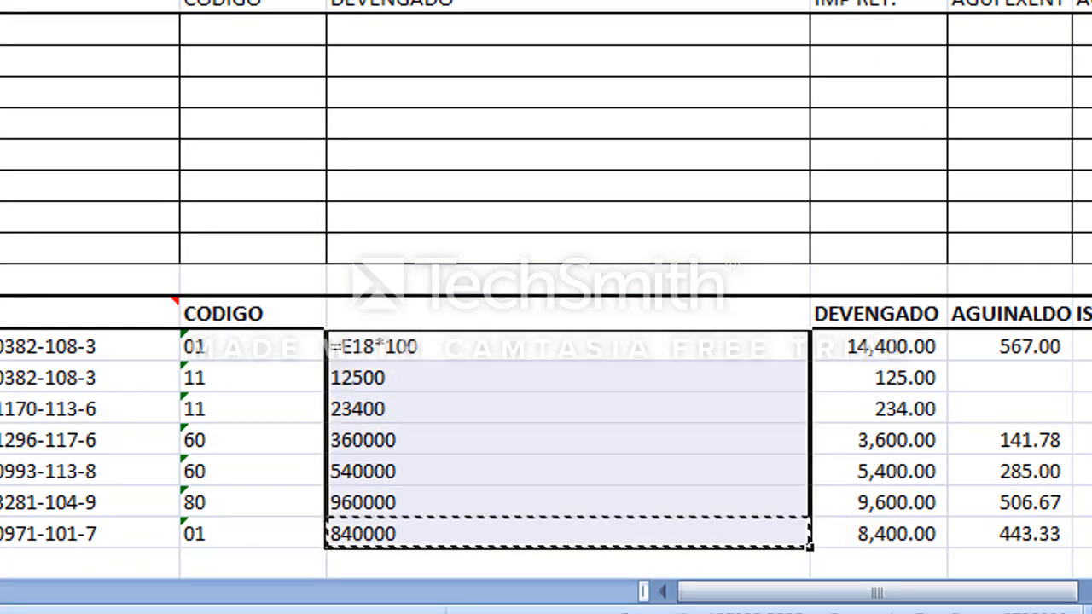
{"action": "key", "text": "ctrl+z"}
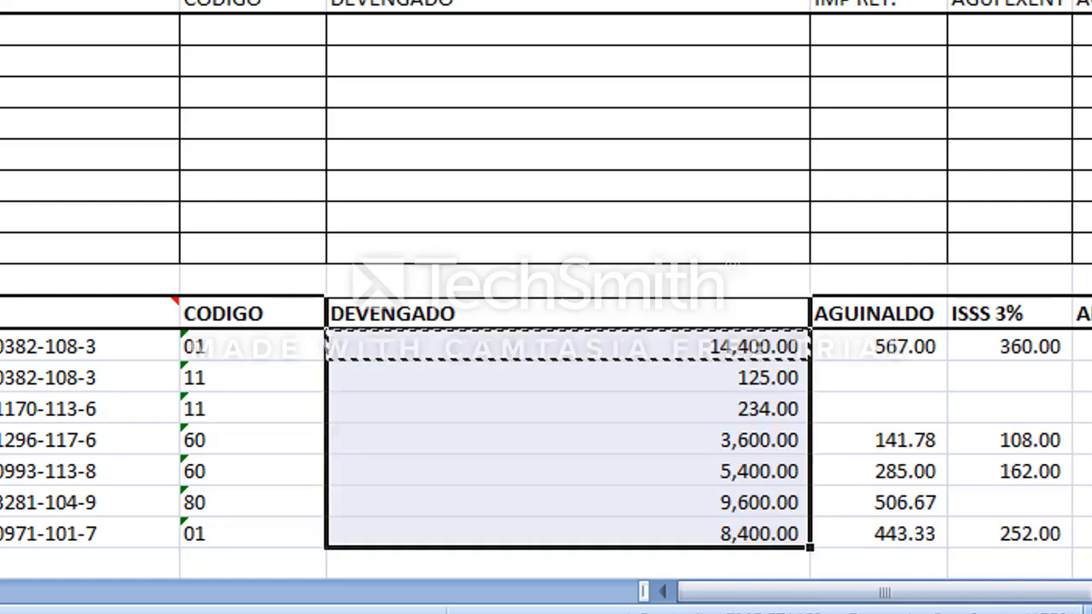
Insert cells into D18:D24, shifting the original DEVENGADO values one column right.
{"action": "key", "text": "Down"}
{"action": "key", "text": "Up"}
{"action": "key", "text": "Escape"}
{"action": "key", "text": "Down"}
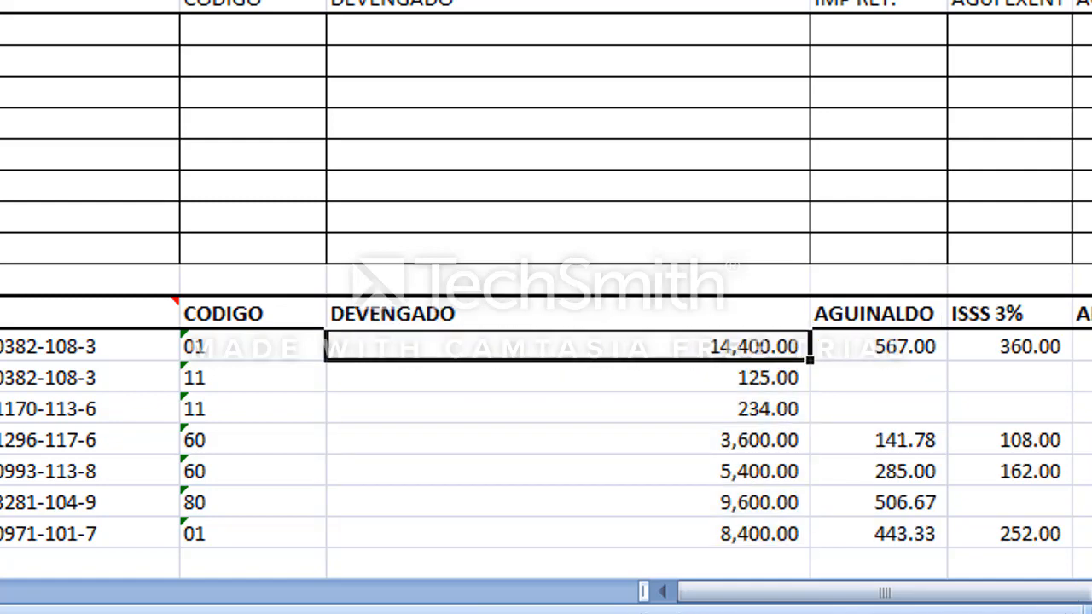
{"action": "key", "text": "Up"}
{"action": "key", "text": "shift+Down"}
{"action": "key", "text": "shift+Down"}
{"action": "key", "text": "shift+Down"}
{"action": "key", "text": "shift+Down"}
{"action": "key", "text": "shift+Down"}
{"action": "key", "text": "shift+Down"}
{"action": "key", "text": "shift+Down"}
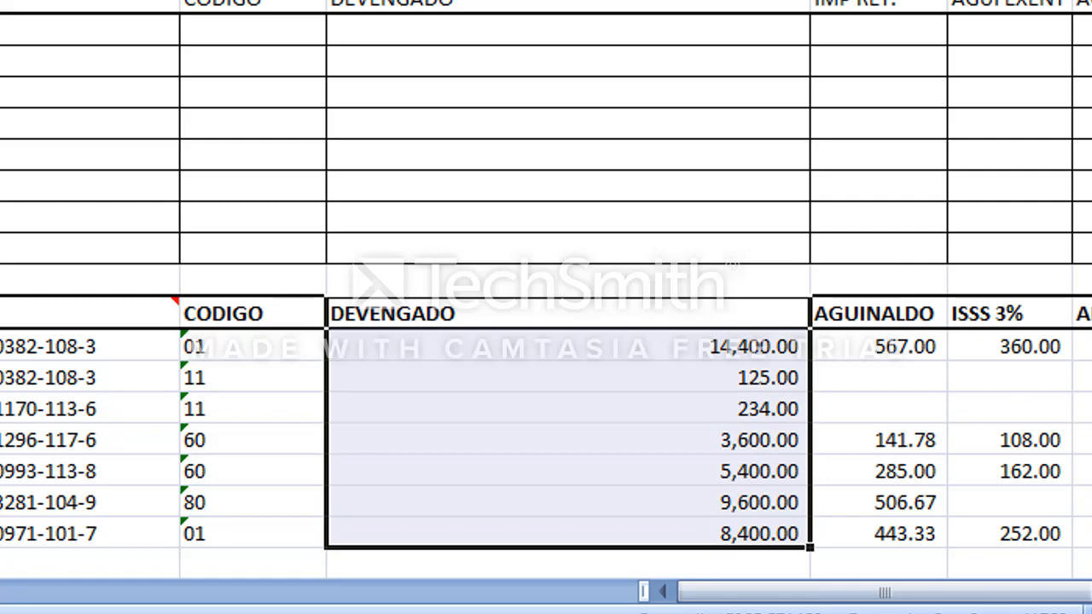
{"action": "right_click", "coordinate": [636, 422]}
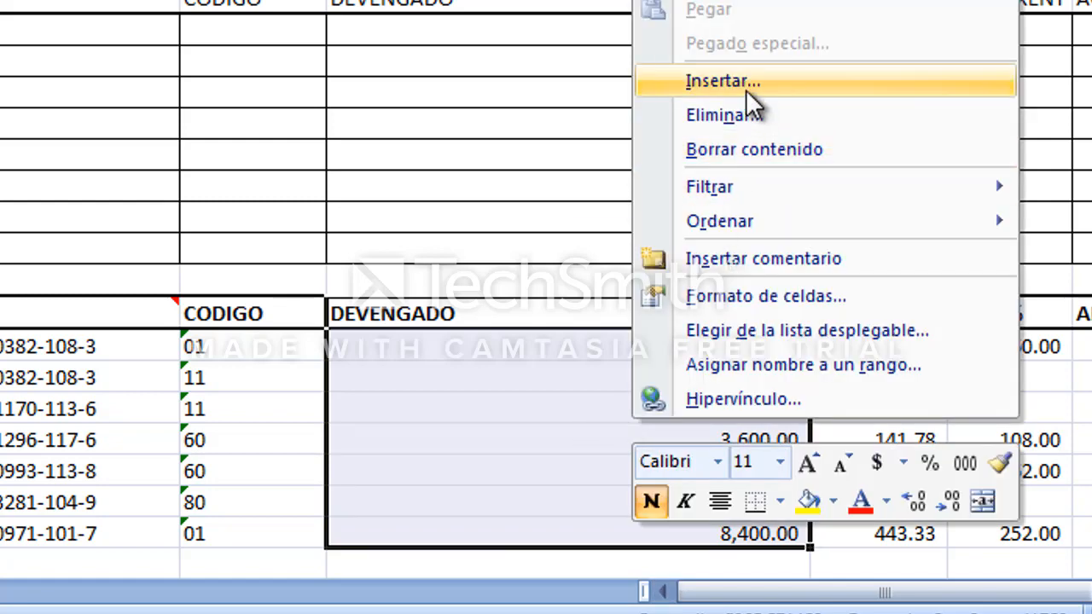
{"action": "left_click", "coordinate": [820, 85]}
{"action": "left_click", "coordinate": [683, 183]}
Enter the formula =E18*100 in D18.
{"action": "left_click", "coordinate": [591, 344]}
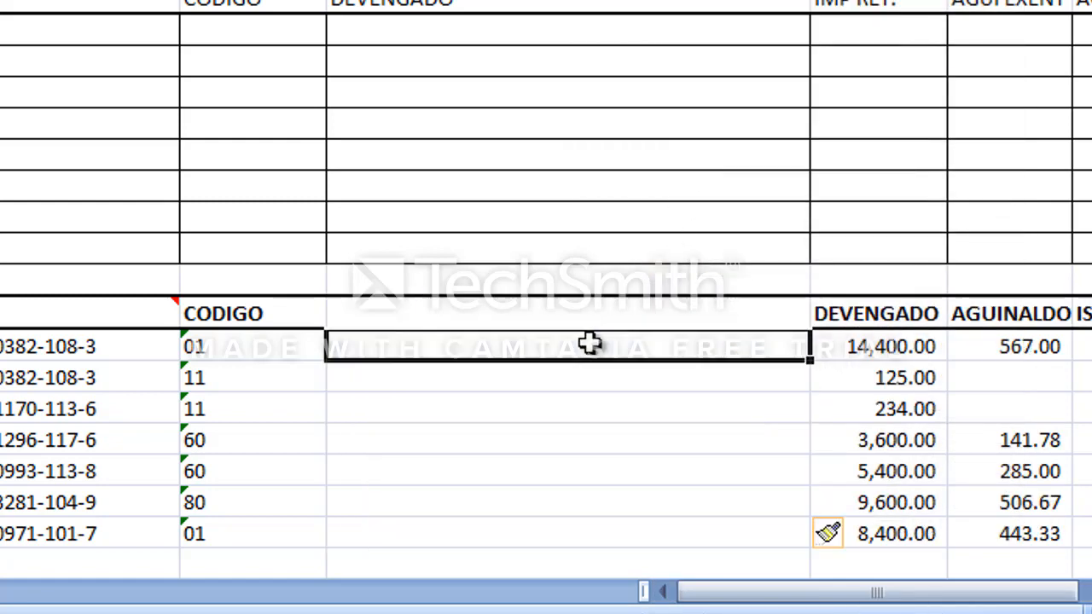
{"action": "type", "text": "="}
{"action": "key", "text": "Down"}
{"action": "key", "text": "Right"}
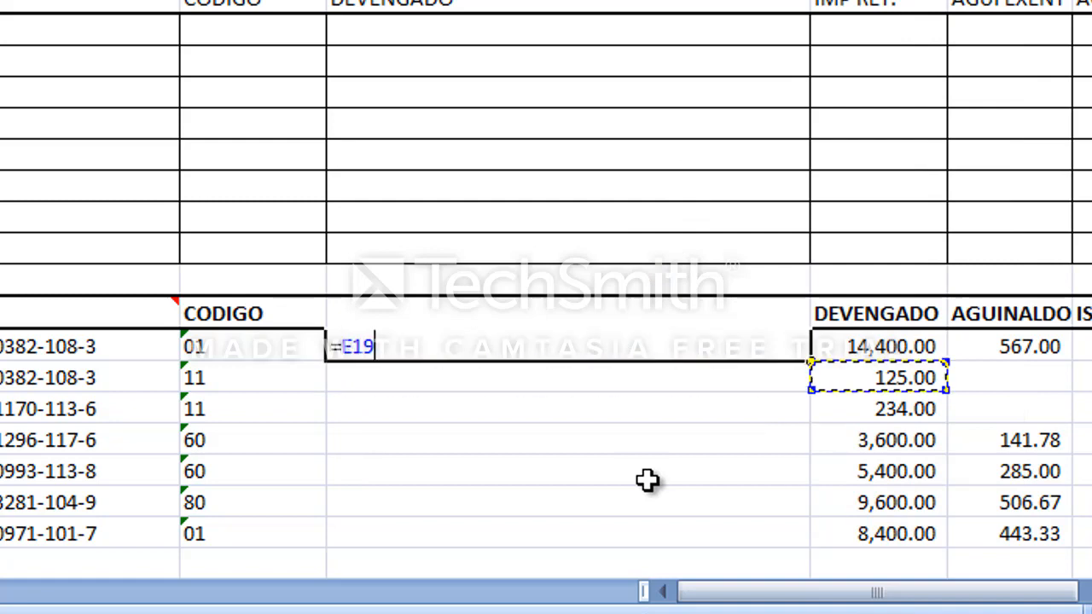
{"action": "key", "text": "Up"}
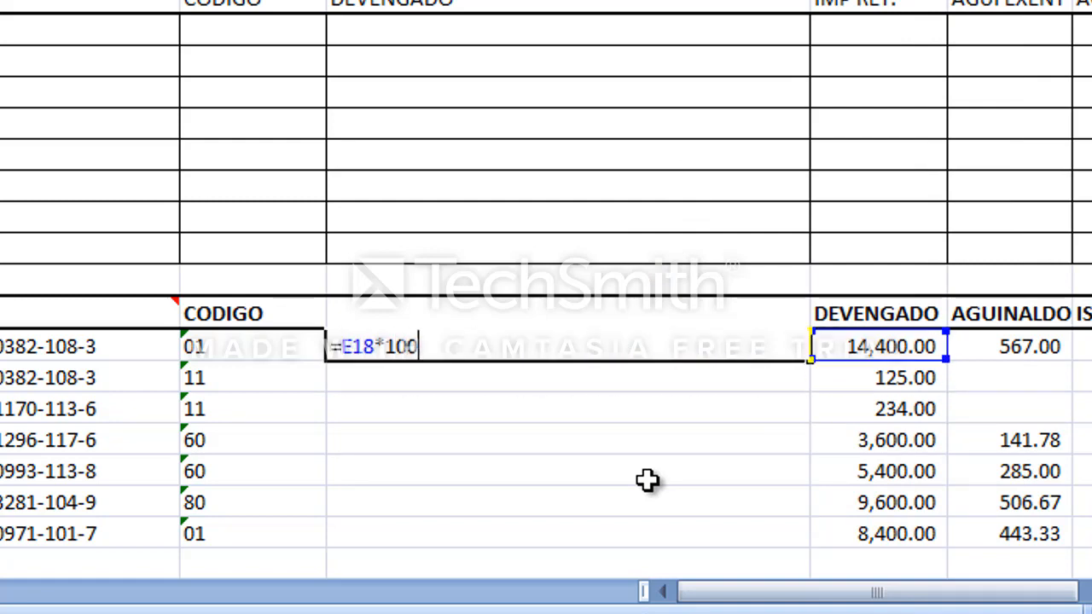
{"action": "key", "text": "Return"}
{"action": "key", "text": "Up"}
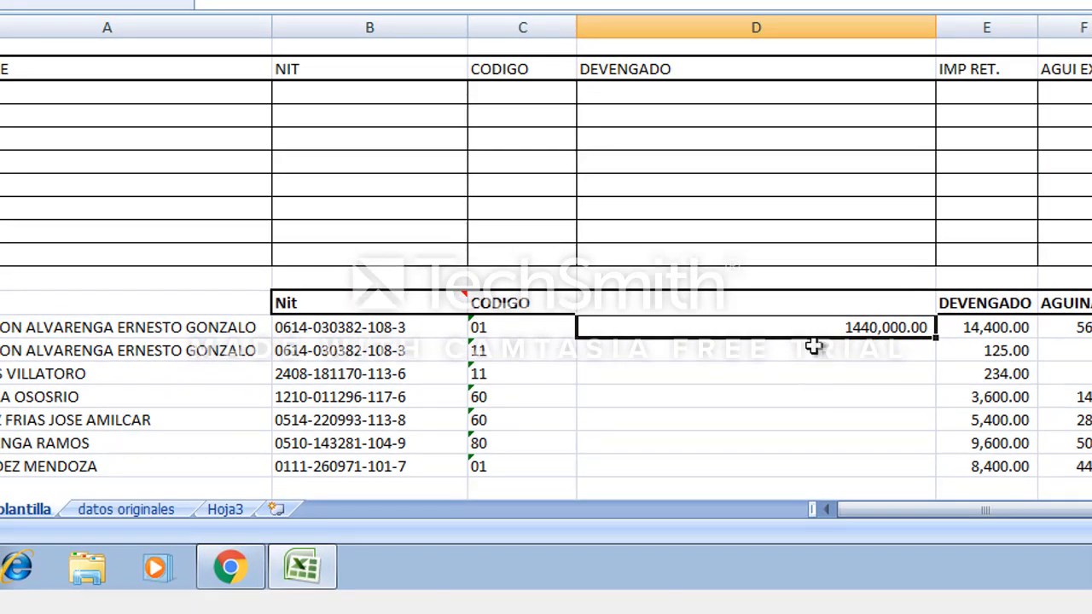
Format D18 with the Texto number category.
{"action": "right_click", "coordinate": [817, 335]}
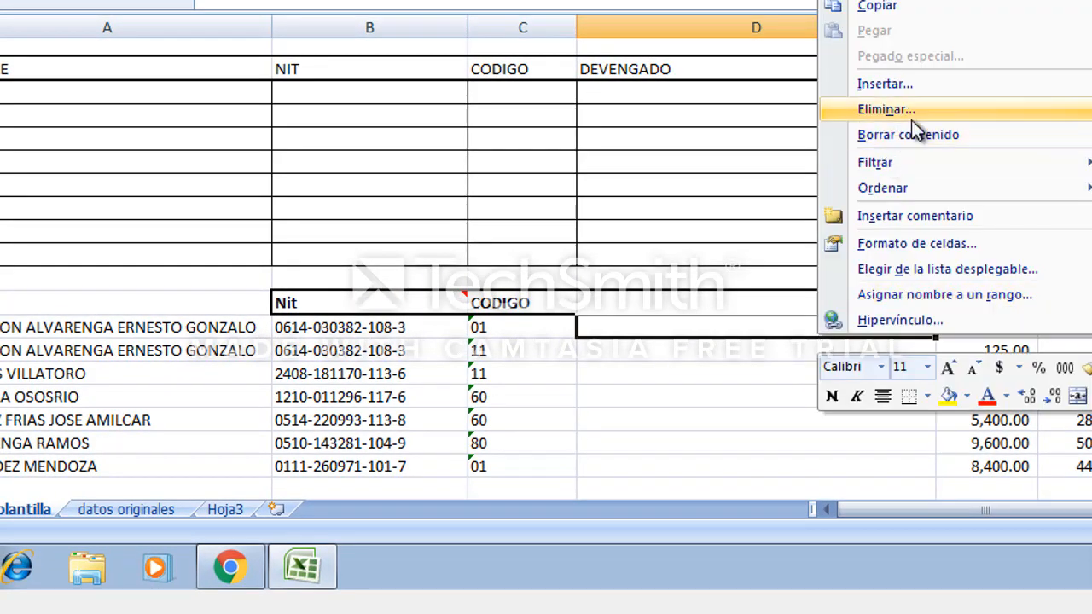
{"action": "left_click", "coordinate": [1008, 245]}
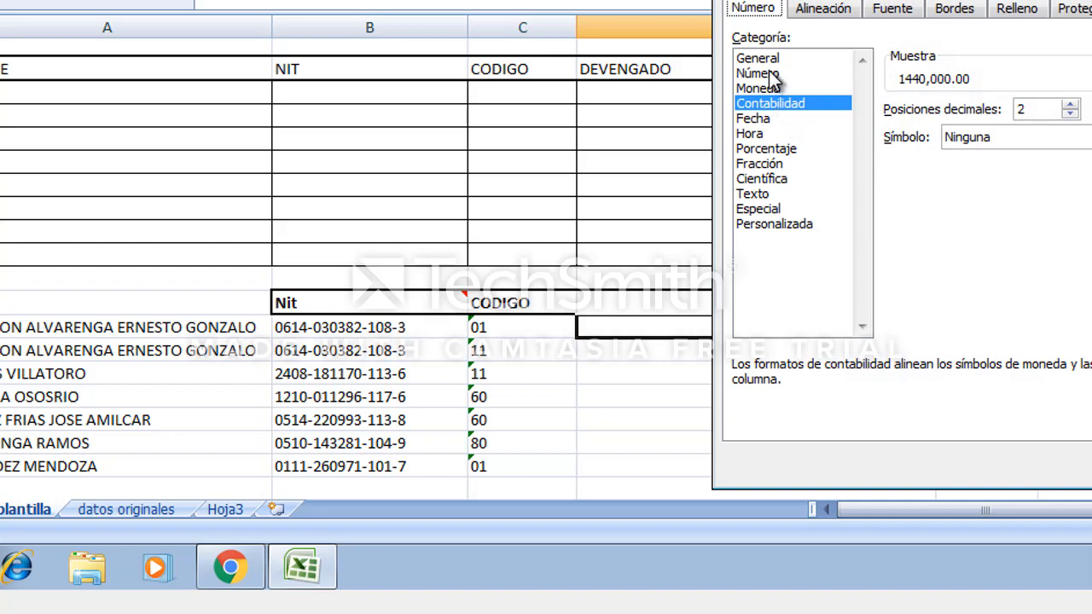
{"action": "double_click", "coordinate": [776, 194]}
{"action": "left_click", "coordinate": [675, 372]}
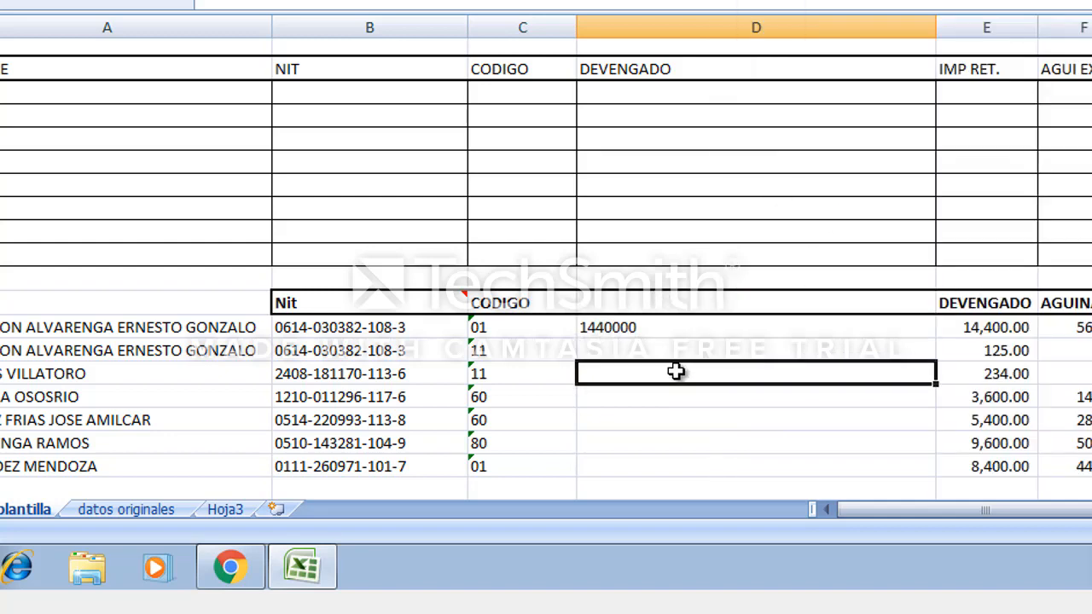
Copy D18 and paste it down into D19:D24.
{"action": "key", "text": "Up"}
{"action": "key", "text": "Up"}
{"action": "key", "text": "ctrl+c"}
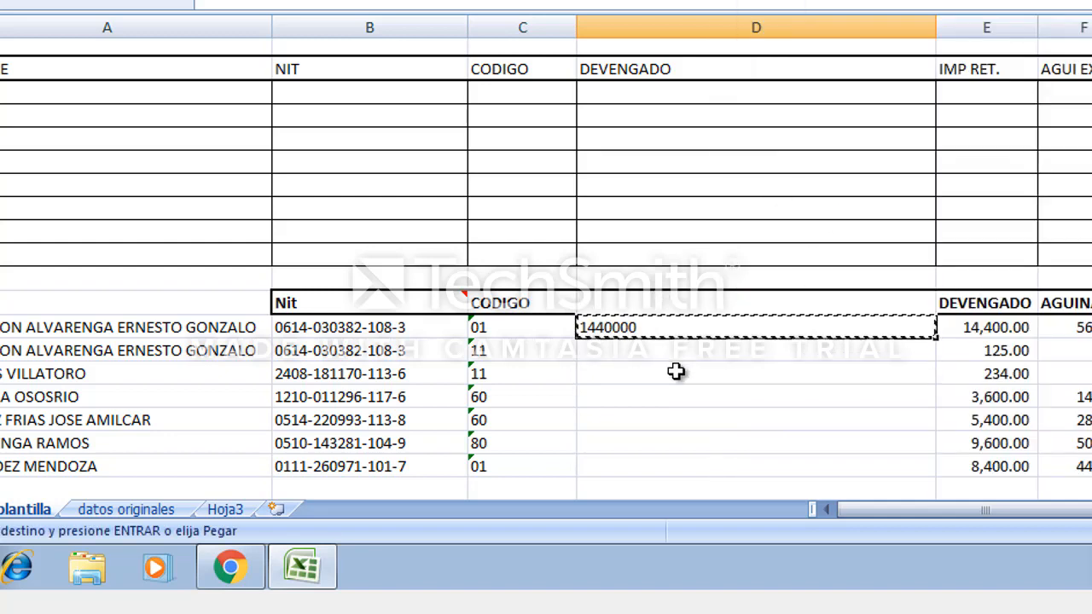
{"action": "key", "text": "Down"}
{"action": "key", "text": "shift+Down"}
{"action": "key", "text": "shift+Down"}
{"action": "key", "text": "shift+Down"}
{"action": "key", "text": "shift+Down"}
{"action": "key", "text": "shift+Down"}
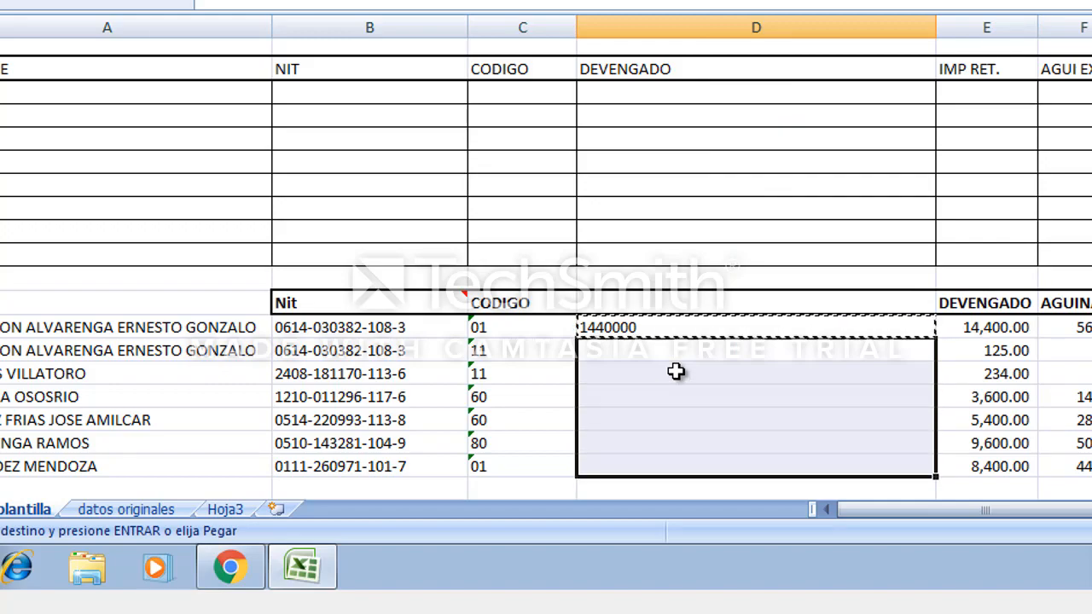
{"action": "key", "text": "ctrl+v"}
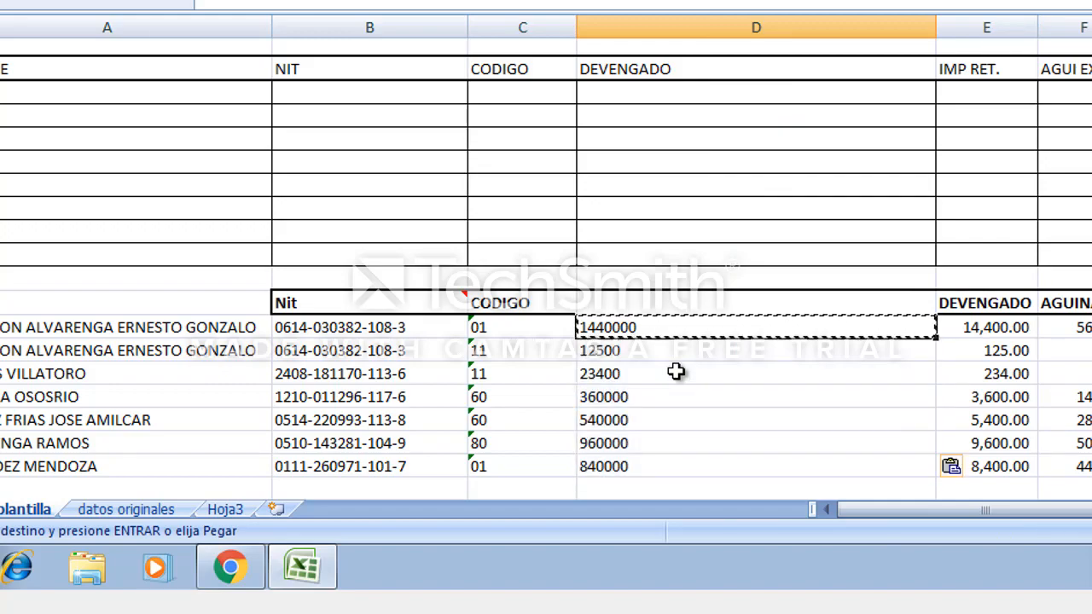
Copy D18:D24 and paste-special them back in place as values.
{"action": "key", "text": "shift+Up"}
{"action": "key", "text": "shift+Up"}
{"action": "key", "text": "shift+Up"}
{"action": "key", "text": "shift+Down"}
{"action": "key", "text": "shift+Down"}
{"action": "key", "text": "shift+Down"}
{"action": "key", "text": "ctrl+c"}
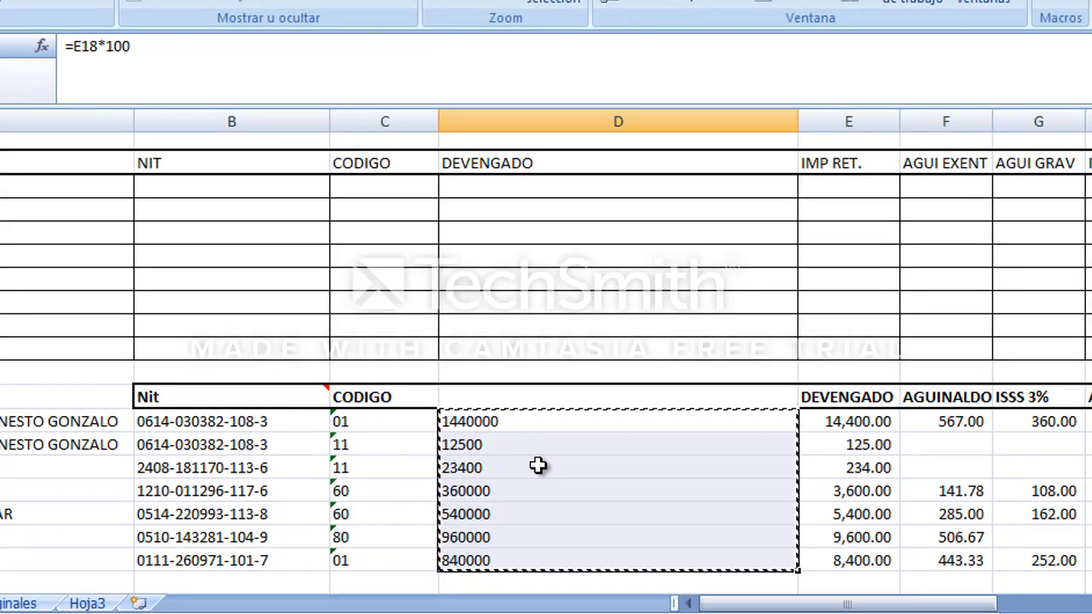
{"action": "right_click", "coordinate": [676, 372]}
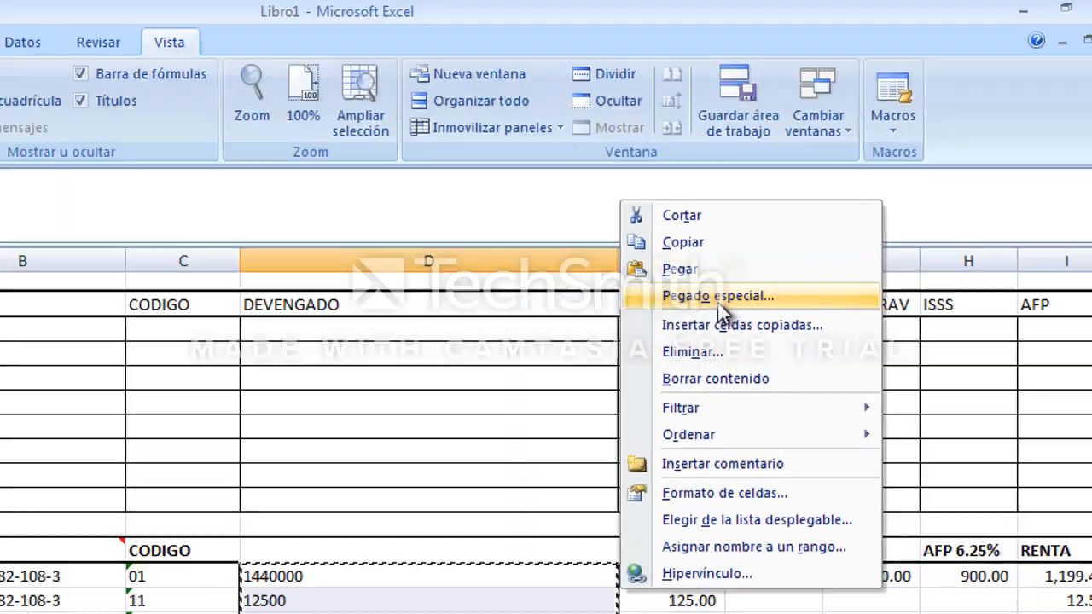
{"action": "left_click", "coordinate": [896, 155]}
{"action": "left_click", "coordinate": [533, 213]}
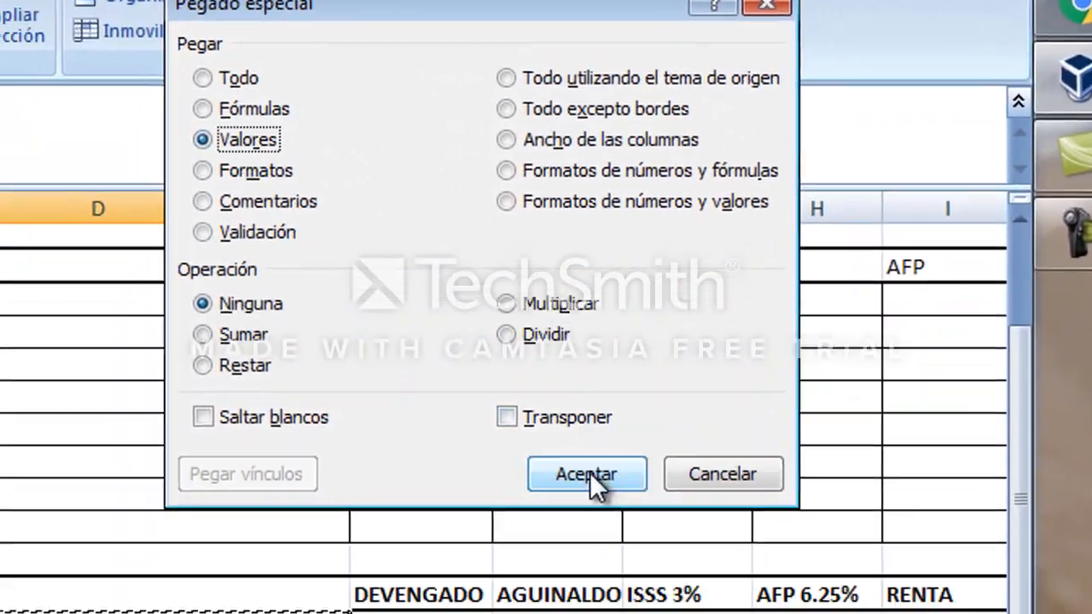
{"action": "left_click", "coordinate": [797, 461]}
{"action": "key", "text": "Down"}
{"action": "key", "text": "Escape"}
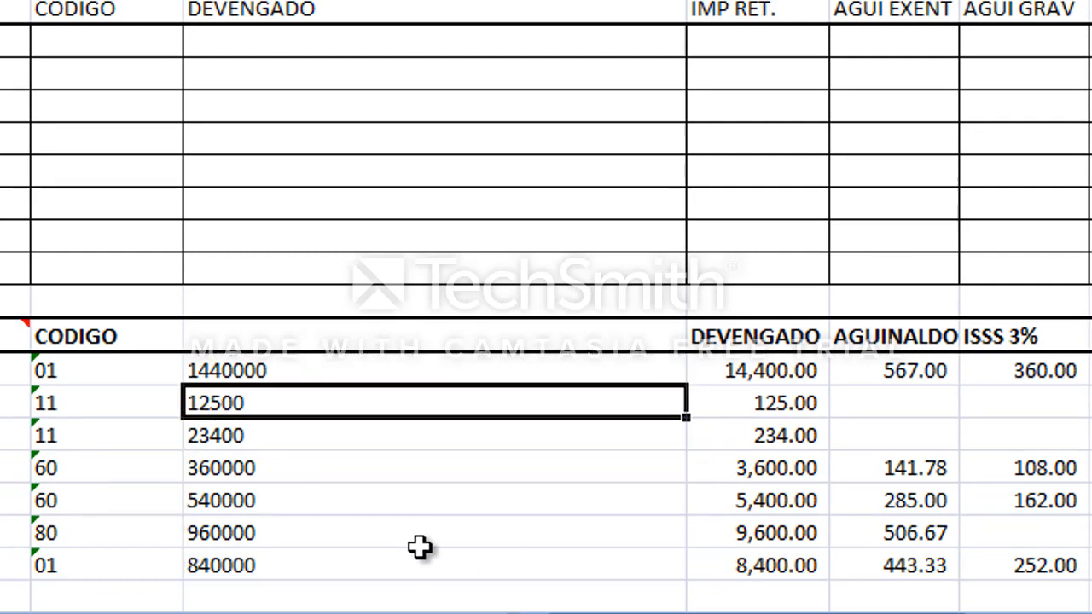
Select the shifted DEVENGADO values in E18:E24 and clear them.
{"action": "key", "text": "Up"}
{"action": "key", "text": "Down"}
{"action": "key", "text": "Down"}
{"action": "key", "text": "Down"}
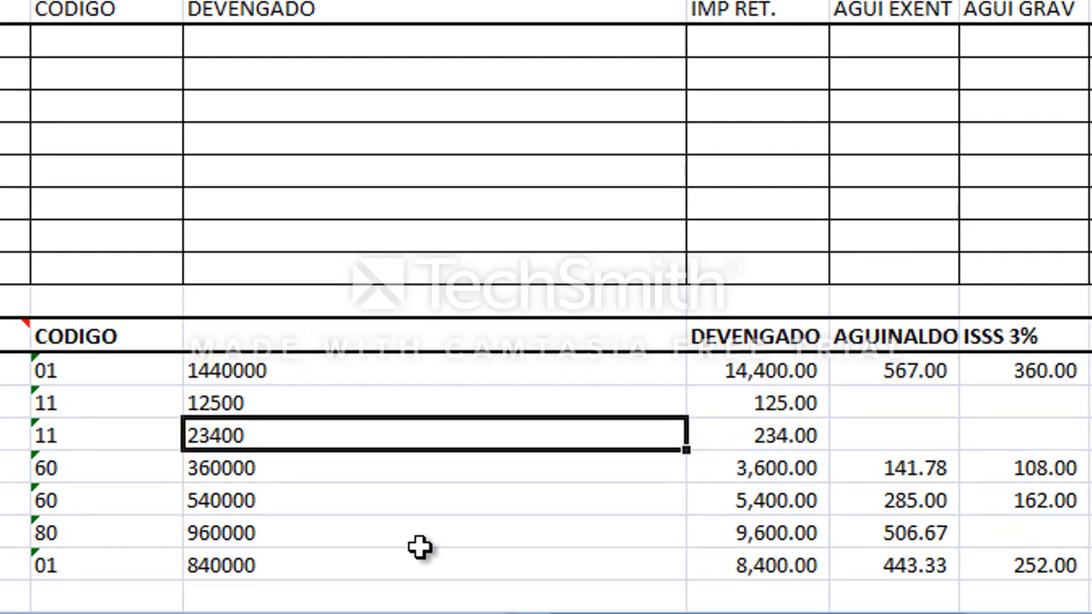
{"action": "key", "text": "Right"}
{"action": "key", "text": "Up"}
{"action": "key", "text": "Up"}
{"action": "key", "text": "Up"}
{"action": "key", "text": "Up"}
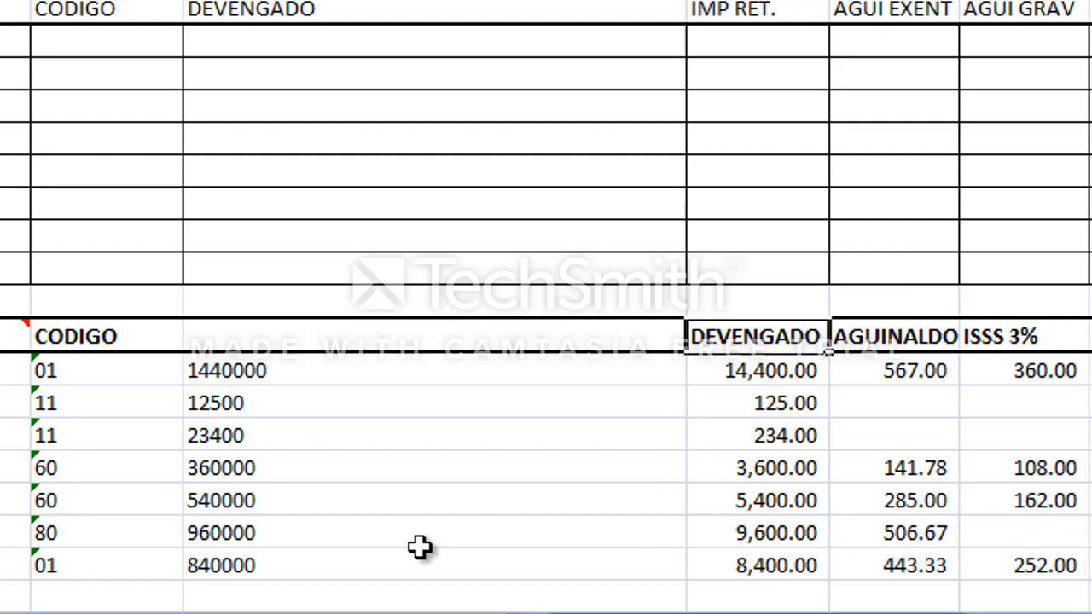
{"action": "key", "text": "Down"}
{"action": "key", "text": "Up"}
{"action": "key", "text": "shift+Down"}
{"action": "key", "text": "shift+Down"}
{"action": "key", "text": "shift+Down"}
{"action": "key", "text": "shift+Down"}
{"action": "key", "text": "shift+Down"}
{"action": "key", "text": "shift+Down"}
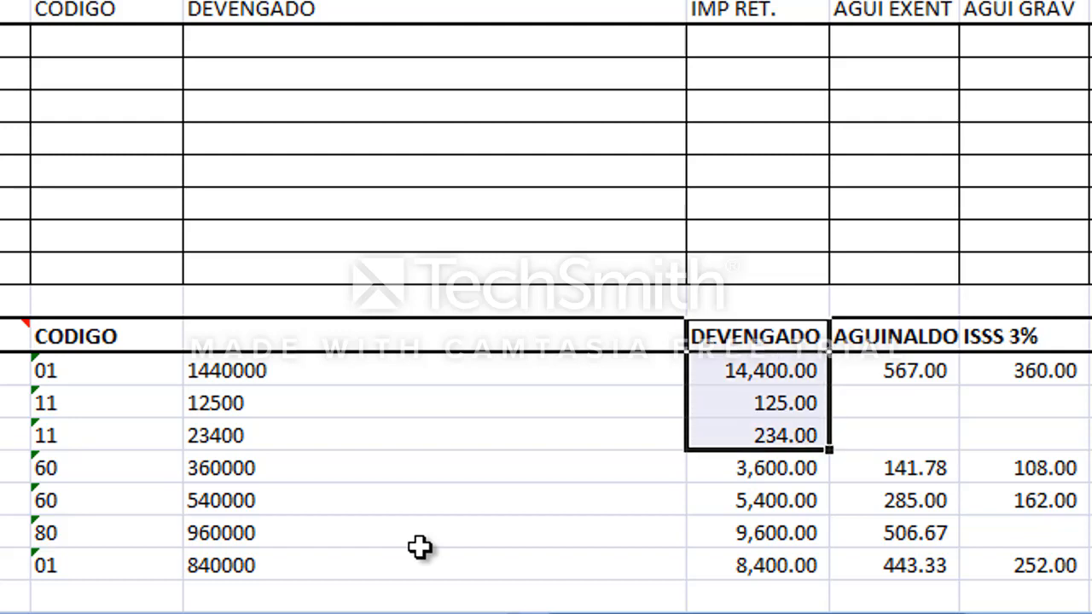
{"action": "key", "text": "shift+Down"}
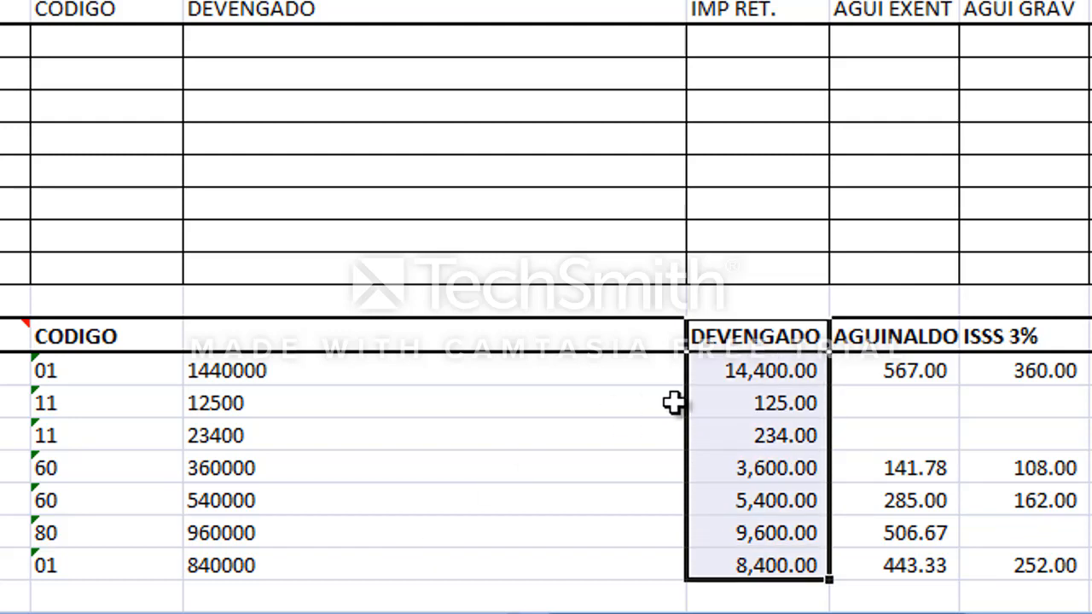
{"action": "key", "text": "Down"}
{"action": "key", "text": "shift+Down"}
{"action": "key", "text": "shift+Down"}
{"action": "key", "text": "shift+Down"}
{"action": "key", "text": "shift+Down"}
{"action": "key", "text": "shift+Down"}
{"action": "key", "text": "shift+Down"}
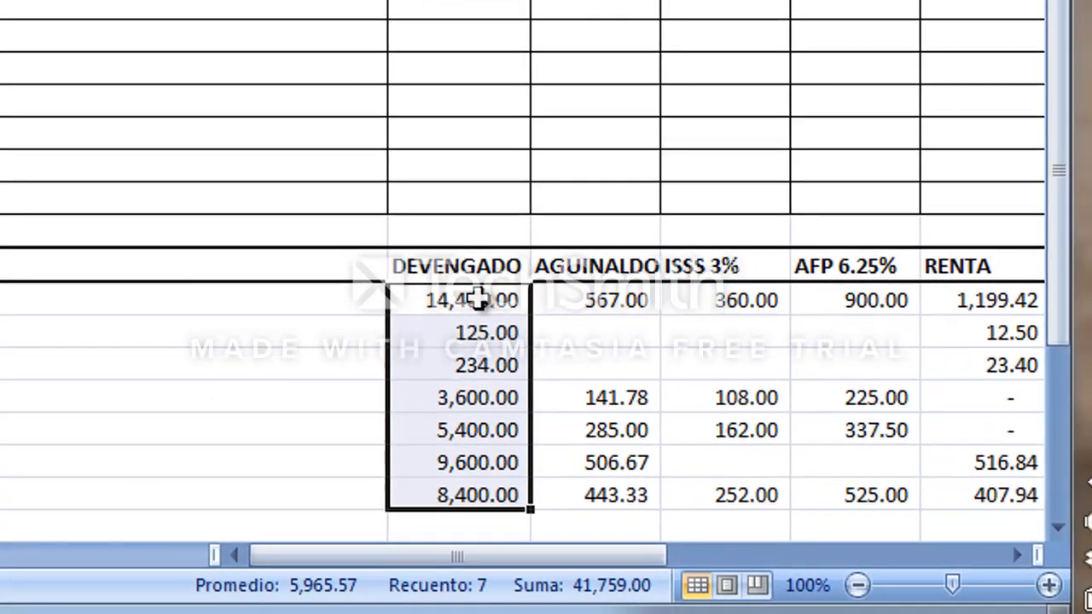
{"action": "key", "text": "Delete"}
Enter the formula =F18*100 in E18.
{"action": "key", "text": "Up"}
{"action": "left_click", "coordinate": [476, 298]}
{"action": "type", "text": "="}
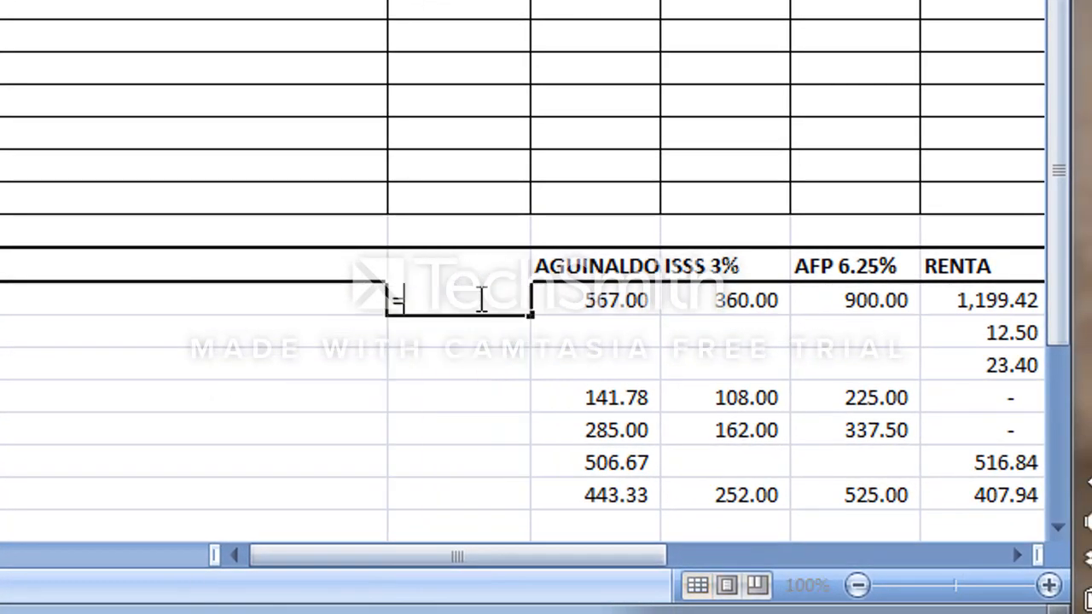
{"action": "key", "text": "Right"}
{"action": "type", "text": "*1"}
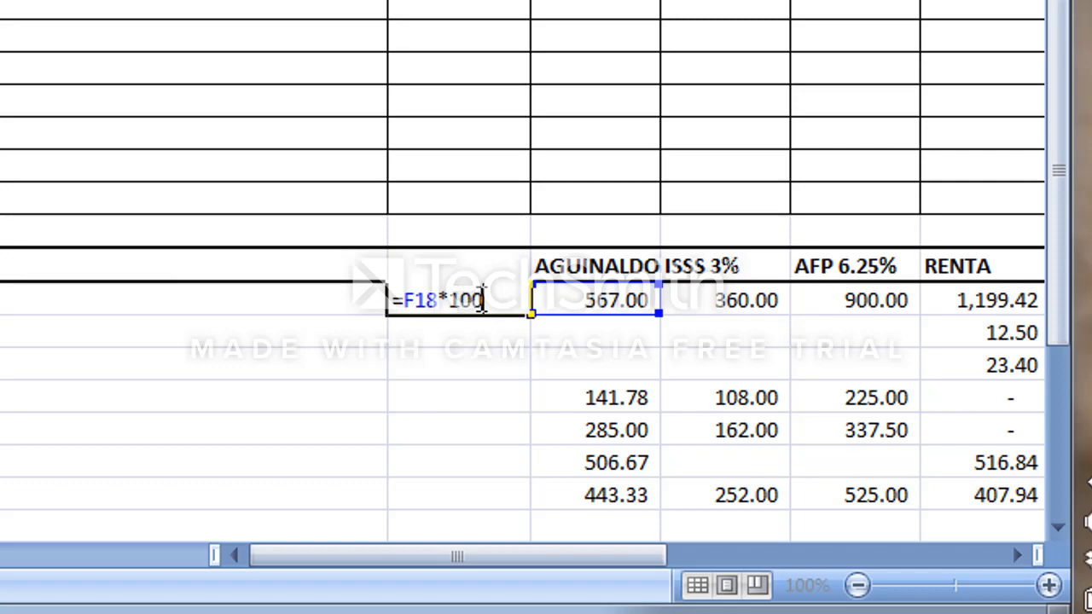
{"action": "key", "text": "ctrl+Return"}
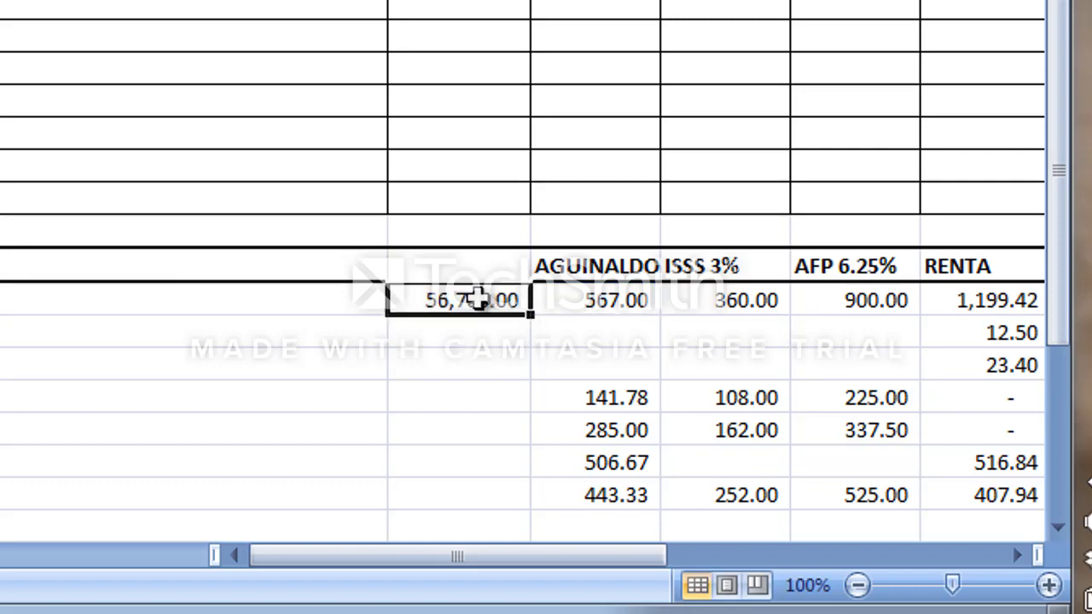
Format E18 with the Texto number category.
{"action": "right_click", "coordinate": [477, 298]}
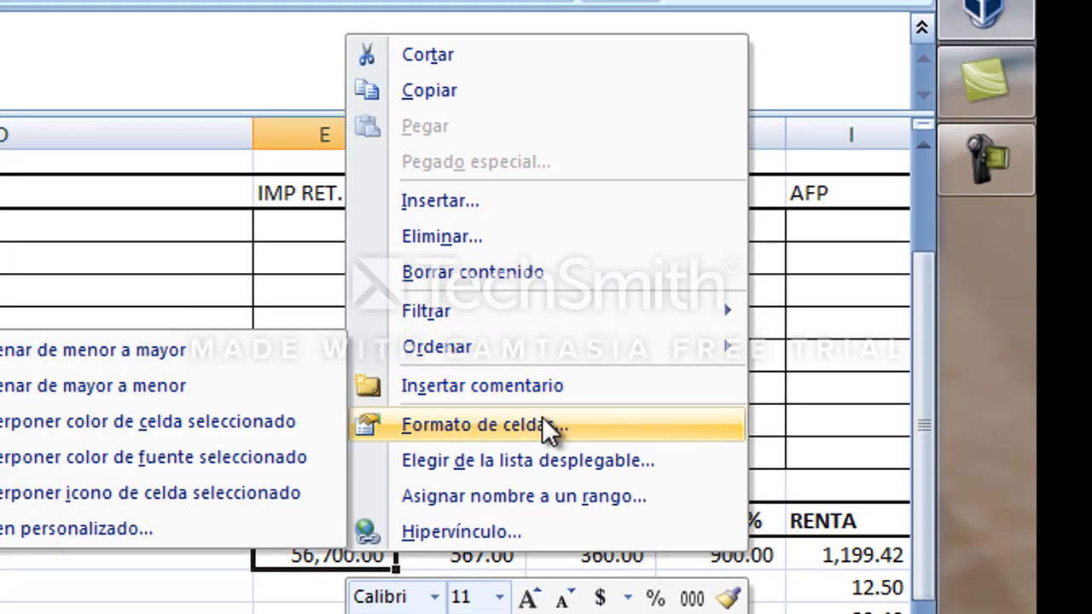
{"action": "left_click", "coordinate": [553, 420]}
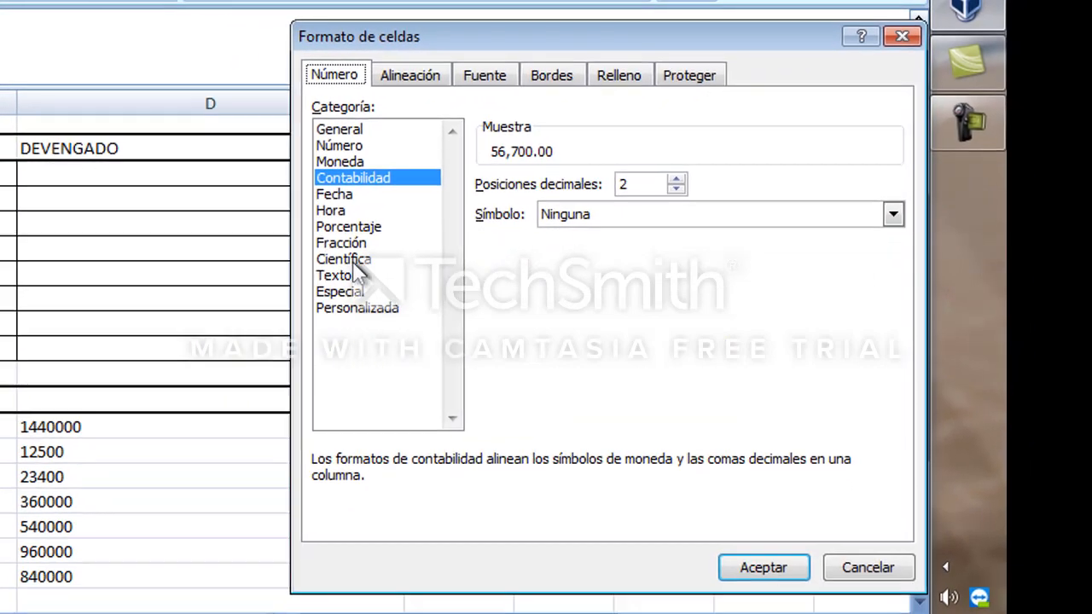
{"action": "double_click", "coordinate": [193, 358]}
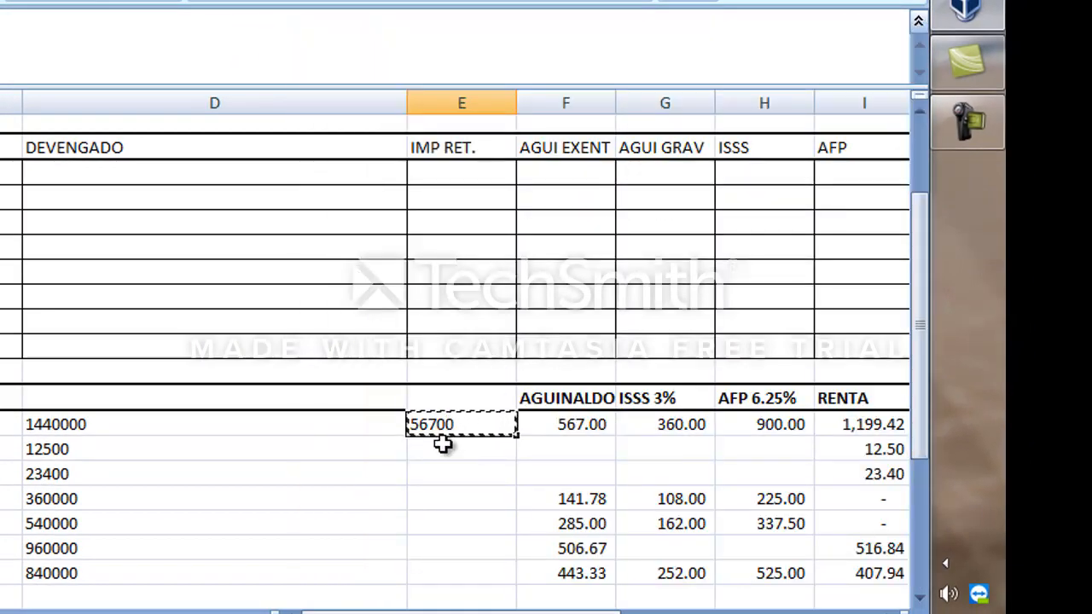
Paste E18's =F18*100 formula into E19:E24.
{"action": "left_click", "coordinate": [476, 559], "text": "shift"}
{"action": "left_click", "coordinate": [453, 579], "text": "shift"}
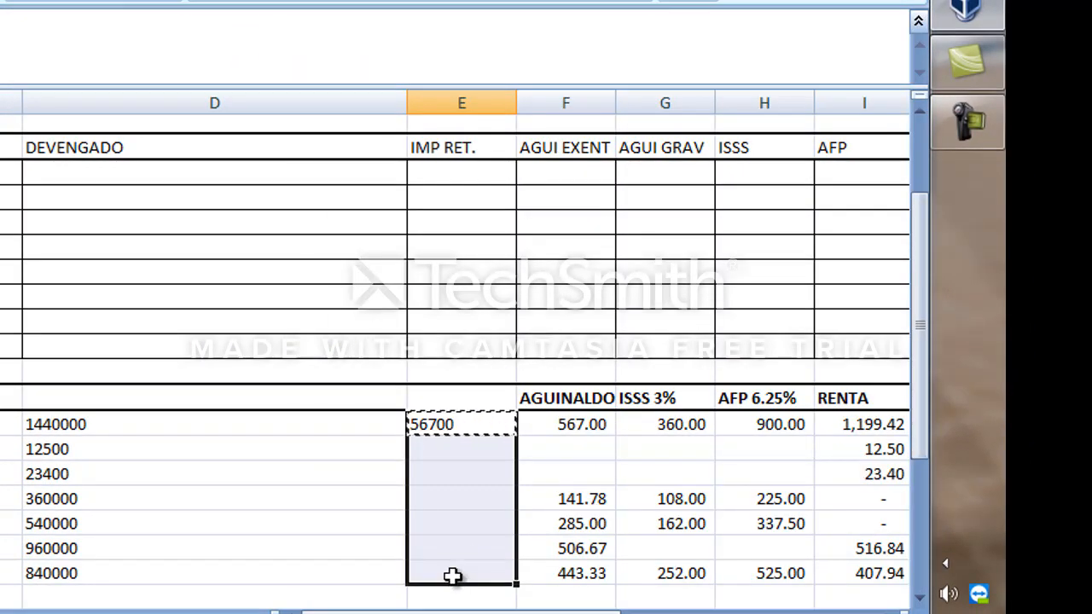
{"action": "key", "text": "ctrl+v"}
Copy E18:E24 and paste-special them back in place as values.
{"action": "right_click", "coordinate": [484, 459]}
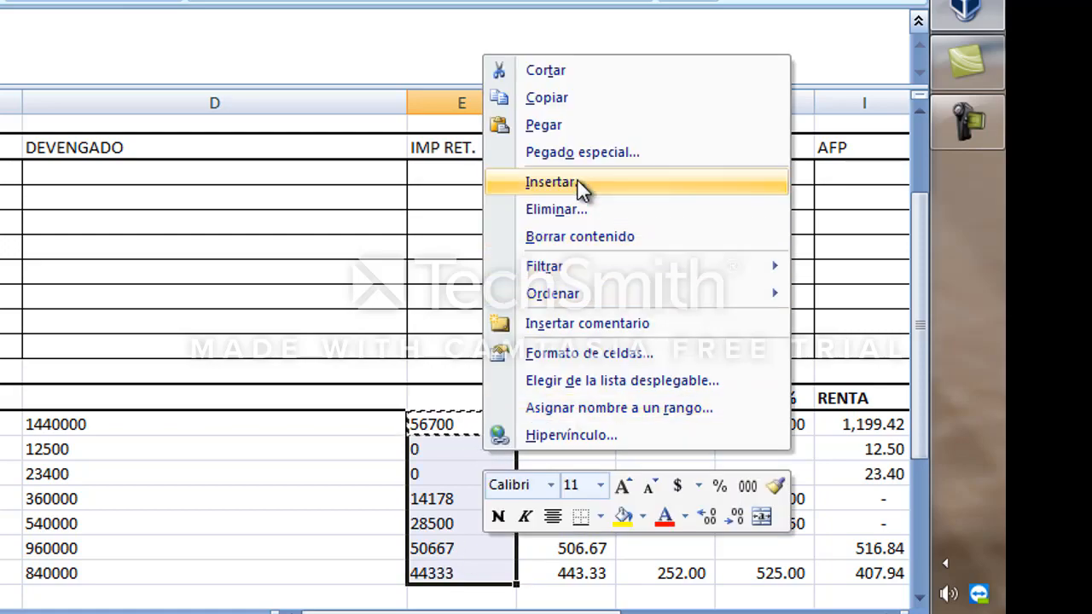
{"action": "left_click", "coordinate": [514, 122]}
{"action": "right_click", "coordinate": [432, 443]}
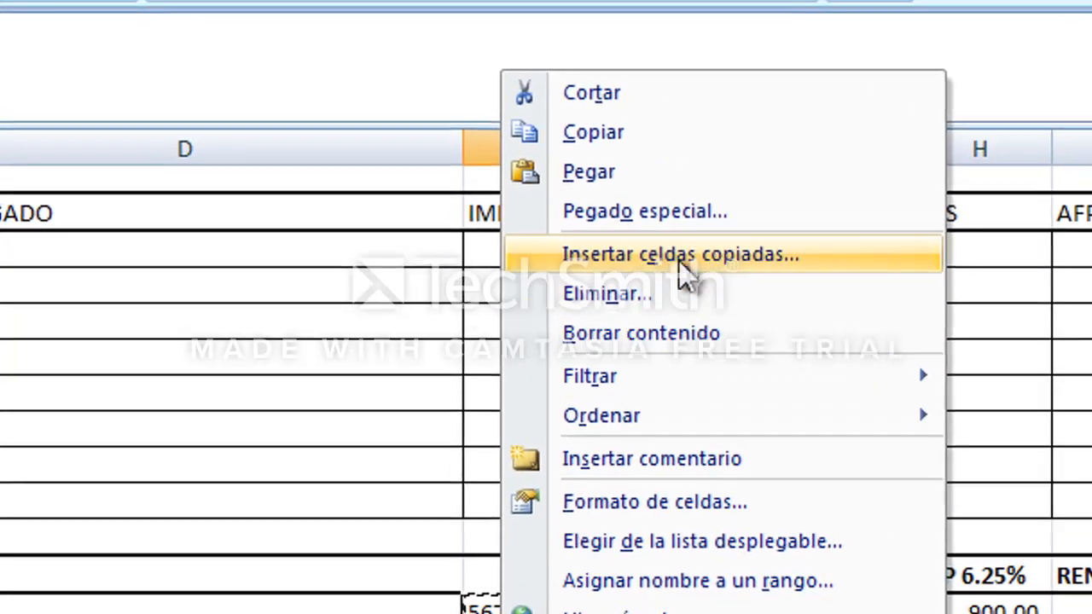
{"action": "left_click", "coordinate": [559, 147]}
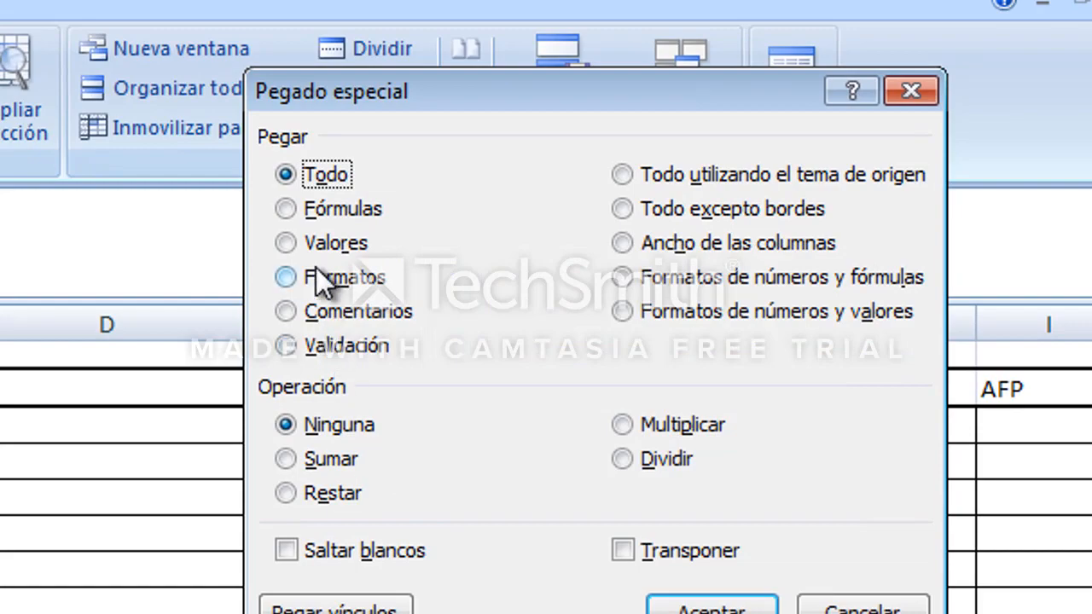
{"action": "left_click", "coordinate": [333, 205]}
{"action": "left_click", "coordinate": [693, 605]}
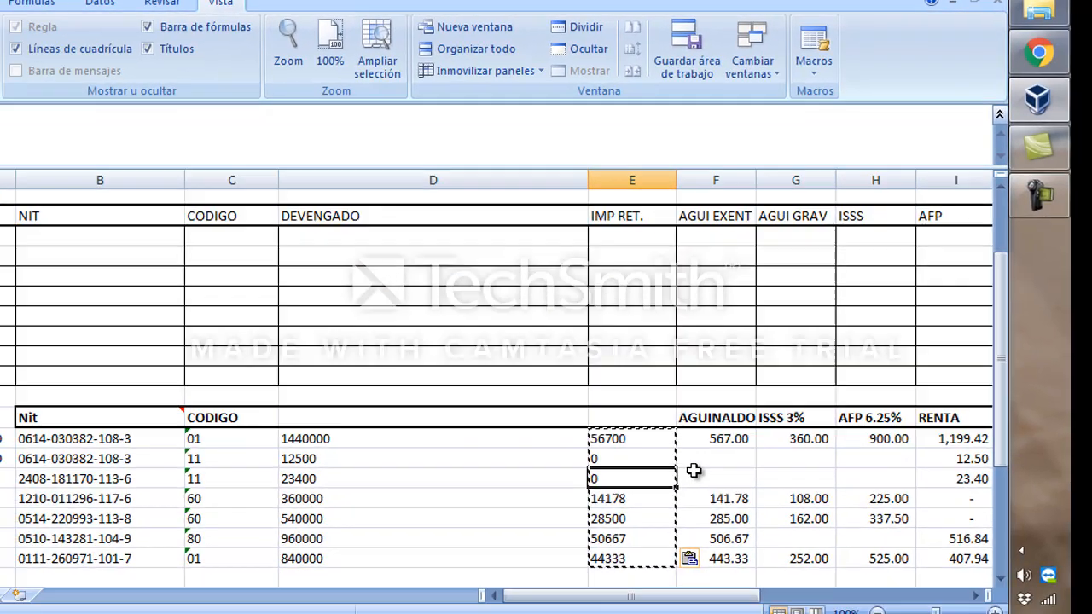
Insert blank cells at E18:E24, shifting the converted values one column right.
{"action": "left_click", "coordinate": [701, 450]}
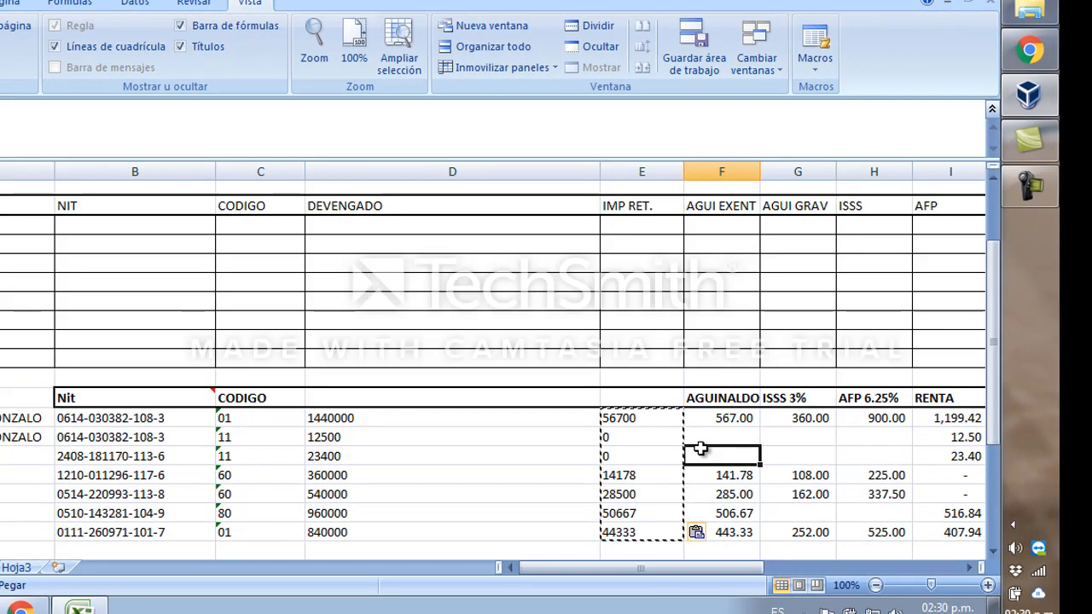
{"action": "left_click", "coordinate": [663, 422]}
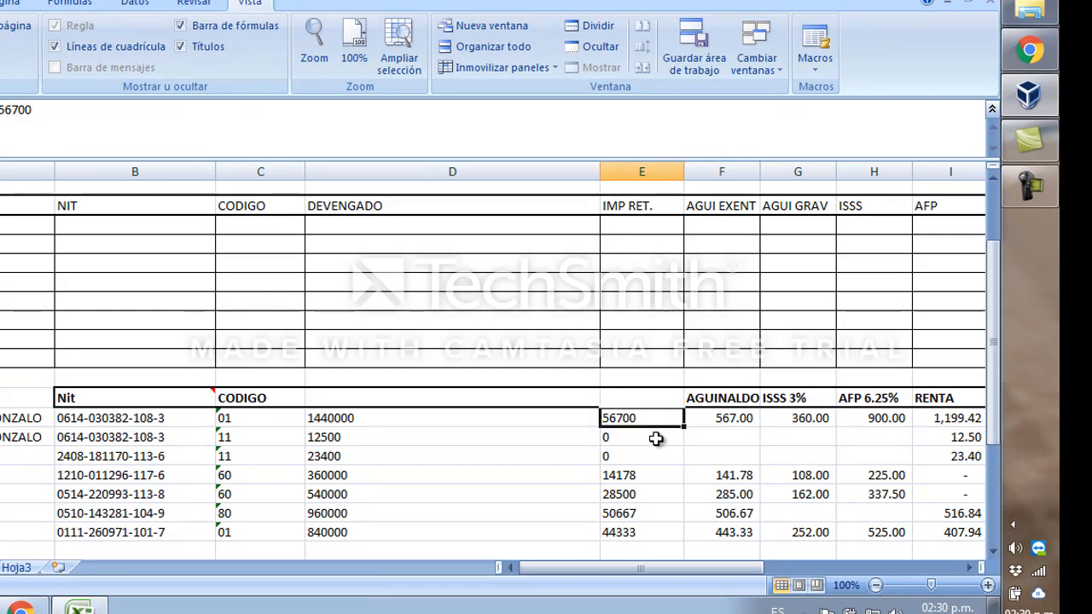
{"action": "key", "text": "shift+Down"}
{"action": "key", "text": "shift+Down"}
{"action": "key", "text": "shift+Down"}
{"action": "key", "text": "shift+Down"}
{"action": "key", "text": "shift+Down"}
{"action": "key", "text": "shift+Down"}
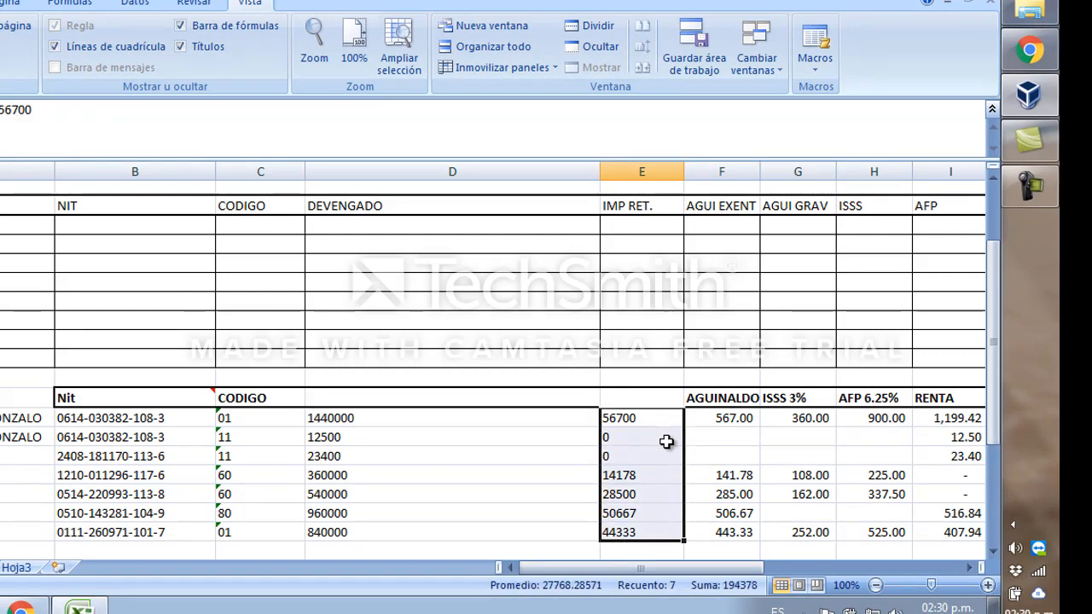
{"action": "right_click", "coordinate": [666, 441]}
{"action": "left_click", "coordinate": [765, 239]}
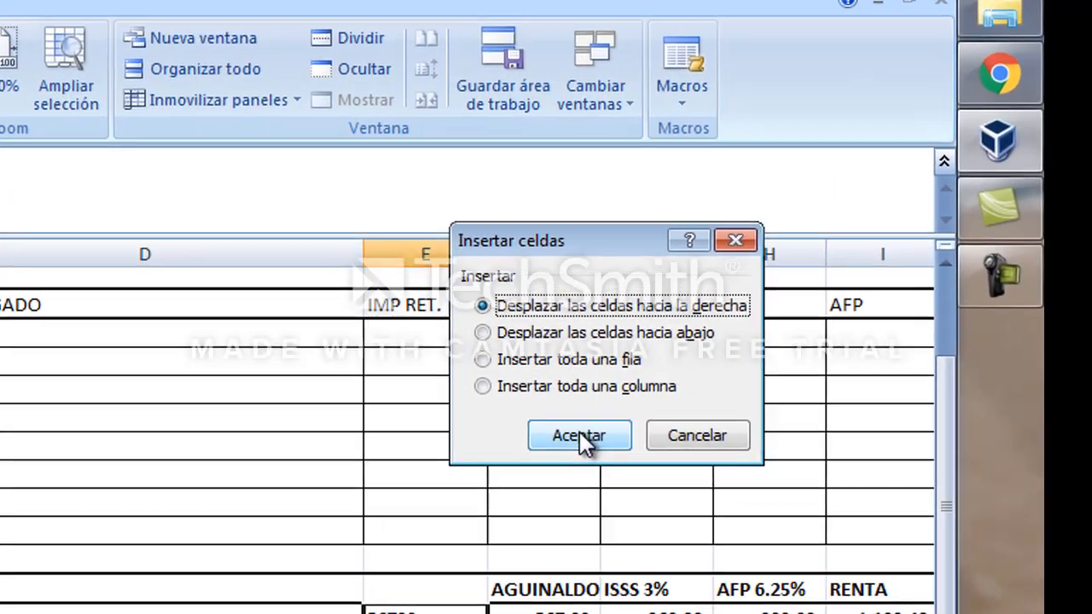
{"action": "left_click", "coordinate": [745, 294]}
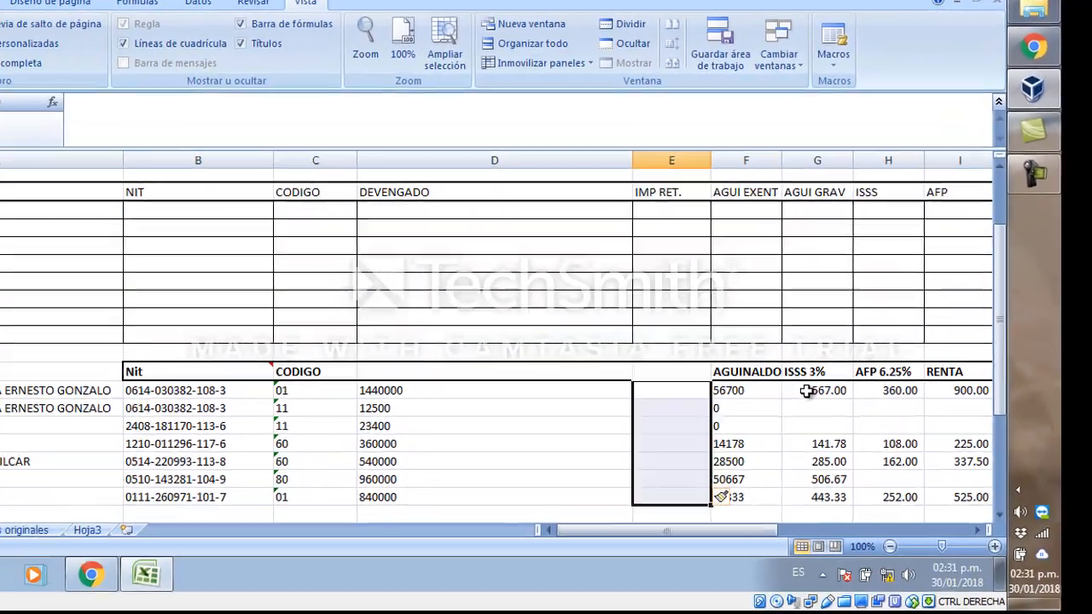
Delete the old AGUINALDO amounts in G18:G24, shifting the cells to the left.
{"action": "left_click", "coordinate": [807, 391]}
{"action": "key", "text": "shift+Down"}
{"action": "key", "text": "shift+Down"}
{"action": "key", "text": "shift+Down"}
{"action": "key", "text": "shift+Down"}
{"action": "key", "text": "shift+Down"}
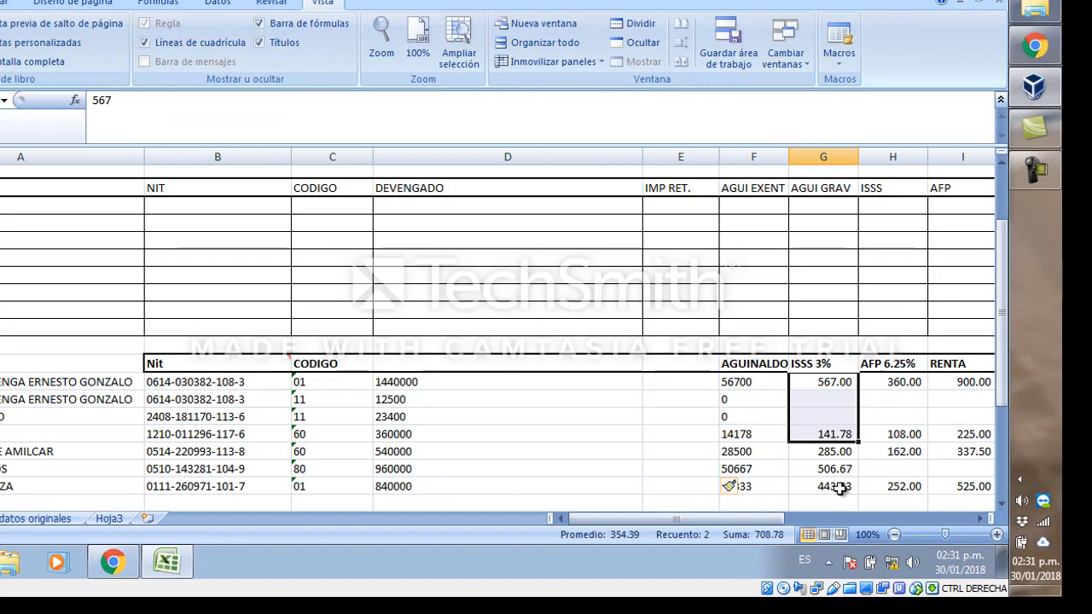
{"action": "key", "text": "shift+Up"}
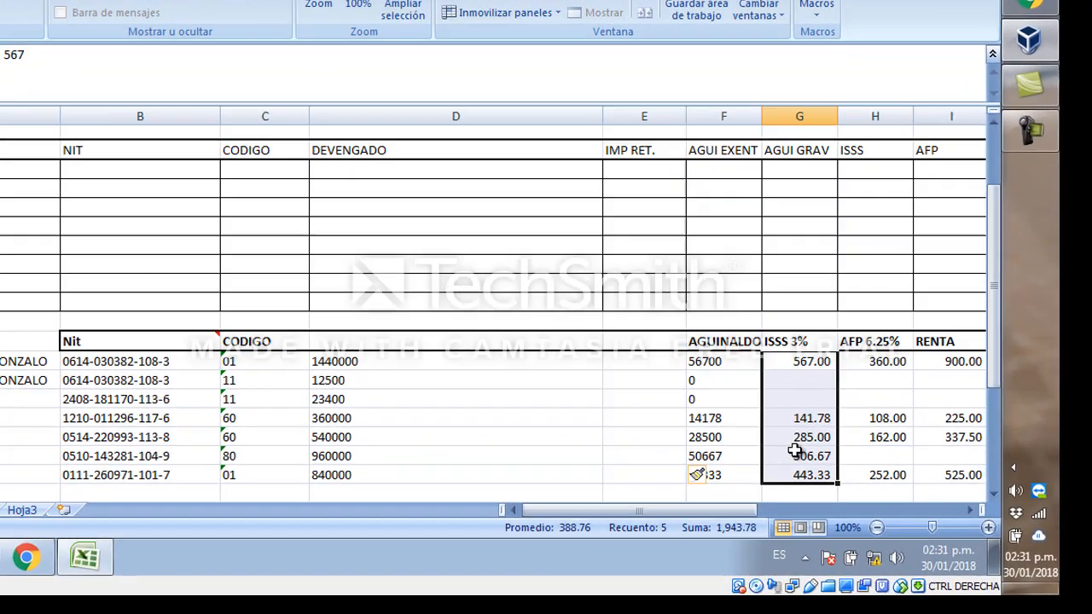
{"action": "right_click", "coordinate": [819, 476]}
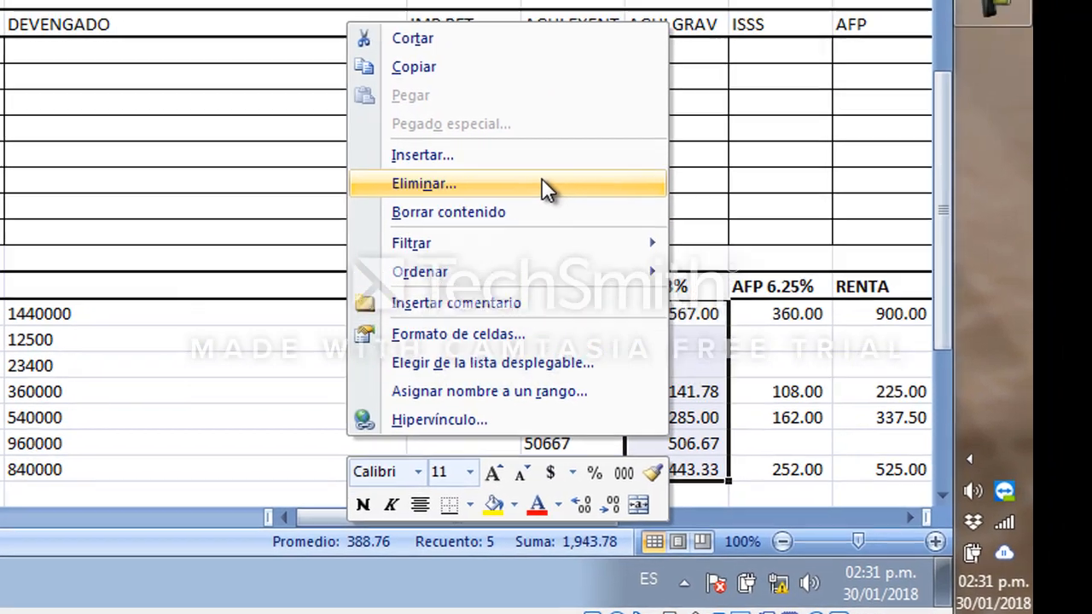
{"action": "left_click", "coordinate": [542, 184]}
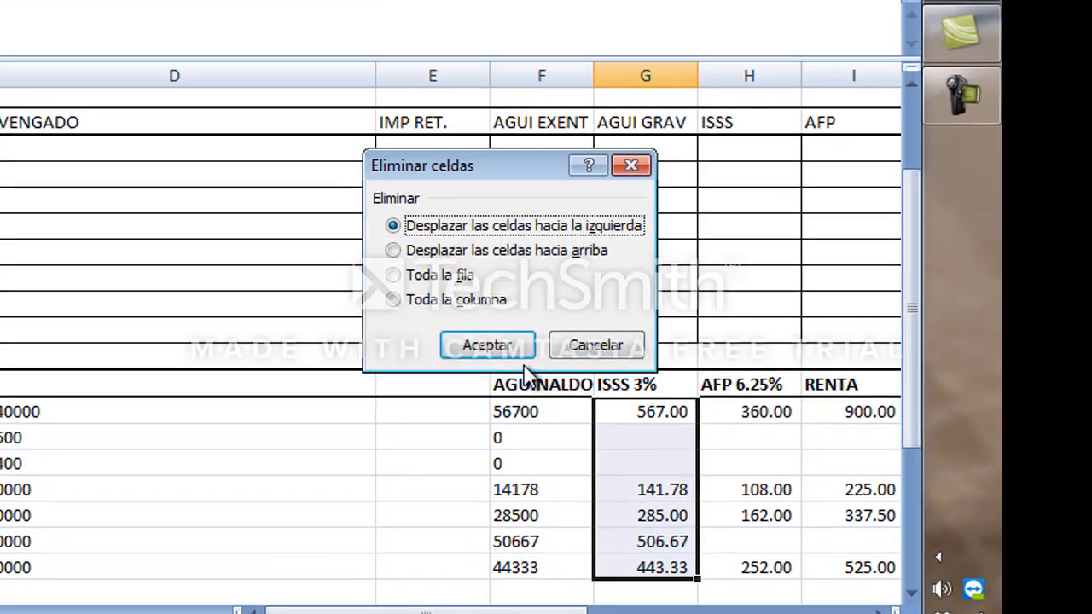
{"action": "left_click", "coordinate": [488, 346]}
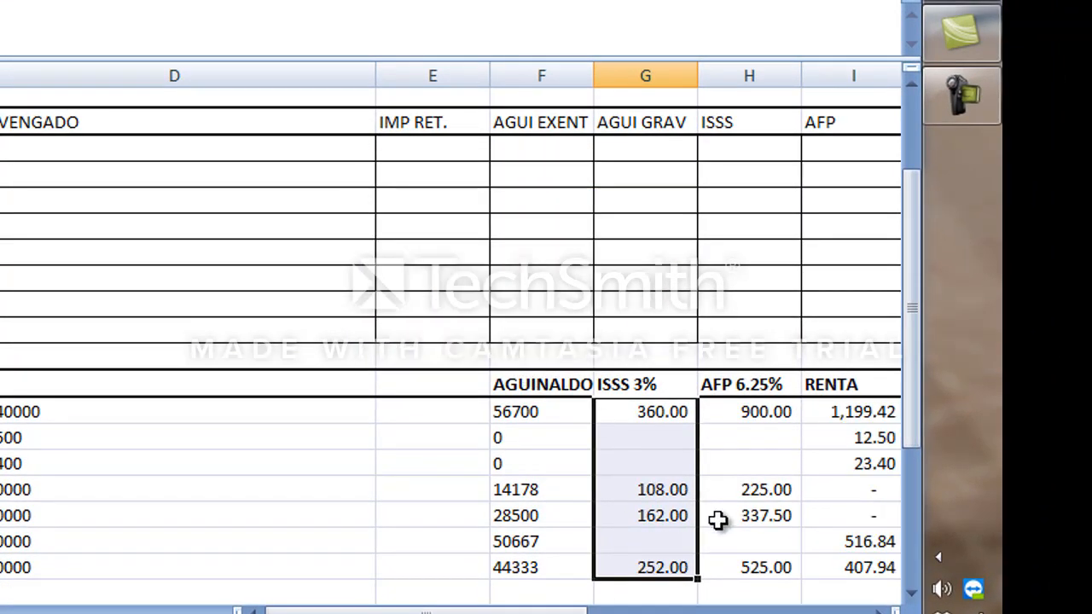
Cut the RENTA column I17:I24 and paste it into E17:E24.
{"action": "left_click", "coordinate": [646, 459]}
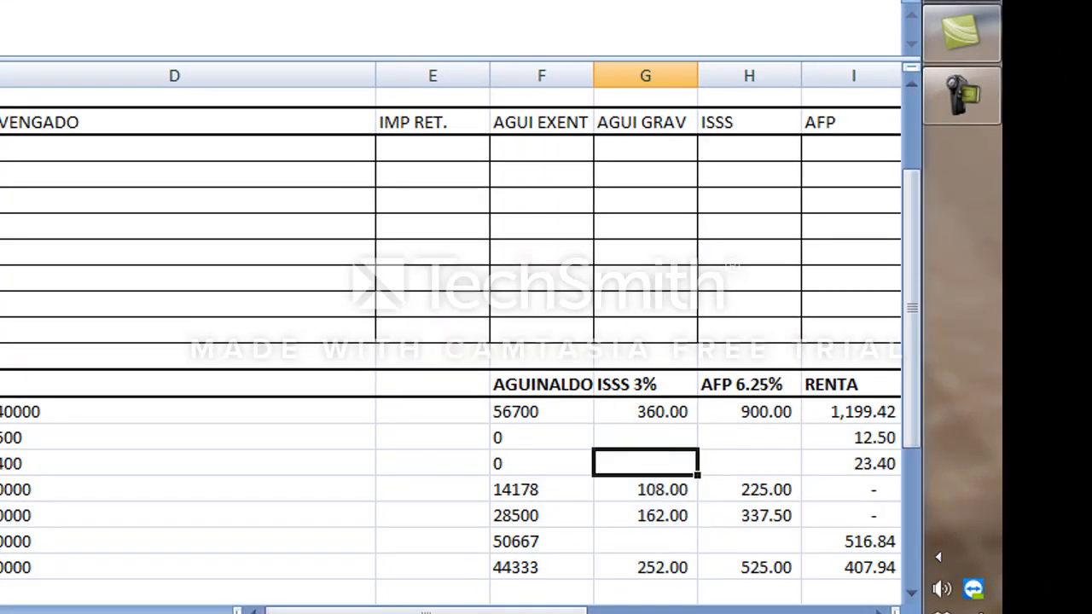
{"action": "key", "text": "Up"}
{"action": "key", "text": "Up"}
{"action": "key", "text": "Up"}
{"action": "key", "text": "Right"}
{"action": "key", "text": "Right"}
{"action": "key", "text": "Left"}
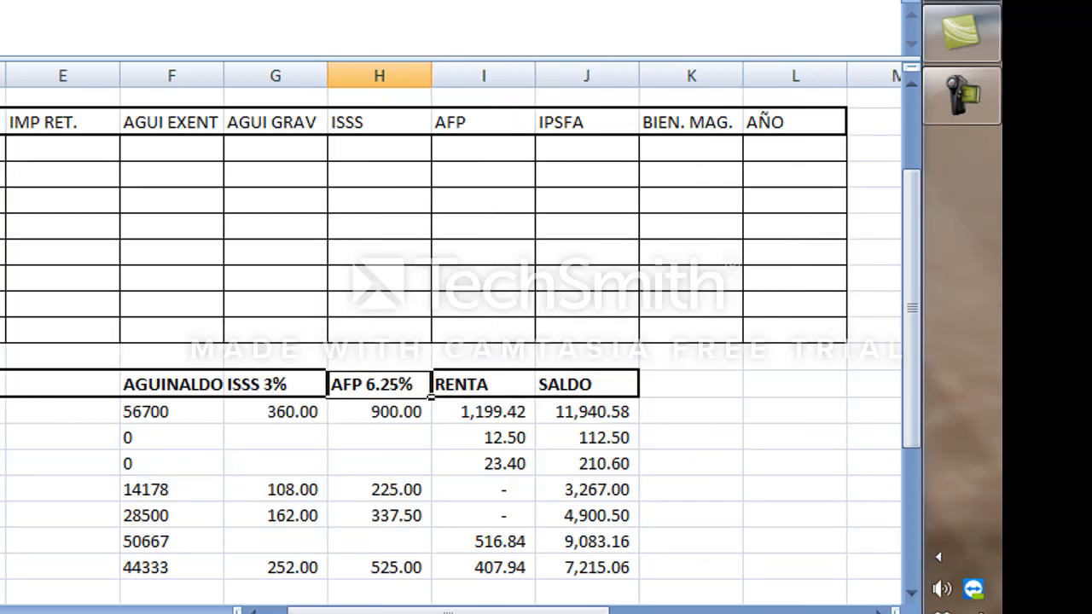
{"action": "key", "text": "Down"}
{"action": "key", "text": "Right"}
{"action": "key", "text": "Up"}
{"action": "key", "text": "shift+Down"}
{"action": "key", "text": "shift+Down"}
{"action": "key", "text": "shift+Down"}
{"action": "key", "text": "shift+Down"}
{"action": "key", "text": "shift+Down"}
{"action": "key", "text": "shift+Down"}
{"action": "key", "text": "shift+Down"}
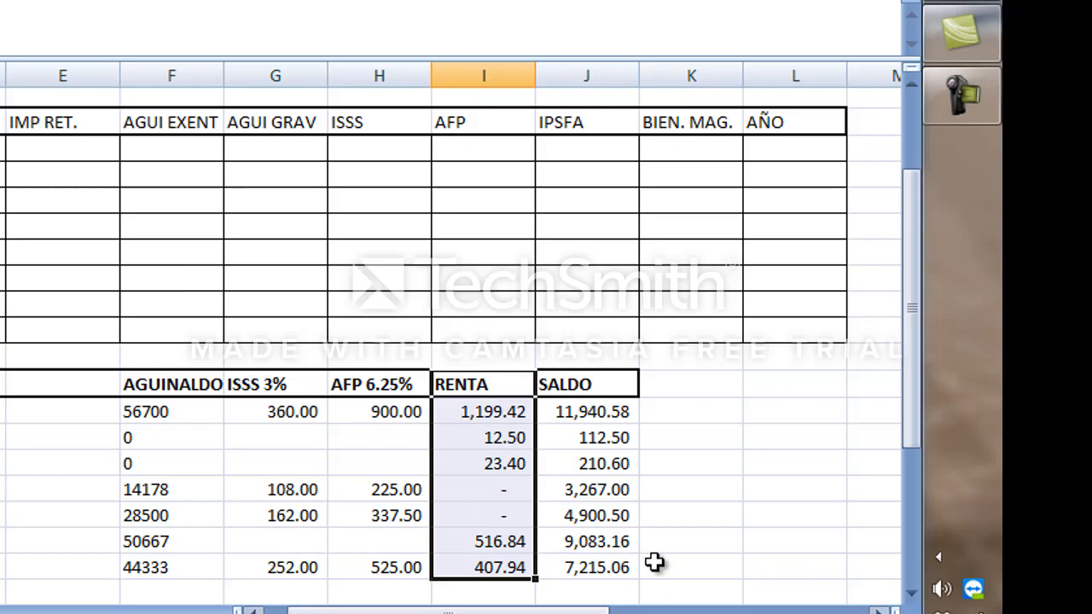
{"action": "right_click", "coordinate": [486, 471]}
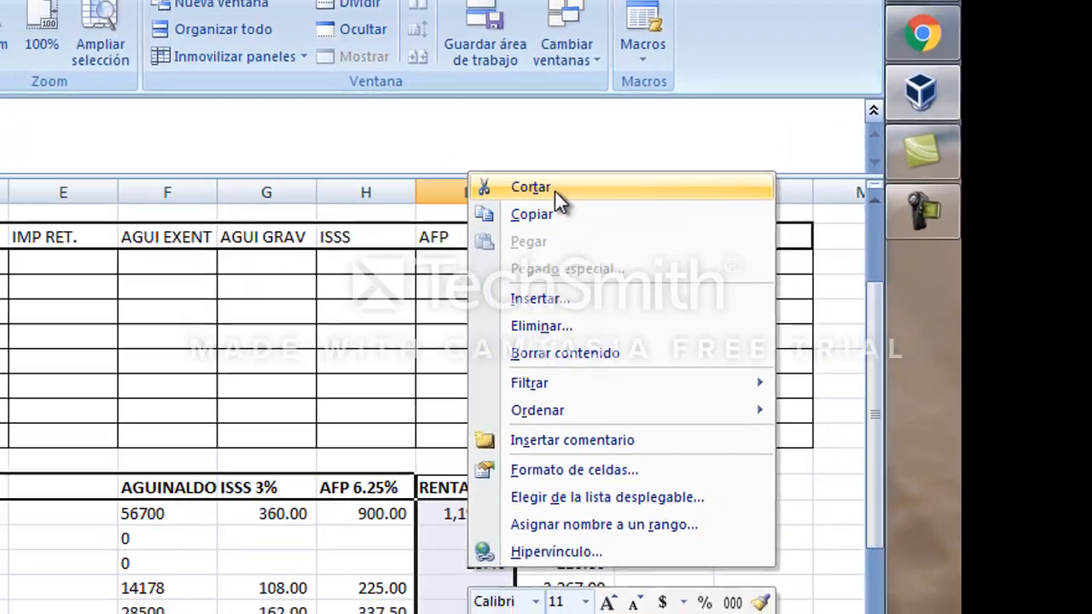
{"action": "left_click", "coordinate": [554, 190]}
{"action": "left_click", "coordinate": [34, 487]}
{"action": "right_click", "coordinate": [34, 487]}
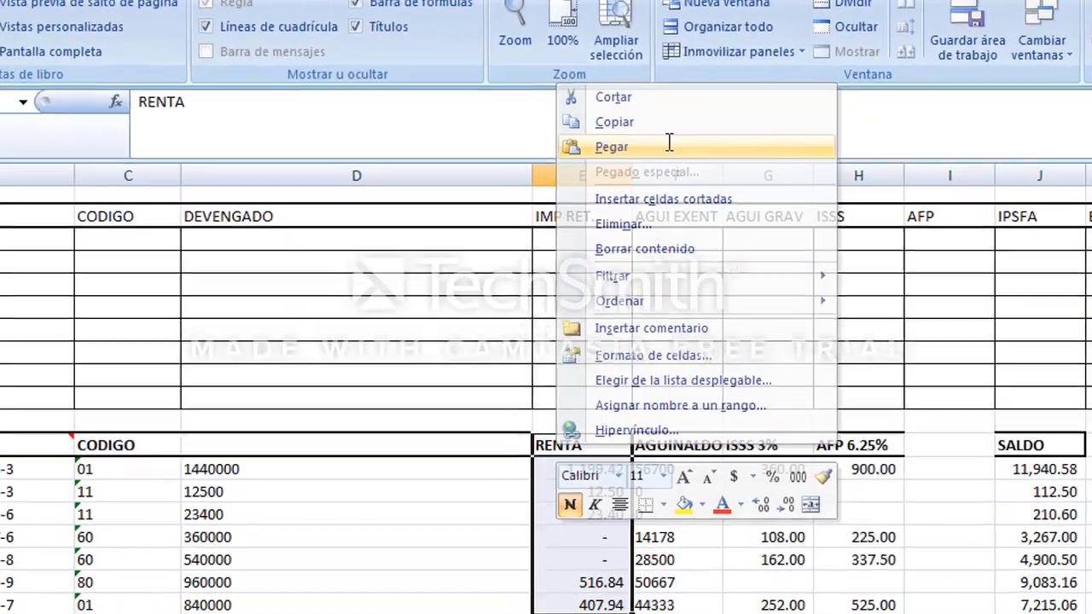
{"action": "left_click", "coordinate": [700, 194]}
Insert blank cells at E18:E24, shifting the RENTA values one column right.
{"action": "left_click", "coordinate": [600, 459]}
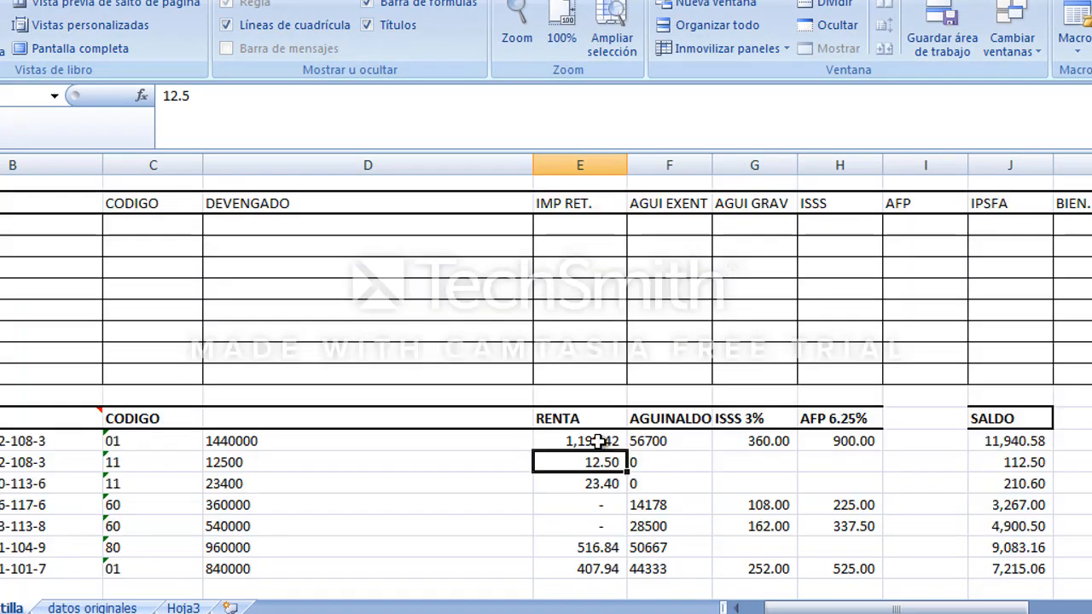
{"action": "left_click", "coordinate": [600, 442]}
{"action": "key", "text": "shift+Down"}
{"action": "key", "text": "shift+Down"}
{"action": "key", "text": "shift+Down"}
{"action": "key", "text": "shift+Down"}
{"action": "key", "text": "shift+Down"}
{"action": "key", "text": "shift+Down"}
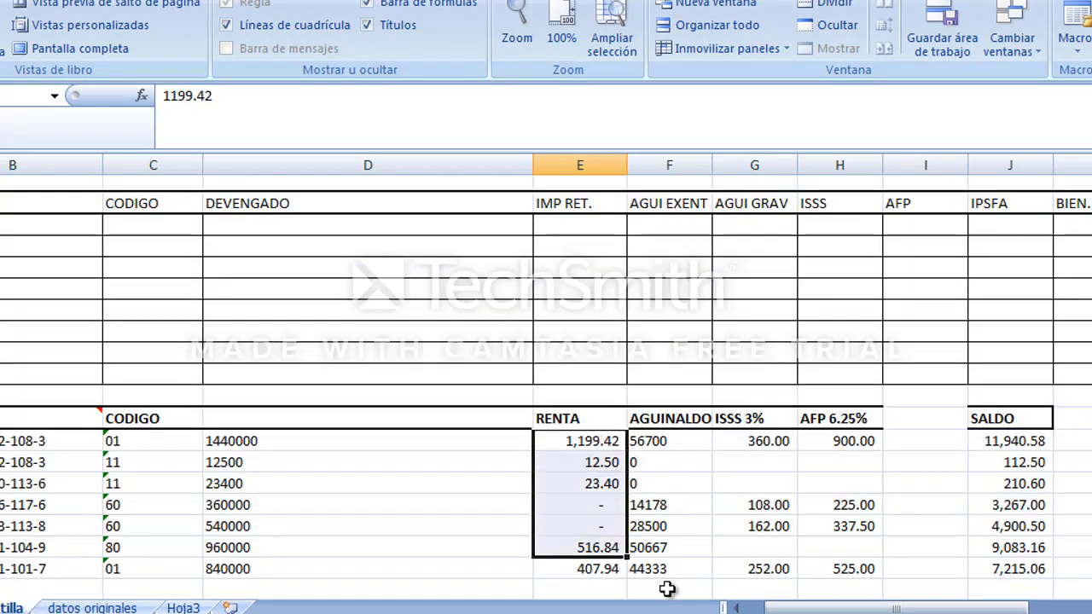
{"action": "right_click", "coordinate": [596, 538]}
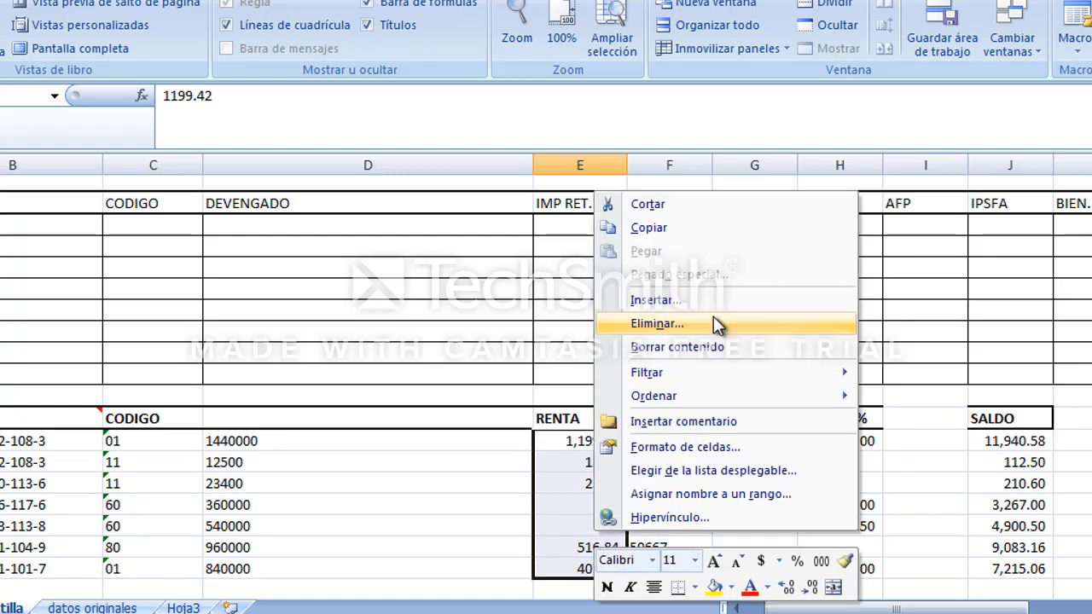
{"action": "left_click", "coordinate": [713, 314]}
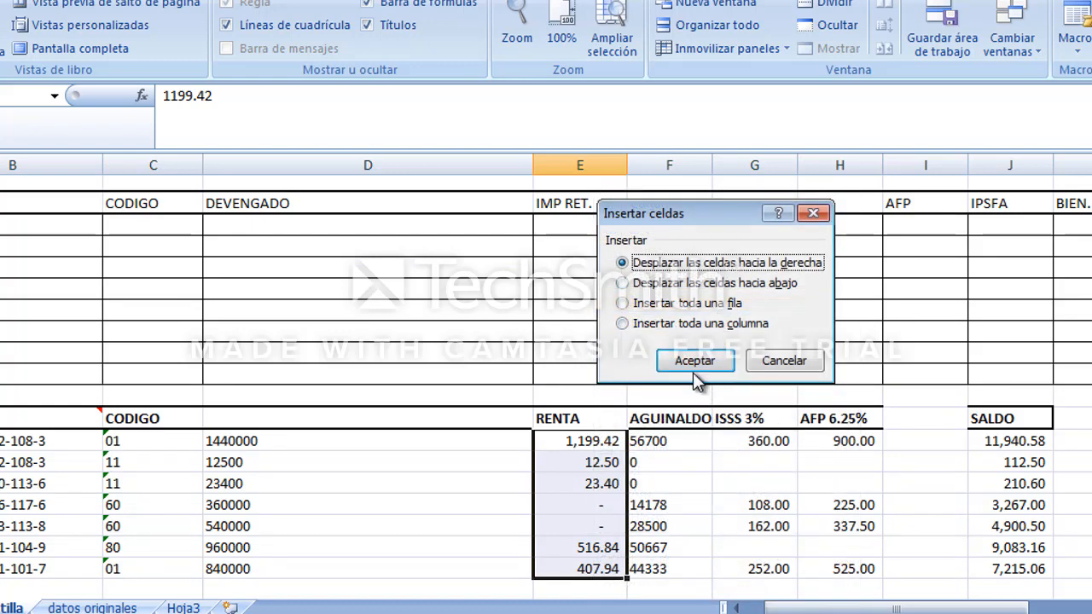
{"action": "left_click", "coordinate": [694, 360]}
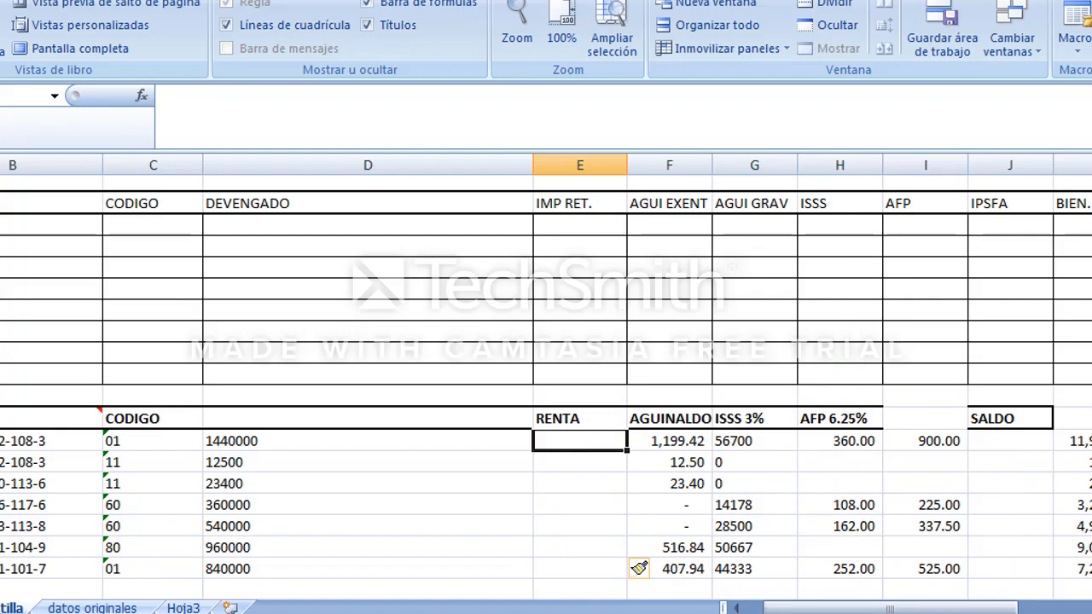
Enter the formula =F18*100 in E18.
{"action": "type", "text": "="}
{"action": "key", "text": "Right"}
{"action": "type", "text": "*100"}
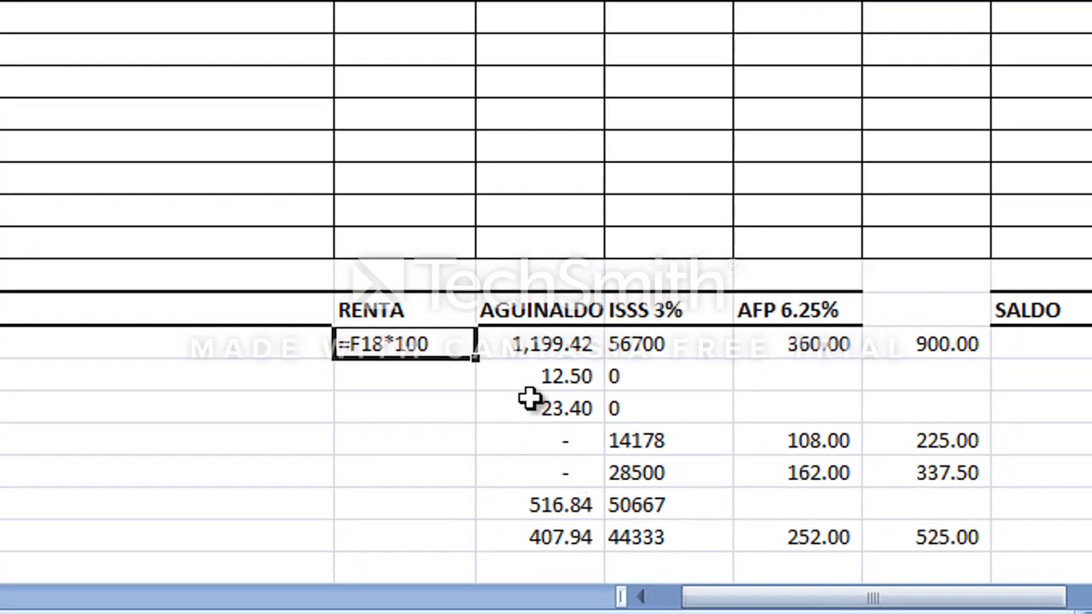
Set E18's number category to General and re-enter its formula so it calculates.
{"action": "right_click", "coordinate": [413, 350]}
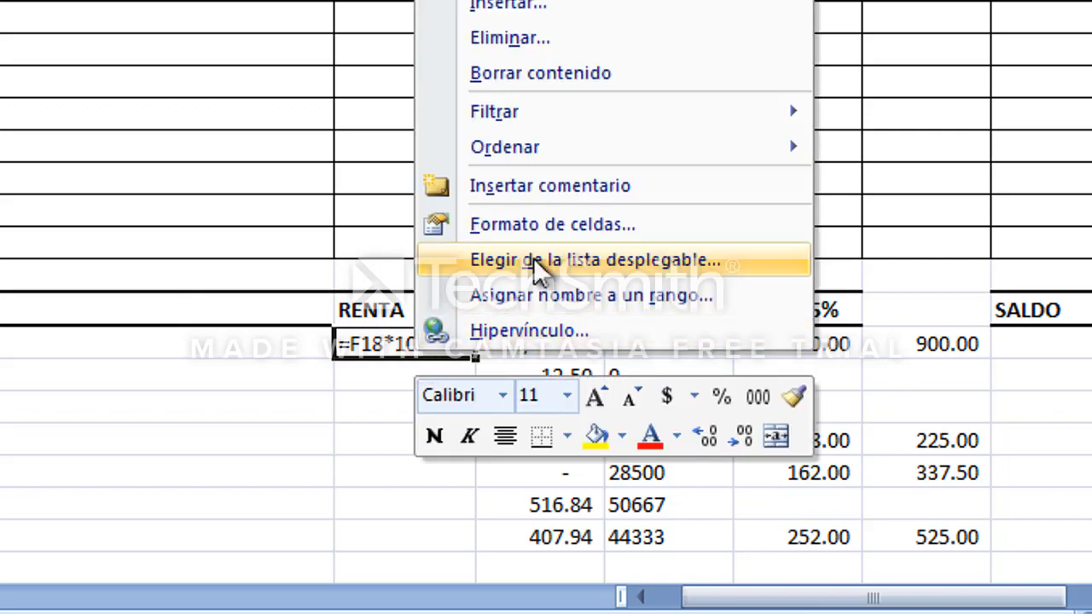
{"action": "left_click", "coordinate": [426, 251]}
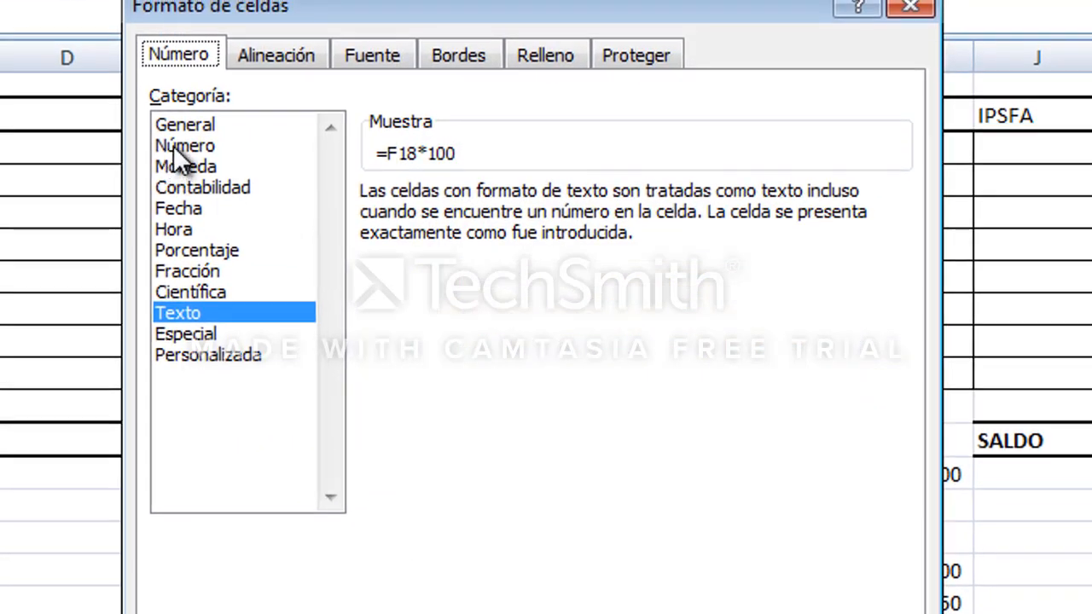
{"action": "left_click", "coordinate": [184, 124]}
{"action": "key", "text": "Return"}
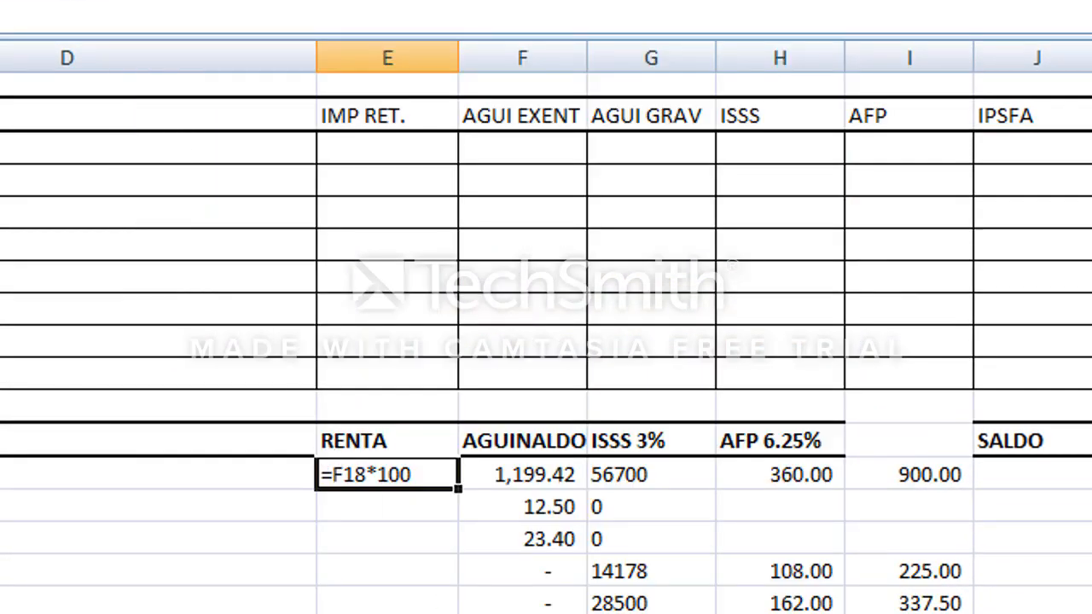
{"action": "key", "text": "F2"}
{"action": "key", "text": "Return"}
{"action": "key", "text": "Up"}
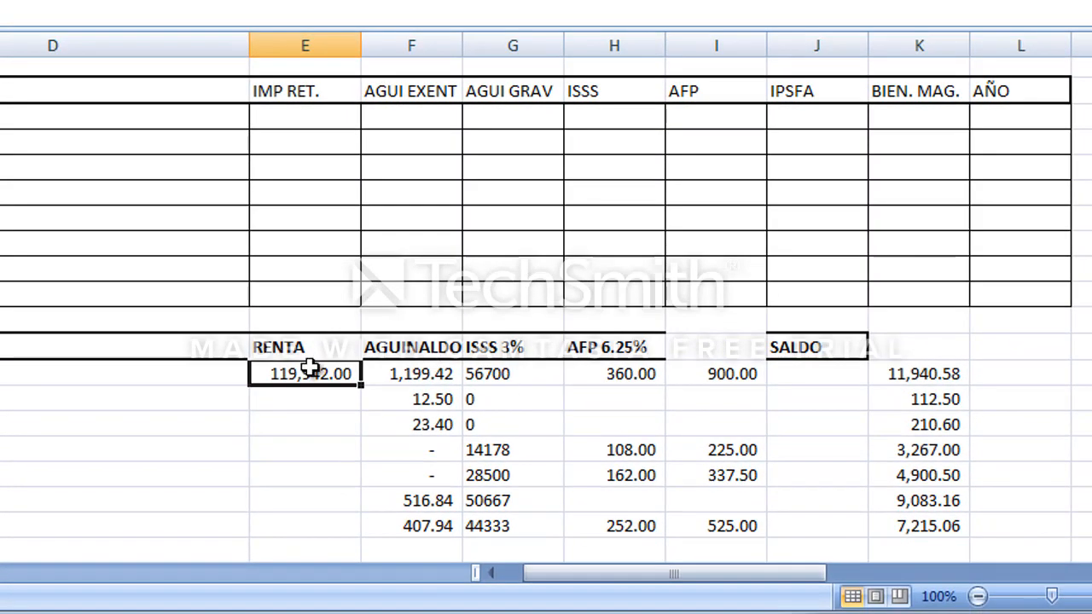
Format E18 with the Texto number category.
{"action": "right_click", "coordinate": [309, 367]}
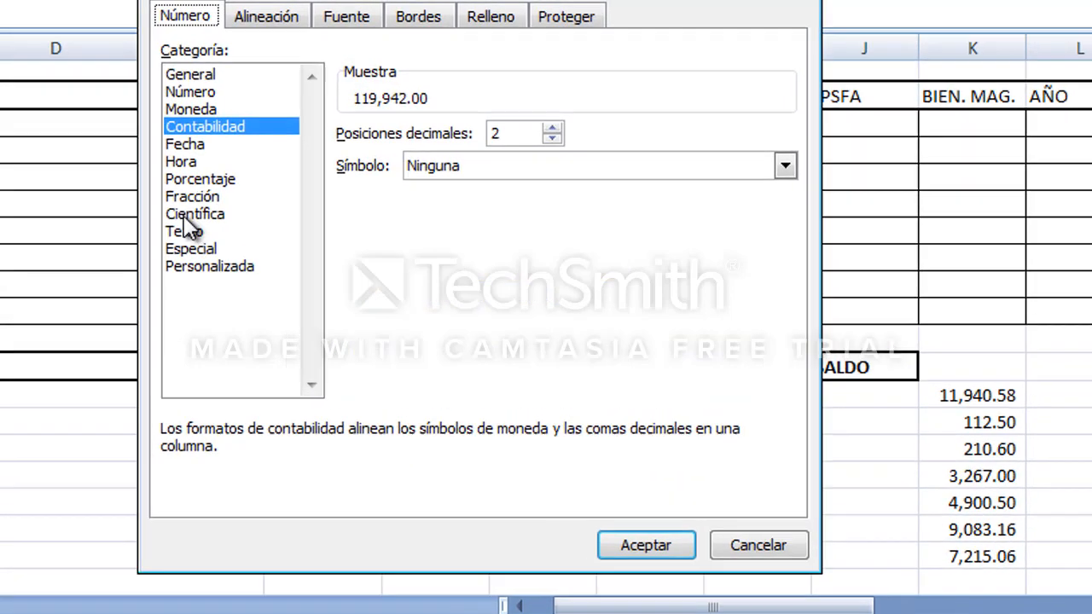
{"action": "left_click", "coordinate": [178, 218]}
{"action": "key", "text": "Return"}
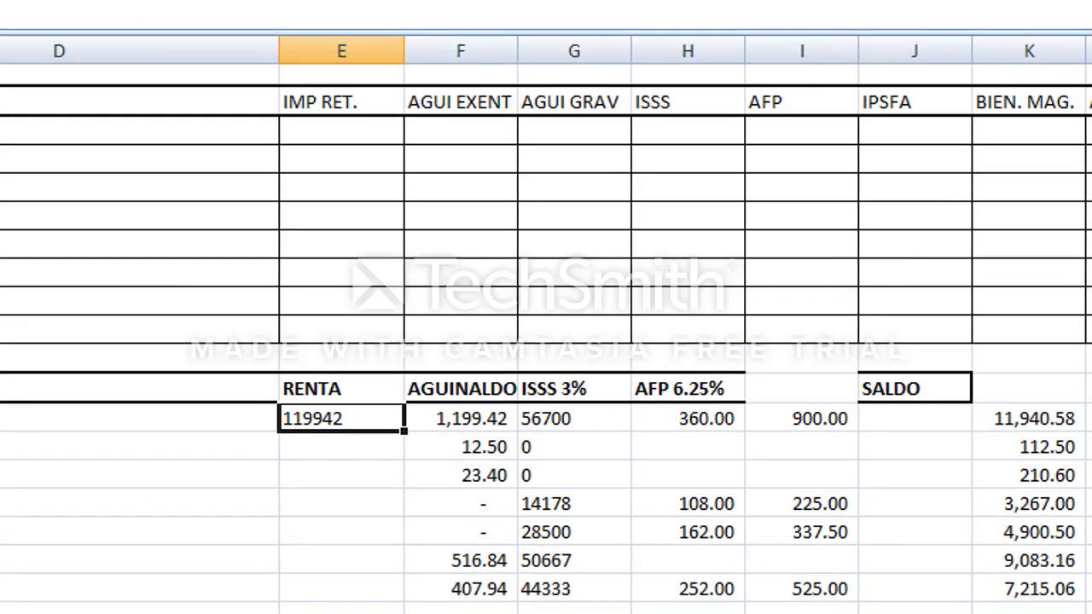
Copy E18 and paste it into E19:E24.
{"action": "key", "text": "Return"}
{"action": "key", "text": "Up"}
{"action": "key", "text": "Down"}
{"action": "key", "text": "shift+Down"}
{"action": "key", "text": "shift+Down"}
{"action": "key", "text": "shift+Down"}
{"action": "key", "text": "shift+Down"}
{"action": "key", "text": "shift+Down"}
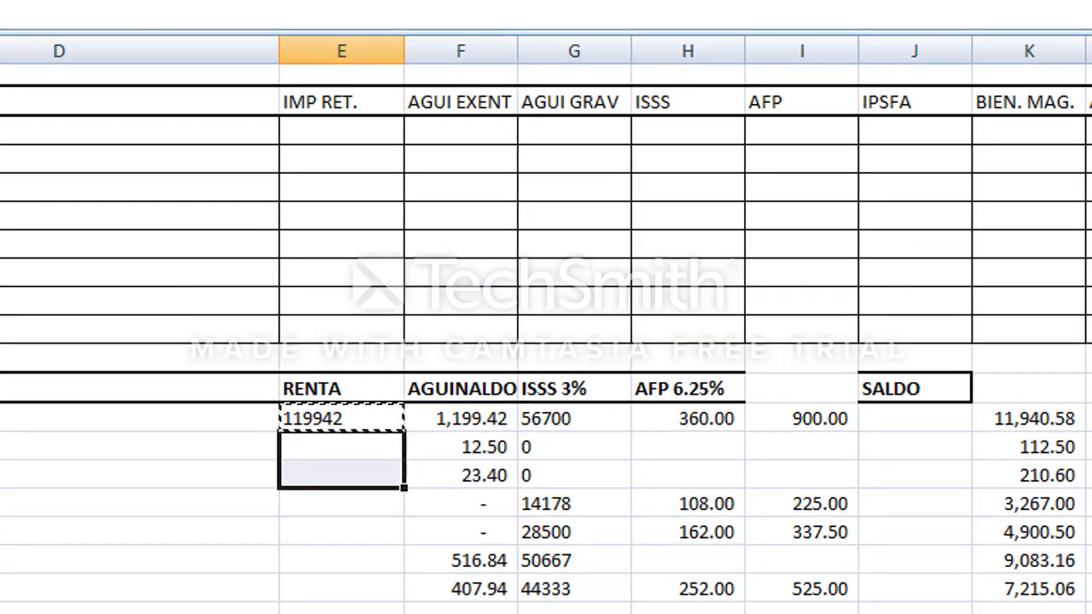
{"action": "key", "text": "ctrl+v"}
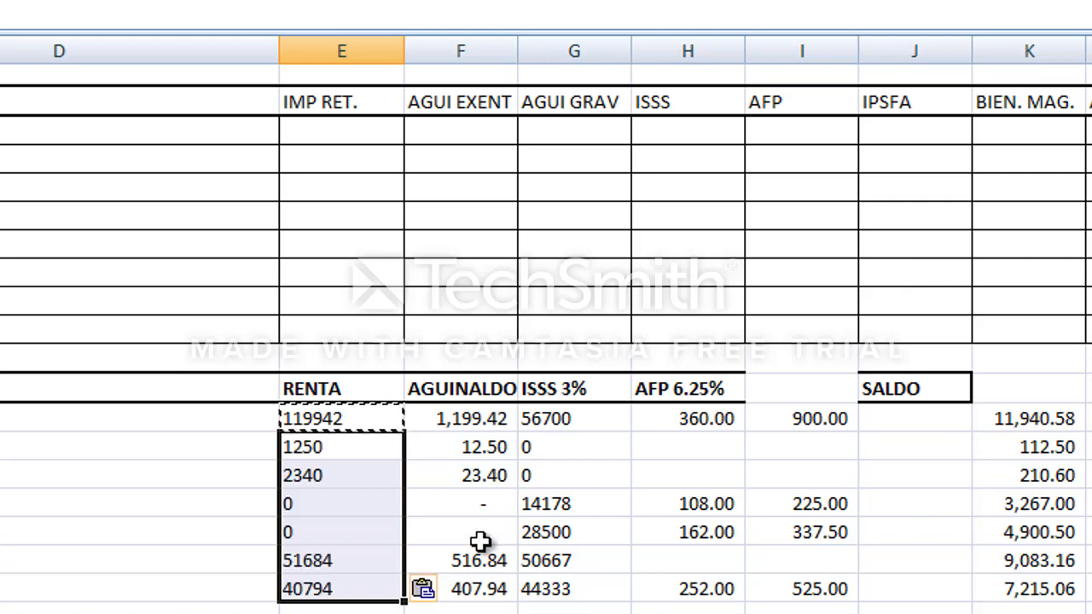
Copy E18:E24 and paste them back in place as values only.
{"action": "right_click", "coordinate": [320, 472]}
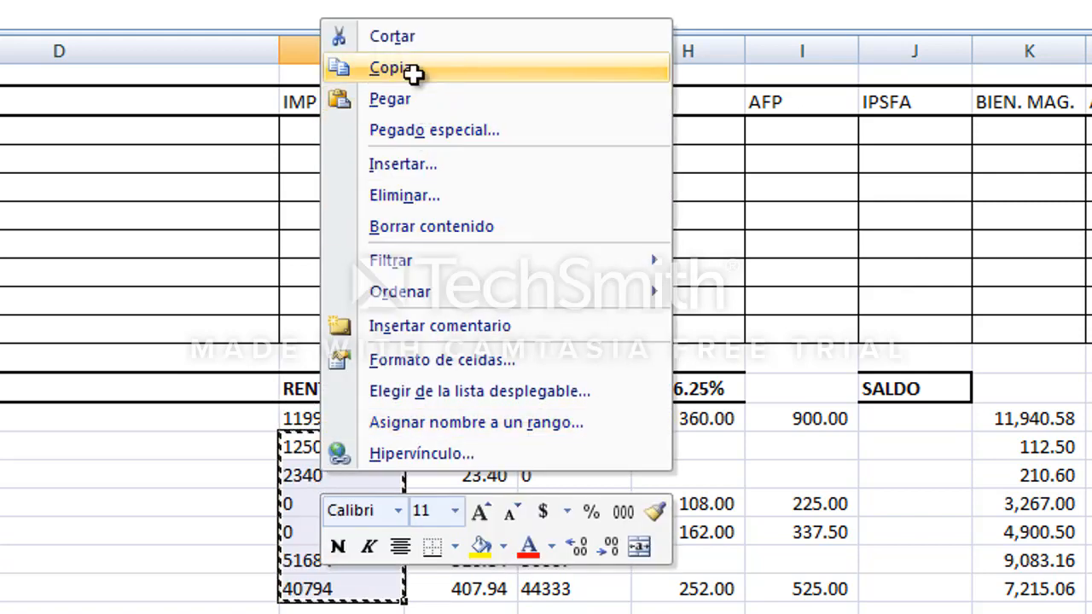
{"action": "left_click", "coordinate": [415, 71]}
{"action": "left_click", "coordinate": [361, 416]}
{"action": "left_click", "coordinate": [354, 600], "text": "shift"}
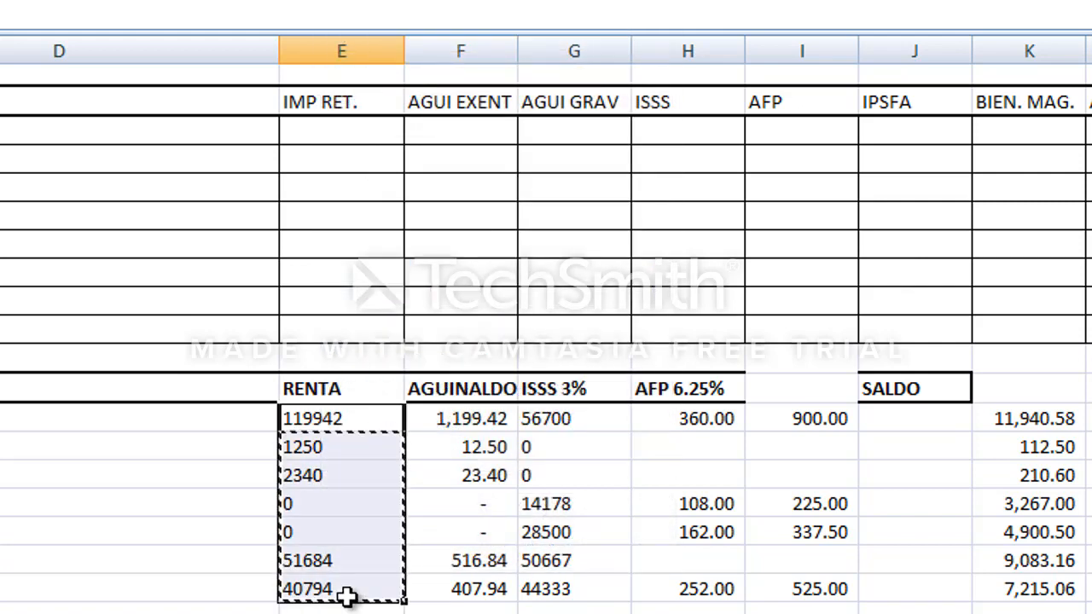
{"action": "right_click", "coordinate": [349, 597]}
{"action": "left_click", "coordinate": [436, 186]}
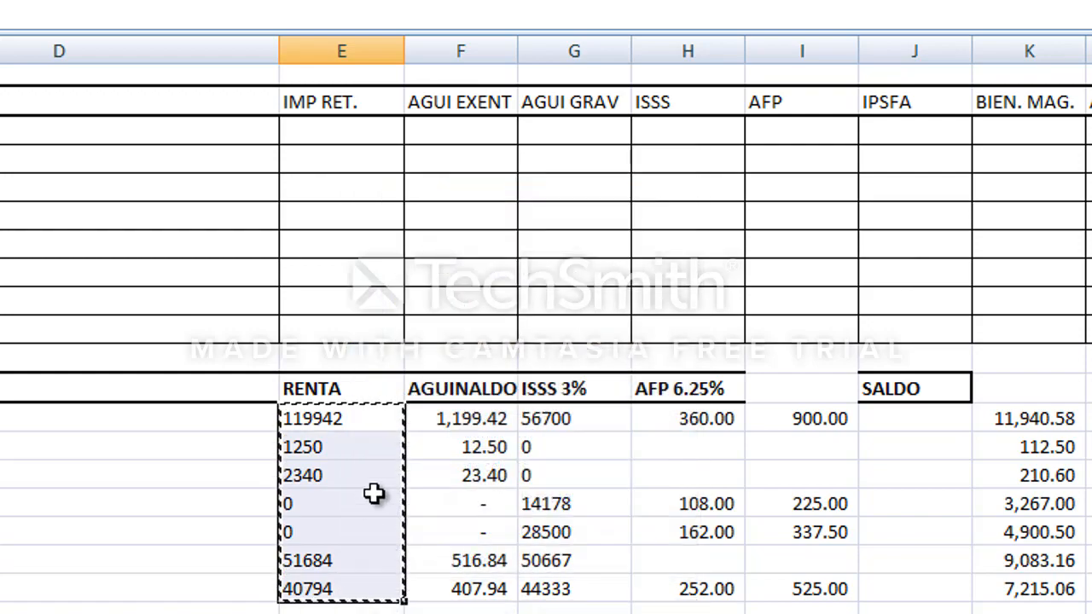
{"action": "right_click", "coordinate": [372, 493]}
{"action": "left_click", "coordinate": [468, 152]}
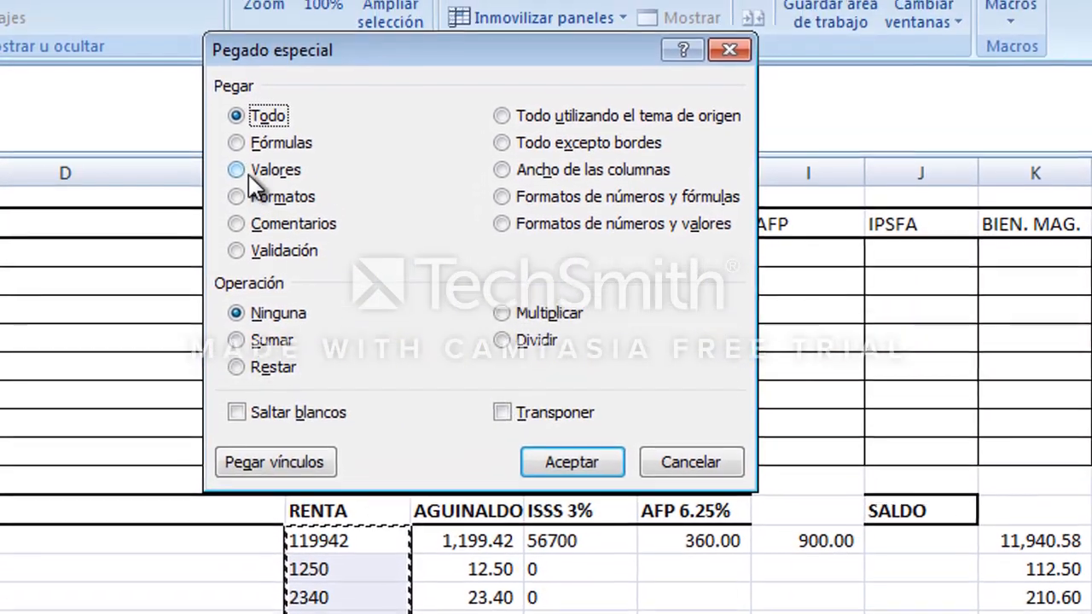
{"action": "left_click", "coordinate": [231, 71]}
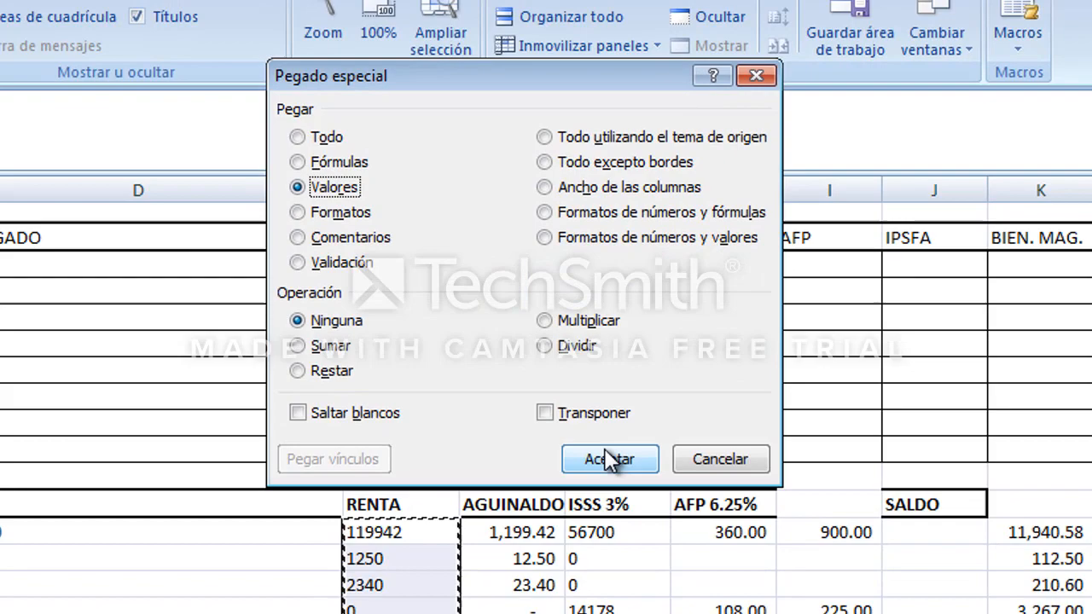
{"action": "left_click", "coordinate": [607, 460]}
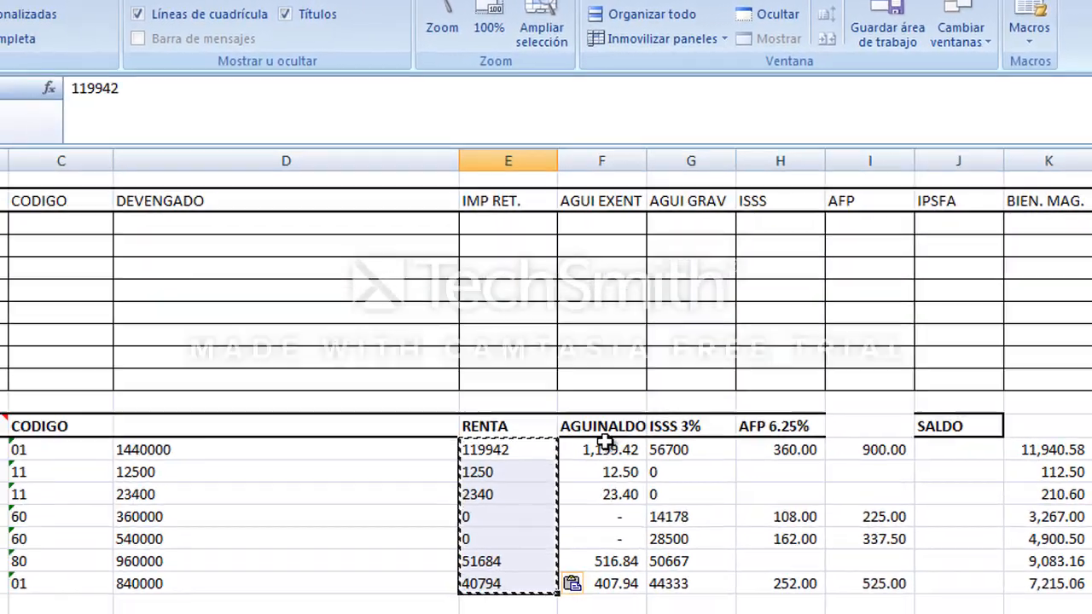
Delete the old aguinaldo amounts in column F's data rows, shifting the remaining cells left.
{"action": "key", "text": "Down"}
{"action": "key", "text": "Escape"}
{"action": "key", "text": "Right"}
{"action": "key", "text": "Up"}
{"action": "key", "text": "shift+Down"}
{"action": "key", "text": "shift+Down"}
{"action": "key", "text": "shift+Down"}
{"action": "key", "text": "shift+Down"}
{"action": "key", "text": "shift+Down"}
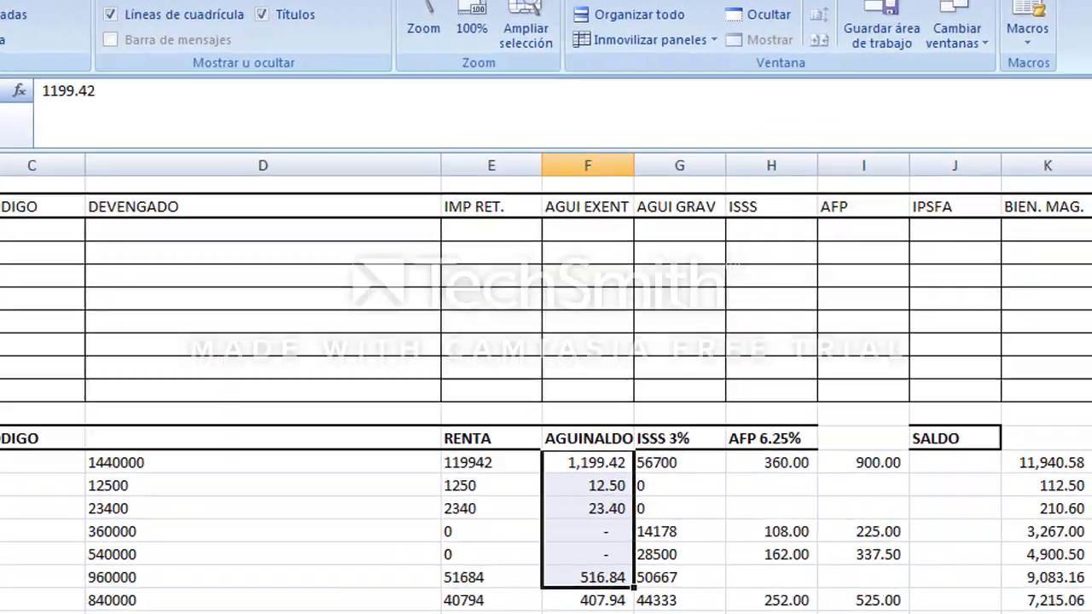
{"action": "right_click", "coordinate": [665, 435]}
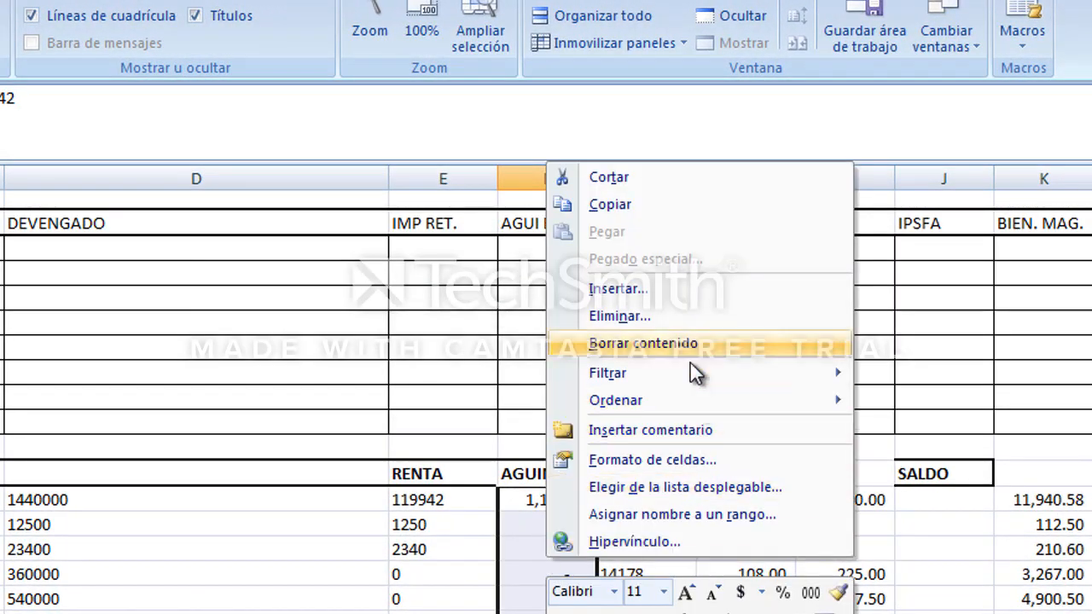
{"action": "left_click", "coordinate": [683, 318]}
{"action": "left_click", "coordinate": [651, 386]}
{"action": "left_click", "coordinate": [553, 576]}
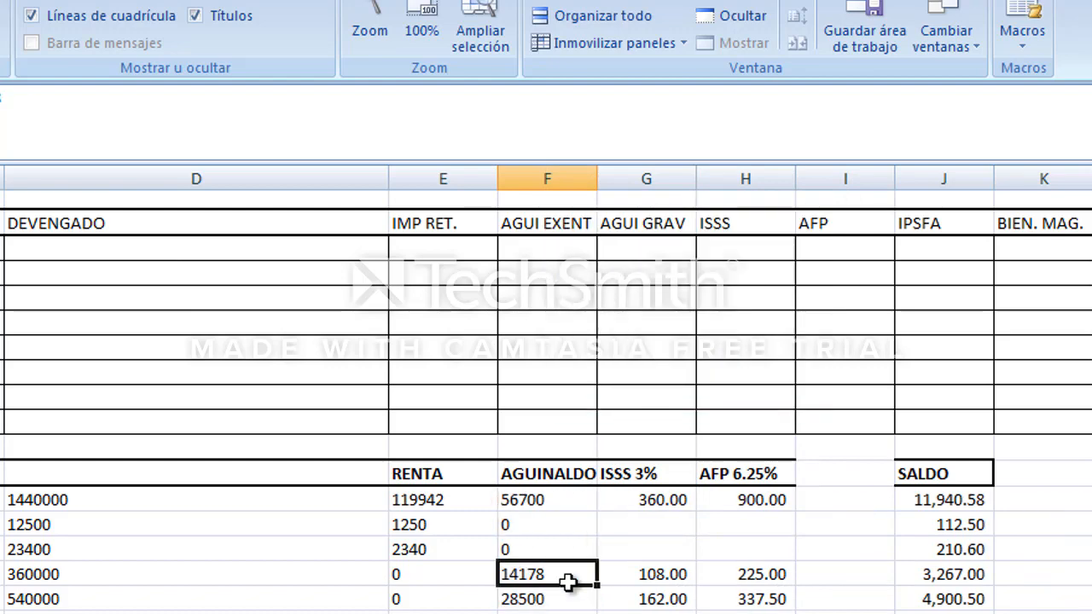
Insert blank cells in G17:H24, shifting the ISSS 3% and AFP 6.25% data to the right.
{"action": "key", "text": "Right"}
{"action": "key", "text": "Up"}
{"action": "key", "text": "Up"}
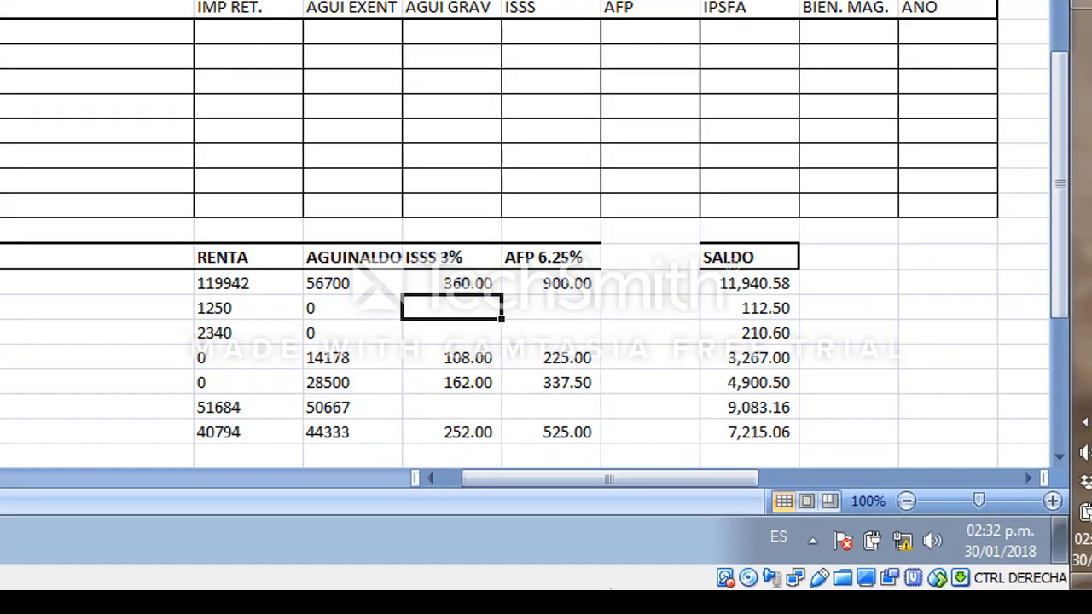
{"action": "key", "text": "Up"}
{"action": "key", "text": "shift+Down"}
{"action": "key", "text": "shift+Down"}
{"action": "key", "text": "shift+Down"}
{"action": "key", "text": "shift+Down"}
{"action": "key", "text": "shift+Down"}
{"action": "key", "text": "shift+Down"}
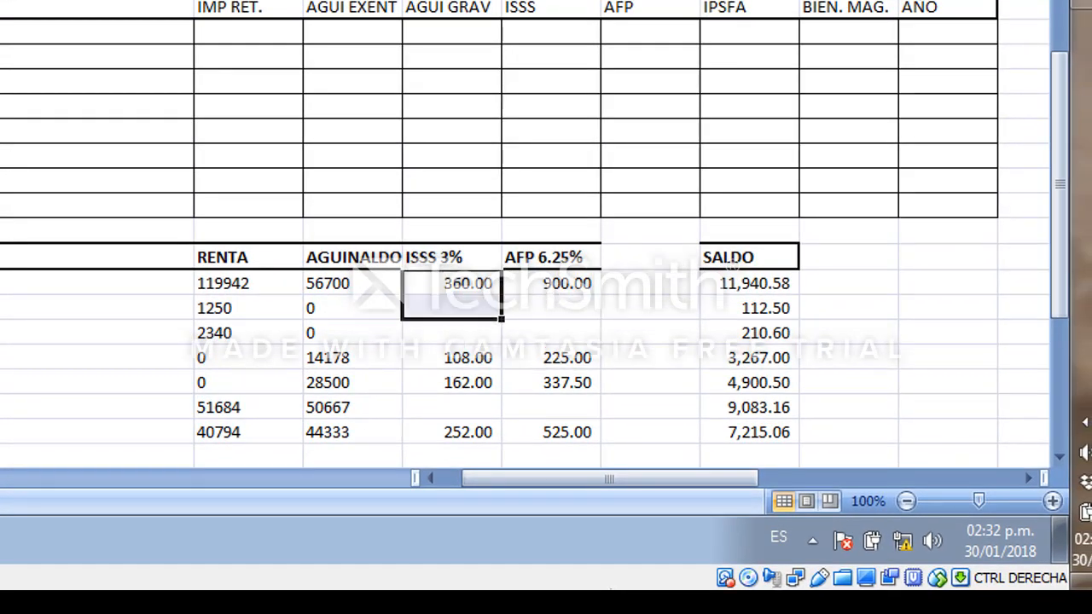
{"action": "key", "text": "Up"}
{"action": "key", "text": "Up"}
{"action": "key", "text": "Down"}
{"action": "key", "text": "shift+Down"}
{"action": "key", "text": "shift+Down"}
{"action": "key", "text": "shift+Down"}
{"action": "key", "text": "shift+Down"}
{"action": "key", "text": "shift+Down"}
{"action": "key", "text": "shift+Down"}
{"action": "key", "text": "shift+Down"}
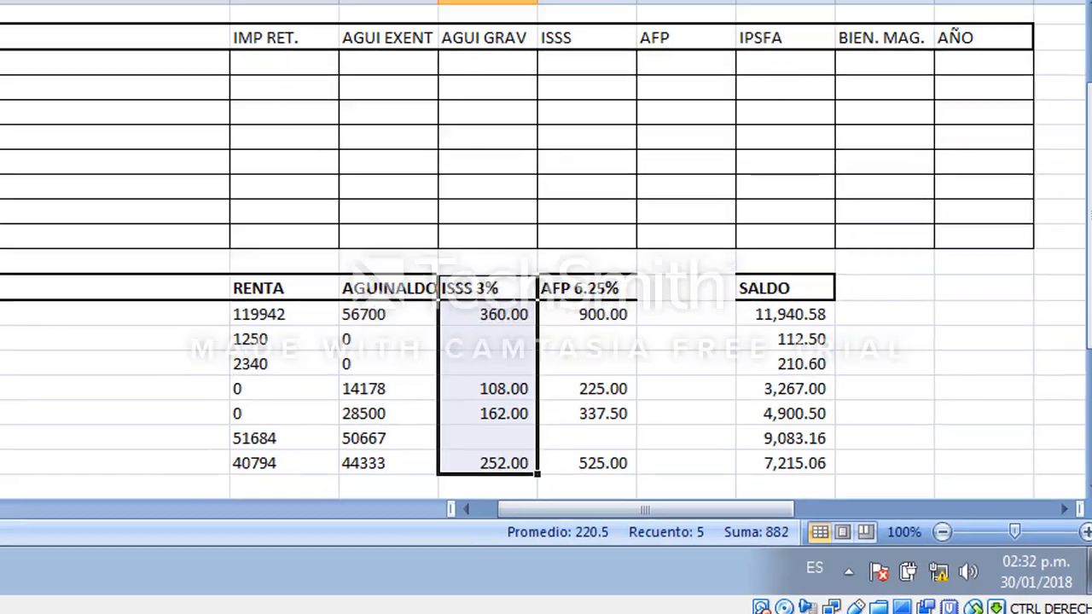
{"action": "key", "text": "shift+Right"}
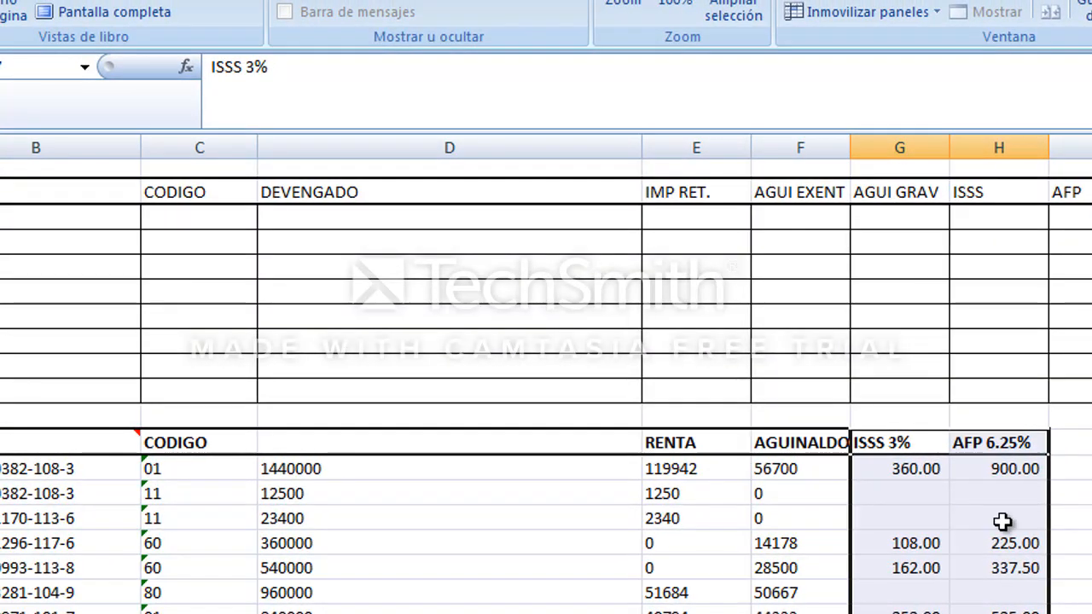
{"action": "right_click", "coordinate": [1003, 522]}
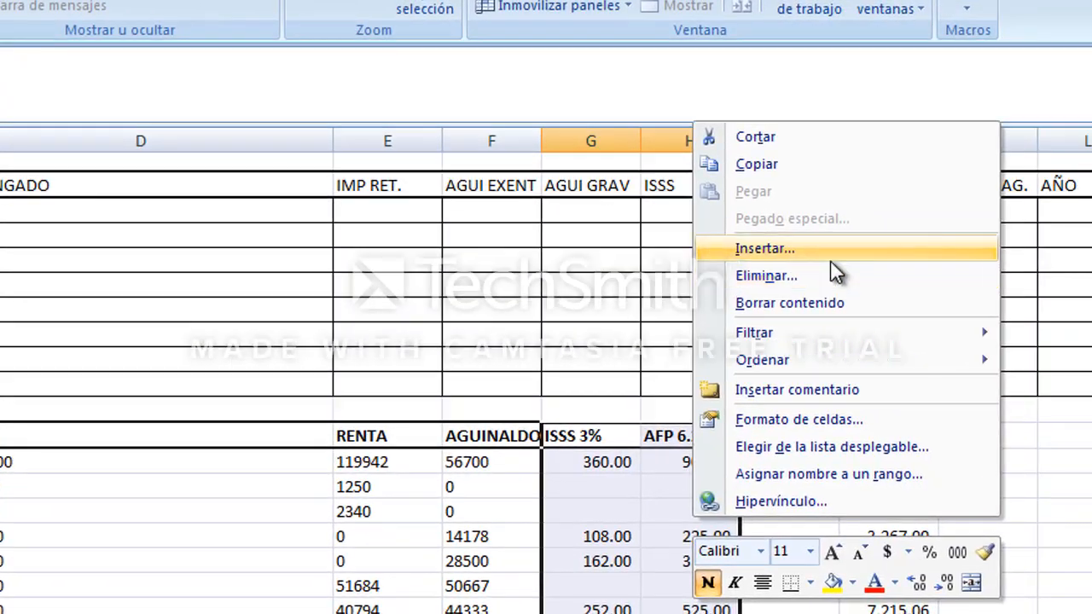
{"action": "left_click", "coordinate": [832, 246]}
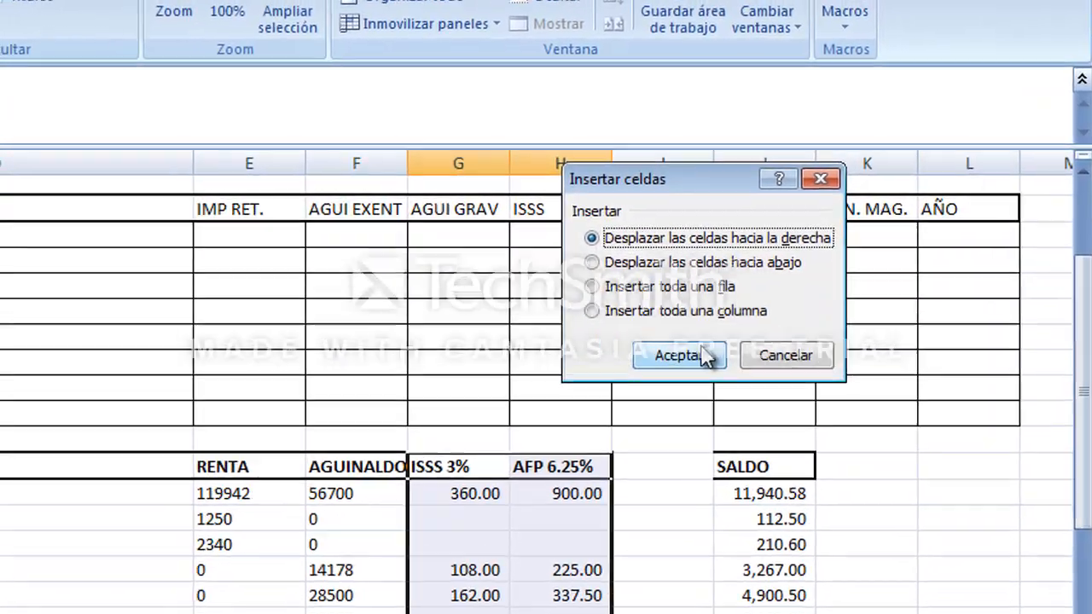
{"action": "left_click", "coordinate": [705, 355]}
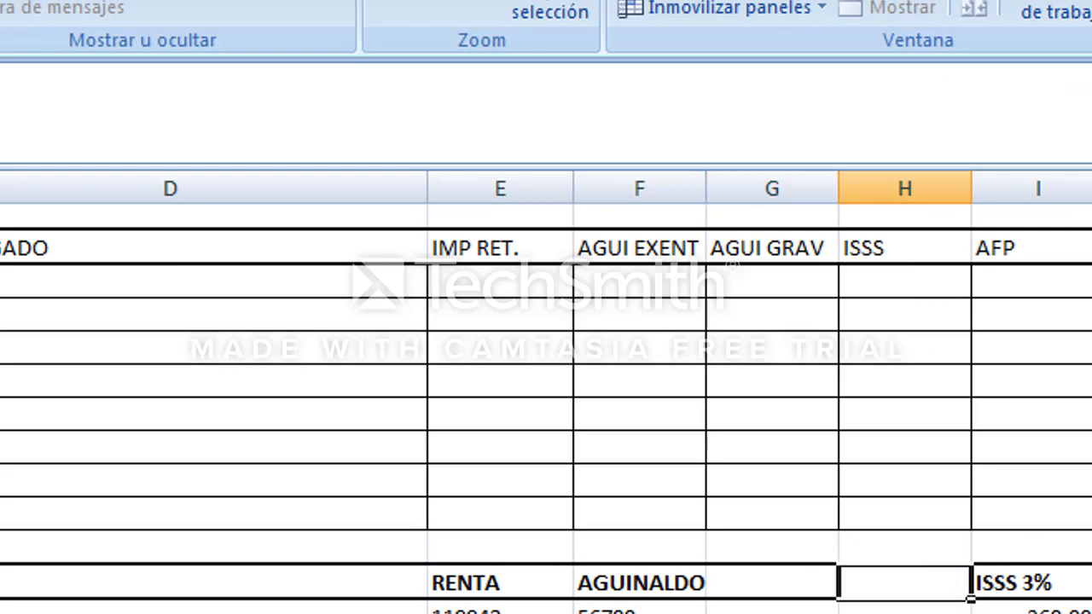
Enter the formula =I18*100 in H18.
{"action": "key", "text": "Right"}
{"action": "key", "text": "Down"}
{"action": "key", "text": "Left"}
{"action": "type", "text": "="}
{"action": "key", "text": "Right"}
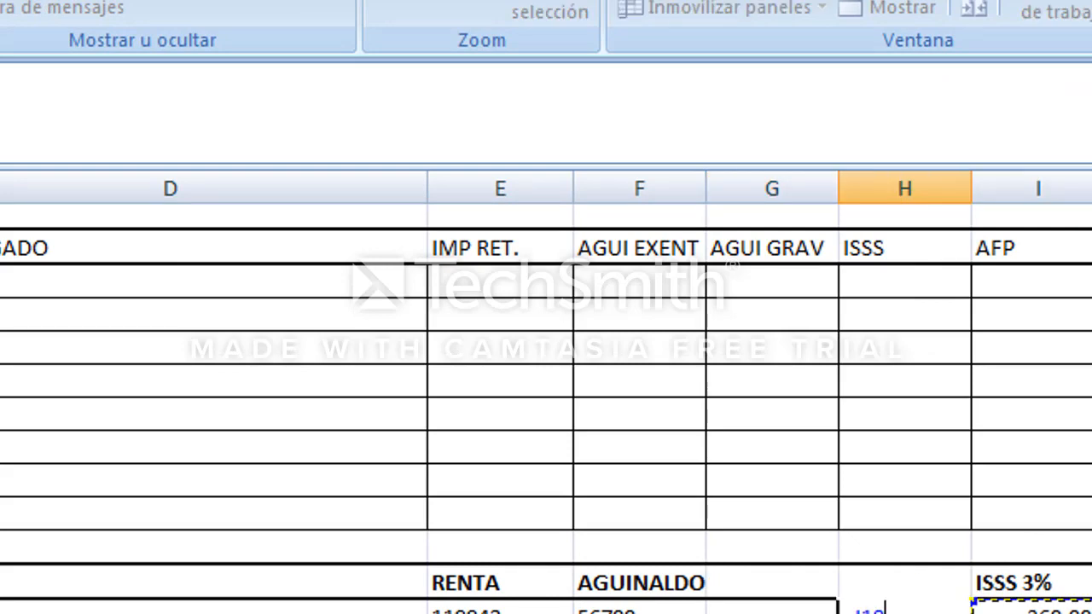
{"action": "type", "text": "*100"}
{"action": "key", "text": "Return"}
{"action": "key", "text": "Up"}
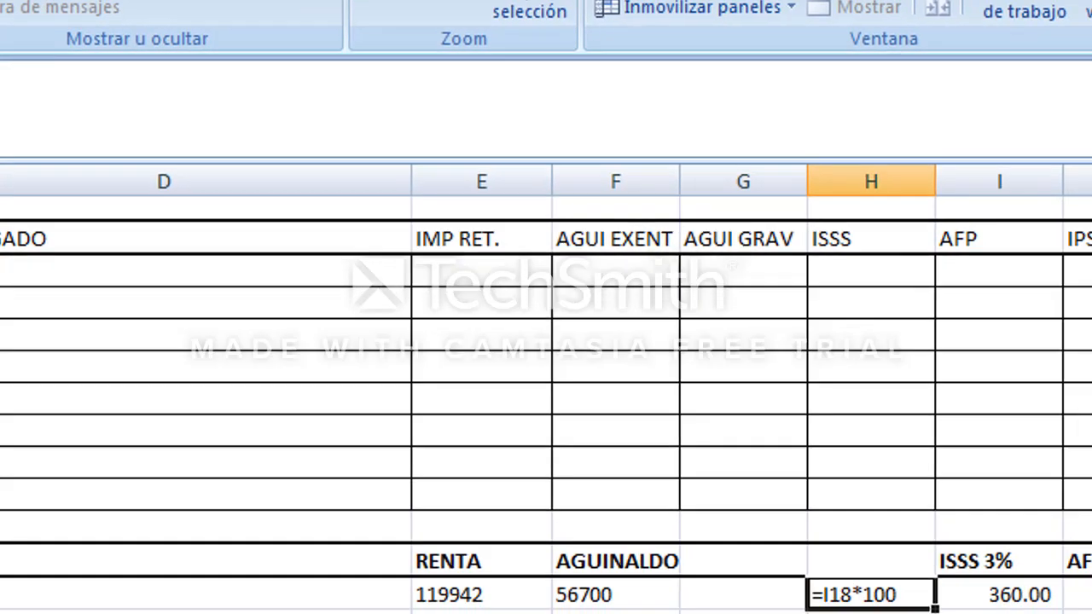
Set H18's number category to General and re-enter its formula so it calculates.
{"action": "key", "text": "ctrl+1"}
{"action": "left_click", "coordinate": [135, 86]}
{"action": "left_click", "coordinate": [507, 494]}
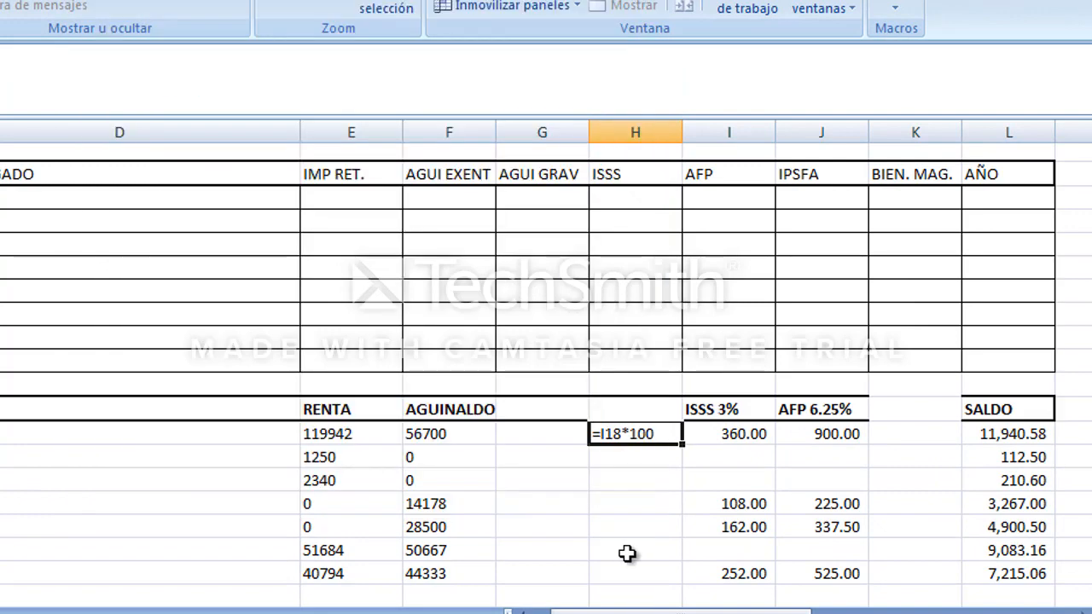
{"action": "key", "text": "F2"}
{"action": "key", "text": "Return"}
{"action": "key", "text": "Up"}
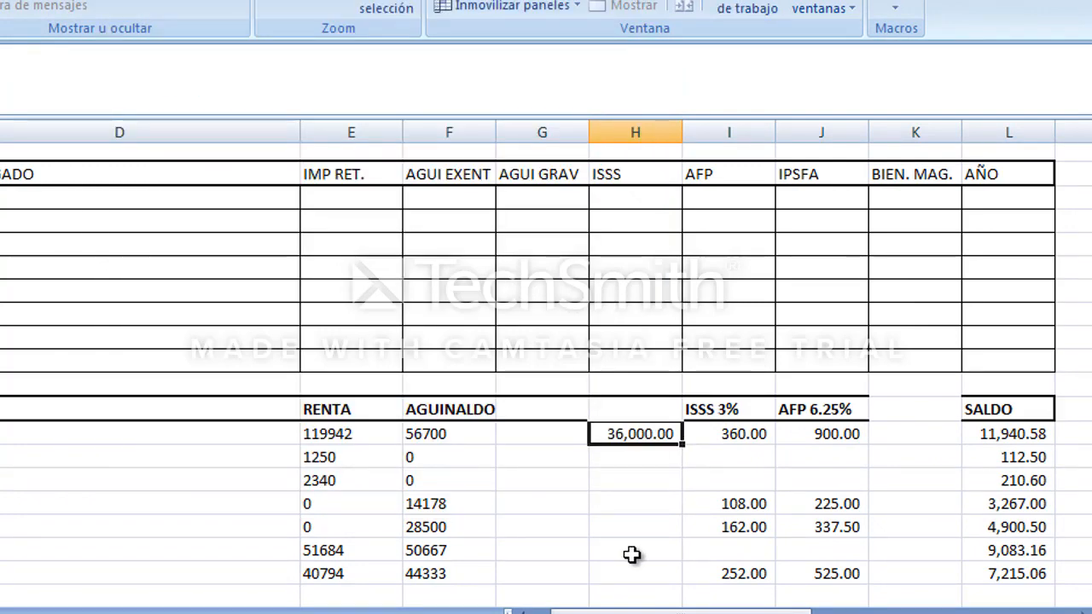
Format H18 with the Texto number category and re-enter its contents.
{"action": "right_click", "coordinate": [602, 442]}
{"action": "left_click", "coordinate": [674, 350]}
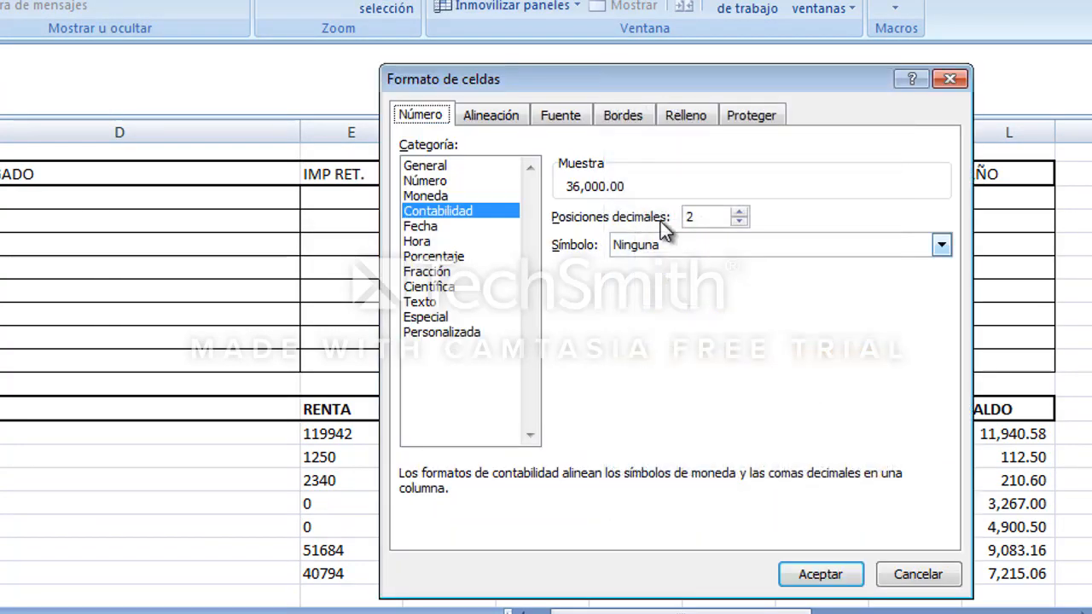
{"action": "left_click", "coordinate": [420, 301]}
{"action": "key", "text": "Return"}
{"action": "key", "text": "F2"}
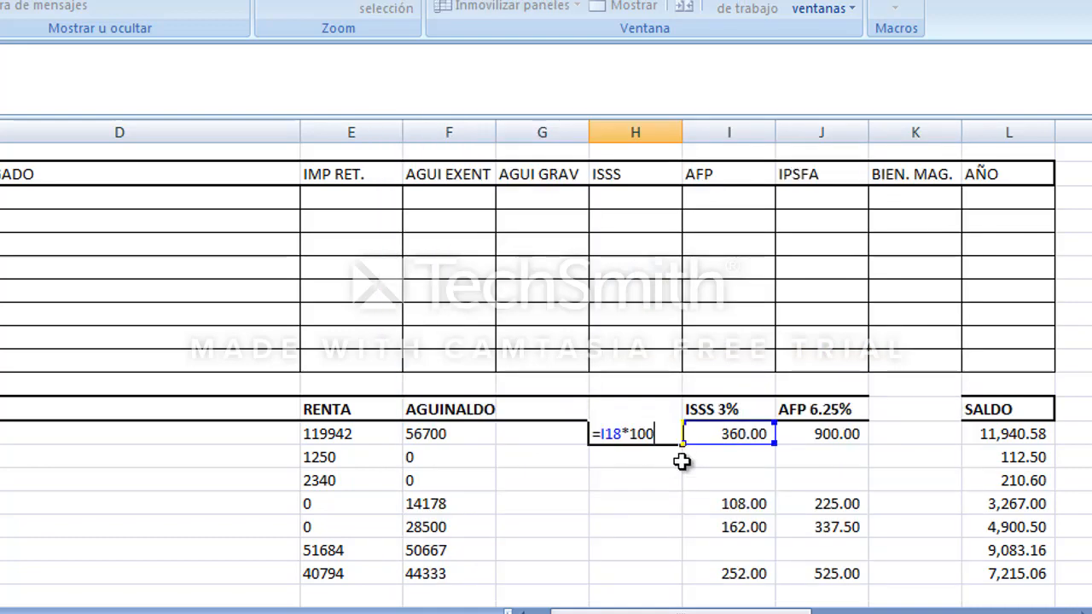
{"action": "key", "text": "Return"}
{"action": "key", "text": "Up"}
{"action": "type", "text": "36000"}
{"action": "key", "text": "Return"}
{"action": "key", "text": "Up"}
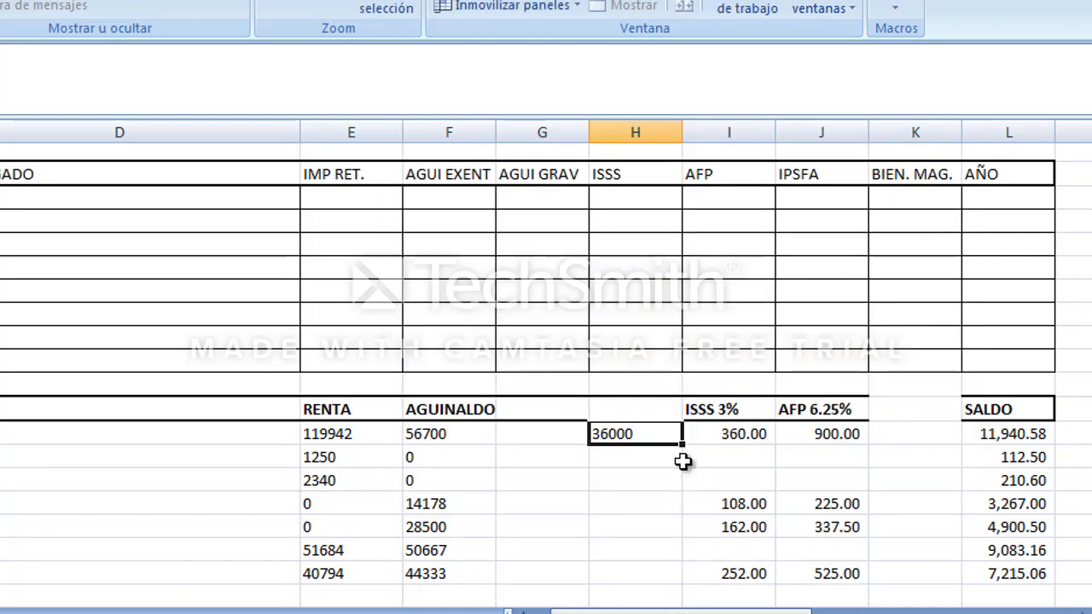
Copy H18 and paste it into H19:H24.
{"action": "key", "text": "Down"}
{"action": "key", "text": "shift+Down"}
{"action": "key", "text": "shift+Down"}
{"action": "key", "text": "shift+Down"}
{"action": "key", "text": "shift+Down"}
{"action": "key", "text": "shift+Down"}
{"action": "key", "text": "Escape"}
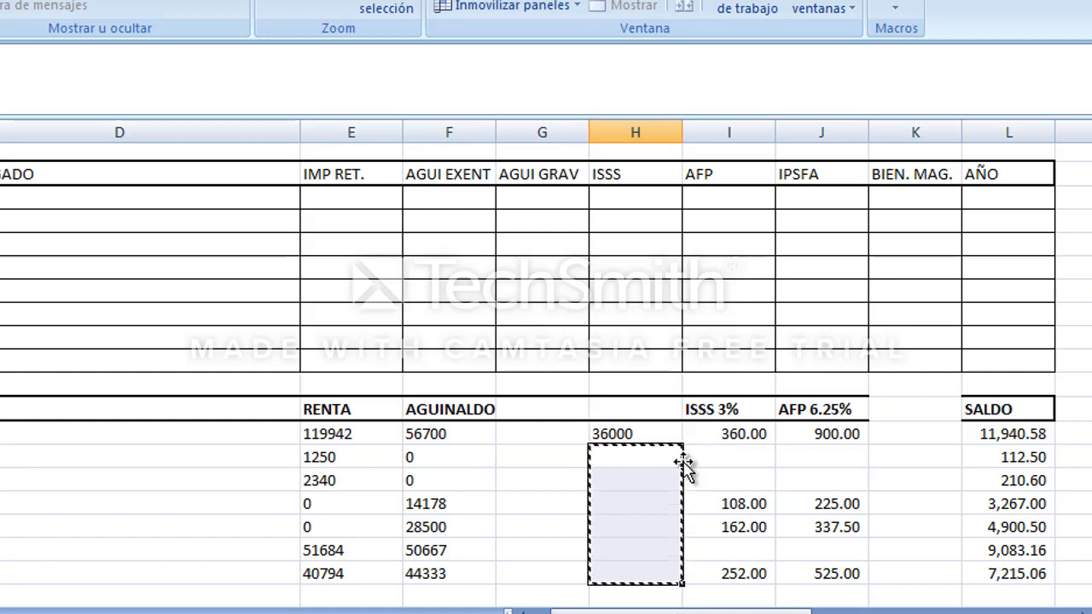
{"action": "key", "text": "Up"}
{"action": "key", "text": "ctrl+c"}
{"action": "key", "text": "Down"}
{"action": "key", "text": "shift+Down"}
{"action": "key", "text": "shift+Down"}
Copy H18:H24 and paste them back in place as values only.
{"action": "key", "text": "shift+Down"}
{"action": "key", "text": "shift+Down"}
{"action": "key", "text": "shift+Down"}
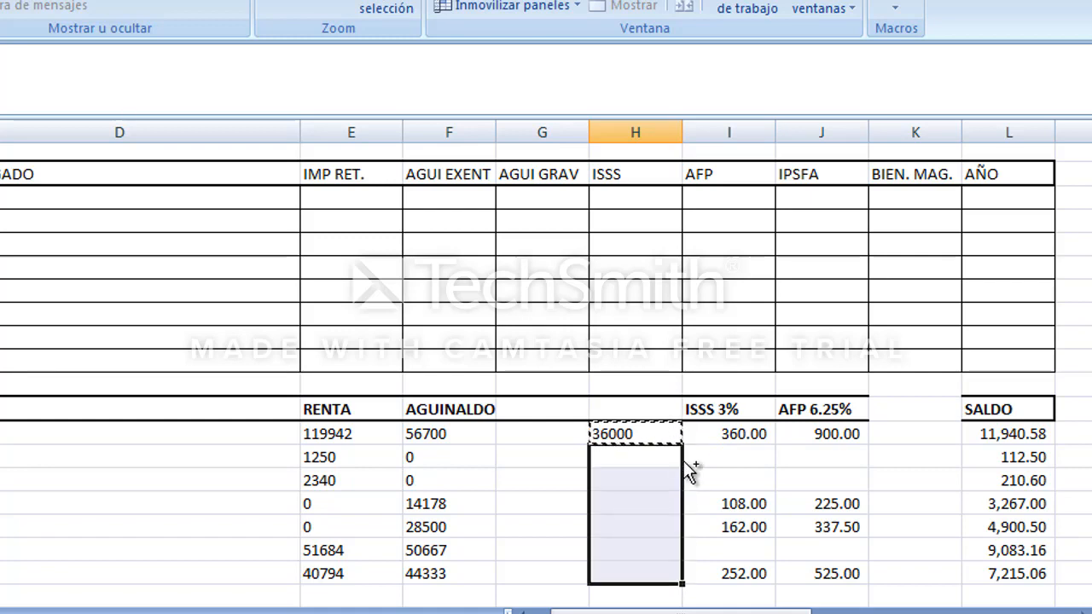
{"action": "key", "text": "ctrl+v"}
{"action": "key", "text": "Up"}
{"action": "key", "text": "shift+Down"}
{"action": "key", "text": "shift+Down"}
{"action": "key", "text": "shift+Down"}
{"action": "key", "text": "shift+Down"}
{"action": "key", "text": "shift+Down"}
{"action": "key", "text": "shift+Down"}
{"action": "key", "text": "ctrl+c"}
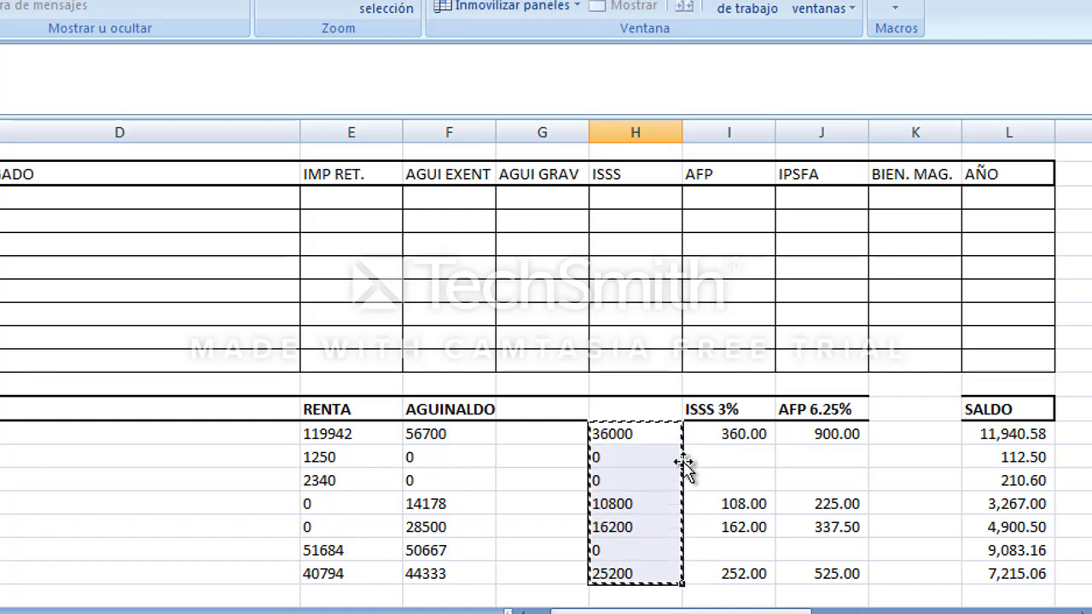
{"action": "right_click", "coordinate": [686, 469]}
{"action": "key", "text": "Down"}
{"action": "key", "text": "Down"}
{"action": "key", "text": "Return"}
{"action": "key", "text": "Down"}
{"action": "key", "text": "Down"}
{"action": "key", "text": "Return"}
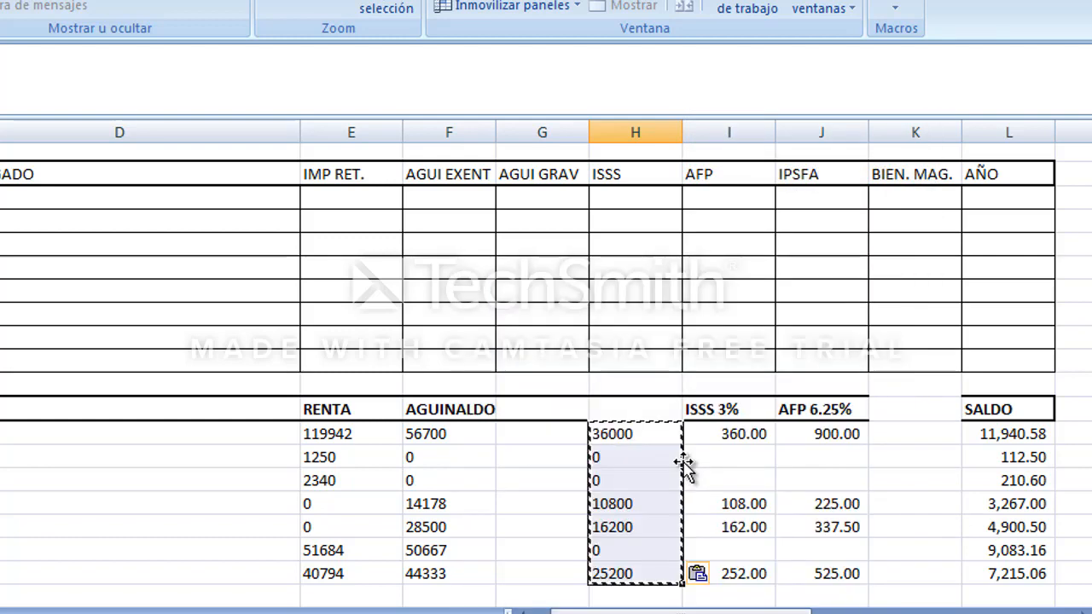
{"action": "key", "text": "Right"}
{"action": "key", "text": "Escape"}
{"action": "key", "text": "super"}
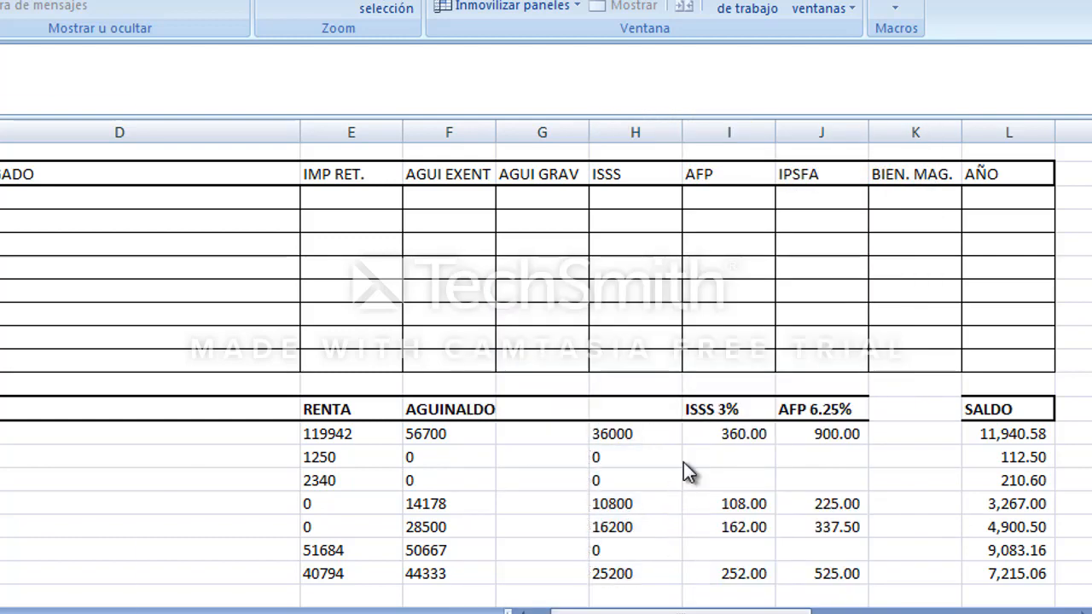
Delete the ISSS 3% amounts in I18:I24, shifting the cells to the left.
{"action": "left_click", "coordinate": [722, 445]}
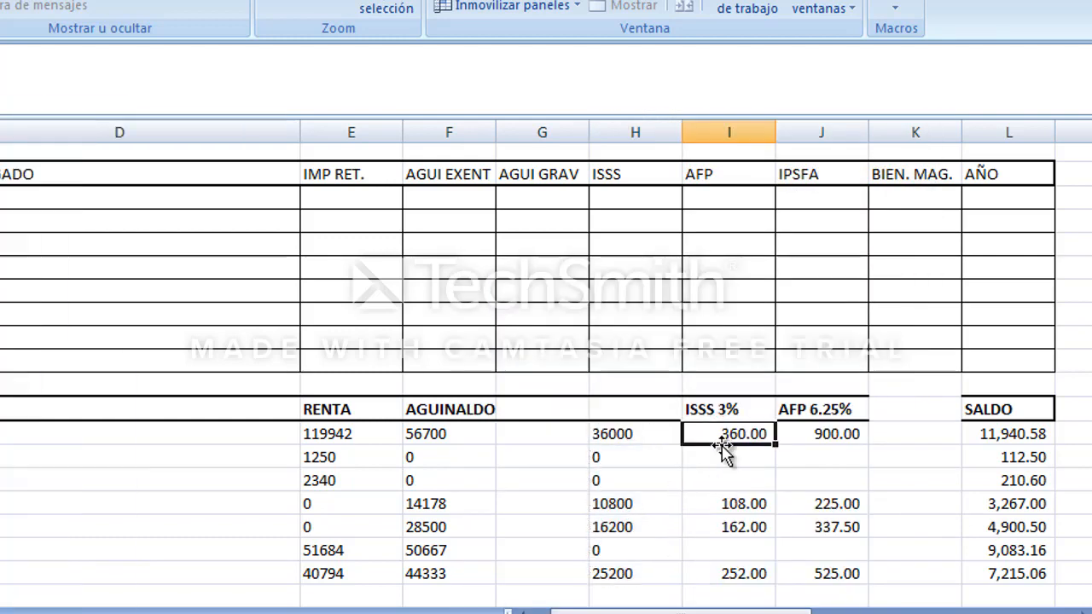
{"action": "key", "text": "shift+Down"}
{"action": "key", "text": "shift+Down"}
{"action": "key", "text": "shift+Down"}
{"action": "key", "text": "shift+Down"}
{"action": "key", "text": "shift+Down"}
{"action": "key", "text": "shift+Down"}
{"action": "key", "text": "shift+Up"}
{"action": "key", "text": "shift+Down"}
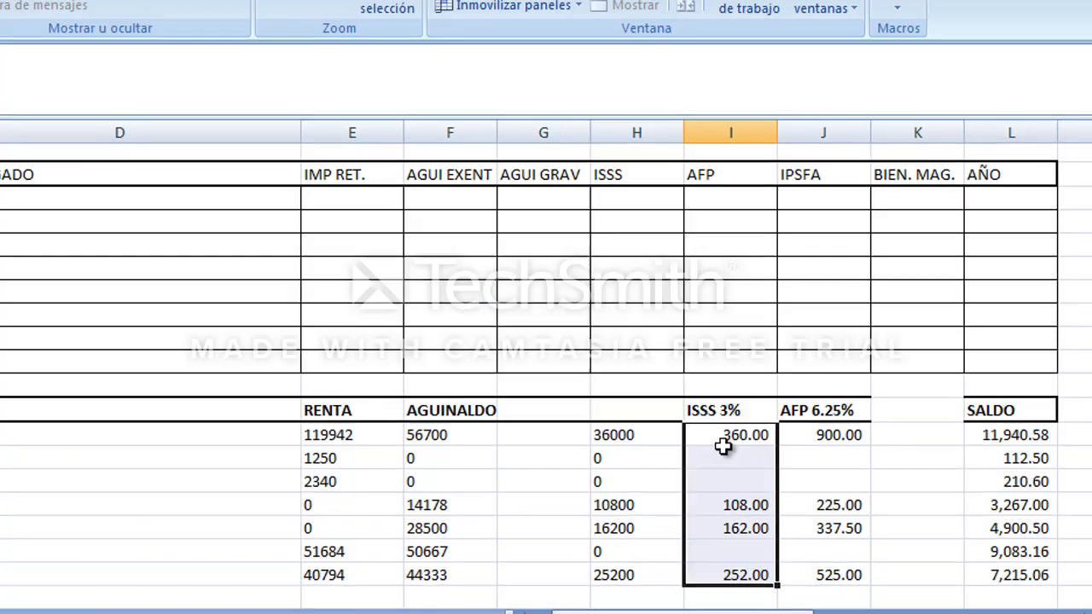
{"action": "key", "text": "ctrl+minus"}
{"action": "key", "text": "Down"}
{"action": "key", "text": "Down"}
{"action": "key", "text": "Down"}
{"action": "key", "text": "Return"}
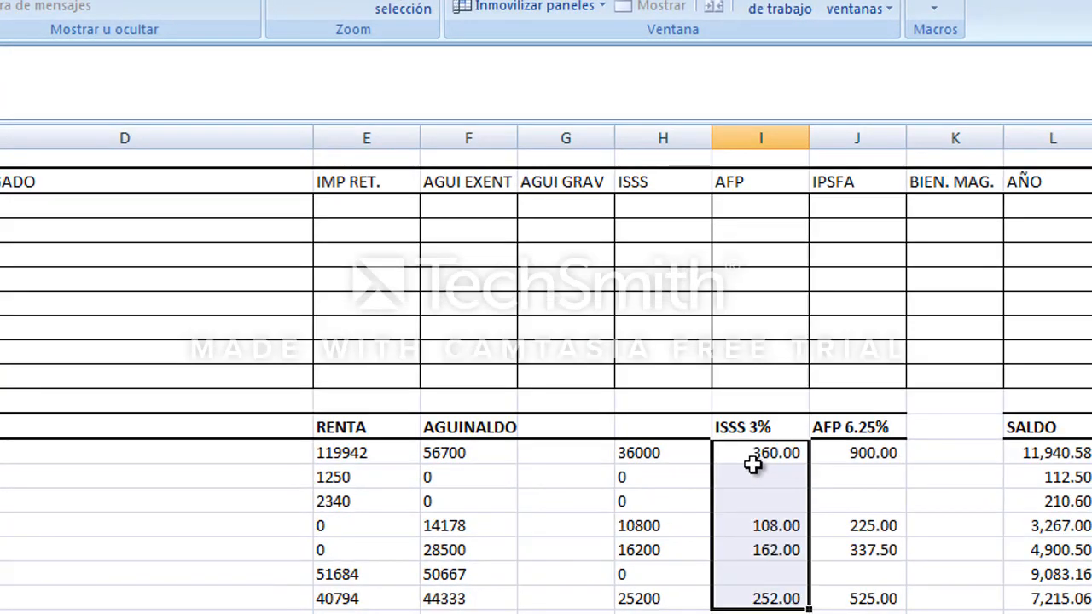
{"action": "key", "text": "ctrl+minus"}
{"action": "key", "text": "Return"}
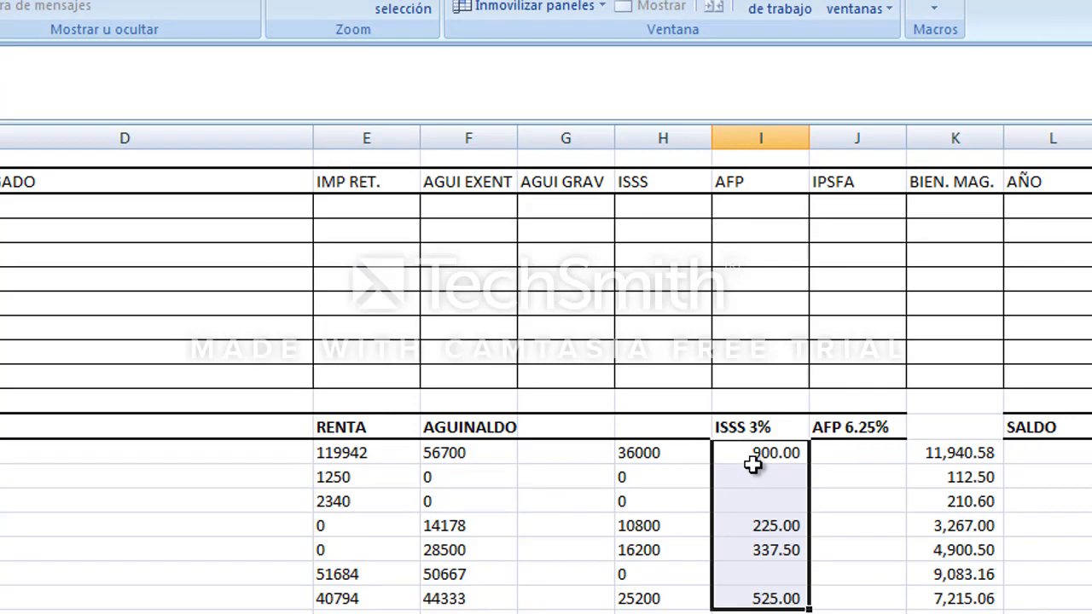
Move the AFP 6.25% header from J17 into I17.
{"action": "key", "text": "Right"}
{"action": "key", "text": "Left"}
{"action": "key", "text": "Up"}
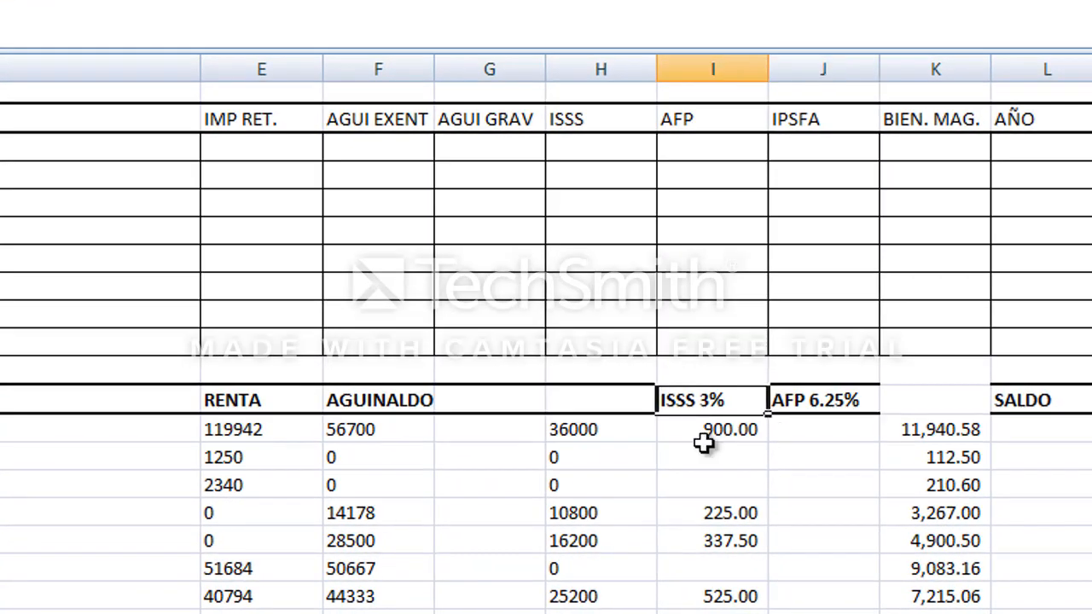
{"action": "key", "text": "Down"}
{"action": "key", "text": "Down"}
{"action": "key", "text": "Down"}
{"action": "key", "text": "Down"}
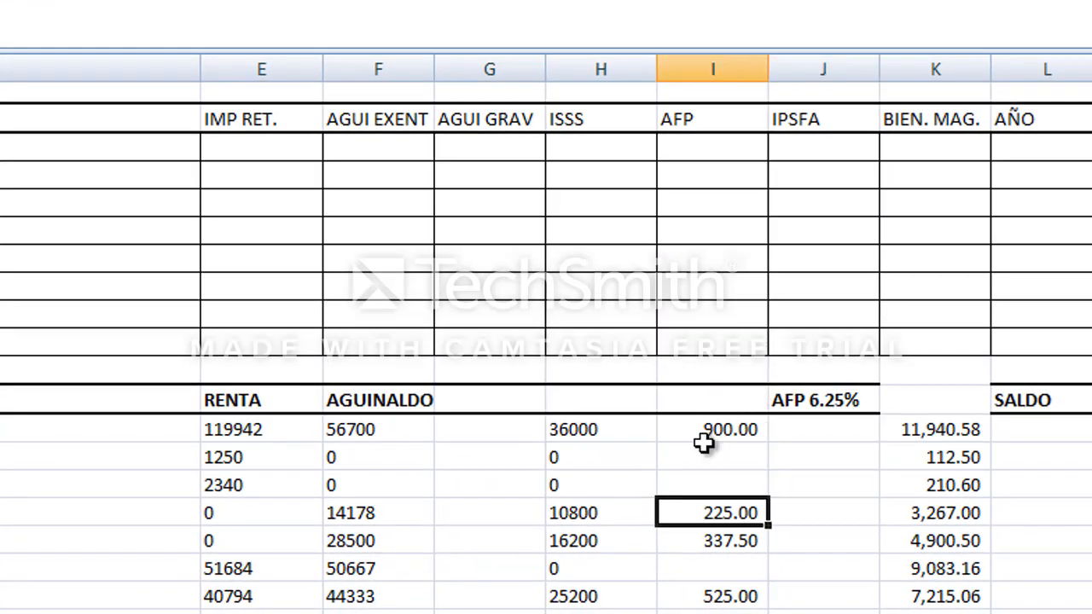
{"action": "key", "text": "Up"}
{"action": "key", "text": "Up"}
{"action": "key", "text": "Up"}
{"action": "key", "text": "Up"}
{"action": "key", "text": "Right"}
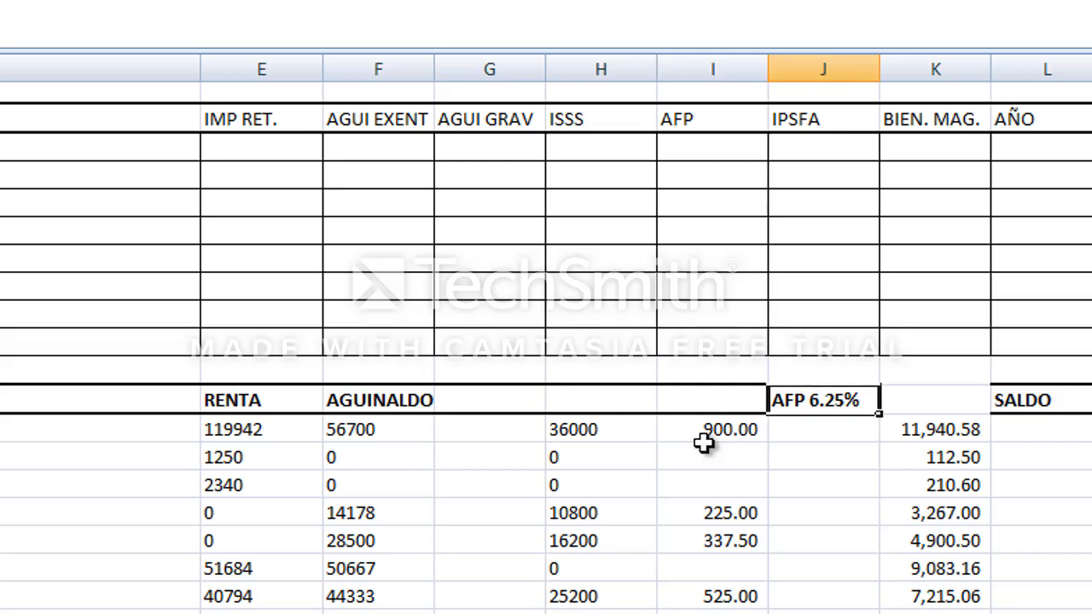
{"action": "key", "text": "ctrl+x"}
{"action": "key", "text": "Left"}
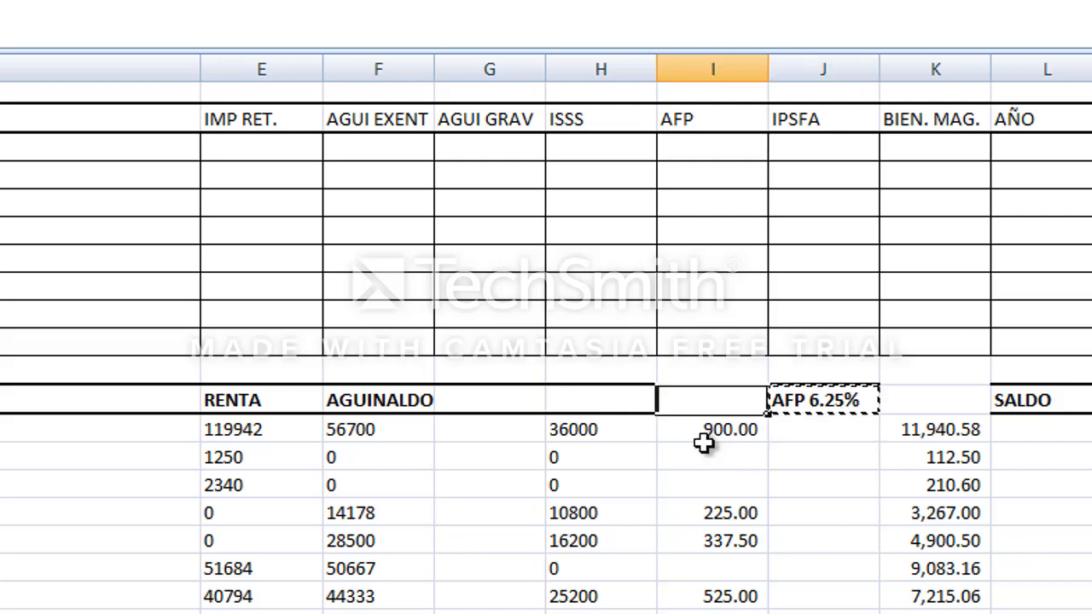
{"action": "key", "text": "ctrl+v"}
{"action": "left_click", "coordinate": [704, 440]}
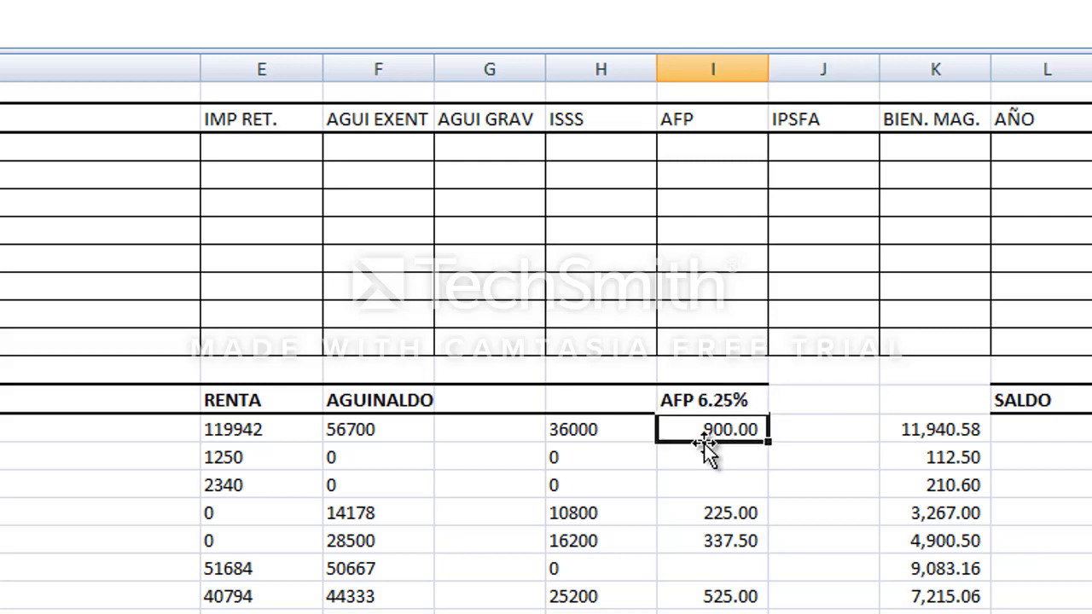
Insert blank cells at I18:I24, shifting the AFP 6.25% amounts one column to the right.
{"action": "key", "text": "shift+Down"}
{"action": "key", "text": "shift+Down"}
{"action": "key", "text": "shift+Down"}
{"action": "key", "text": "shift+Down"}
{"action": "key", "text": "shift+Down"}
{"action": "key", "text": "shift+Down"}
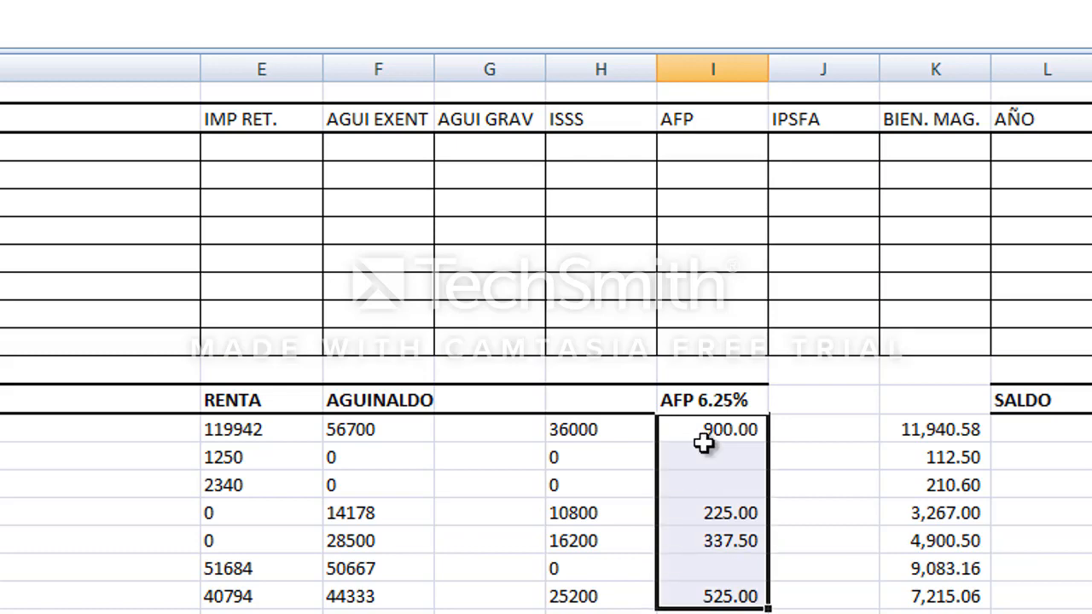
{"action": "key", "text": "ctrl+plus"}
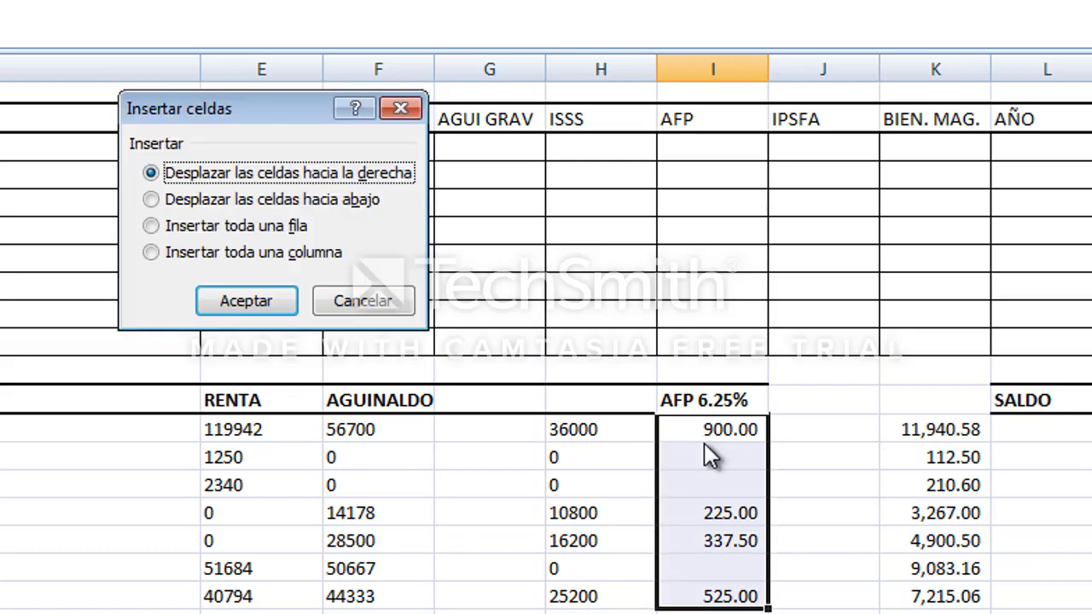
{"action": "key", "text": "Return"}
Enter the formula =J18*100 in I18, applying General format to the cell and re-entering it so it calculates.
{"action": "left_click", "coordinate": [705, 440]}
{"action": "type", "text": "="}
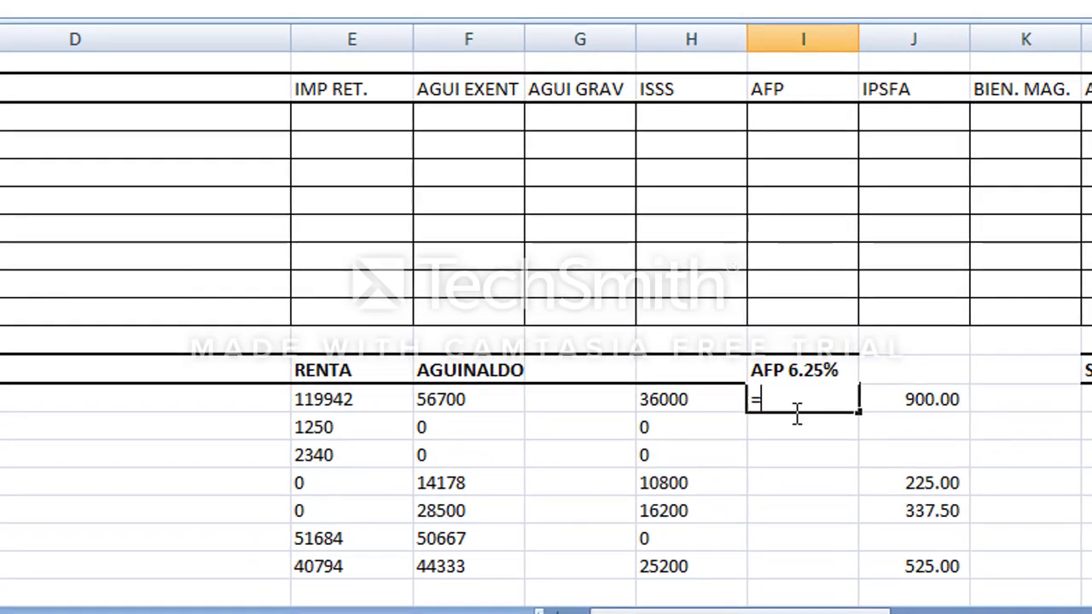
{"action": "key", "text": "Right"}
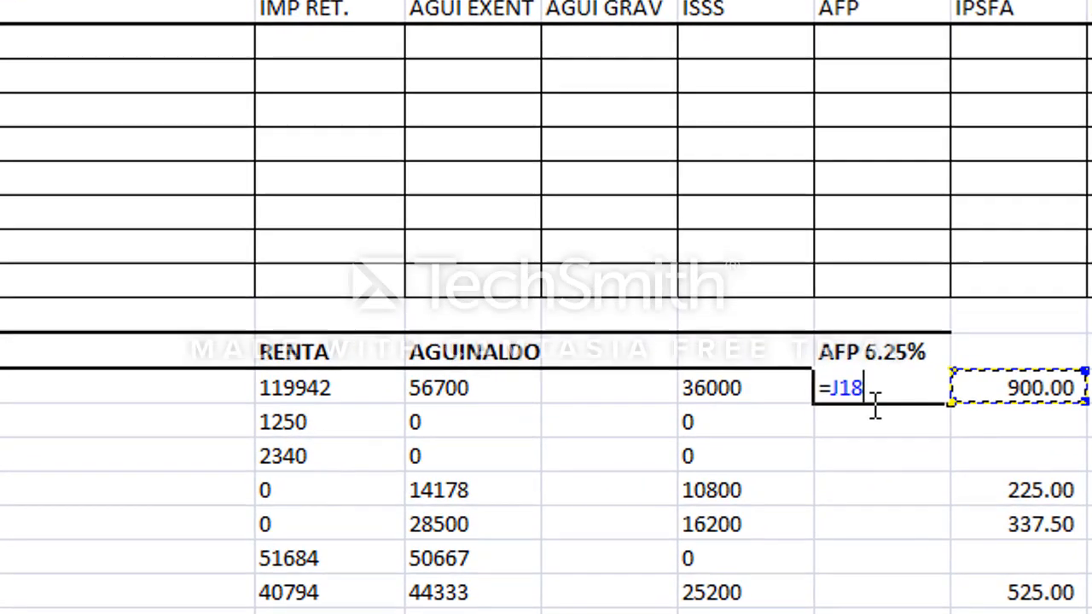
{"action": "type", "text": "*10"}
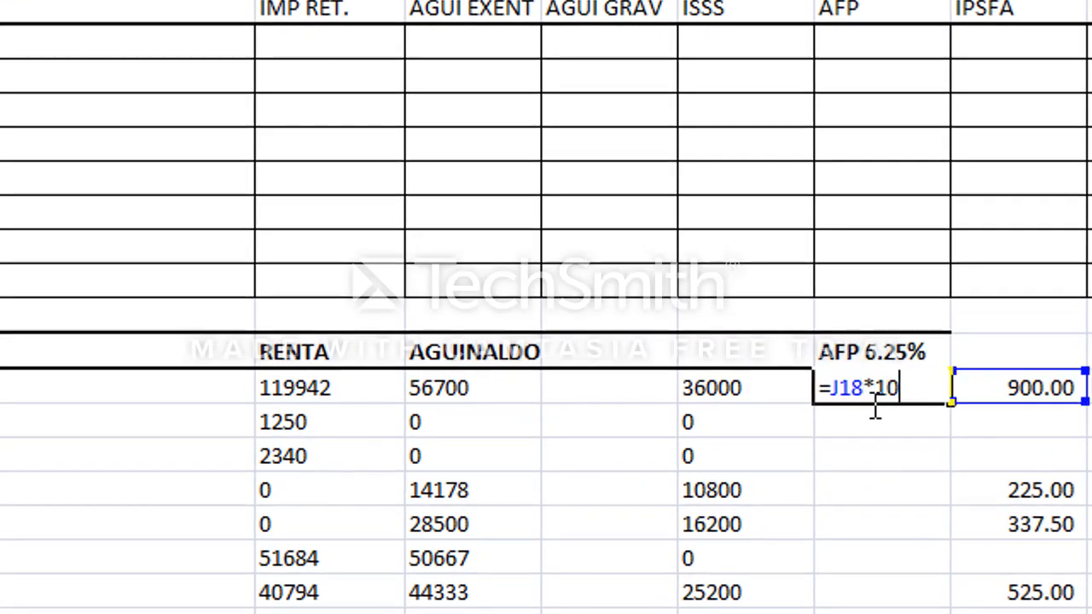
{"action": "type", "text": "0"}
{"action": "key", "text": "Return"}
{"action": "left_click", "coordinate": [873, 403]}
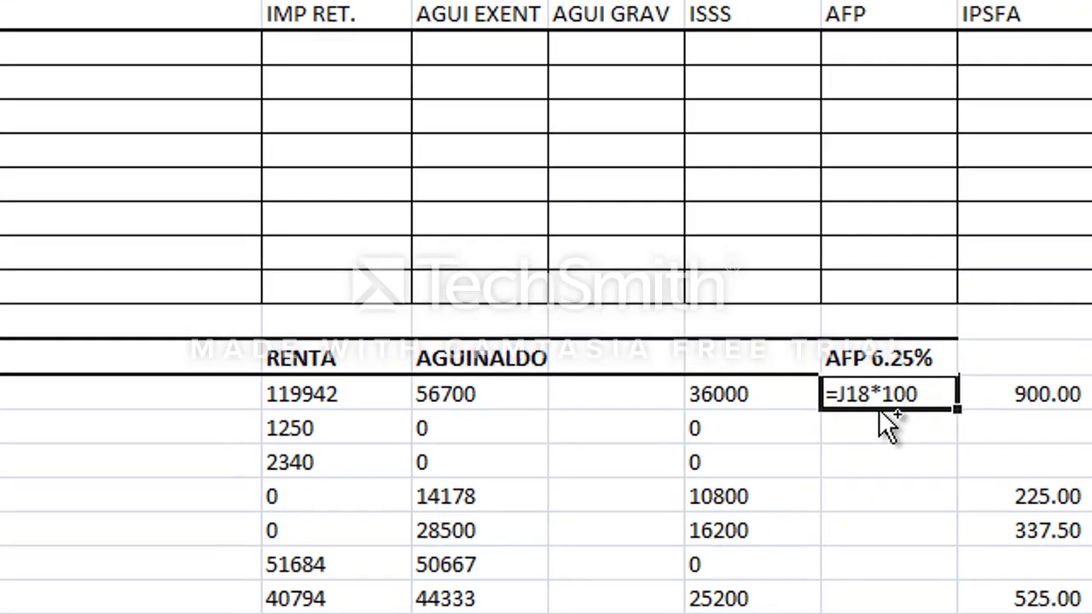
{"action": "key", "text": "ctrl+1"}
{"action": "left_click", "coordinate": [213, 75]}
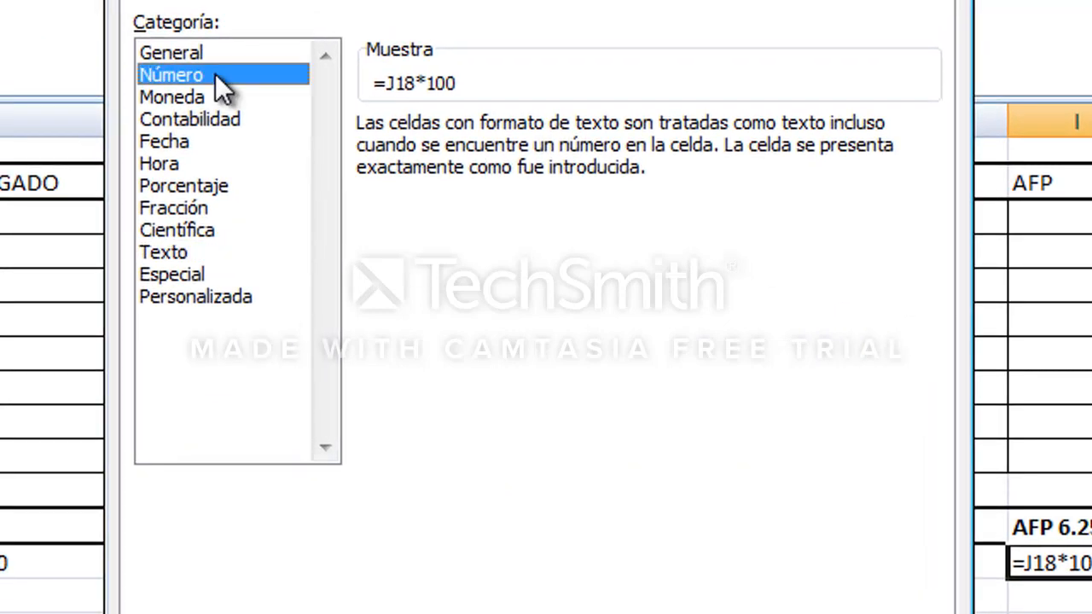
{"action": "left_click", "coordinate": [198, 44]}
{"action": "key", "text": "Return"}
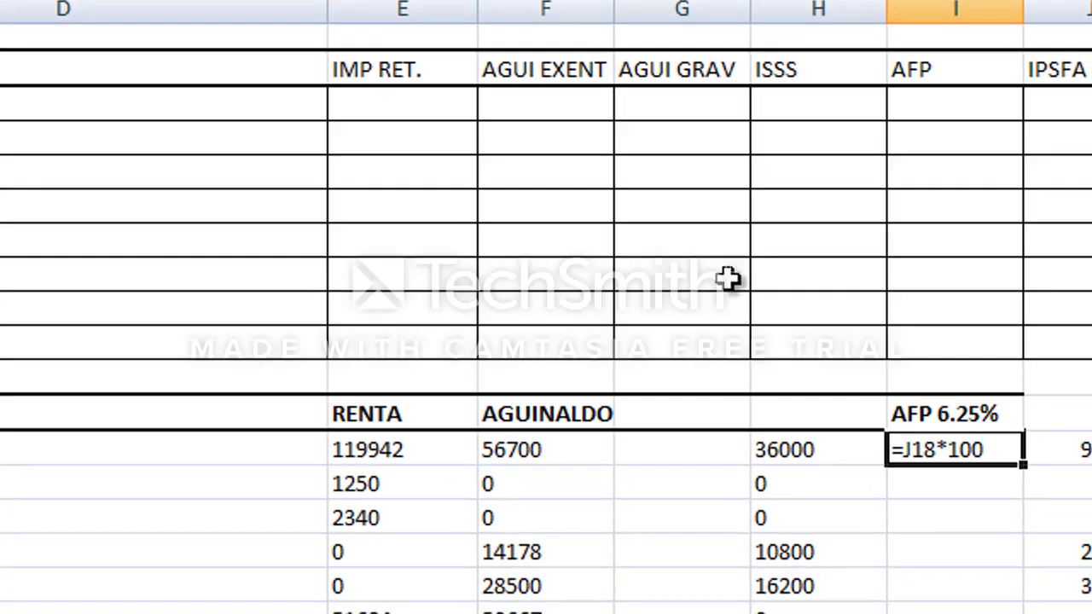
{"action": "key", "text": "F2"}
{"action": "key", "text": "Return"}
{"action": "key", "text": "Up"}
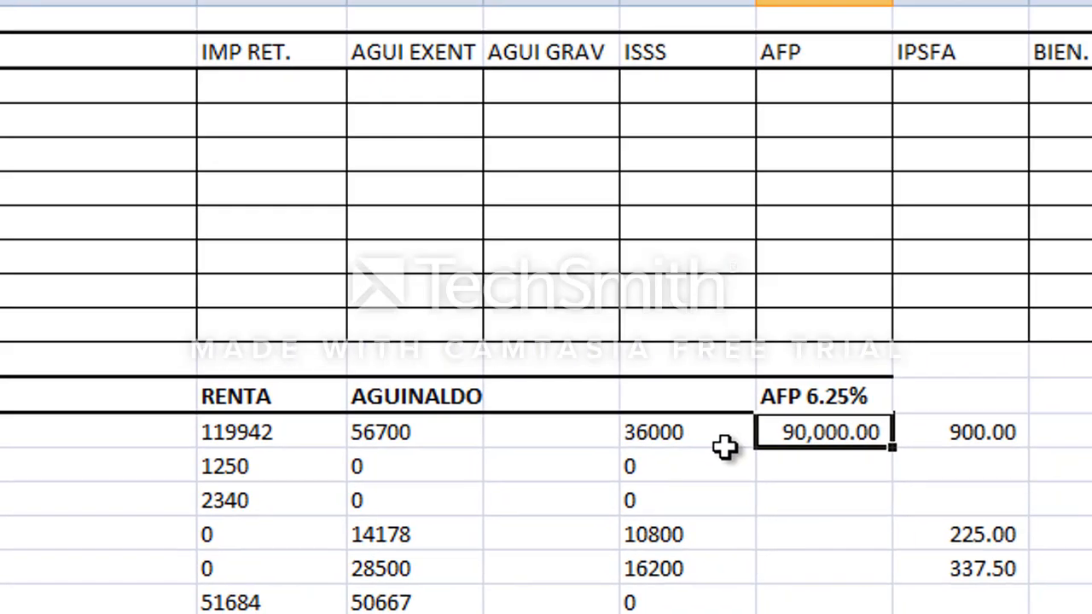
Format cell I18 with the Texto category.
{"action": "right_click", "coordinate": [944, 431]}
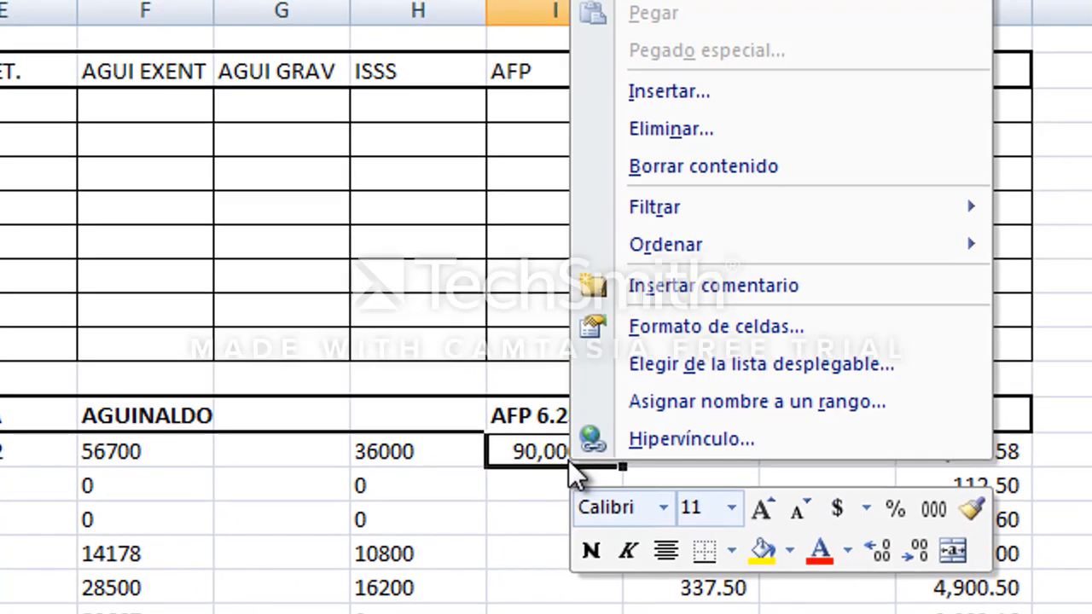
{"action": "left_click", "coordinate": [773, 324]}
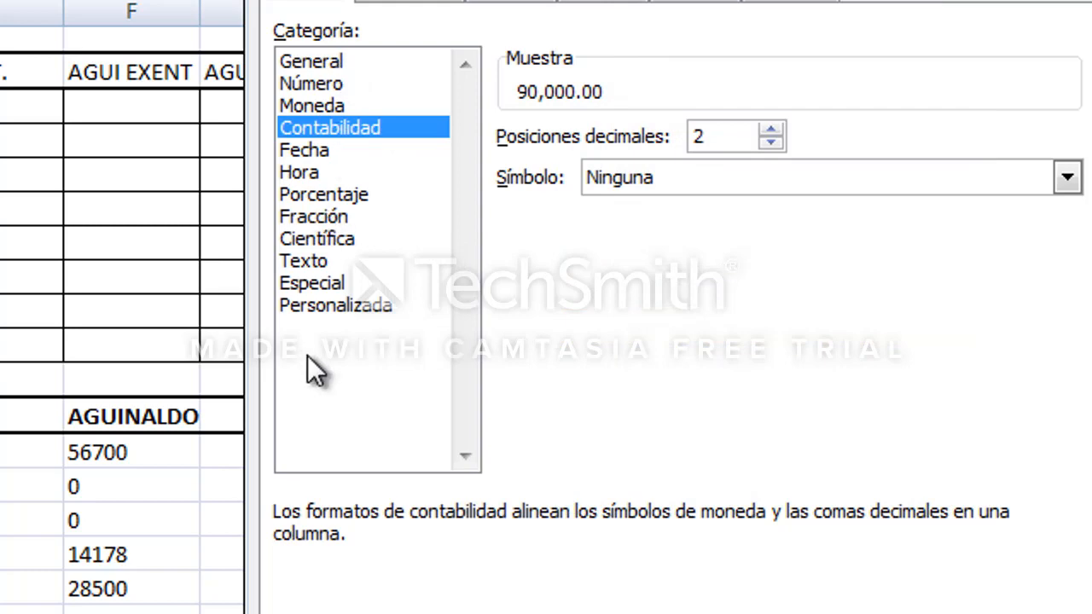
{"action": "double_click", "coordinate": [307, 259]}
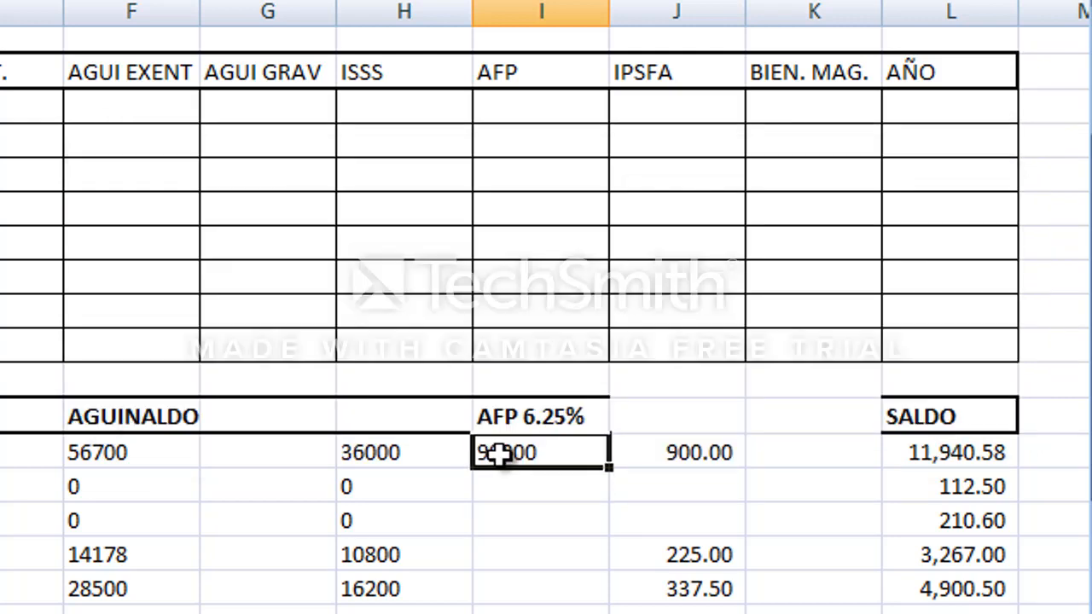
Copy the I18 formula and paste it down into I19:I24.
{"action": "key", "text": "ctrl+c"}
{"action": "key", "text": "Down"}
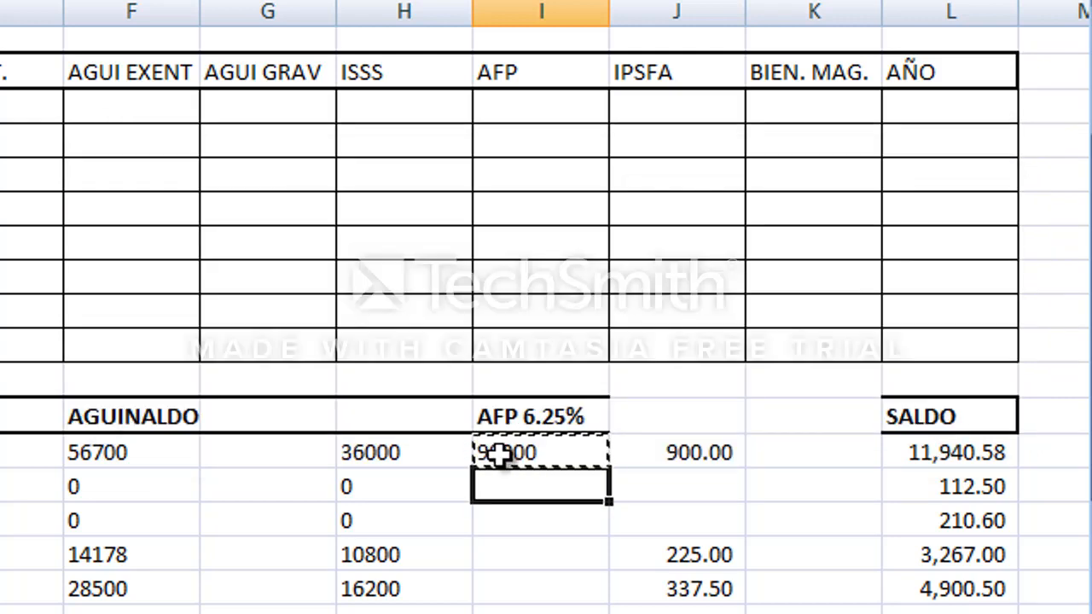
{"action": "key", "text": "shift+Down"}
{"action": "key", "text": "shift+Down"}
{"action": "key", "text": "shift+Down"}
{"action": "key", "text": "ctrl+v"}
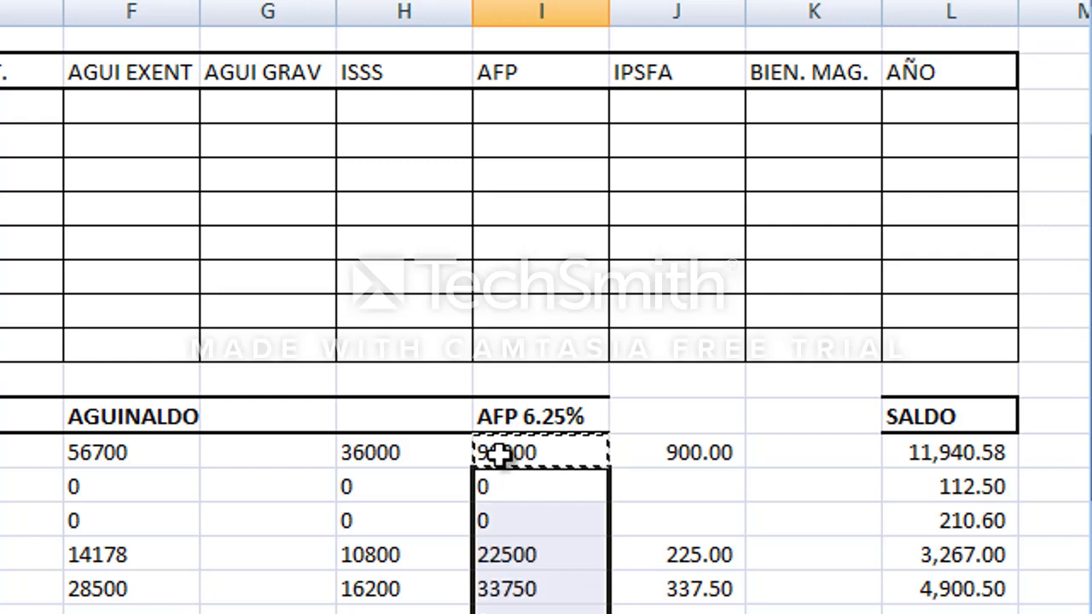
Copy I18:I24 and paste them back in place as values only.
{"action": "key", "text": "Up"}
{"action": "key", "text": "shift+Down"}
{"action": "key", "text": "shift+Down"}
{"action": "key", "text": "shift+Down"}
{"action": "key", "text": "shift+Down"}
{"action": "key", "text": "shift+Down"}
{"action": "key", "text": "shift+Down"}
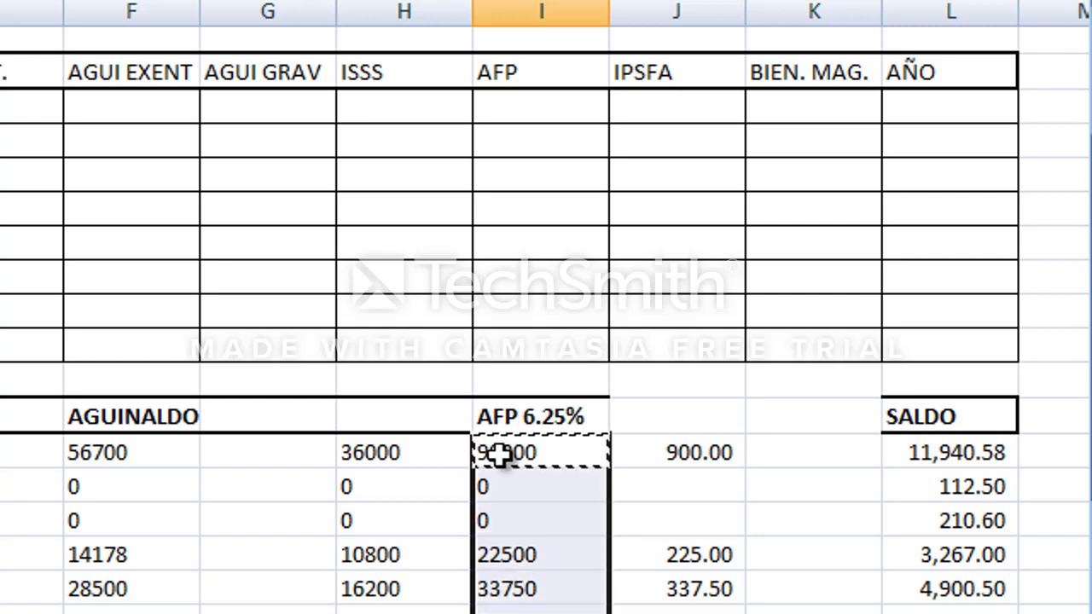
{"action": "key", "text": "ctrl+c"}
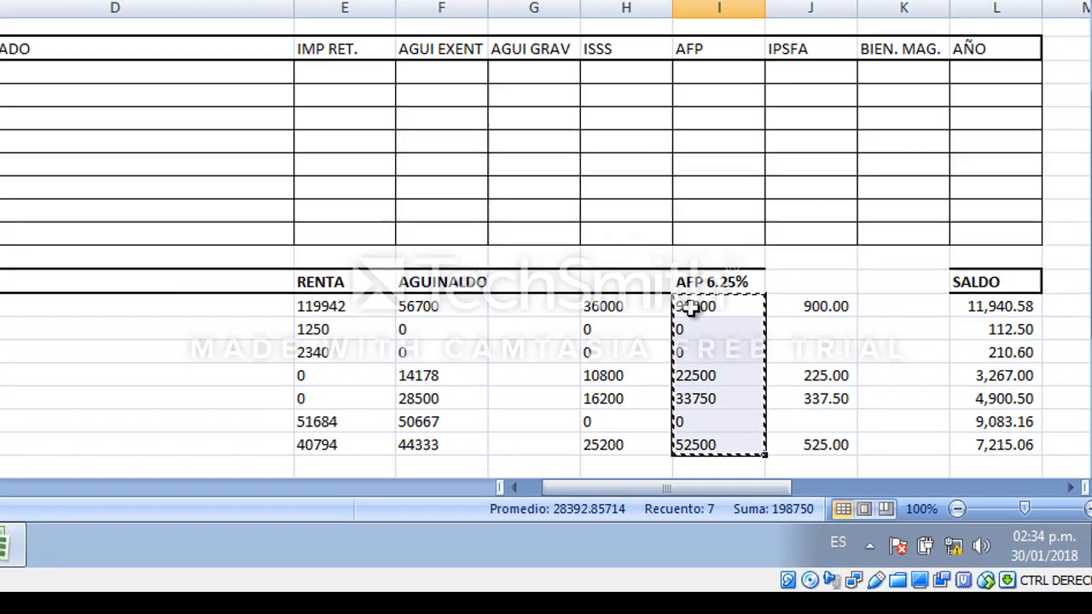
{"action": "key", "text": "shift+F10"}
{"action": "key", "text": "Down"}
{"action": "key", "text": "Down"}
{"action": "key", "text": "Return"}
{"action": "key", "text": "Down"}
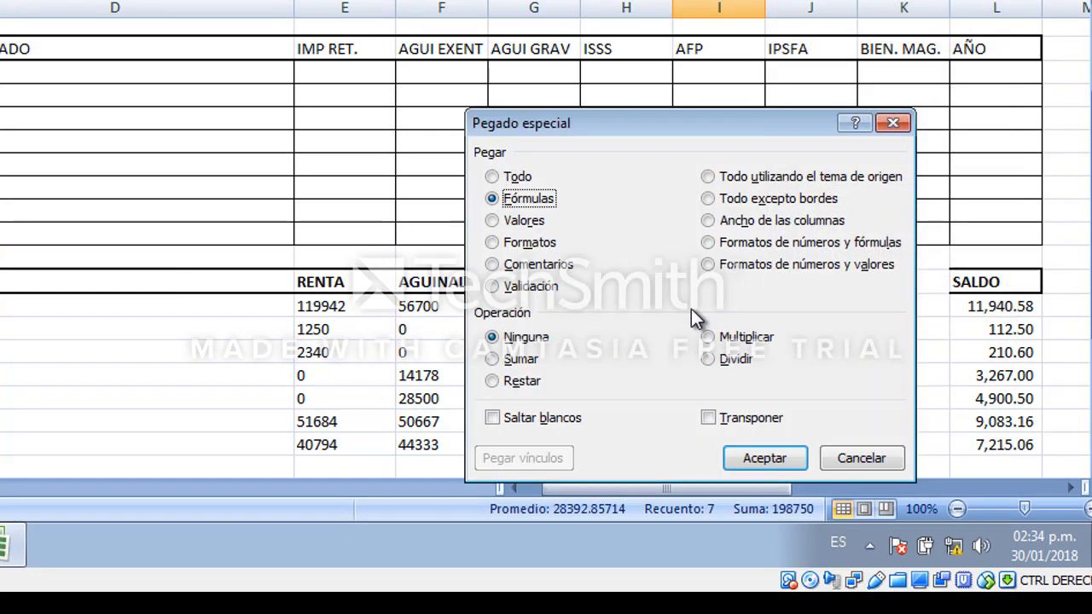
{"action": "key", "text": "Down"}
{"action": "key", "text": "Return"}
{"action": "key", "text": "Escape"}
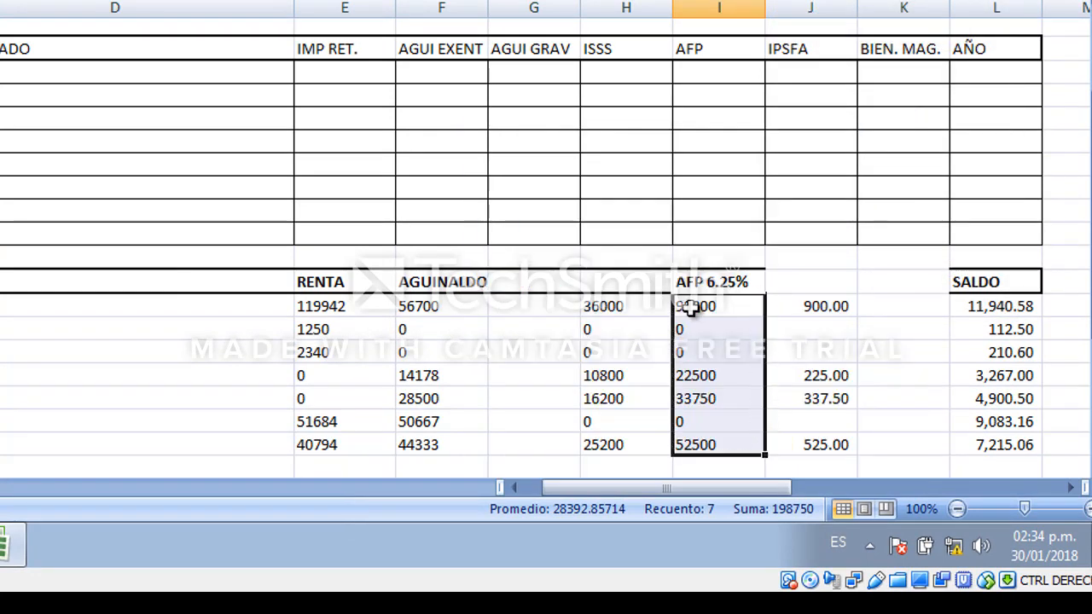
Clear the original AFP amounts in J18:J24.
{"action": "key", "text": "Right"}
{"action": "key", "text": "shift+Down"}
{"action": "key", "text": "shift+Down"}
{"action": "key", "text": "shift+Down"}
{"action": "key", "text": "shift+Down"}
{"action": "key", "text": "shift+Down"}
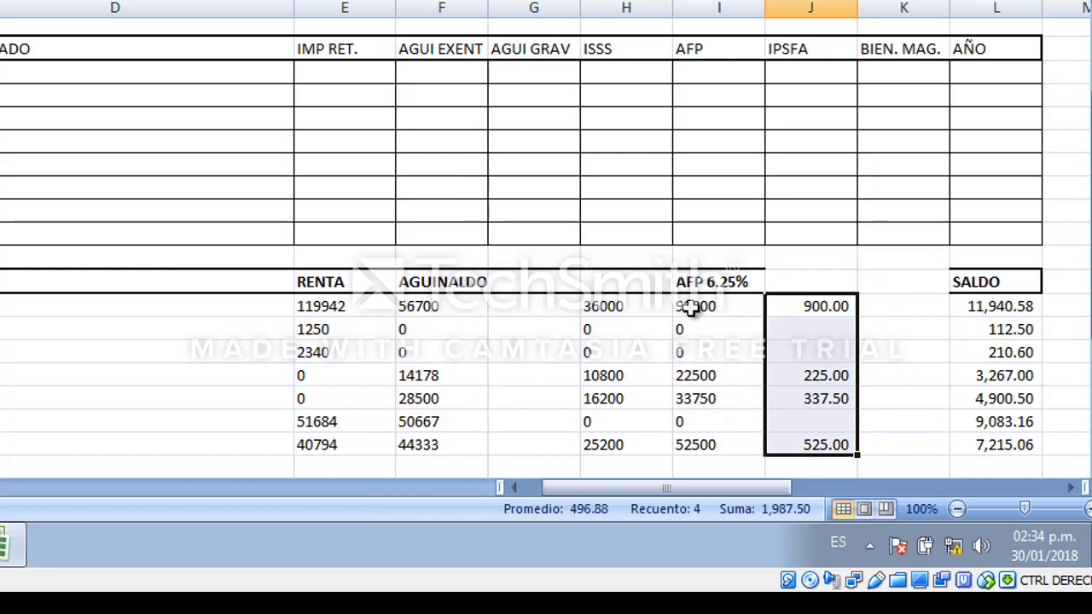
{"action": "key", "text": "Delete"}
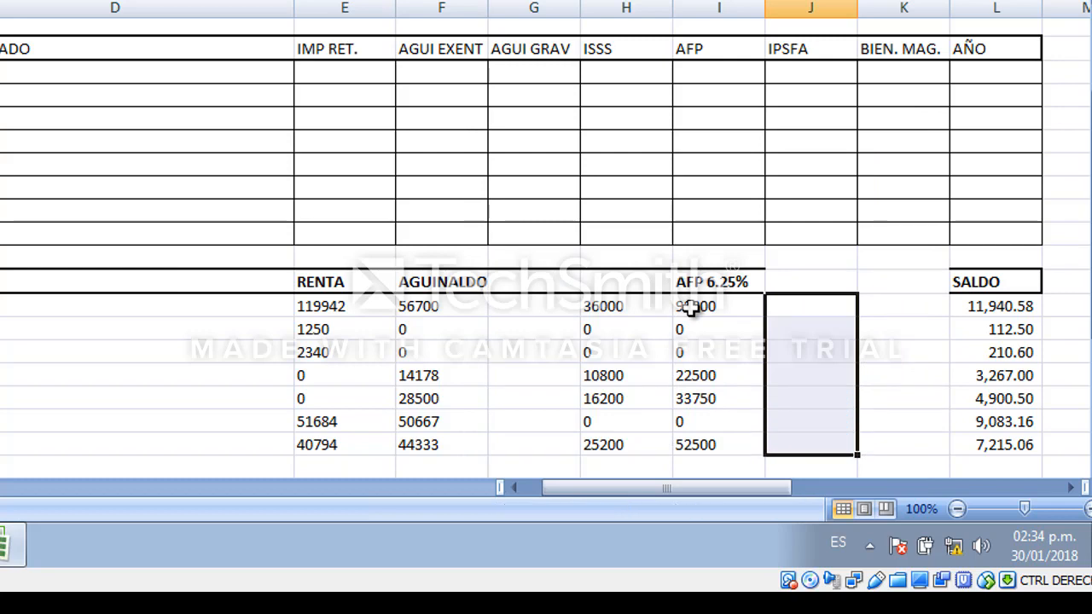
Clear the leftover SALDO header and values in column L together with the cells beside the AFP column.
{"action": "key", "text": "Up"}
{"action": "key", "text": "shift+Right"}
{"action": "key", "text": "shift+Right"}
{"action": "key", "text": "shift+Down"}
{"action": "key", "text": "shift+Down"}
{"action": "key", "text": "shift+Down"}
{"action": "key", "text": "shift+Down"}
{"action": "key", "text": "shift+Down"}
{"action": "key", "text": "shift+Down"}
{"action": "key", "text": "shift+Down"}
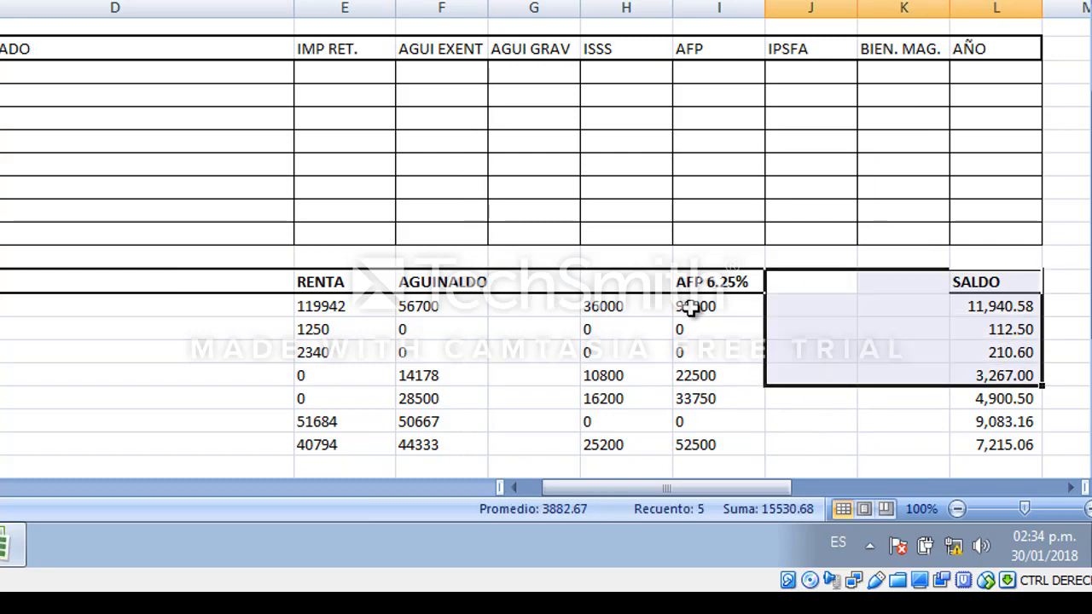
{"action": "key", "text": "Delete"}
{"action": "key", "text": "Left"}
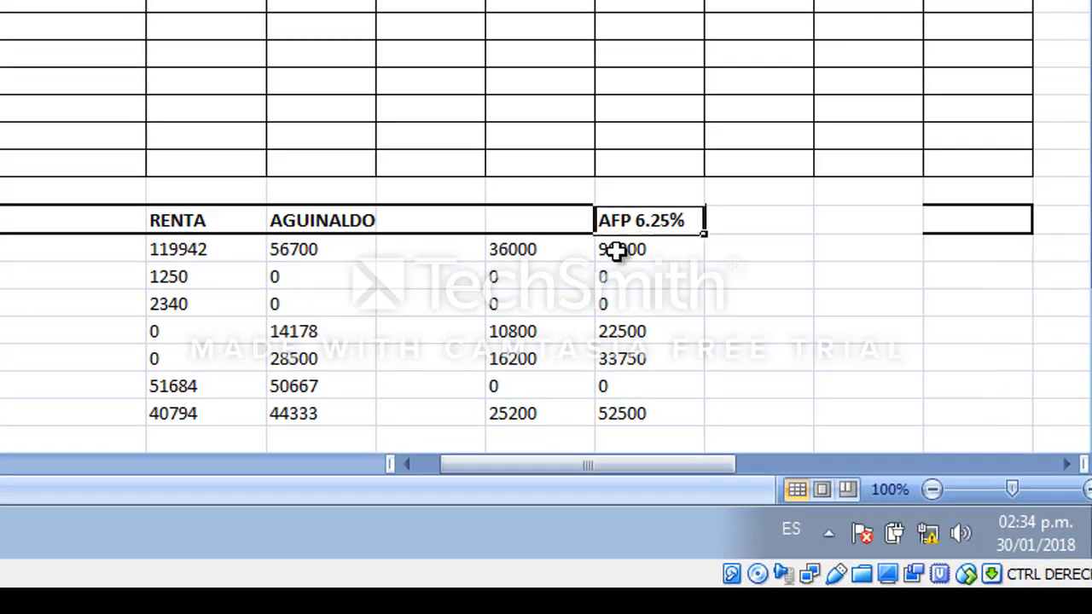
{"action": "key", "text": "Left"}
{"action": "key", "text": "Left"}
{"action": "key", "text": "Right"}
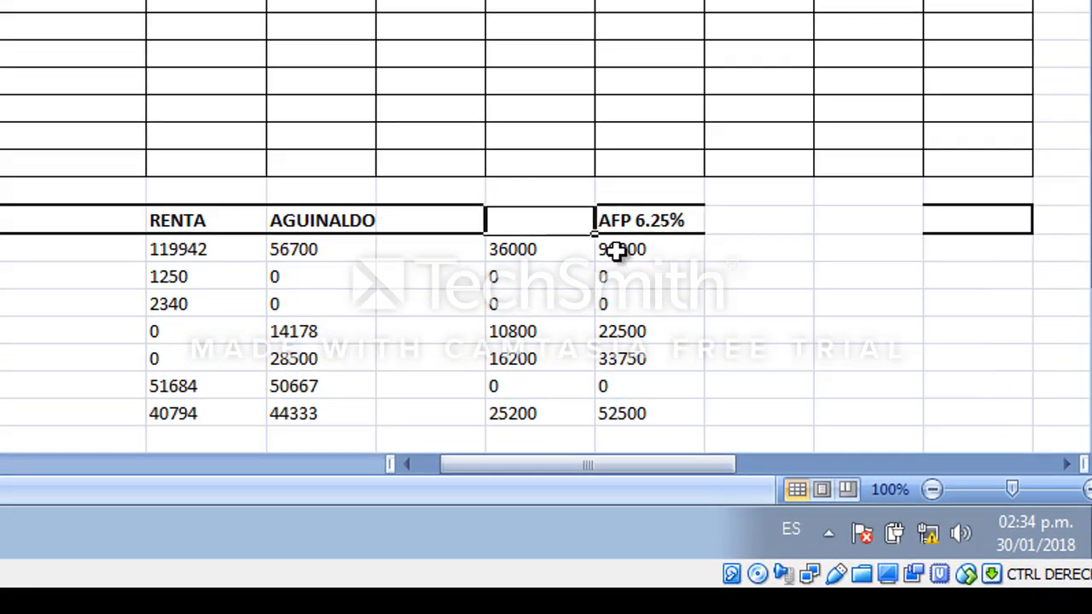
{"action": "key", "text": "Down"}
{"action": "key", "text": "Left"}
{"action": "key", "text": "Left"}
{"action": "key", "text": "Down"}
{"action": "key", "text": "Down"}
{"action": "key", "text": "Down"}
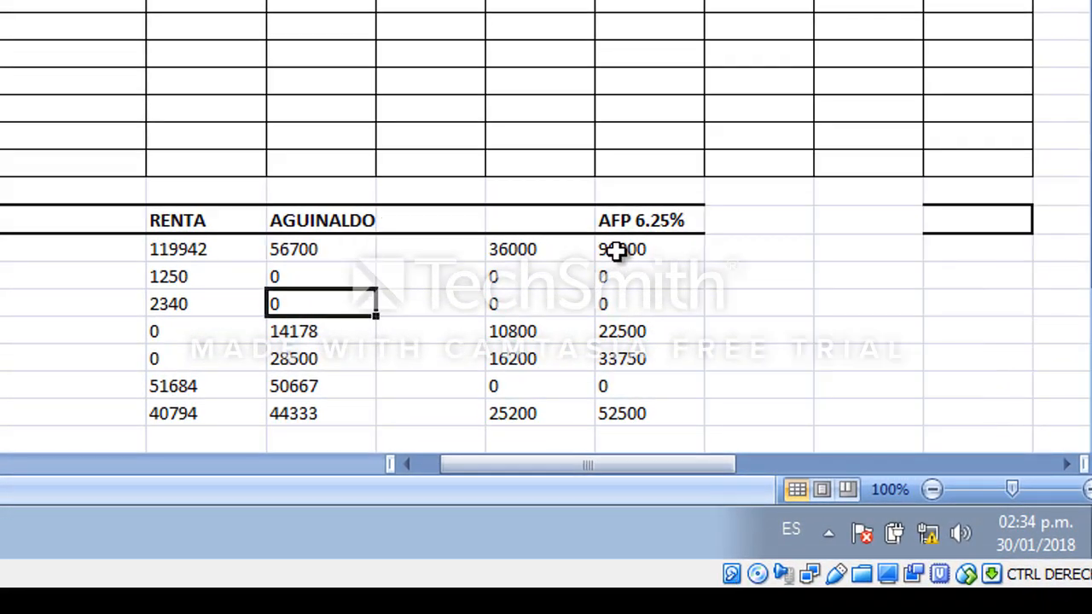
{"action": "key", "text": "Right"}
{"action": "key", "text": "Right"}
{"action": "key", "text": "Right"}
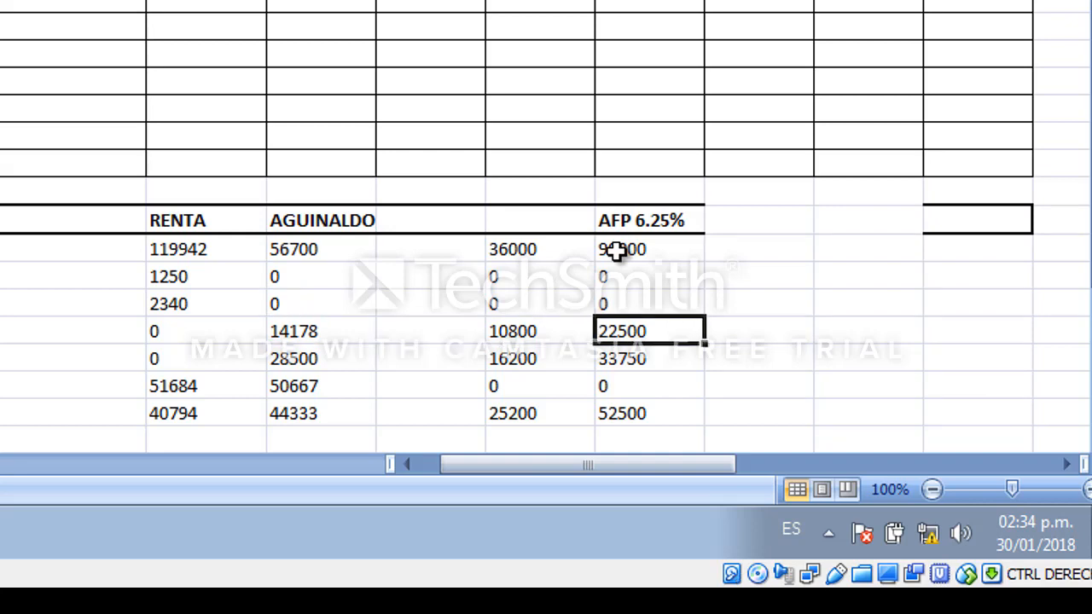
{"action": "key", "text": "Up"}
{"action": "key", "text": "Up"}
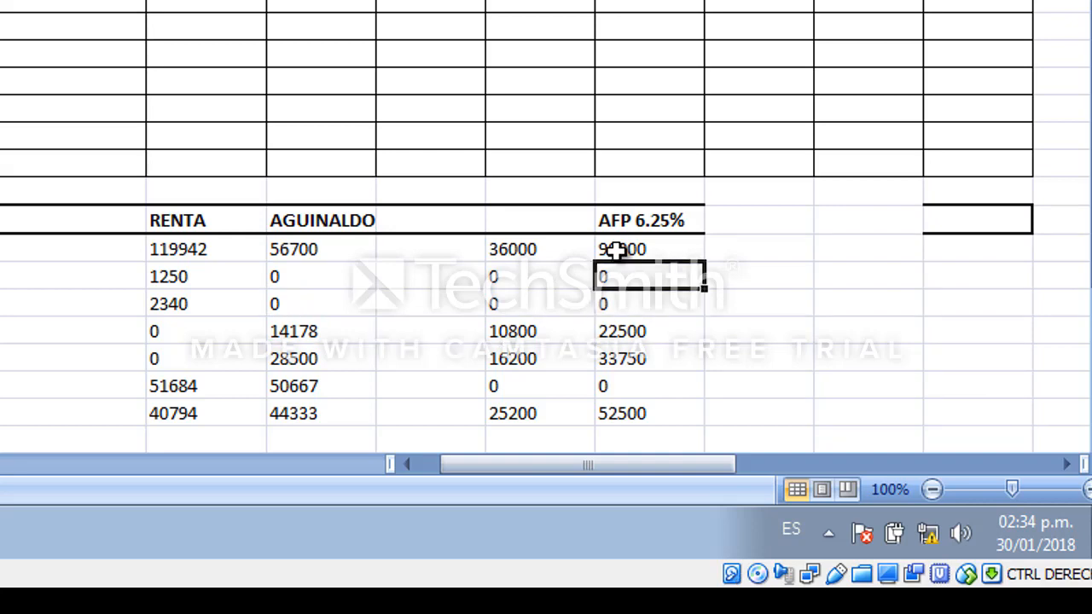
Copy the 0 from I19 and paste it into J18:K24 under IPSFA and BIEN. MAG.
{"action": "key", "text": "ctrl+c"}
{"action": "key", "text": "Right"}
{"action": "key", "text": "Up"}
{"action": "key", "text": "shift+Right"}
{"action": "key", "text": "shift+Down"}
{"action": "key", "text": "shift+Down"}
{"action": "key", "text": "shift+Down"}
{"action": "key", "text": "shift+Down"}
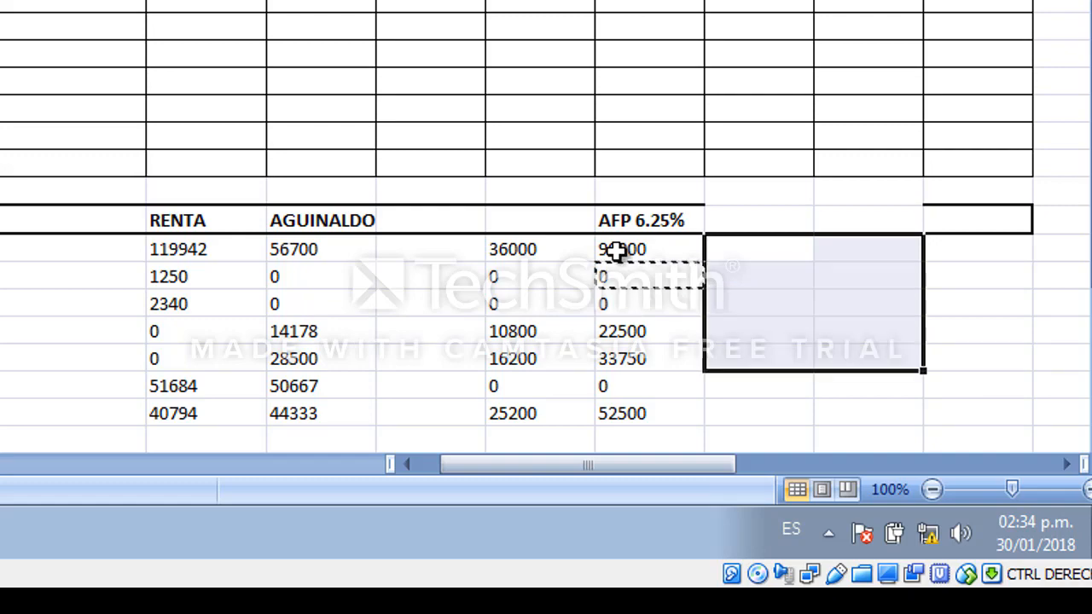
{"action": "key", "text": "shift+Down"}
{"action": "key", "text": "shift+Down"}
{"action": "key", "text": "ctrl+v"}
{"action": "key", "text": "Down"}
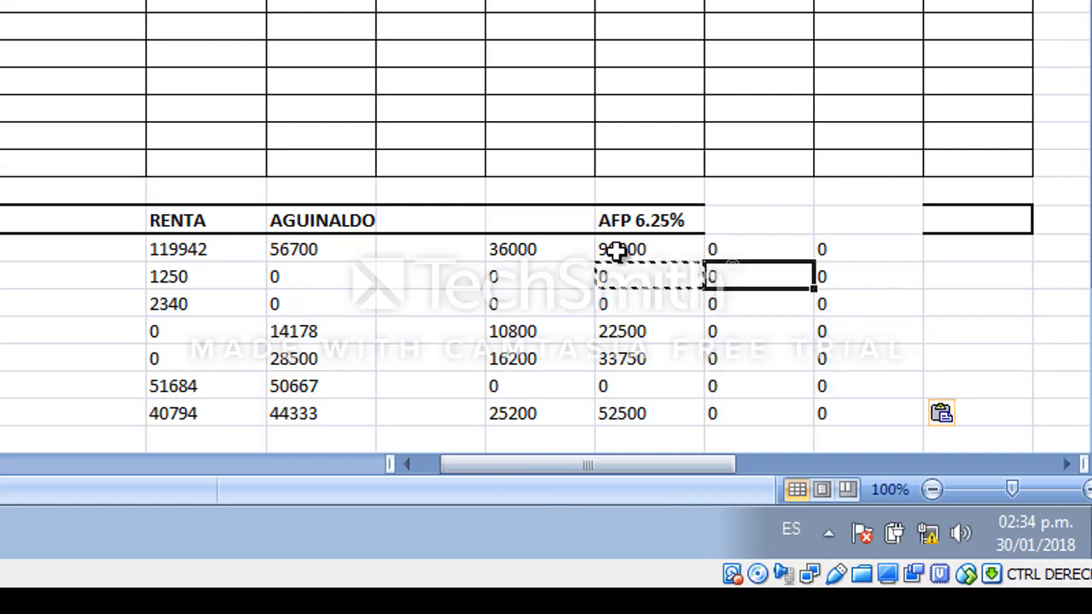
{"action": "key", "text": "Escape"}
Enter 2017 in L18 under the AÑO column.
{"action": "key", "text": "Down"}
{"action": "key", "text": "Up"}
{"action": "key", "text": "Up"}
{"action": "key", "text": "Right"}
{"action": "key", "text": "Right"}
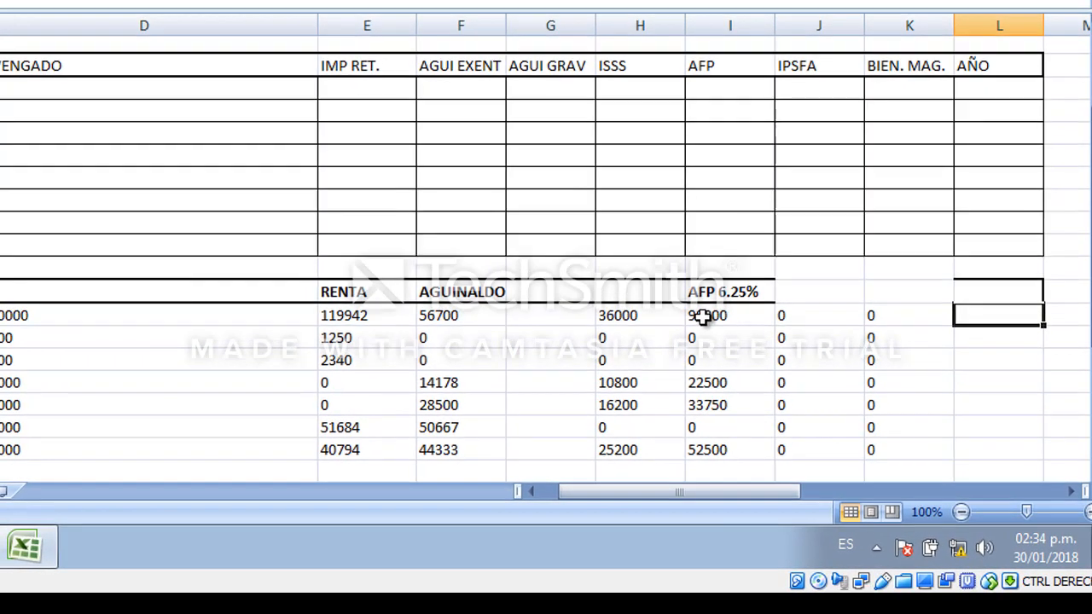
{"action": "type", "text": "2017"}
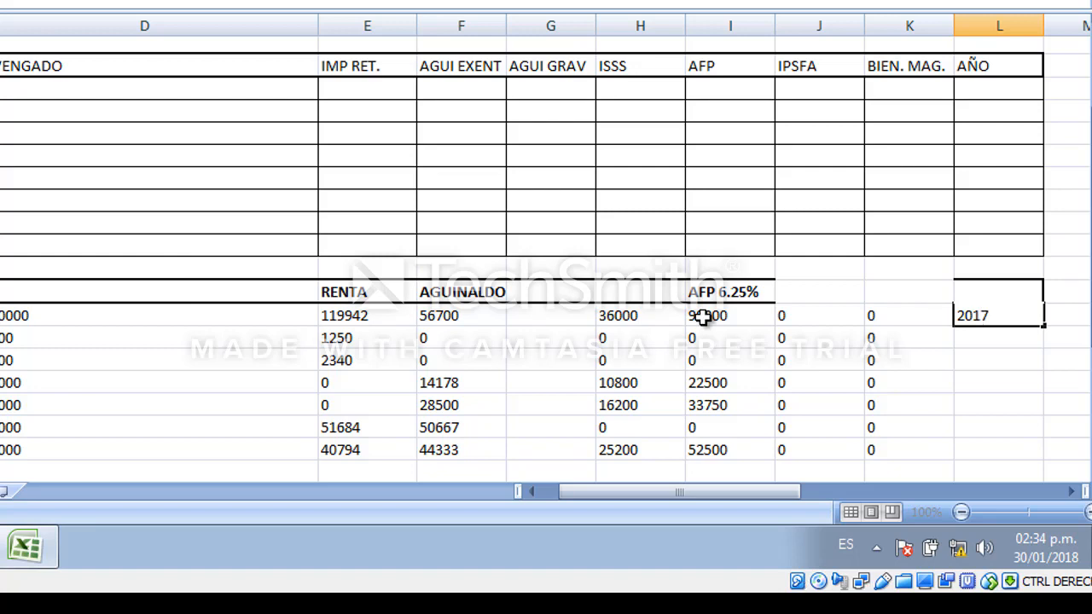
{"action": "key", "text": "Return"}
{"action": "key", "text": "Up"}
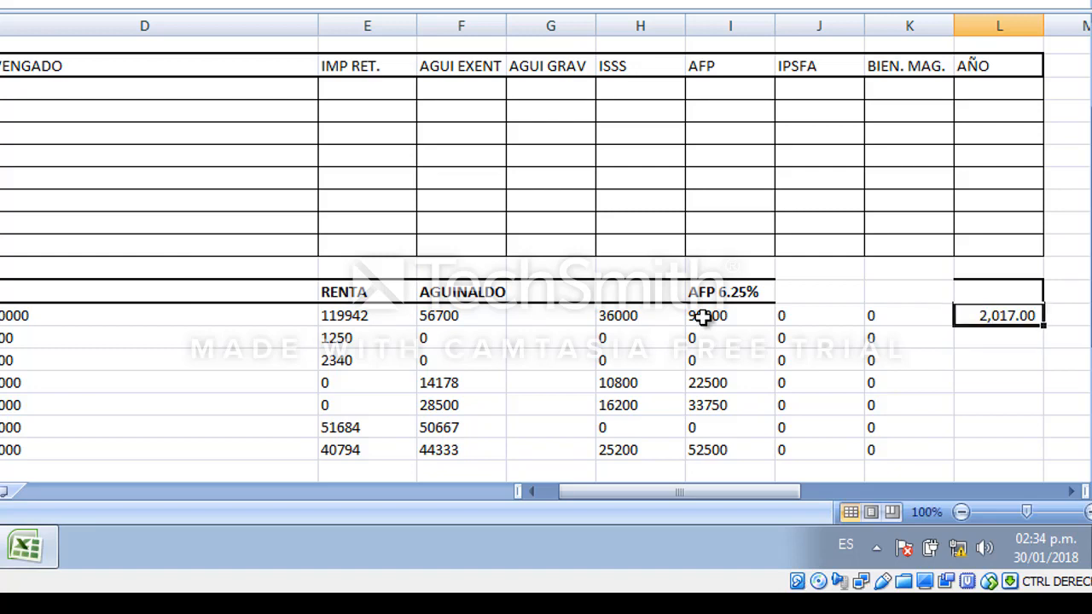
Format cell L18 with the Texto category.
{"action": "key", "text": "ctrl+1"}
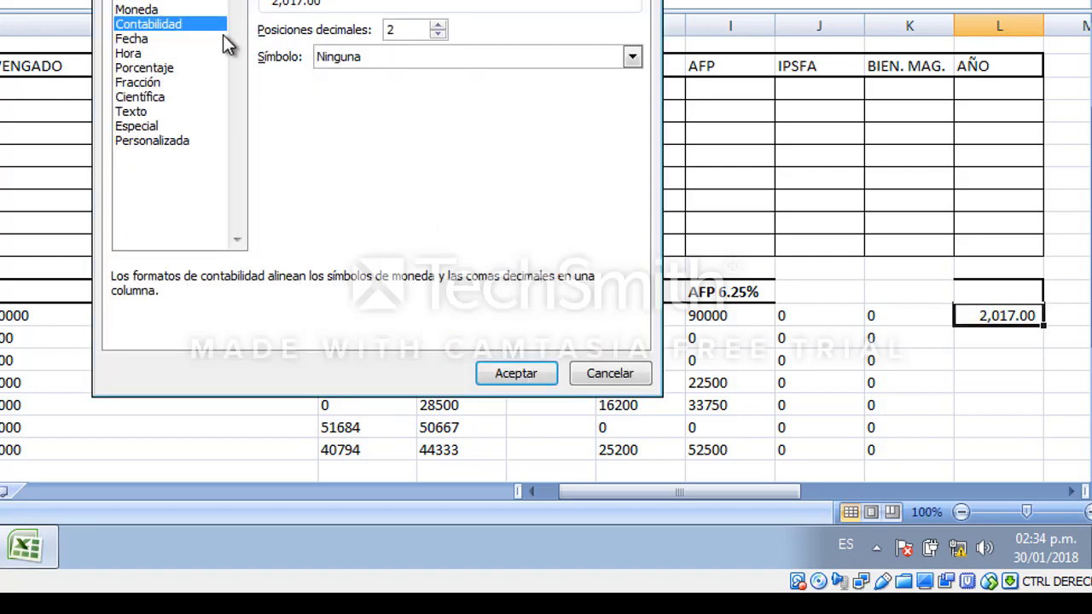
{"action": "left_click", "coordinate": [128, 112]}
{"action": "key", "text": "Return"}
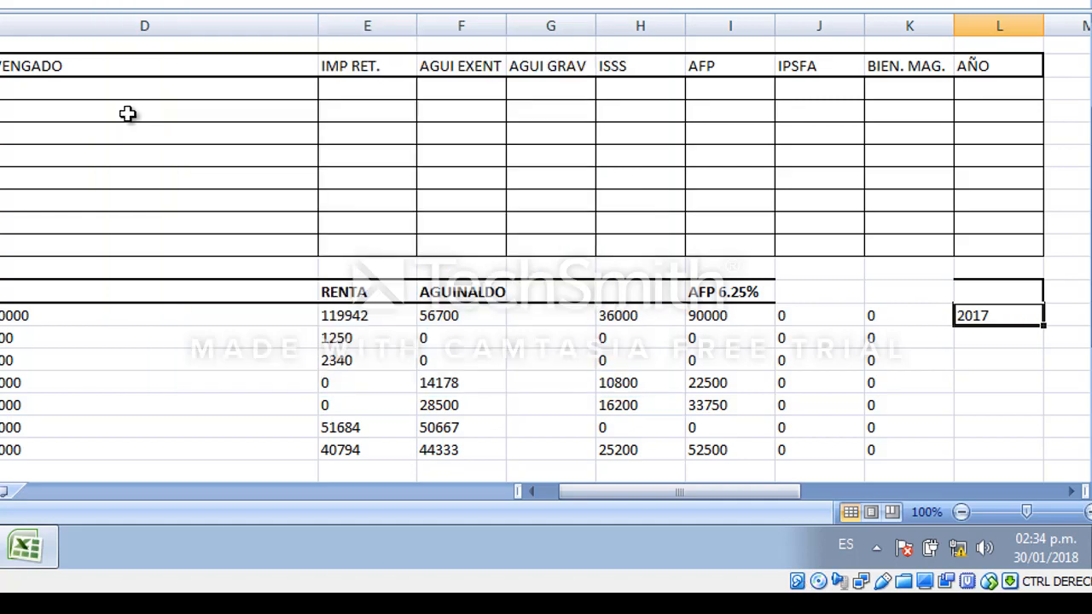
{"action": "key", "text": "Down"}
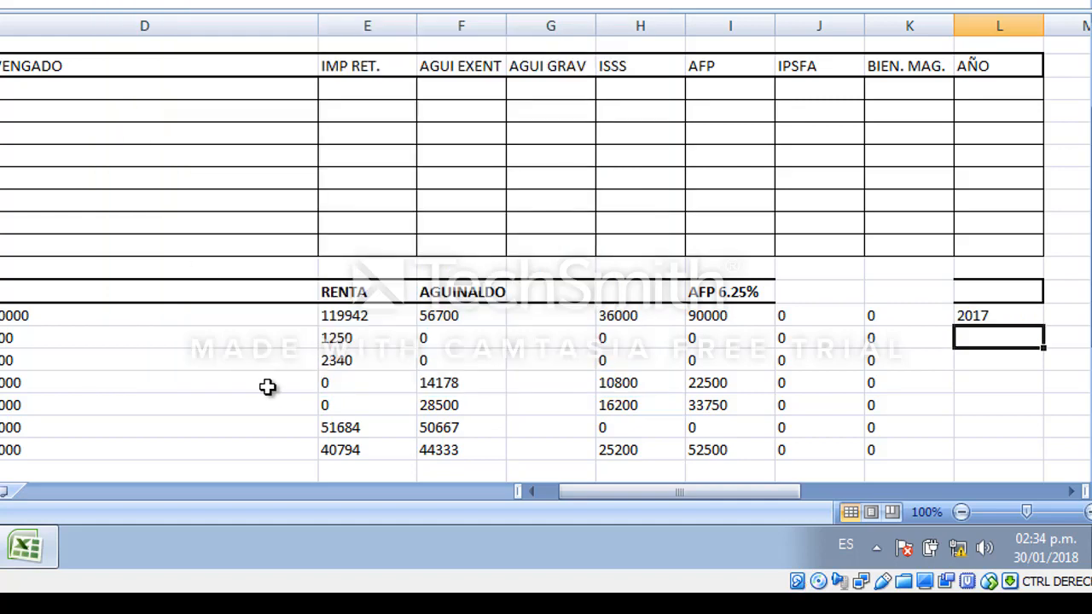
Copy L18 and paste the year 2017 into L19:L24.
{"action": "key", "text": "Up"}
{"action": "key", "text": "ctrl+c"}
{"action": "key", "text": "Down"}
{"action": "key", "text": "shift+Down"}
{"action": "key", "text": "shift+Down"}
{"action": "key", "text": "shift+Down"}
{"action": "key", "text": "shift+Down"}
{"action": "key", "text": "shift+Down"}
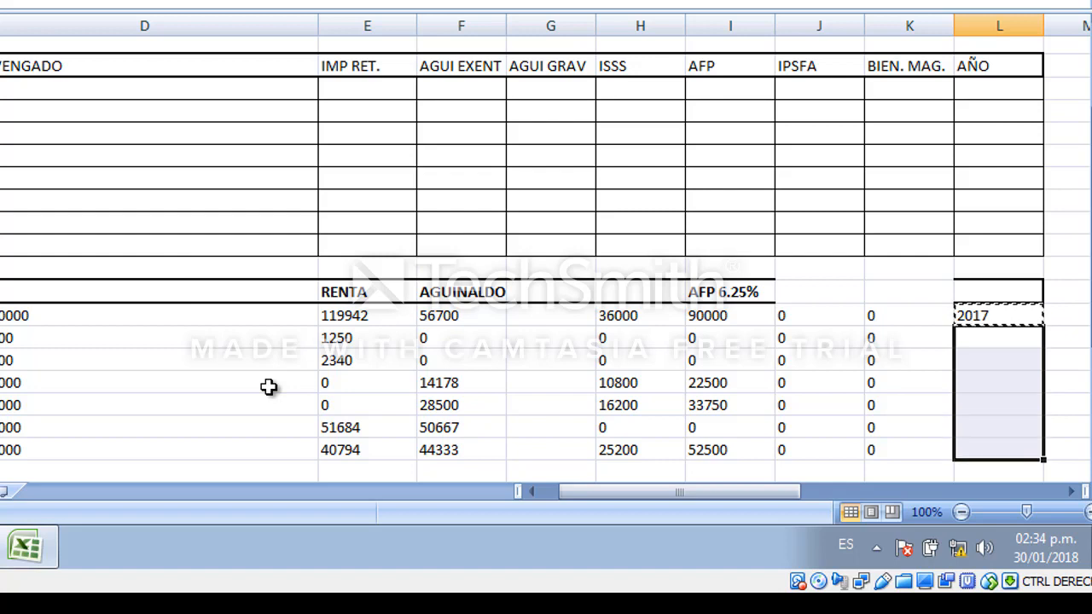
{"action": "key", "text": "ctrl+v"}
{"action": "key", "text": "Up"}
{"action": "key", "text": "Up"}
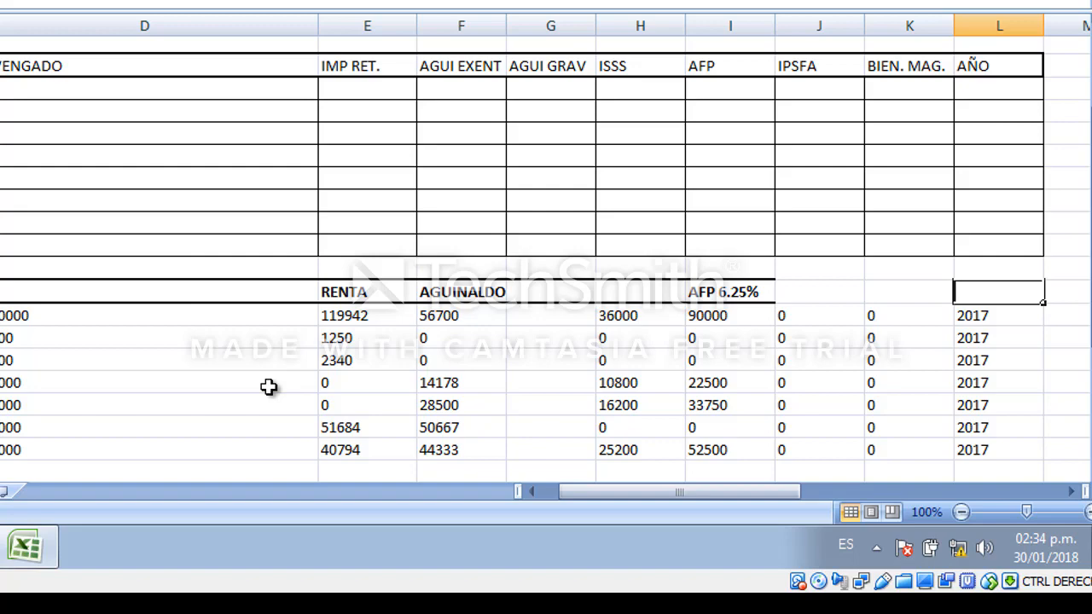
Examine the filled data rows under the template's RENTA, AGUINALDO and AFP headers.
{"action": "key", "text": "Left"}
{"action": "key", "text": "Left"}
{"action": "key", "text": "Left"}
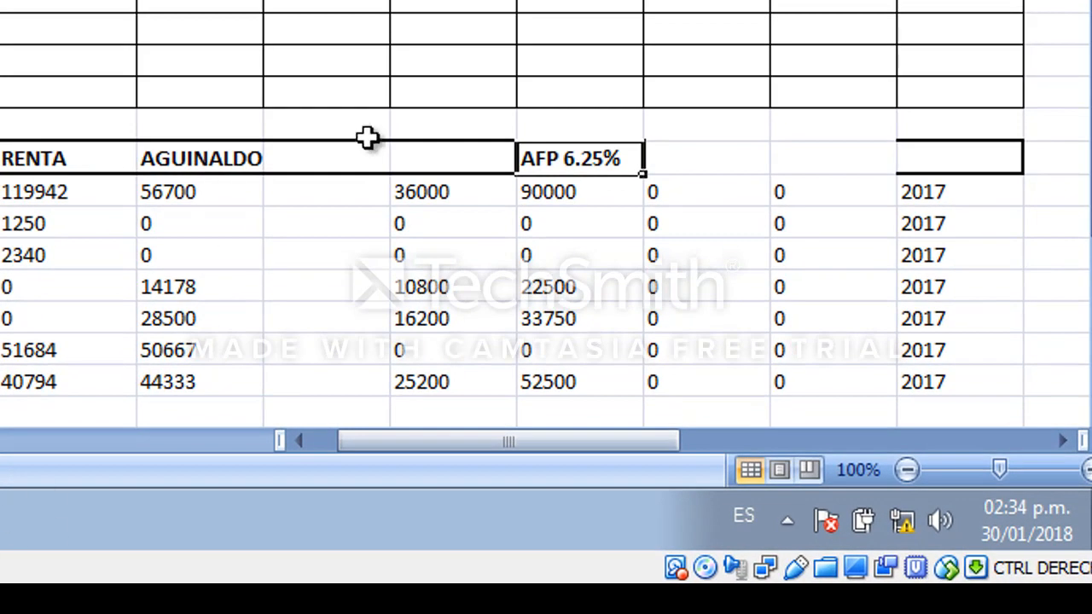
{"action": "left_click", "coordinate": [442, 159]}
{"action": "left_click", "coordinate": [277, 168]}
{"action": "left_click", "coordinate": [214, 160]}
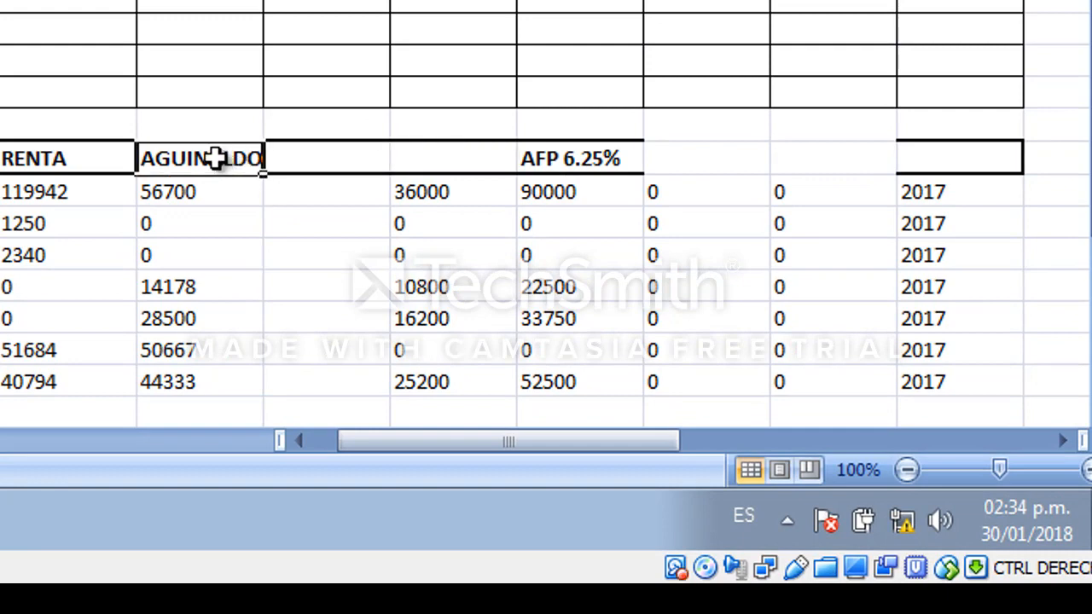
{"action": "left_click", "coordinate": [81, 168]}
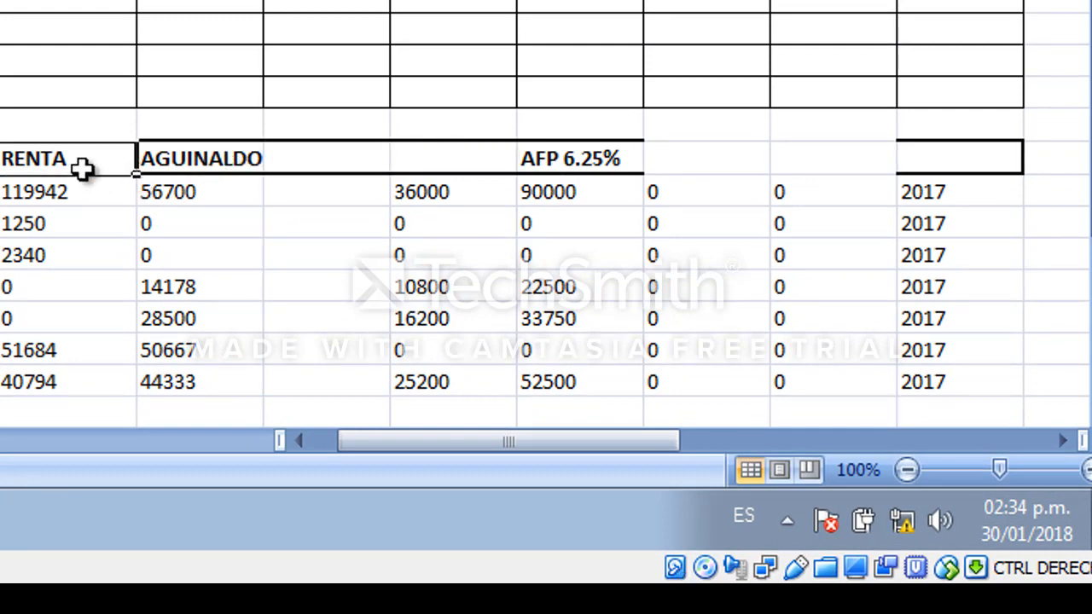
{"action": "left_click", "coordinate": [0, 160]}
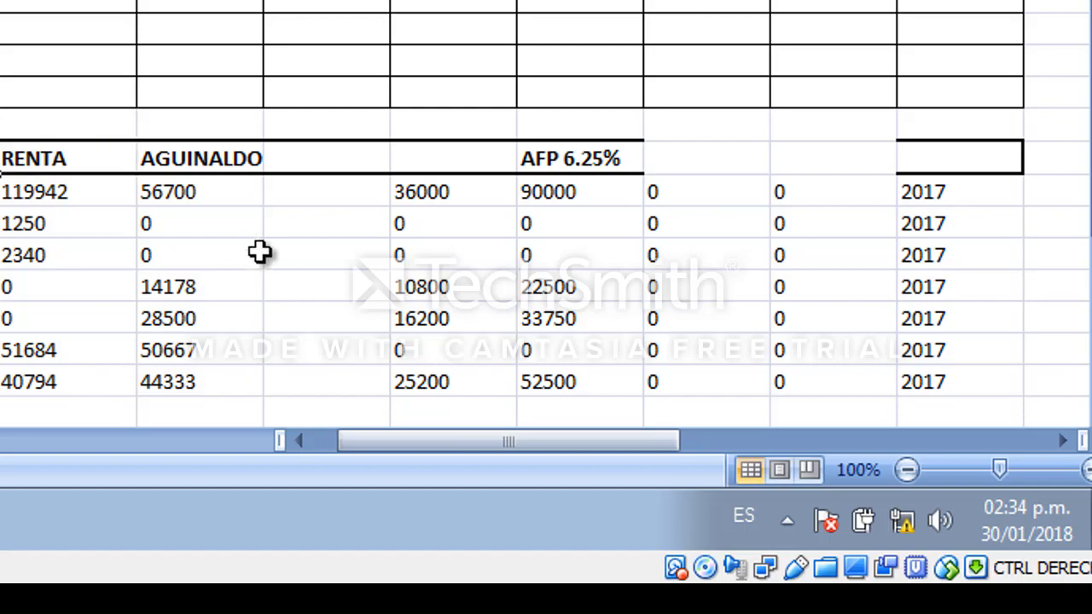
{"action": "left_click", "coordinate": [20, 287]}
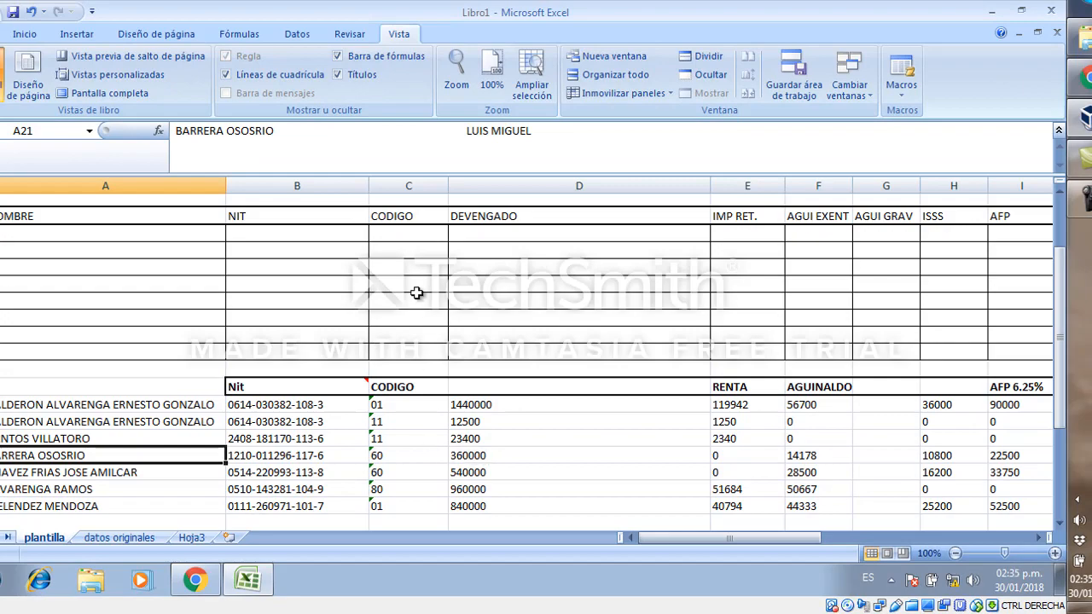
Confirm column A's width at 40.
{"action": "left_click", "coordinate": [171, 188]}
{"action": "right_click", "coordinate": [171, 188]}
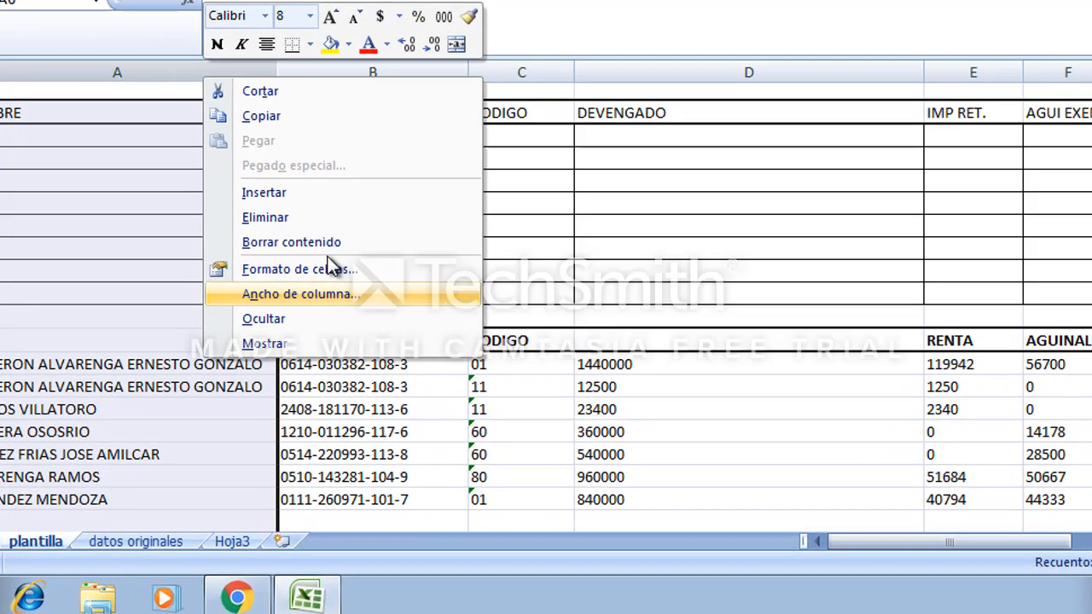
{"action": "left_click", "coordinate": [337, 293]}
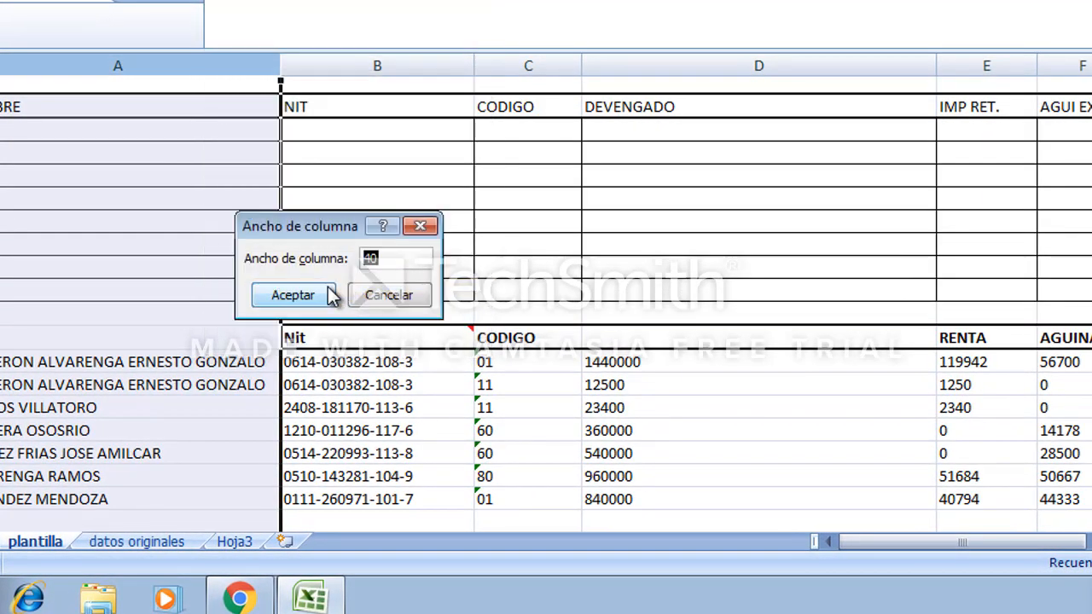
{"action": "left_click", "coordinate": [307, 296]}
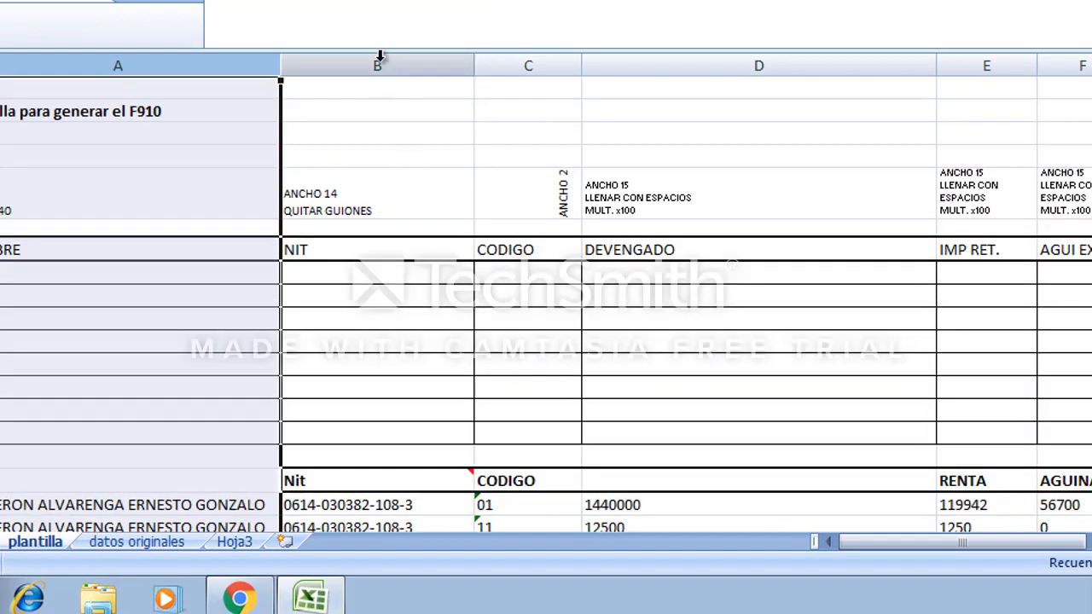
Set column B (NIT) width to 14.
{"action": "left_click", "coordinate": [378, 63]}
{"action": "right_click", "coordinate": [379, 63]}
{"action": "left_click", "coordinate": [615, 371]}
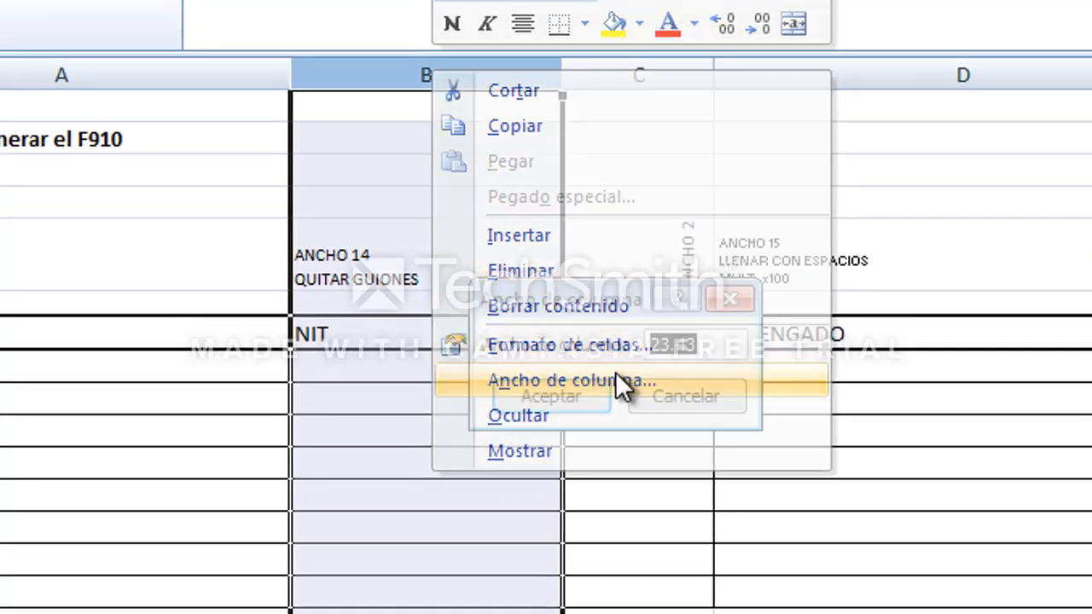
{"action": "type", "text": "14"}
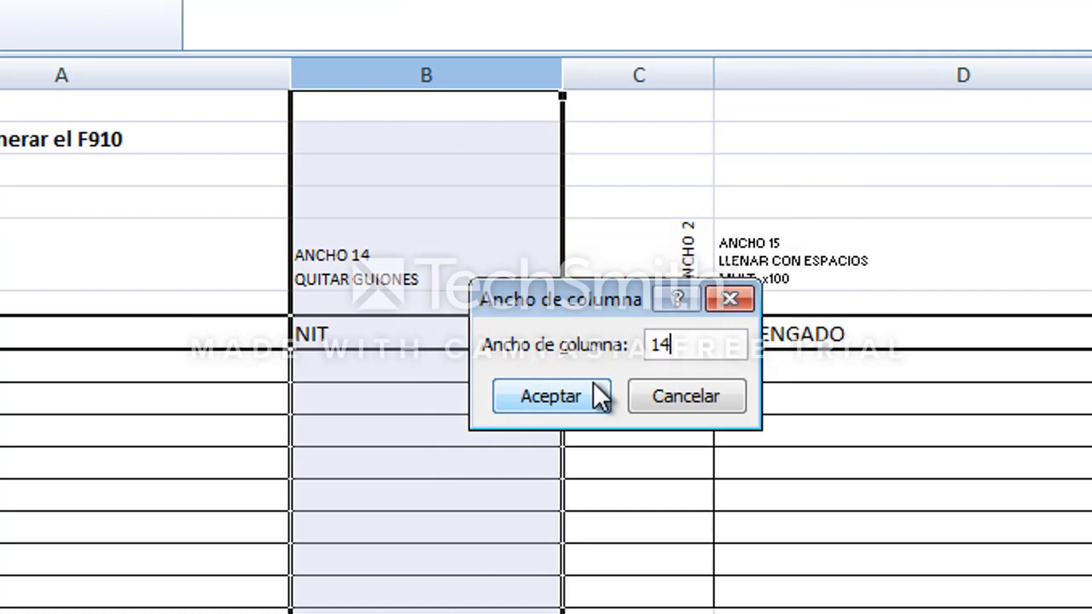
{"action": "left_click", "coordinate": [602, 397]}
Set column C (CODIGO) width to 2.
{"action": "right_click", "coordinate": [549, 75]}
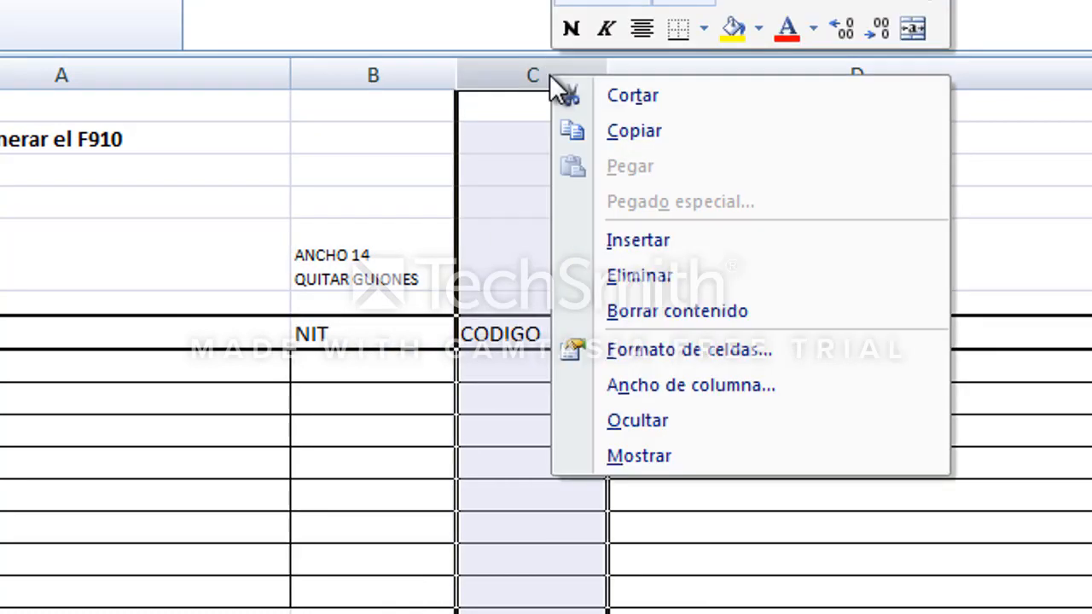
{"action": "left_click", "coordinate": [714, 385]}
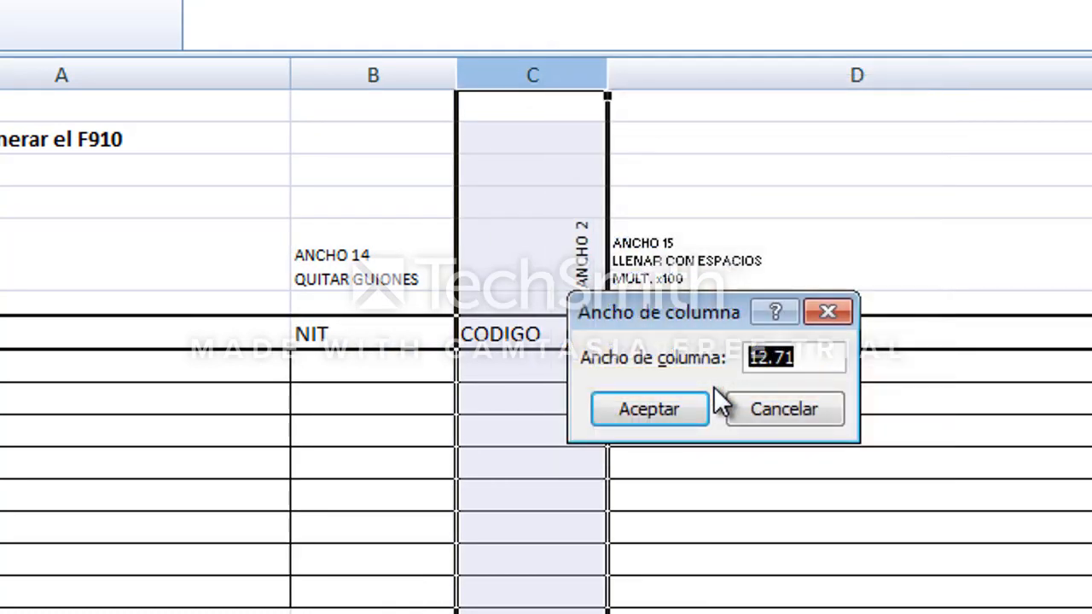
{"action": "type", "text": "2"}
{"action": "left_click", "coordinate": [669, 420]}
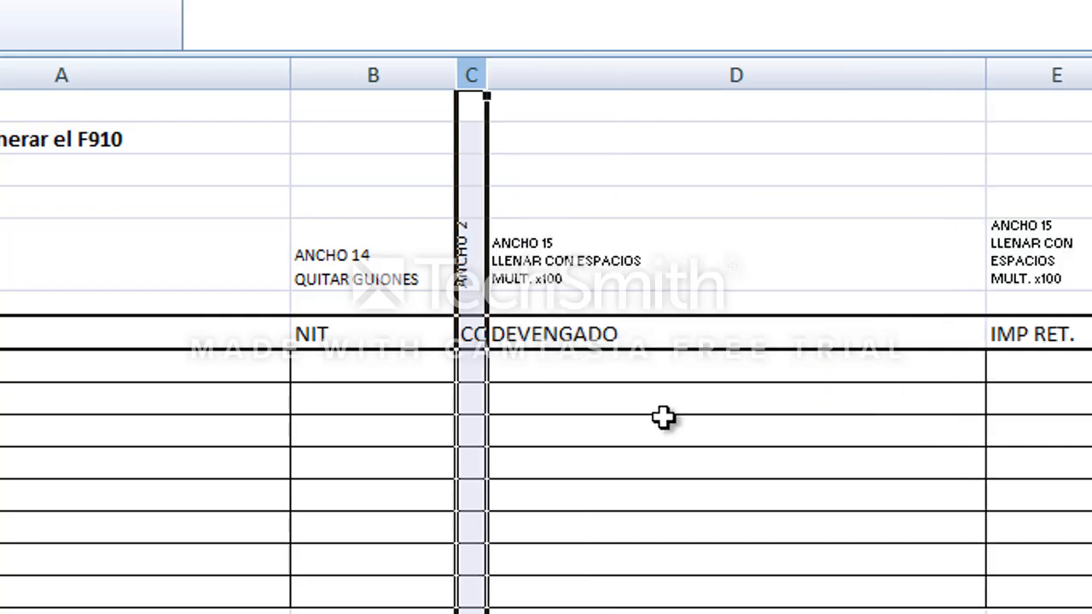
Set column D (DEVENGADO) width to 15.
{"action": "left_click", "coordinate": [623, 76]}
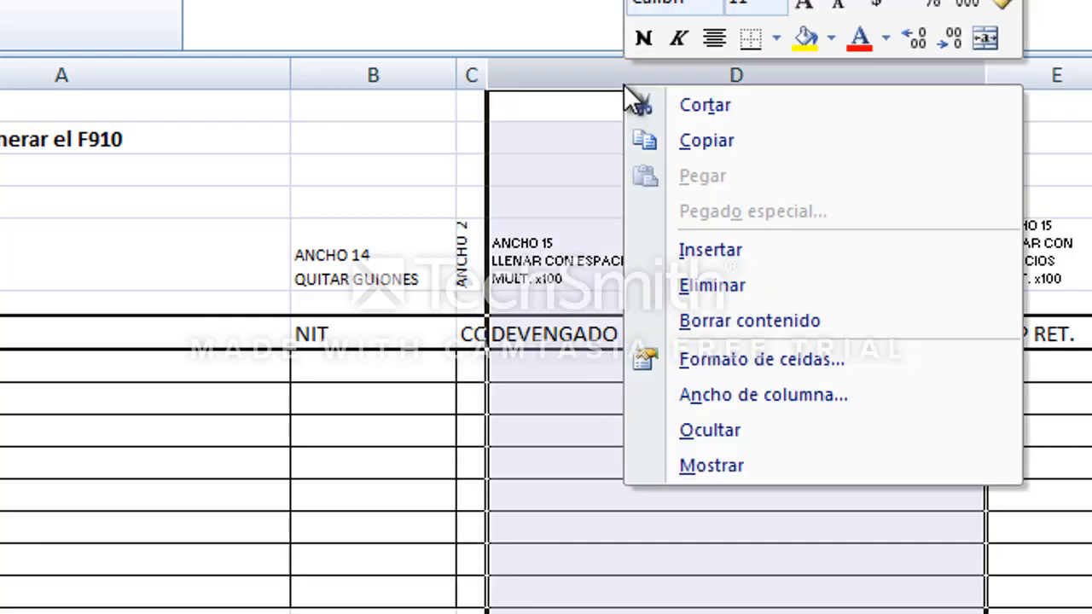
{"action": "left_click", "coordinate": [754, 398]}
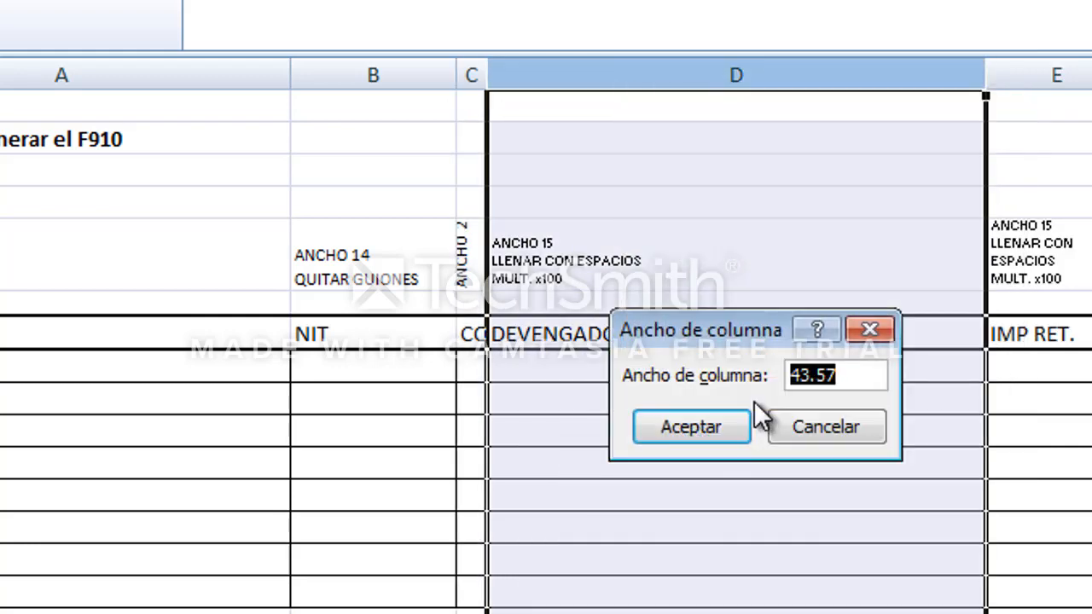
{"action": "type", "text": "15"}
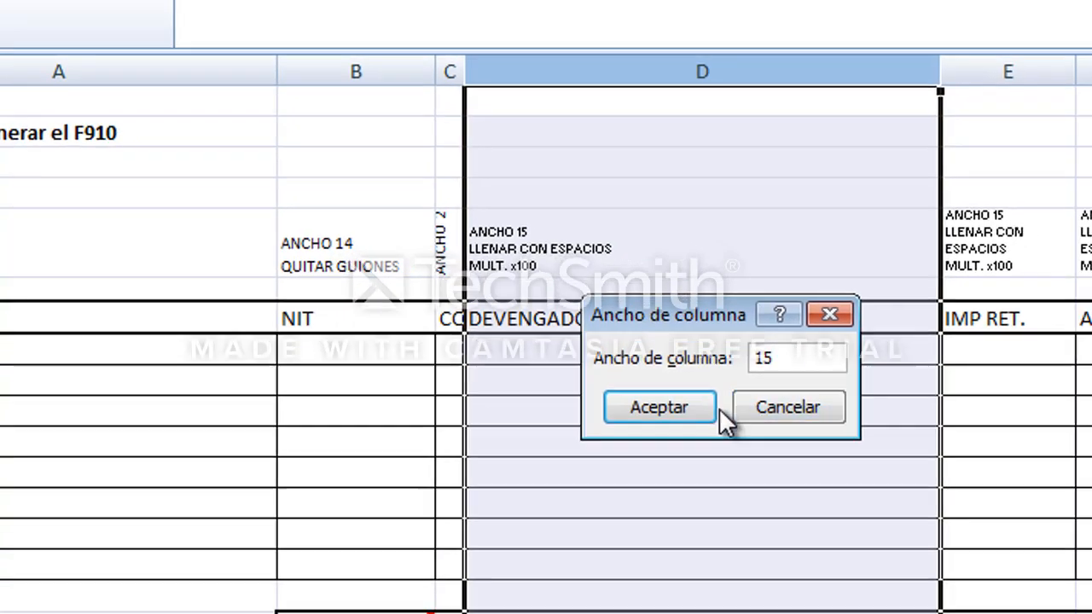
{"action": "left_click", "coordinate": [714, 408]}
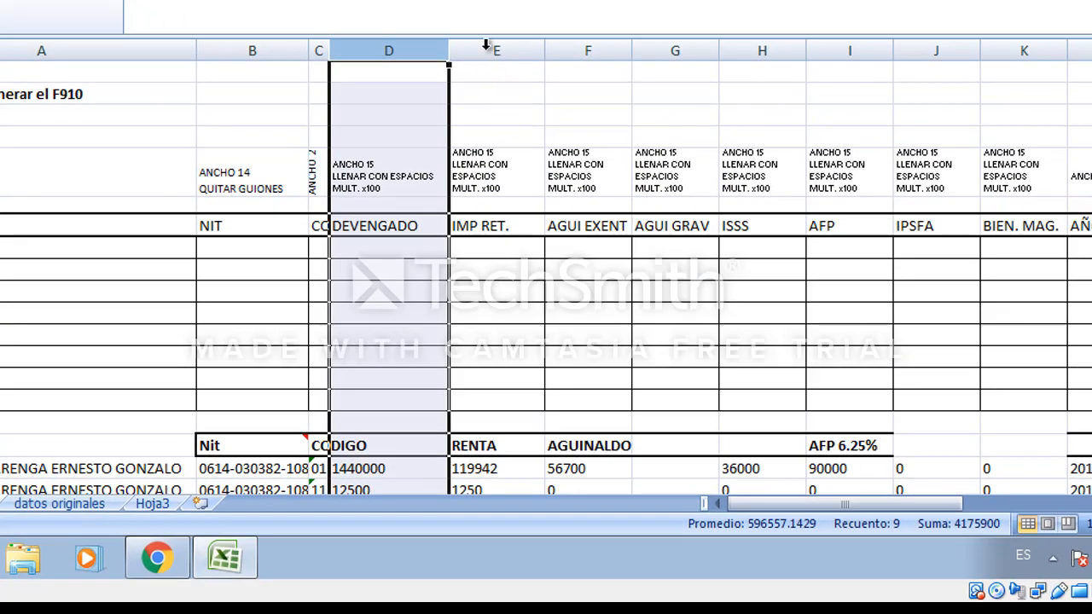
Set the width of columns E through K to 15.
{"action": "left_click_drag", "start_coordinate": [486, 44], "coordinate": [974, 139]}
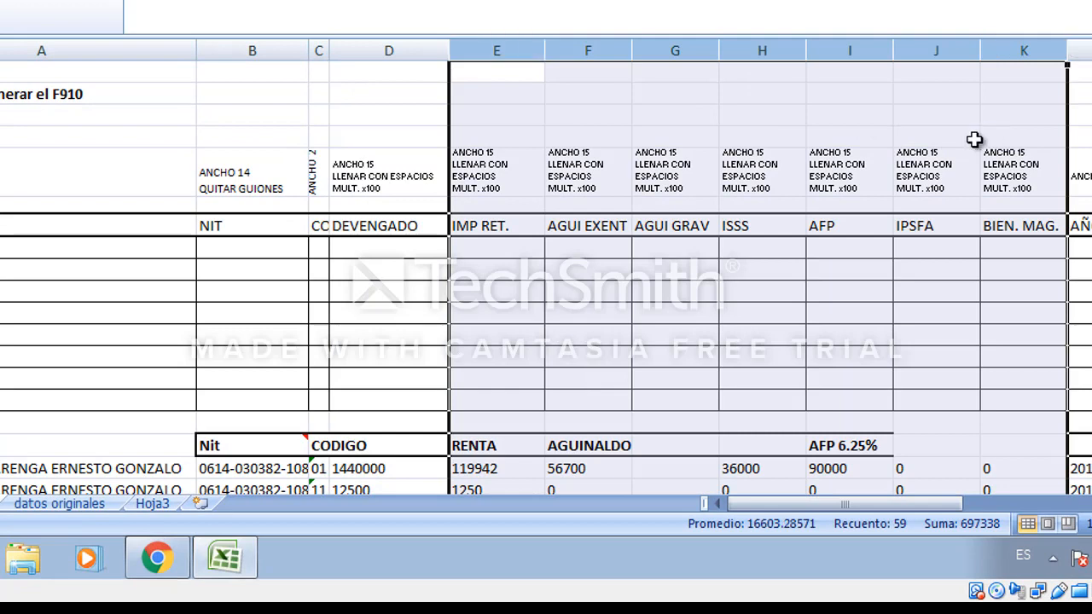
{"action": "right_click", "coordinate": [787, 61]}
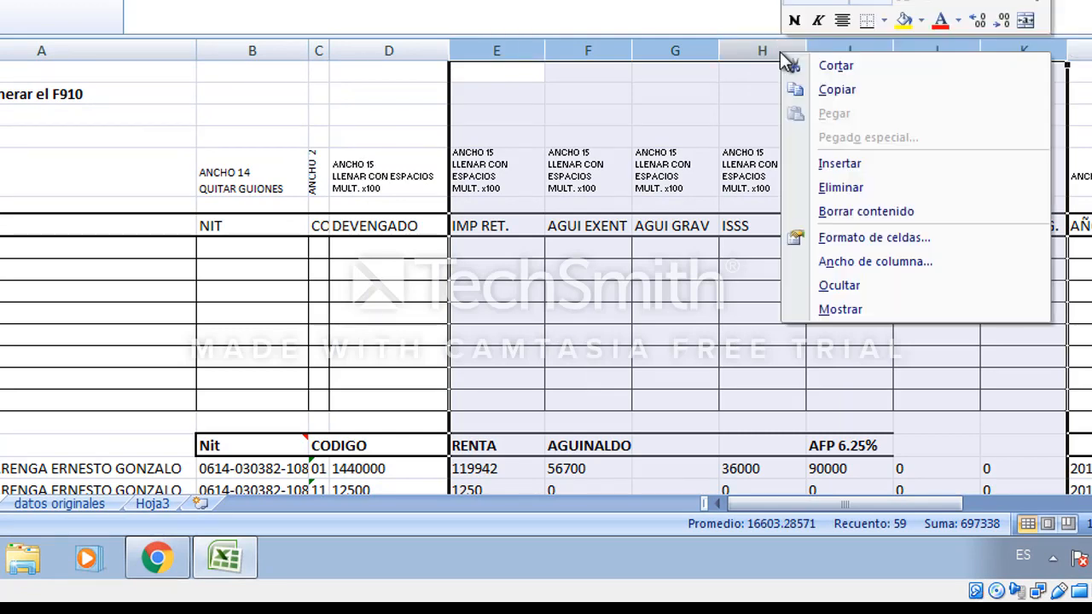
{"action": "left_click", "coordinate": [896, 263]}
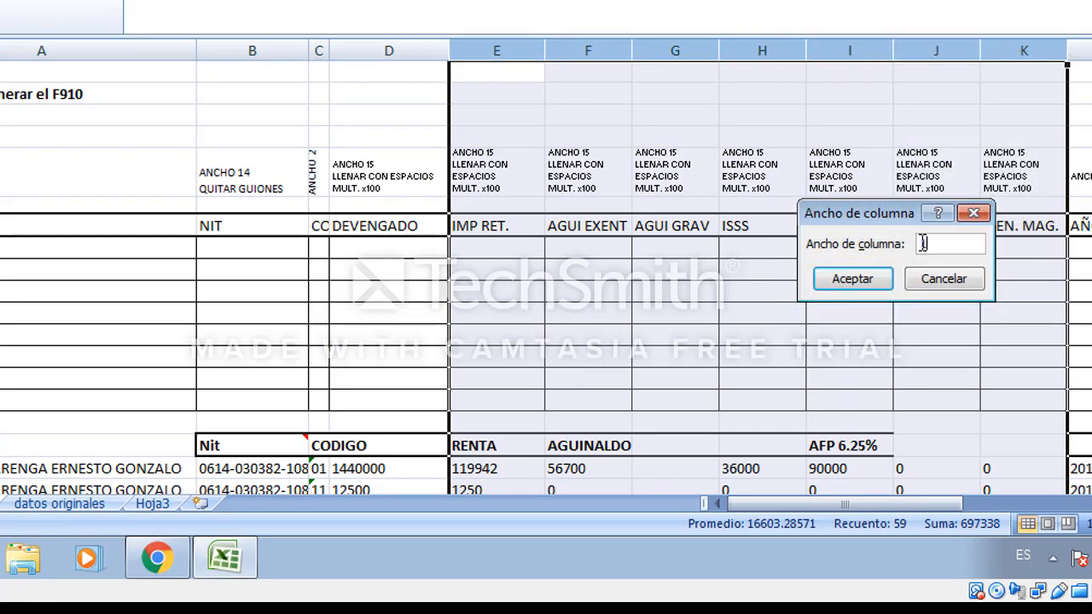
{"action": "type", "text": "15"}
{"action": "left_click", "coordinate": [864, 278]}
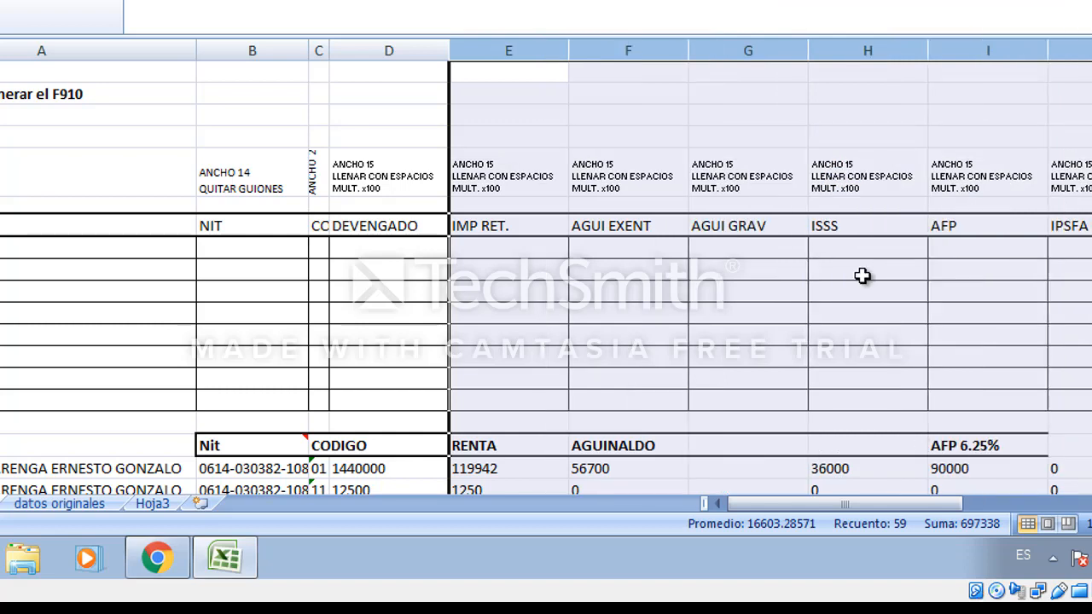
Narrow column L (AÑO) to its specified width.
{"action": "left_click", "coordinate": [648, 270]}
{"action": "key", "text": "Right"}
{"action": "key", "text": "Right"}
{"action": "key", "text": "Right"}
{"action": "key", "text": "Right"}
{"action": "key", "text": "Right"}
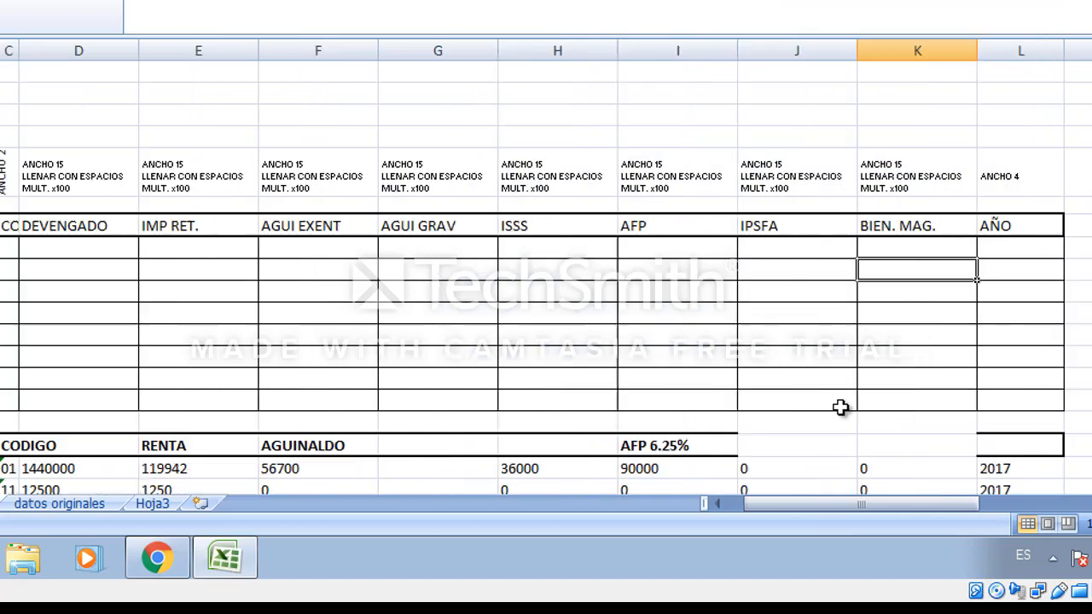
{"action": "key", "text": "Right"}
{"action": "right_click", "coordinate": [1007, 53]}
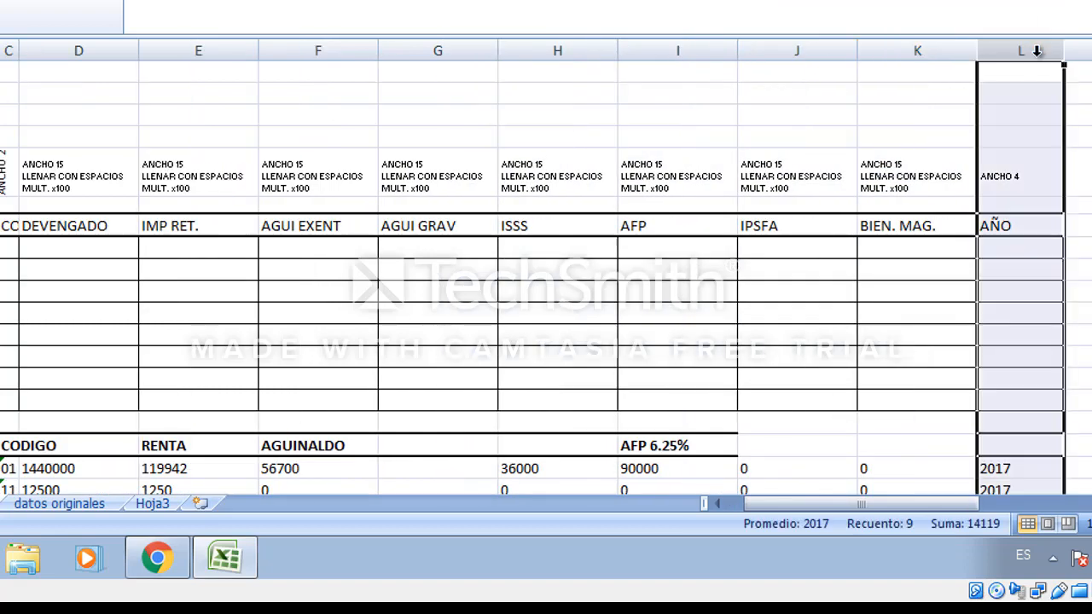
{"action": "left_click", "coordinate": [1062, 267]}
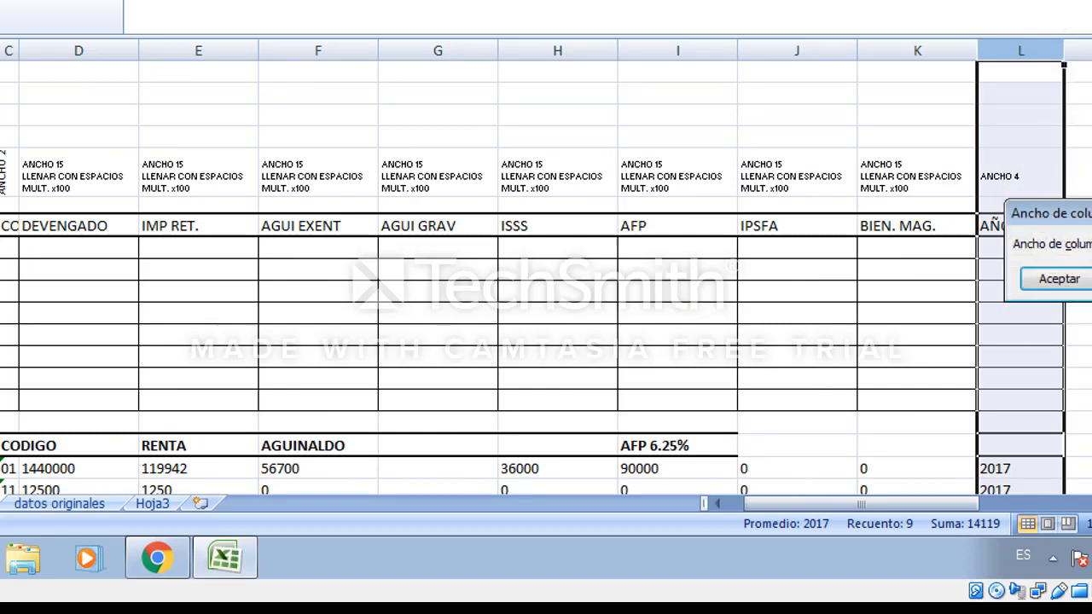
{"action": "left_click", "coordinate": [1056, 275]}
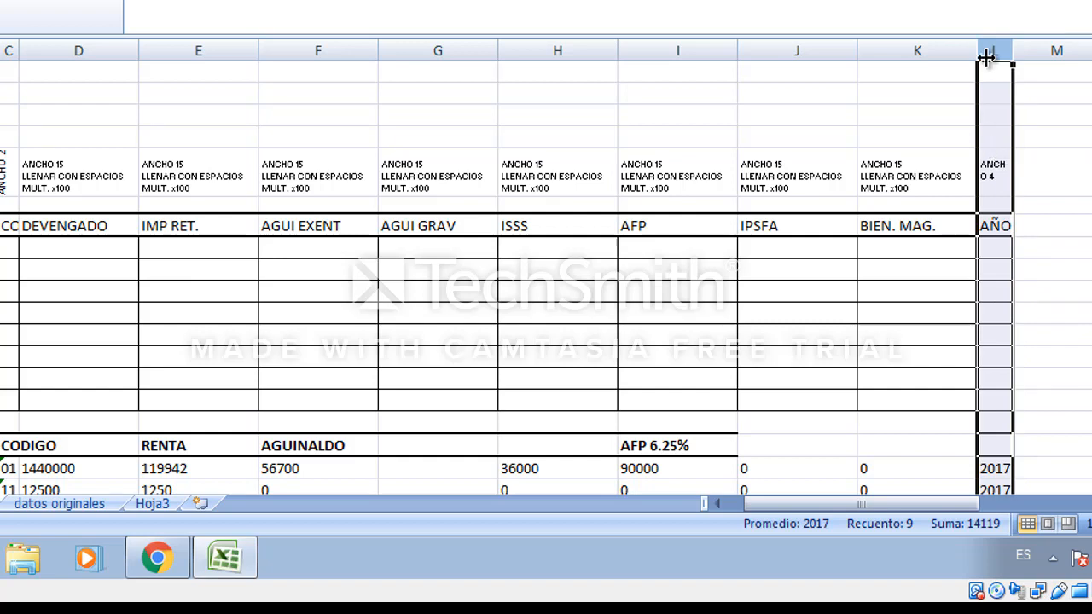
{"action": "left_click", "coordinate": [961, 440]}
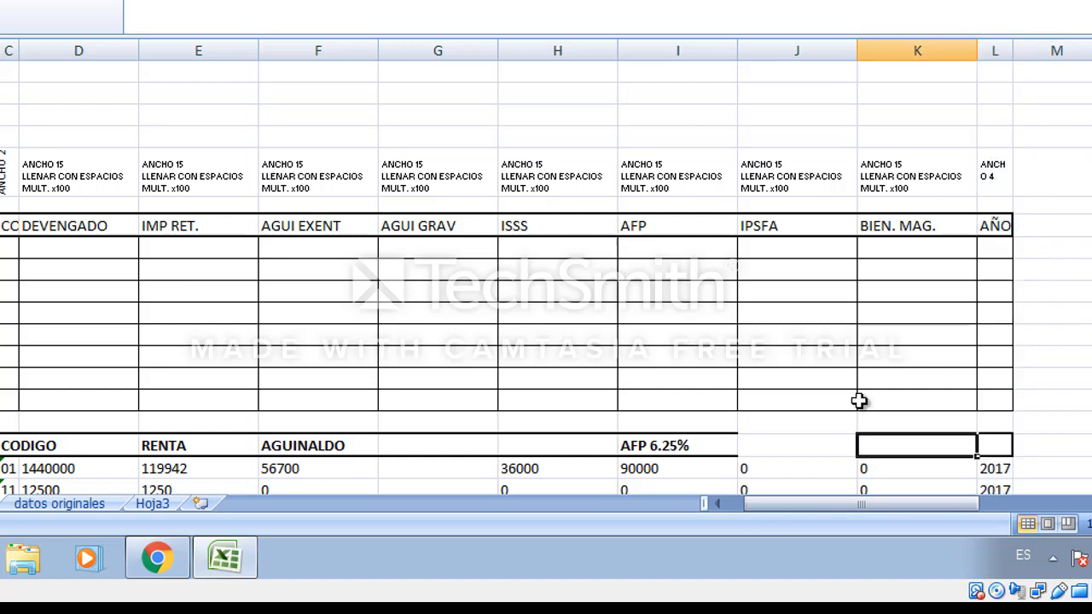
Browse the template and the data rows to check the NIT and CODIGO columns.
{"action": "left_click", "coordinate": [650, 323]}
{"action": "key", "text": "Left"}
{"action": "key", "text": "Left"}
{"action": "key", "text": "Left"}
{"action": "key", "text": "Left"}
{"action": "key", "text": "Left"}
{"action": "key", "text": "Left"}
{"action": "key", "text": "Left"}
{"action": "key", "text": "Left"}
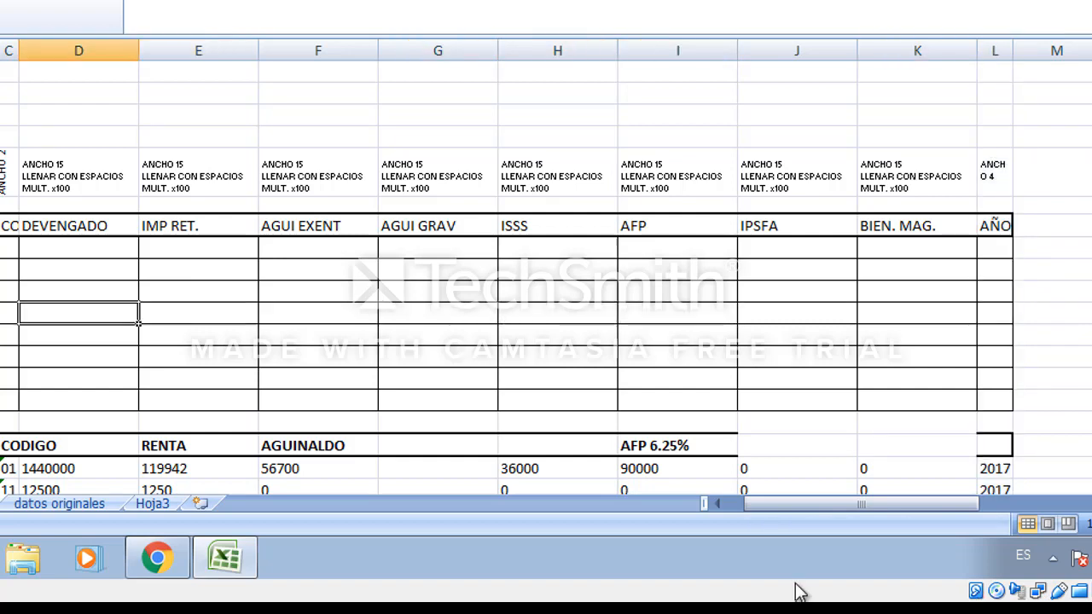
{"action": "key", "text": "Down"}
{"action": "key", "text": "Down"}
{"action": "key", "text": "Down"}
{"action": "key", "text": "Down"}
{"action": "key", "text": "Down"}
{"action": "key", "text": "Down"}
{"action": "key", "text": "Down"}
{"action": "key", "text": "Down"}
{"action": "key", "text": "Down"}
{"action": "key", "text": "Down"}
{"action": "key", "text": "Down"}
{"action": "key", "text": "Down"}
{"action": "key", "text": "Down"}
{"action": "key", "text": "Down"}
{"action": "key", "text": "Down"}
{"action": "key", "text": "Down"}
{"action": "key", "text": "Down"}
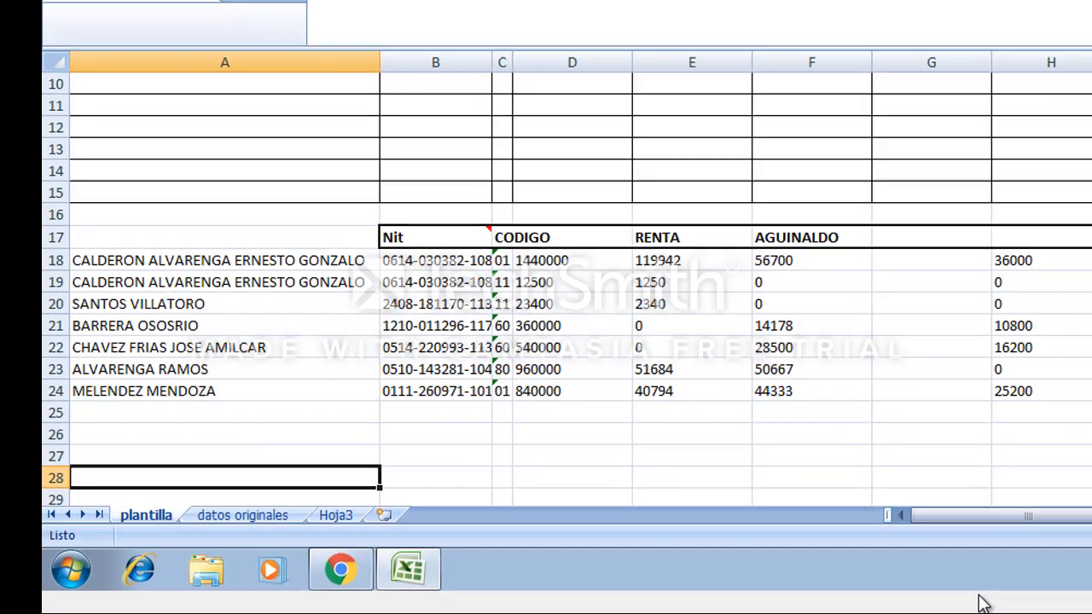
{"action": "key", "text": "Up"}
{"action": "key", "text": "Up"}
{"action": "key", "text": "Up"}
{"action": "key", "text": "Up"}
{"action": "key", "text": "Up"}
{"action": "key", "text": "Up"}
{"action": "key", "text": "Up"}
{"action": "key", "text": "Up"}
{"action": "key", "text": "Up"}
{"action": "key", "text": "Up"}
{"action": "key", "text": "Right"}
{"action": "key", "text": "Right"}
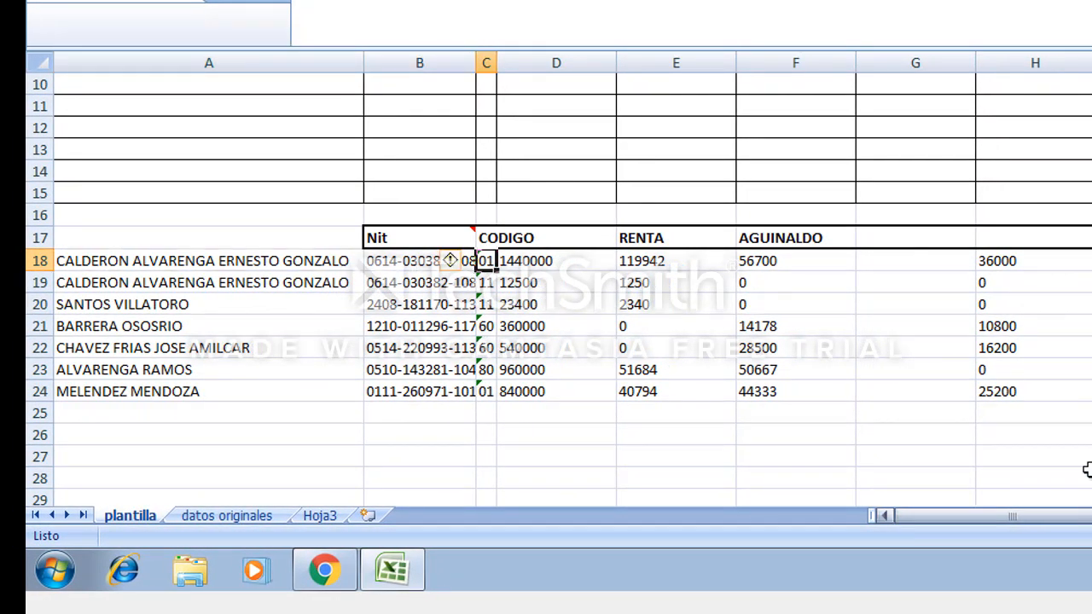
{"action": "scroll", "coordinate": [389, 266], "scroll_direction": "up", "scroll_amount": 2, "text": "ctrl"}
{"action": "left_click", "coordinate": [333, 305]}
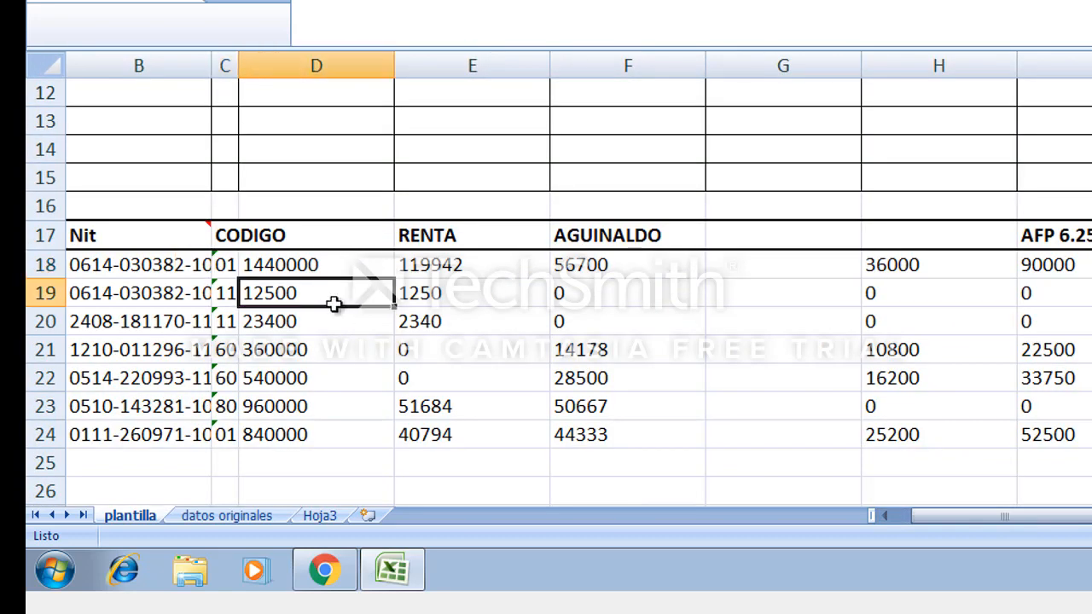
{"action": "key", "text": "Left"}
{"action": "key", "text": "Left"}
{"action": "key", "text": "Left"}
{"action": "key", "text": "Right"}
{"action": "key", "text": "Right"}
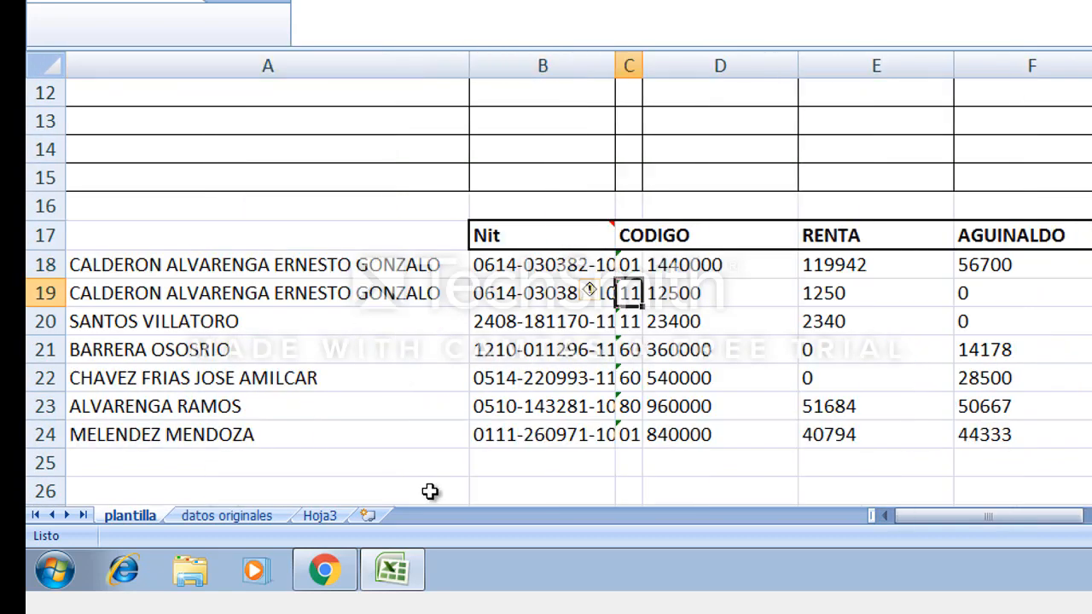
{"action": "left_click", "coordinate": [559, 300]}
{"action": "left_click_drag", "start_coordinate": [616, 68], "coordinate": [652, 66]}
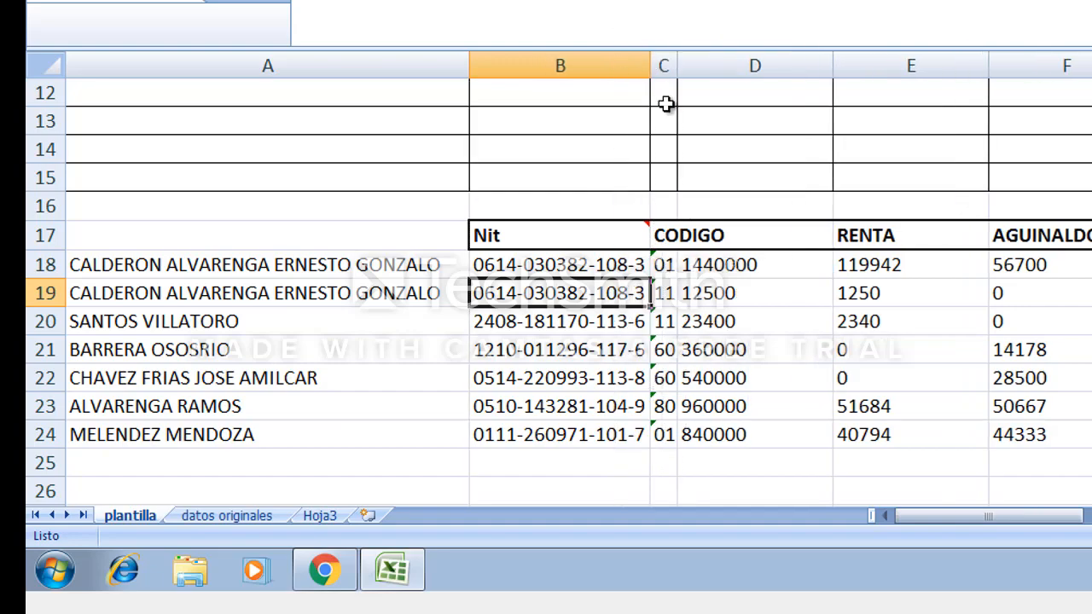
Insert blank cells at C18:C24, shifting the existing codes one column right.
{"action": "left_click", "coordinate": [668, 269]}
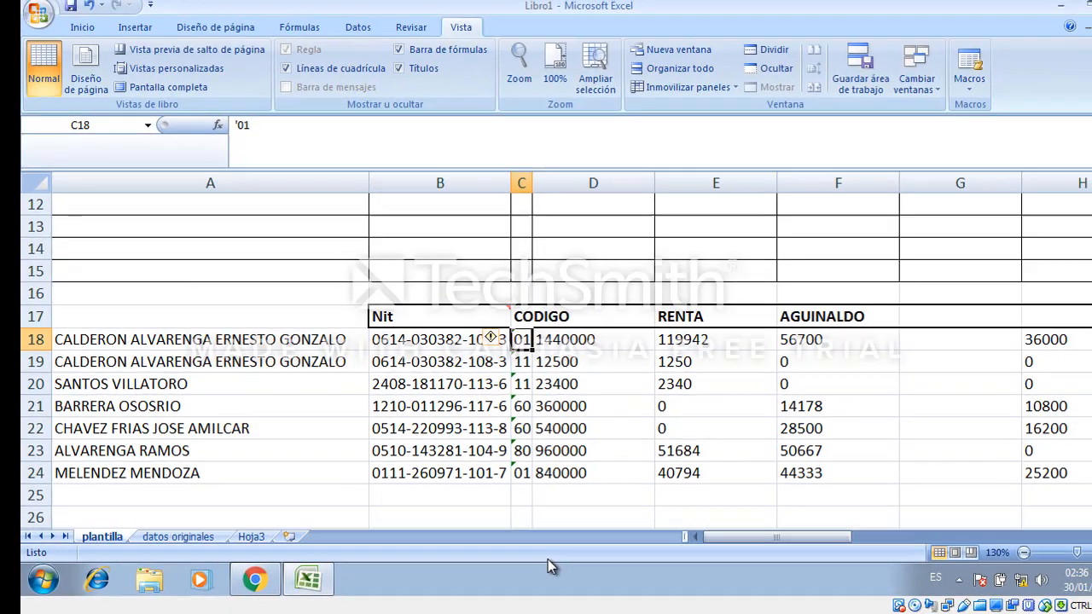
{"action": "key", "text": "shift+Down"}
{"action": "key", "text": "shift+Down"}
{"action": "key", "text": "shift+Down"}
{"action": "key", "text": "shift+Down"}
{"action": "key", "text": "shift+Down"}
{"action": "key", "text": "shift+Down"}
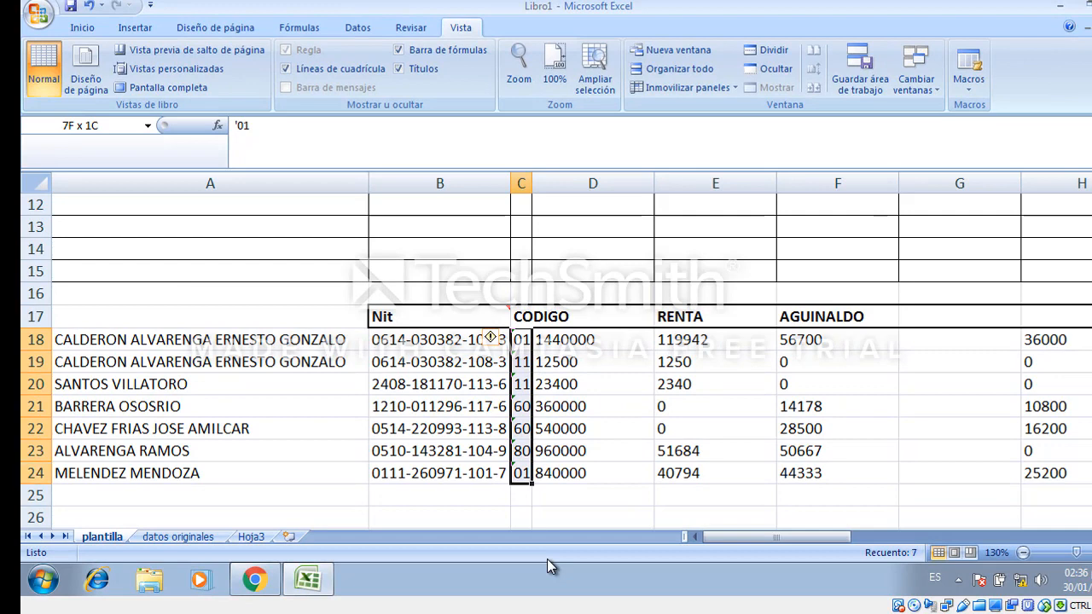
{"action": "right_click", "coordinate": [528, 424]}
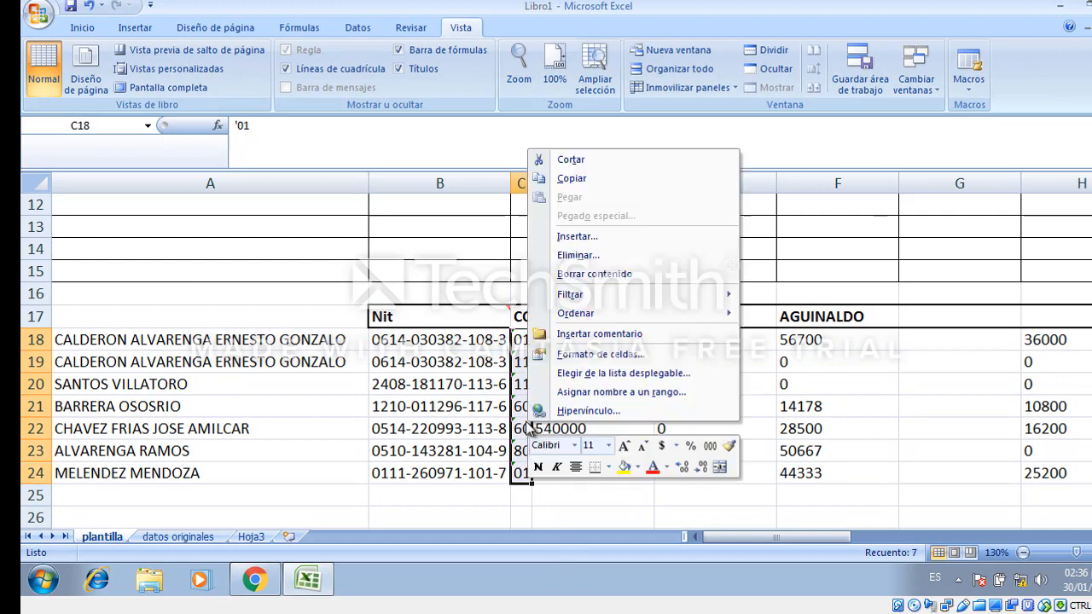
{"action": "left_click", "coordinate": [607, 243]}
{"action": "left_click", "coordinate": [580, 293]}
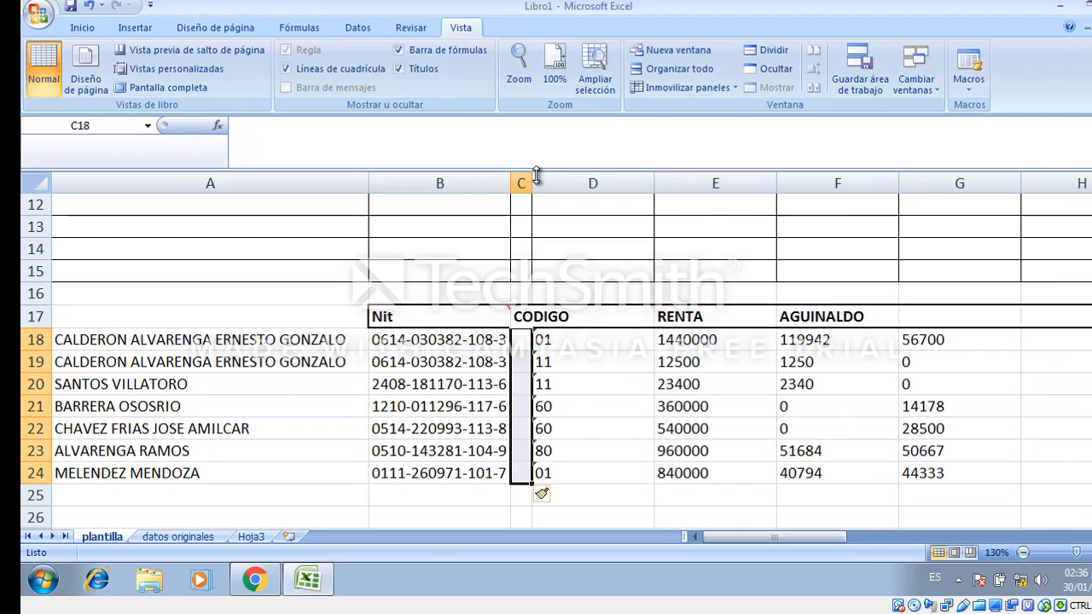
Widen column C and begin a SUSTITUIR formula in C18 that references the NIT in B18.
{"action": "left_click_drag", "start_coordinate": [534, 176], "coordinate": [648, 182]}
{"action": "left_click", "coordinate": [604, 346]}
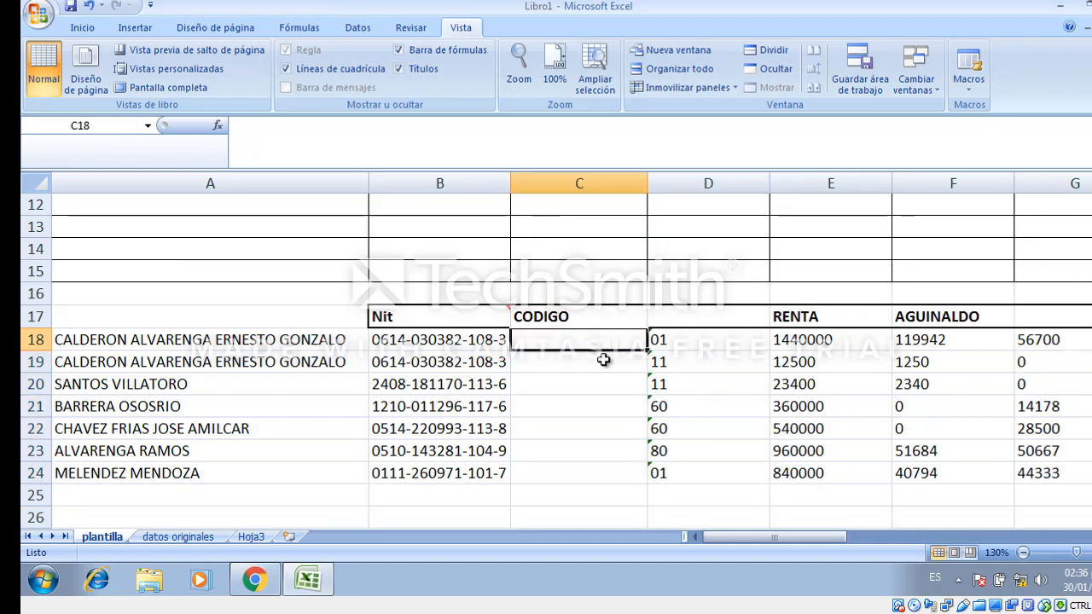
{"action": "type", "text": "="}
{"action": "key", "text": "Left"}
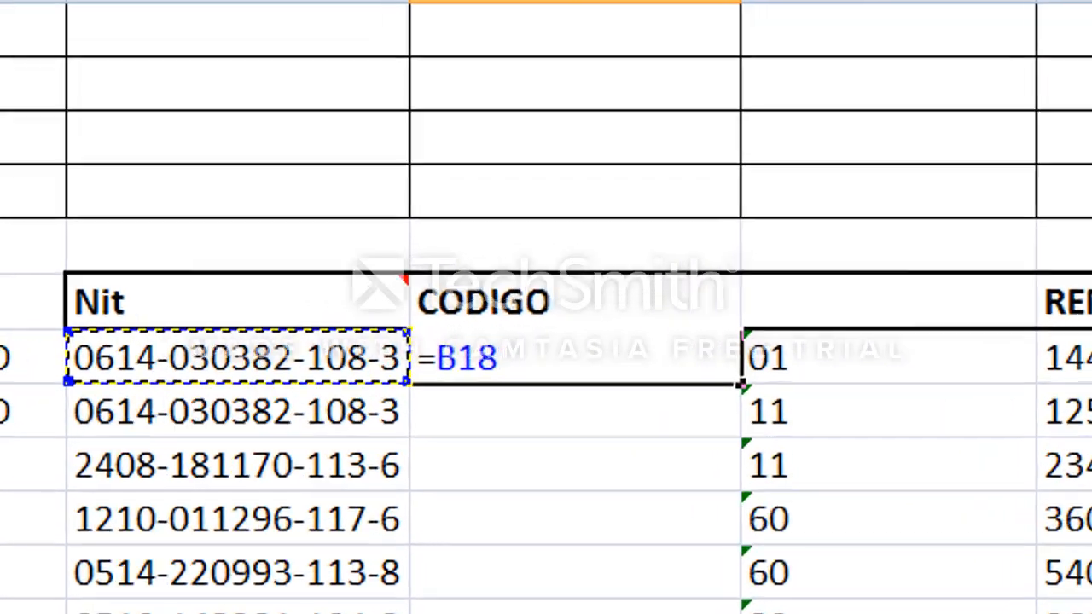
{"action": "key", "text": "BackSpace"}
{"action": "key", "text": "BackSpace"}
{"action": "key", "text": "BackSpace"}
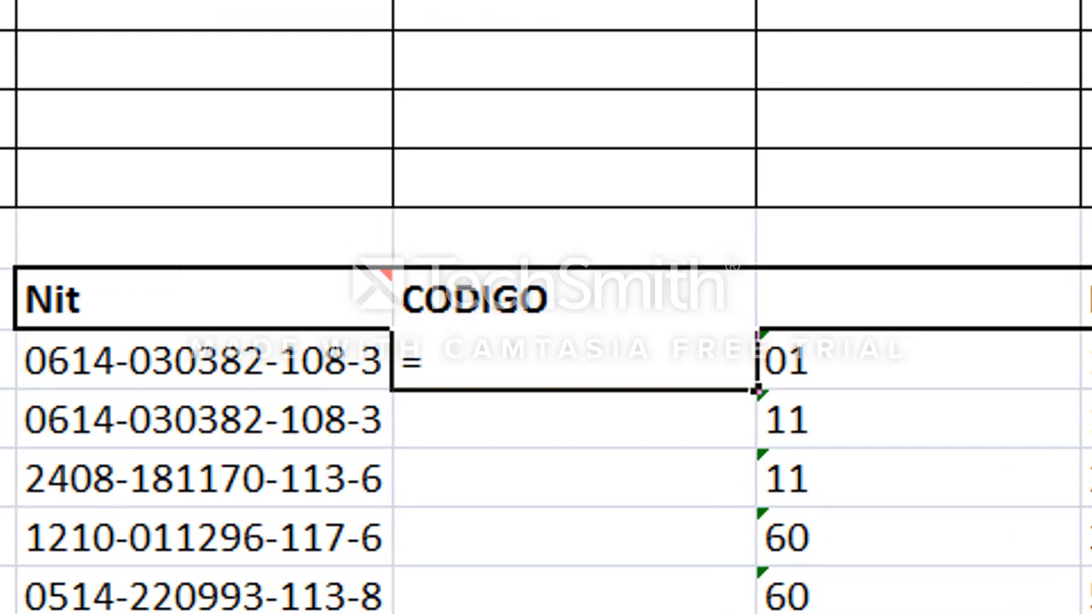
{"action": "type", "text": "sustituir("}
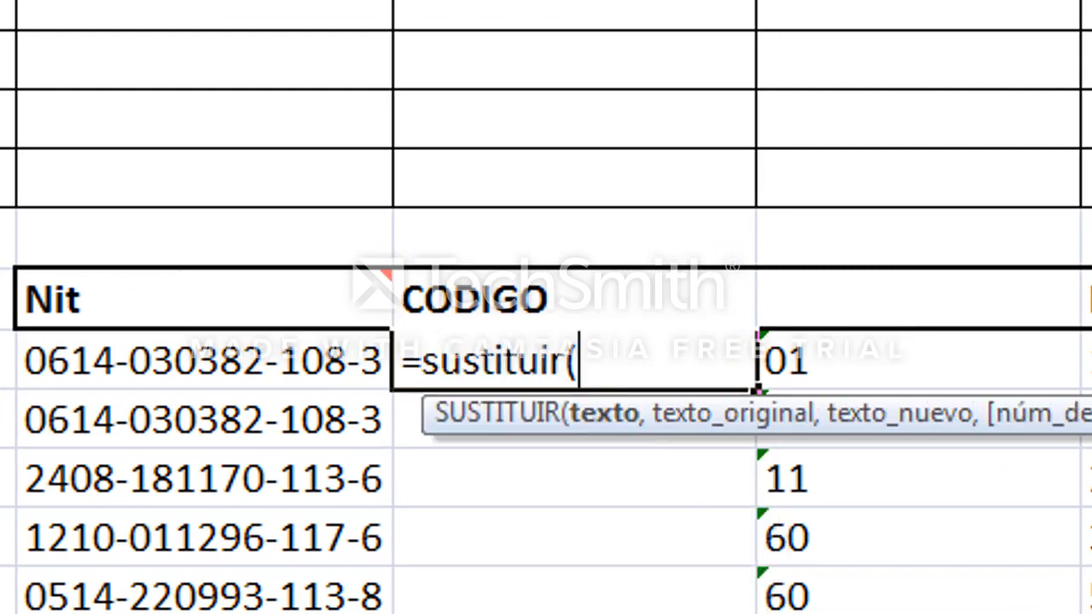
{"action": "key", "text": "Down"}
{"action": "key", "text": "Up"}
{"action": "key", "text": "Left"}
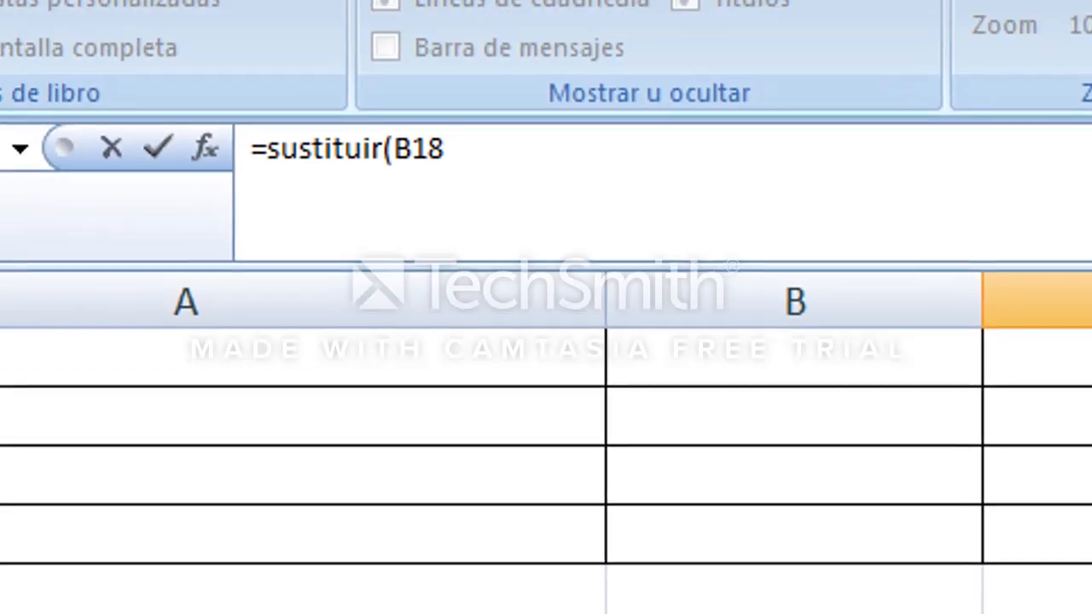
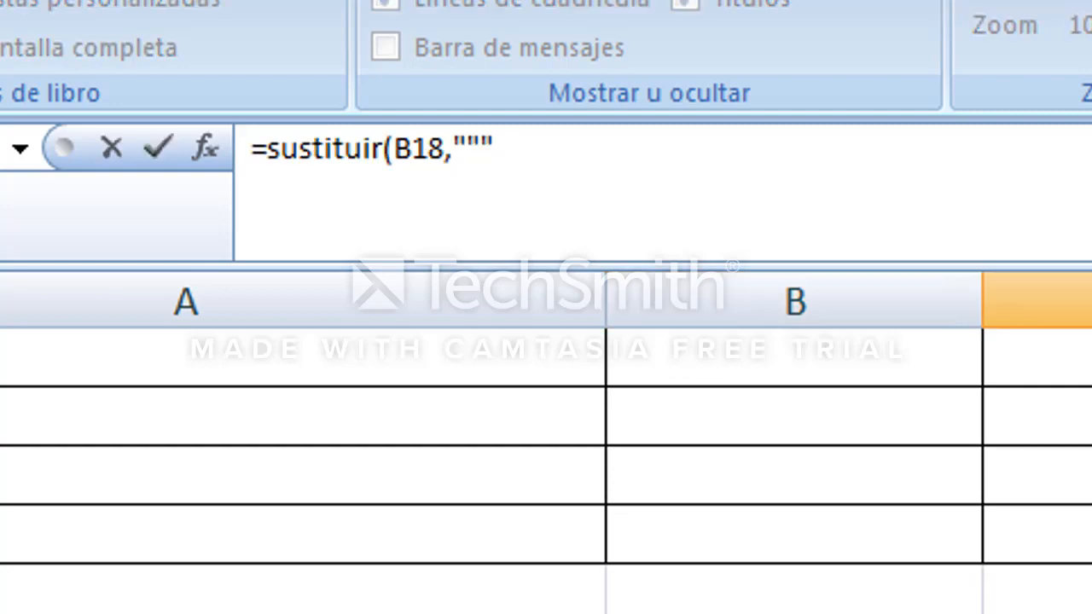
Complete the SUSTITUIR formula in C18 so it replaces every hyphen in B18 with nothing.
{"action": "key", "text": "BackSpace"}
{"action": "key", "text": "BackSpace"}
{"action": "type", "text": "-\""}
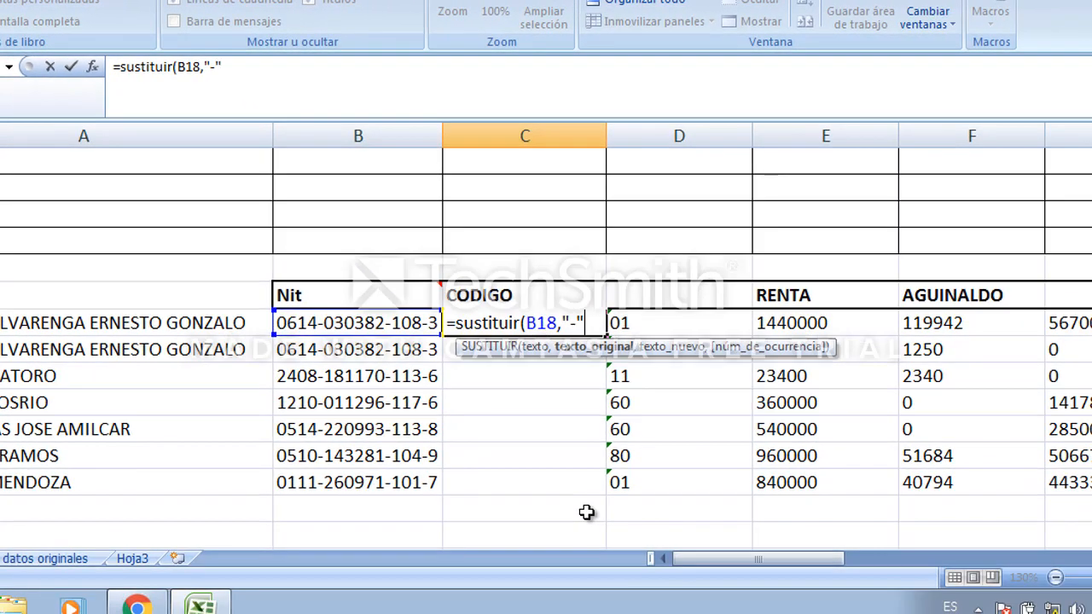
{"action": "type", "text": ",\"\")"}
{"action": "key", "text": "Return"}
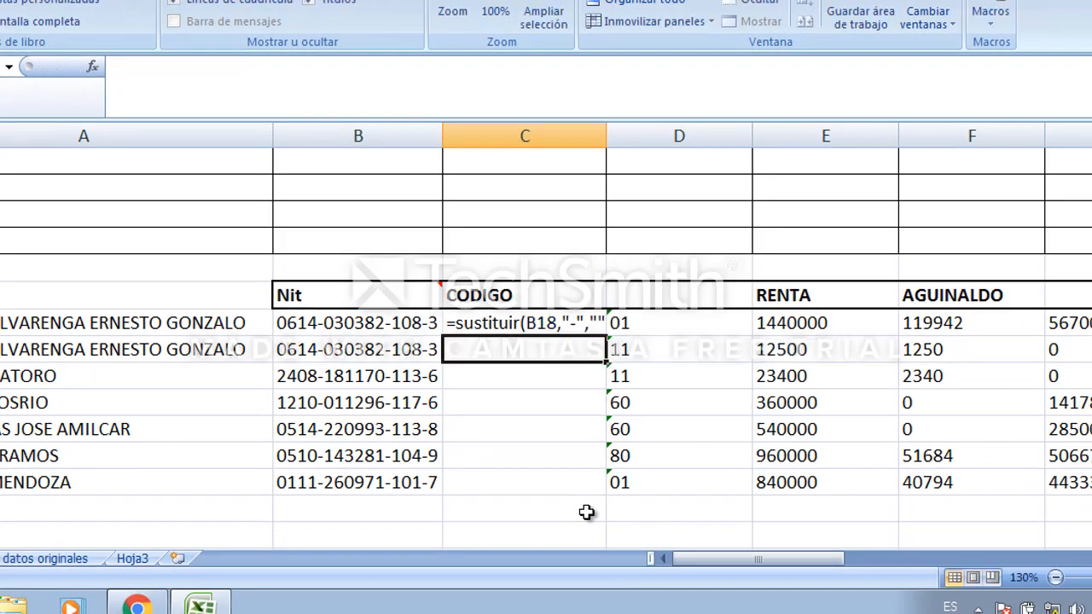
Change C18's cell format and re-enter its formula so it calculates instead of showing as text.
{"action": "key", "text": "Up"}
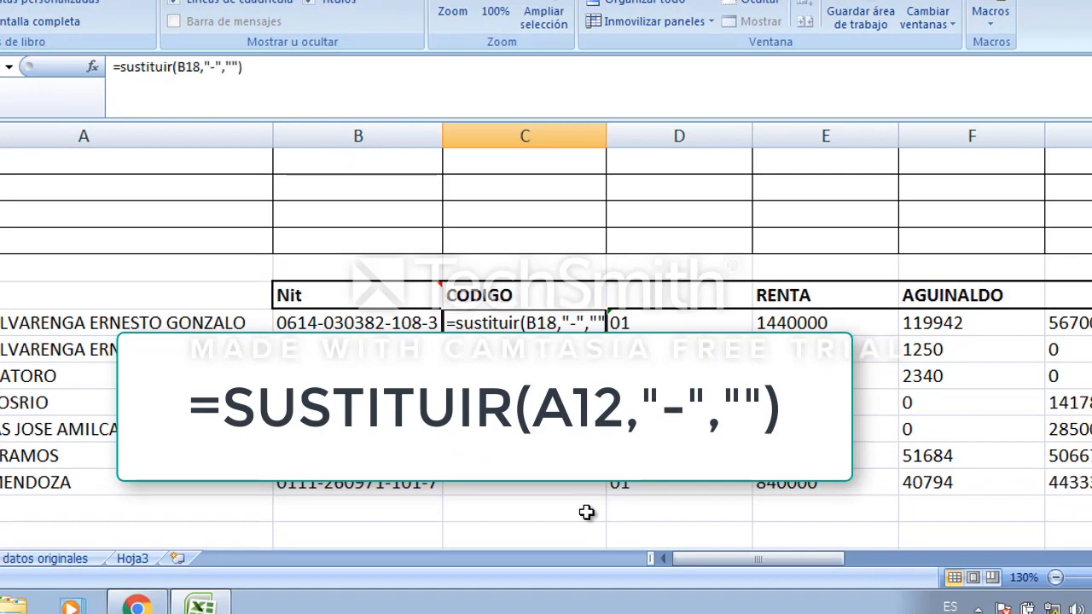
{"action": "right_click", "coordinate": [527, 323]}
{"action": "mouse_move", "coordinate": [632, 197]}
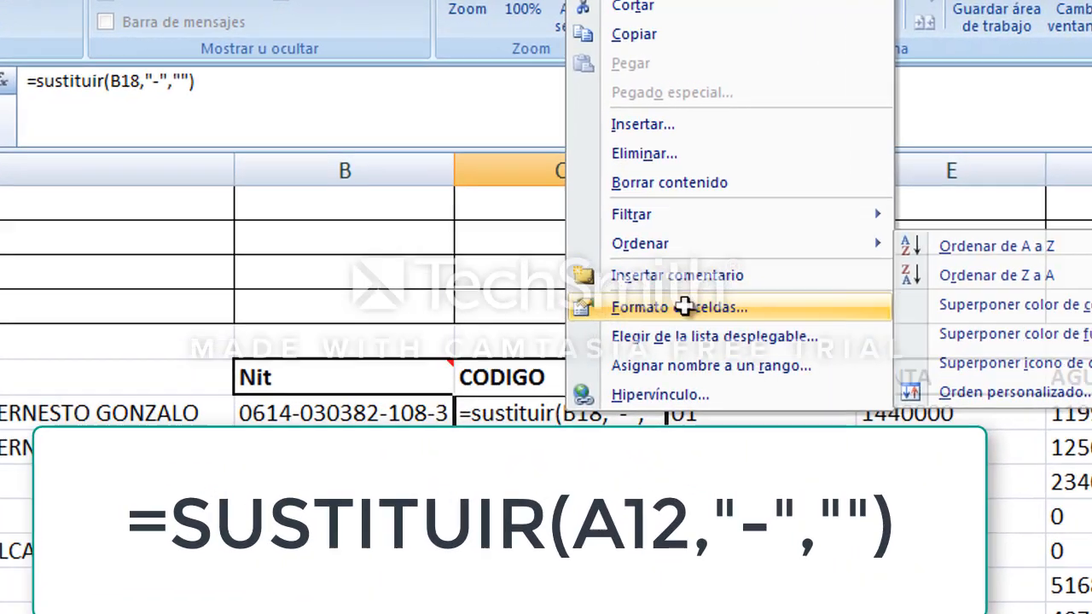
{"action": "left_click", "coordinate": [628, 246]}
{"action": "left_click", "coordinate": [414, 91]}
{"action": "left_click", "coordinate": [762, 469]}
{"action": "key", "text": "F2"}
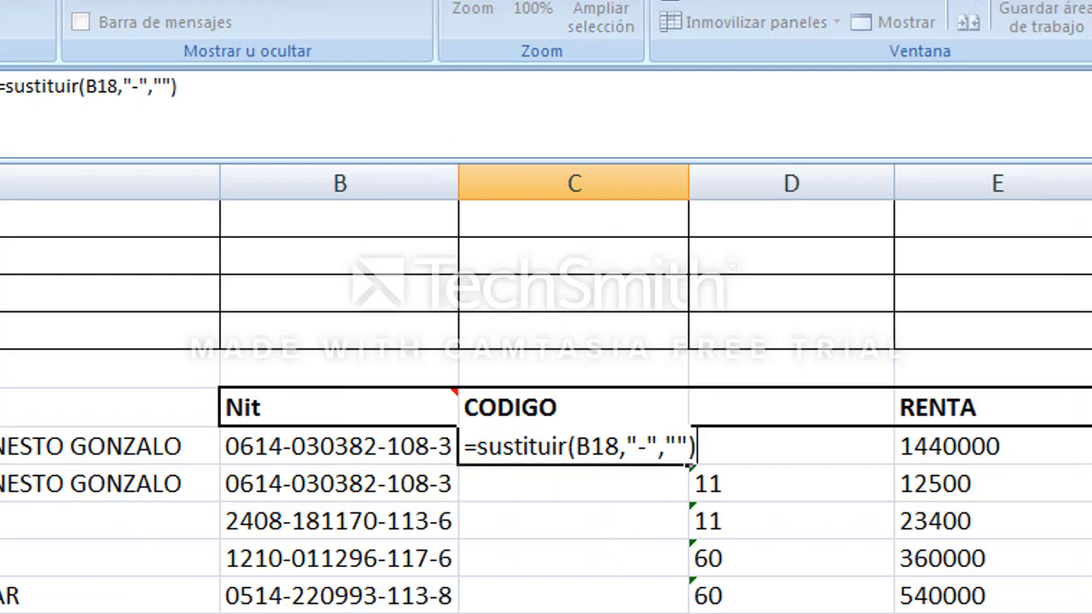
{"action": "key", "text": "Return"}
Copy the C18 formula down through C24.
{"action": "key", "text": "Up"}
{"action": "key", "text": "ctrl+c"}
{"action": "key", "text": "Down"}
{"action": "key", "text": "shift+Down"}
{"action": "key", "text": "shift+Down"}
{"action": "key", "text": "shift+Down"}
{"action": "key", "text": "shift+Down"}
{"action": "key", "text": "shift+Down"}
{"action": "key", "text": "shift+Down"}
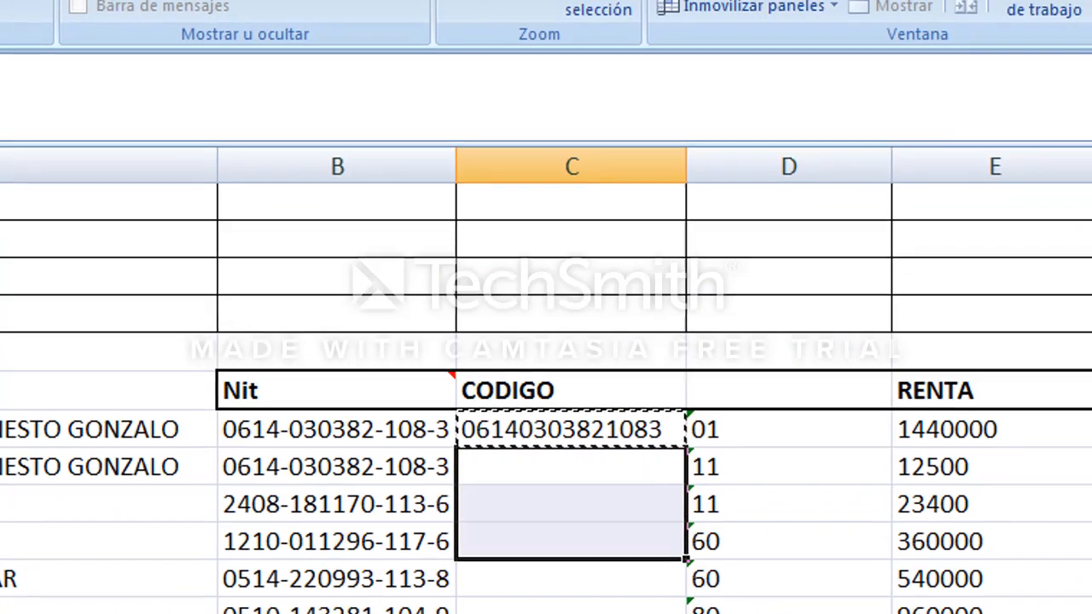
{"action": "key", "text": "ctrl+v"}
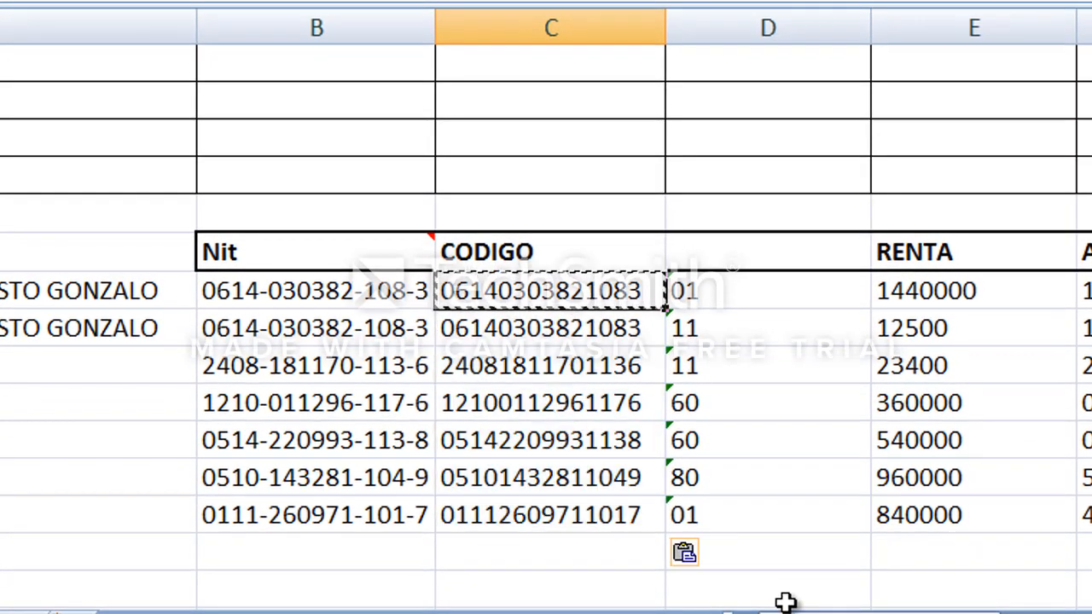
{"action": "key", "text": "Escape"}
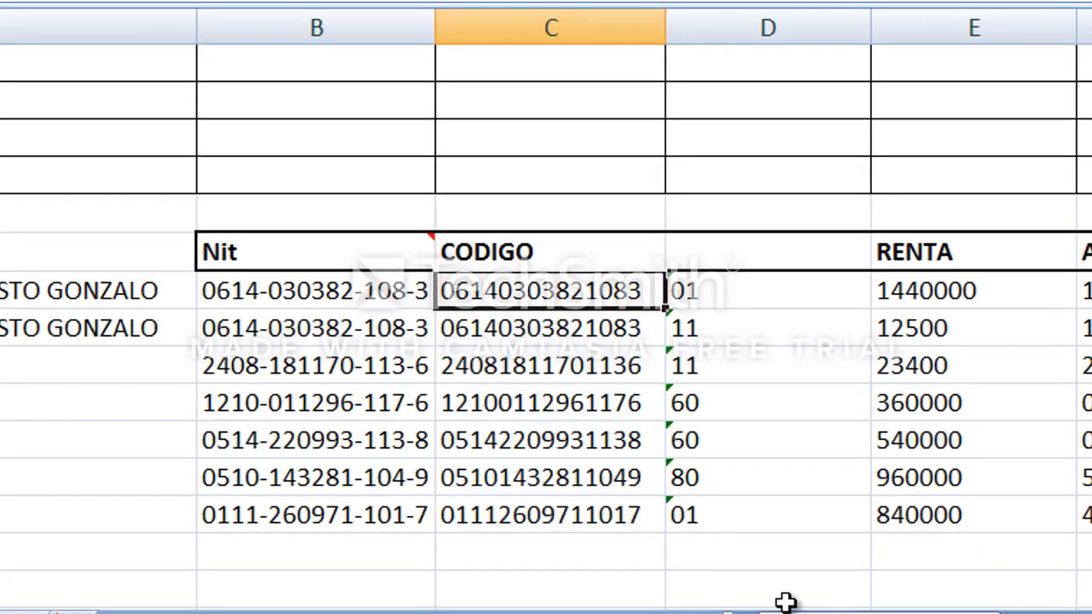
Copy C18:C24 and paste them back as values only.
{"action": "left_click", "coordinate": [531, 510], "text": "shift"}
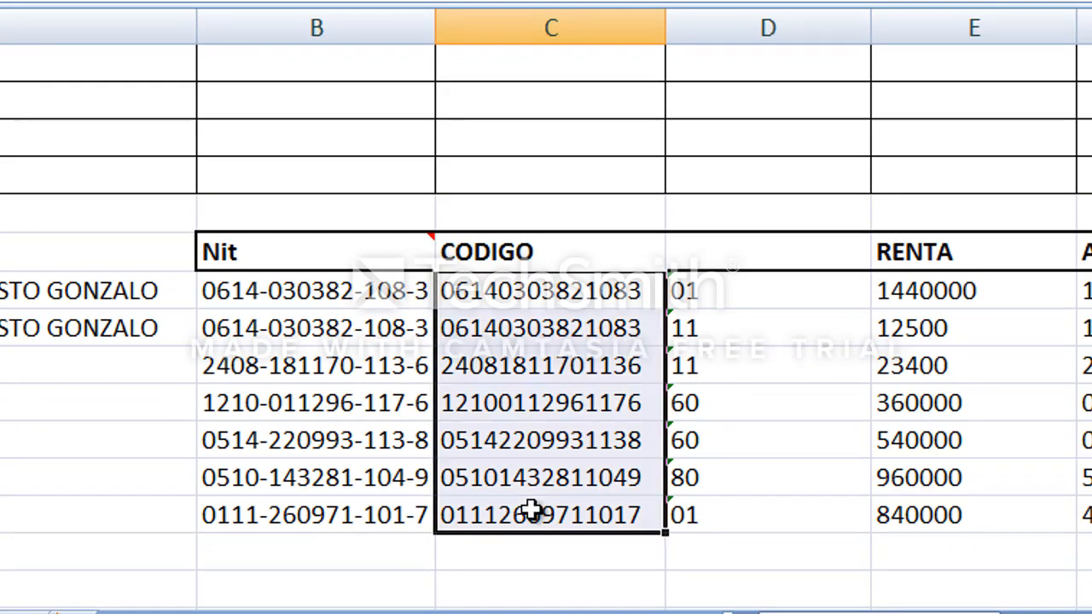
{"action": "key", "text": "ctrl+c"}
{"action": "right_click", "coordinate": [530, 511]}
{"action": "left_click", "coordinate": [614, 163]}
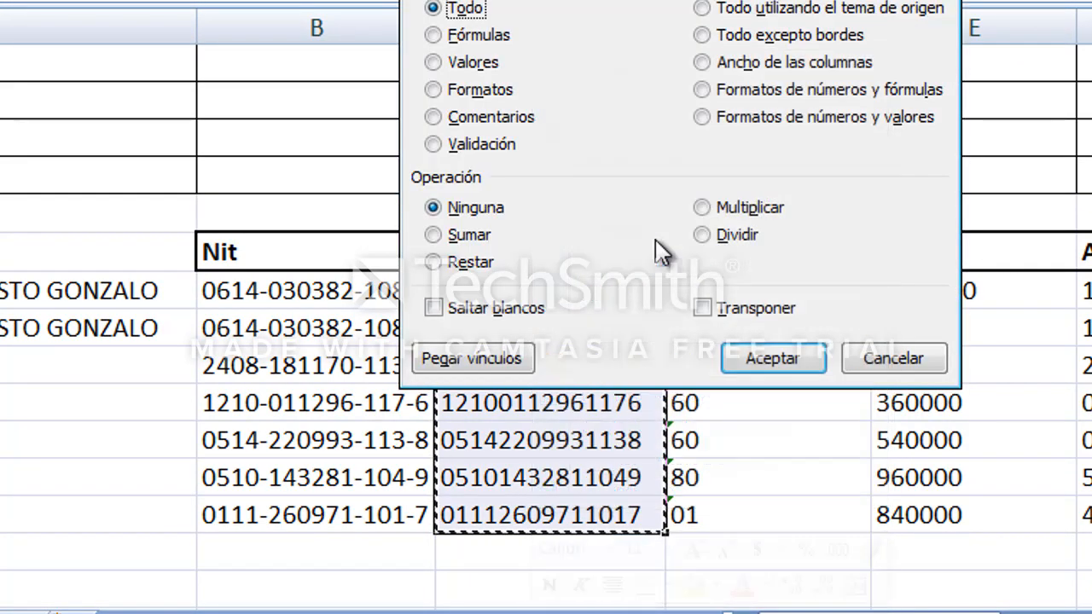
{"action": "left_click", "coordinate": [465, 62]}
{"action": "left_click", "coordinate": [751, 358]}
{"action": "left_click", "coordinate": [563, 326]}
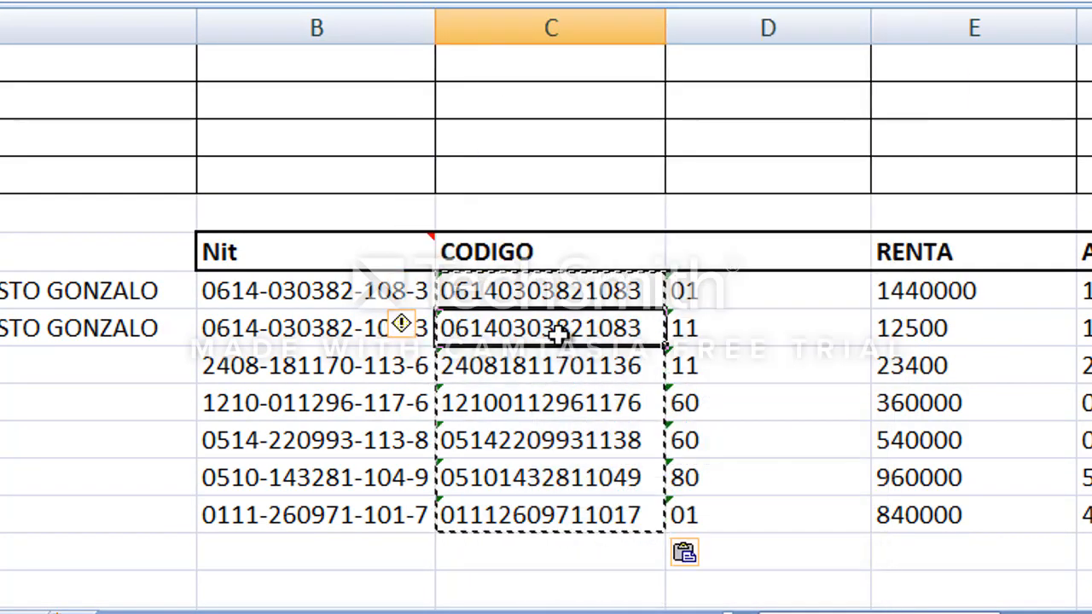
Delete the helper cells C18:C24, shifting the codes back left into column C.
{"action": "key", "text": "Escape"}
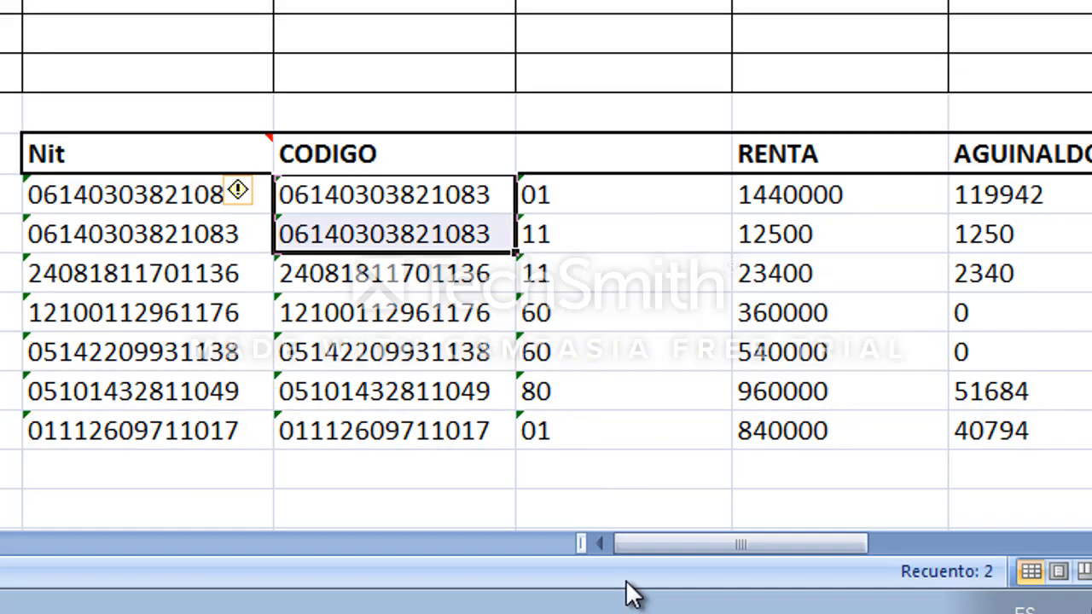
{"action": "key", "text": "shift+Down"}
{"action": "key", "text": "shift+Down"}
{"action": "key", "text": "shift+Down"}
{"action": "key", "text": "shift+Down"}
{"action": "key", "text": "shift+Down"}
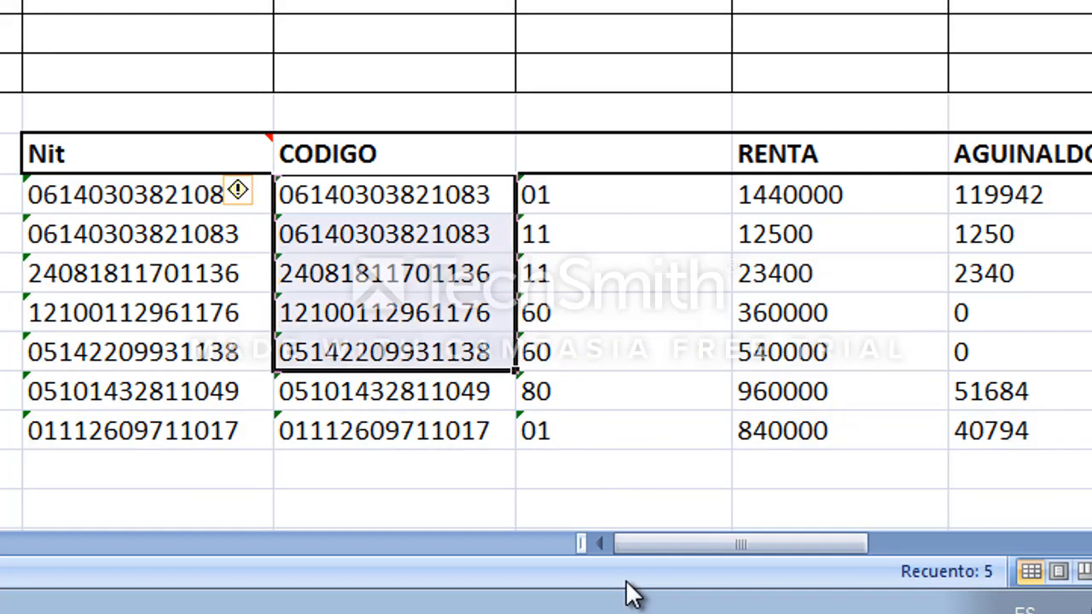
{"action": "right_click", "coordinate": [426, 355]}
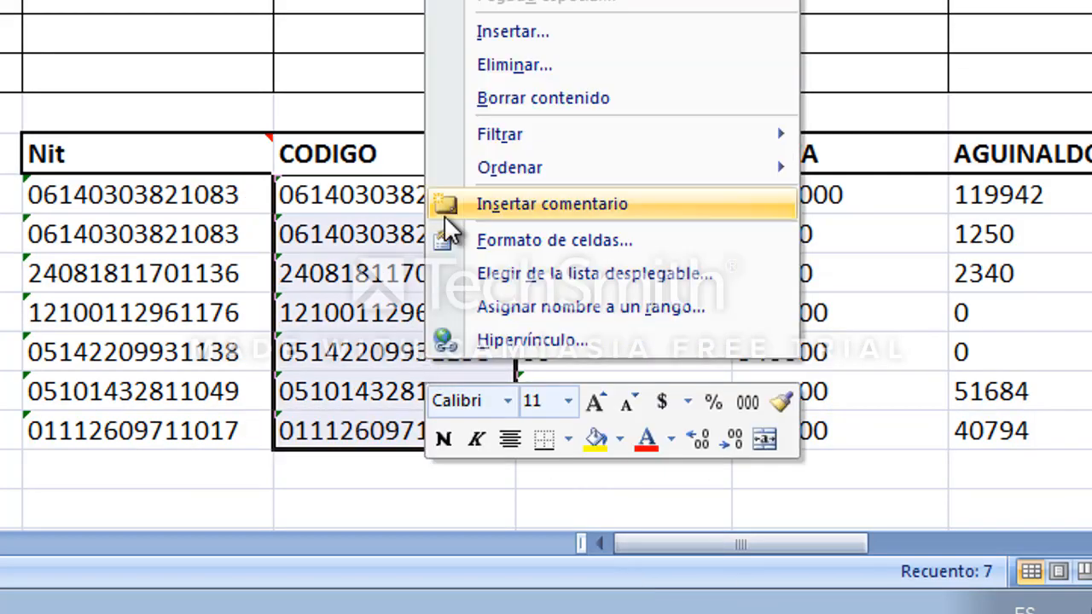
{"action": "left_click", "coordinate": [535, 65]}
{"action": "left_click", "coordinate": [469, 155]}
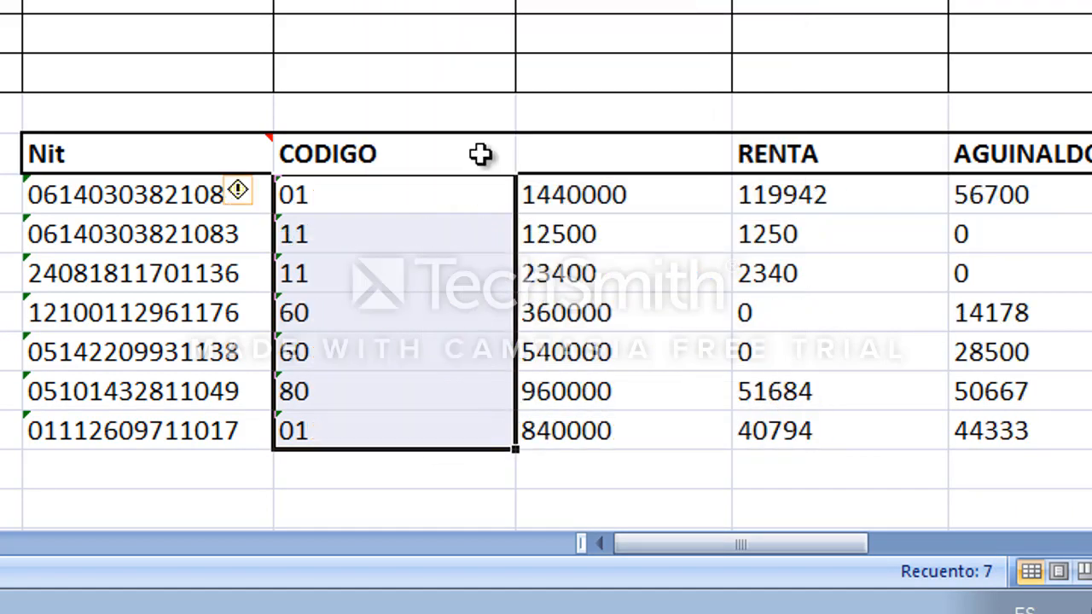
Set column B's width to 14.
{"action": "left_click", "coordinate": [350, 197]}
{"action": "right_click", "coordinate": [131, 1]}
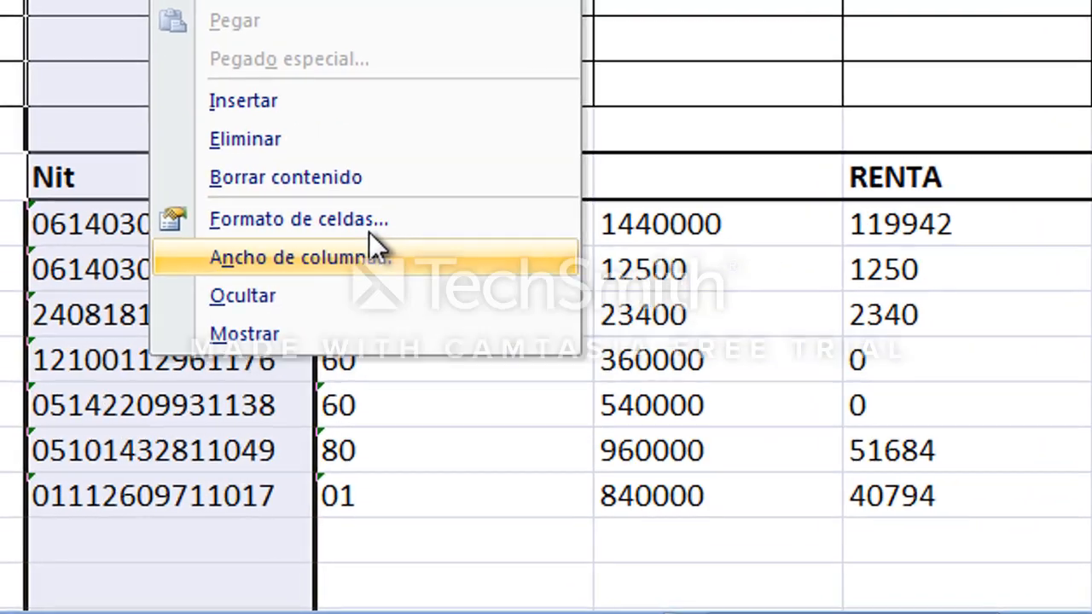
{"action": "left_click", "coordinate": [370, 243]}
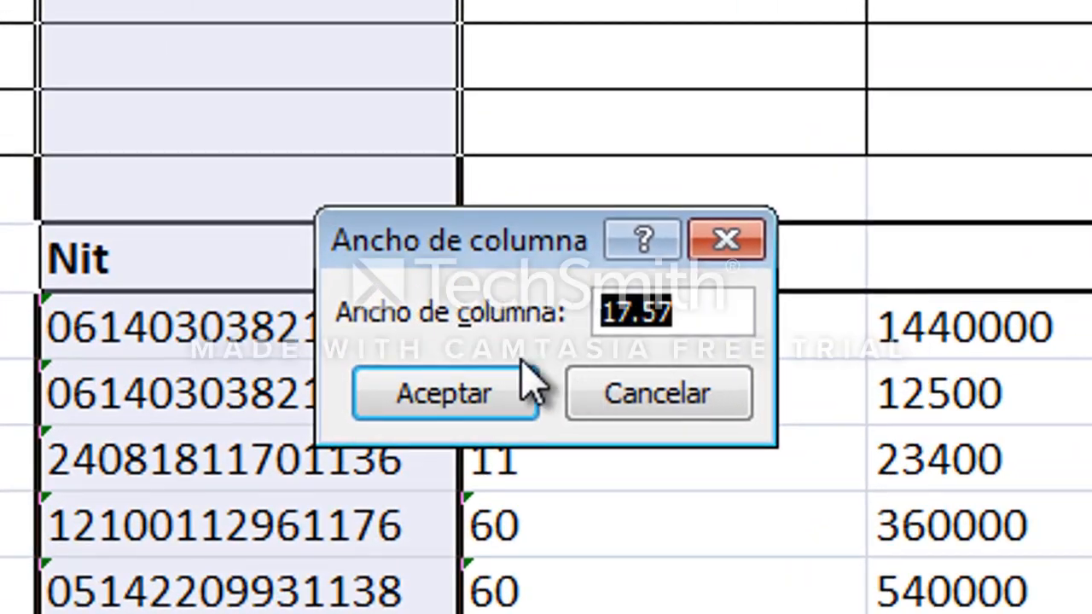
{"action": "type", "text": "14"}
{"action": "left_click", "coordinate": [505, 378]}
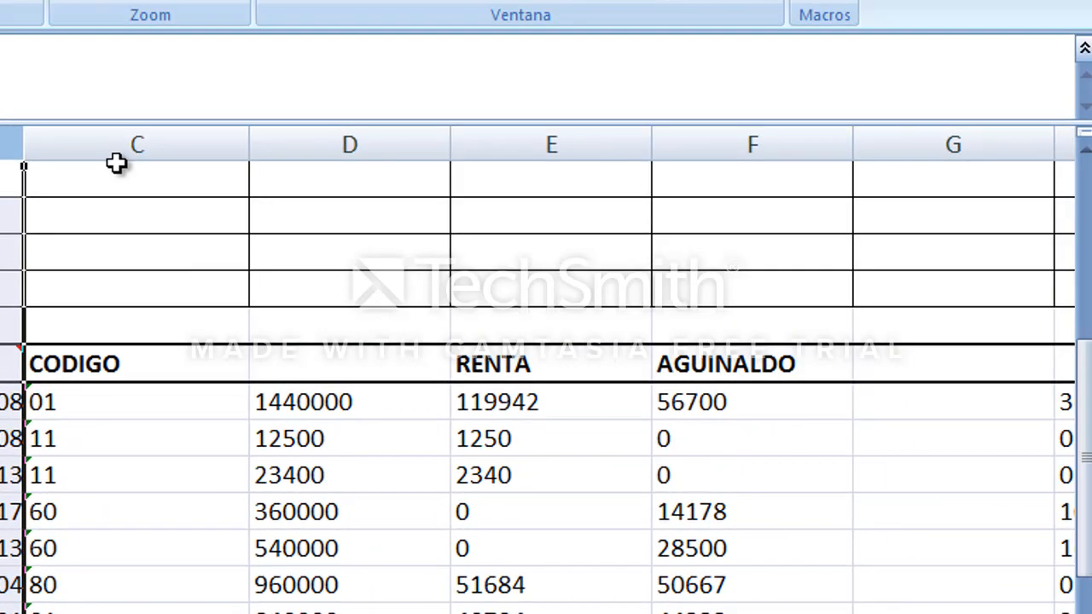
Set column C's width to 2.
{"action": "left_click", "coordinate": [116, 142]}
{"action": "right_click", "coordinate": [120, 156]}
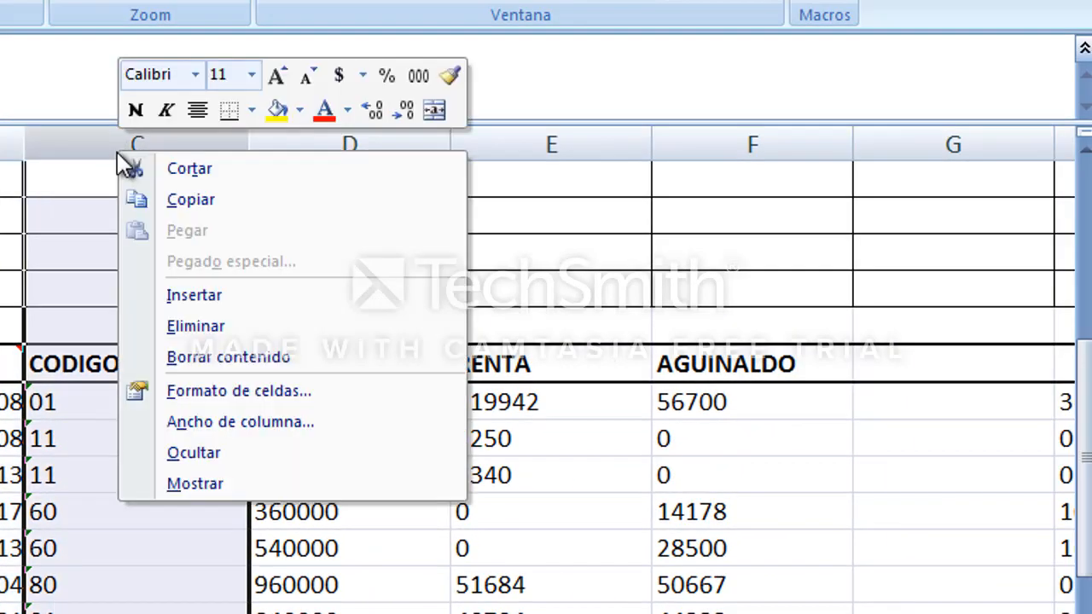
{"action": "left_click", "coordinate": [264, 420]}
{"action": "type", "text": "2"}
{"action": "left_click", "coordinate": [209, 438]}
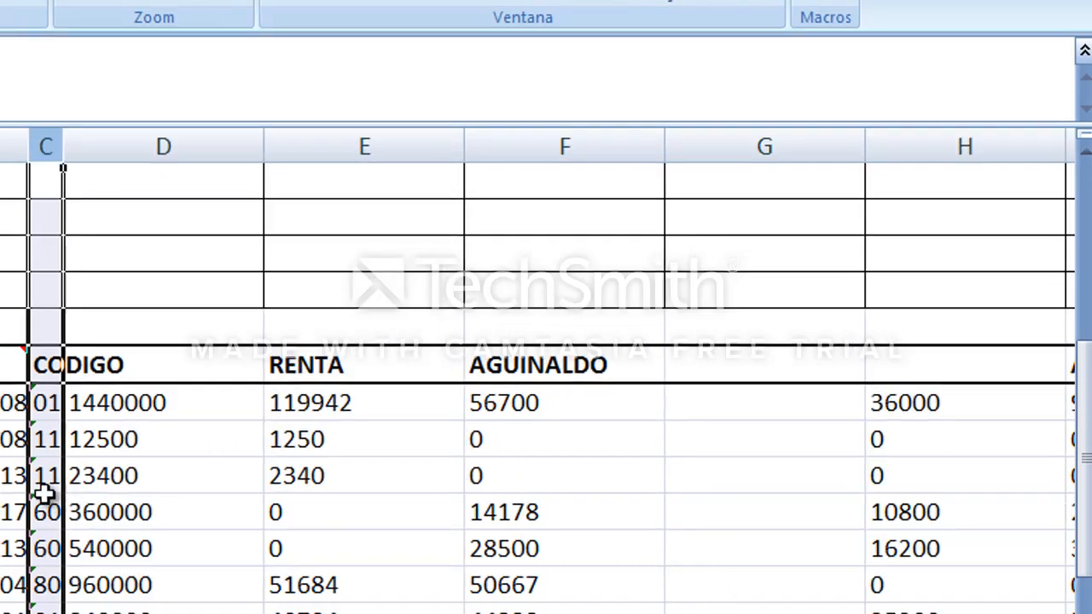
Check the ANCHO note for column D in the template header.
{"action": "left_click", "coordinate": [159, 438]}
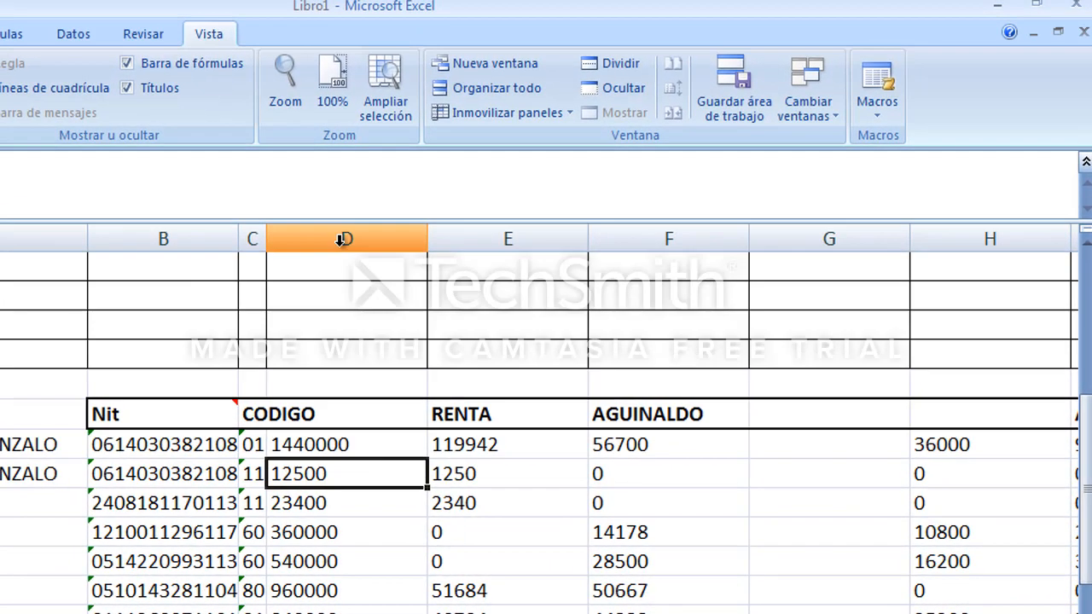
{"action": "right_click", "coordinate": [341, 240]}
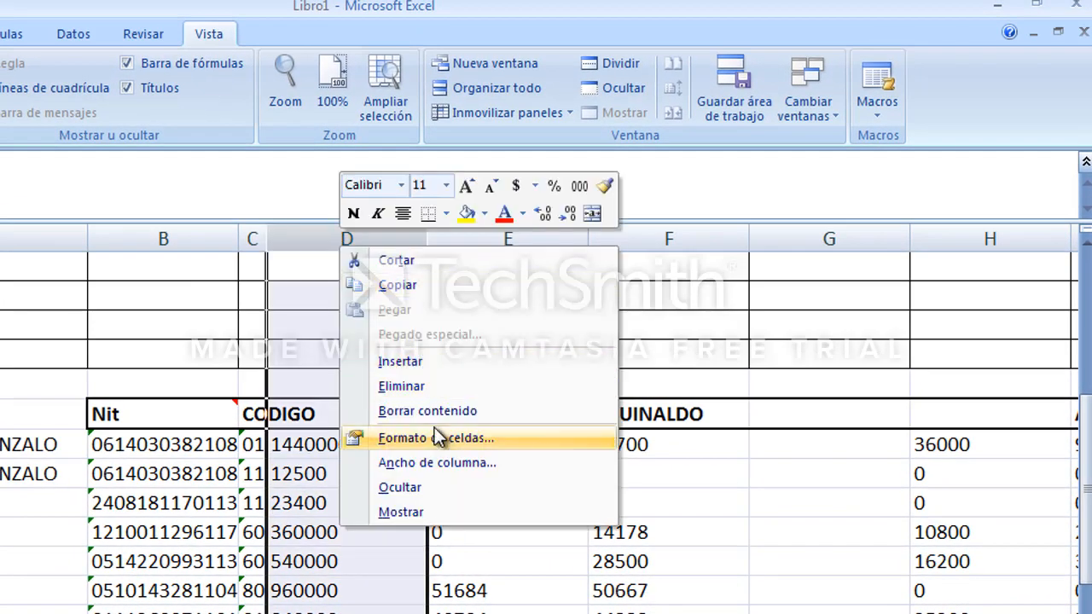
{"action": "left_click", "coordinate": [435, 462]}
{"action": "left_click", "coordinate": [393, 469]}
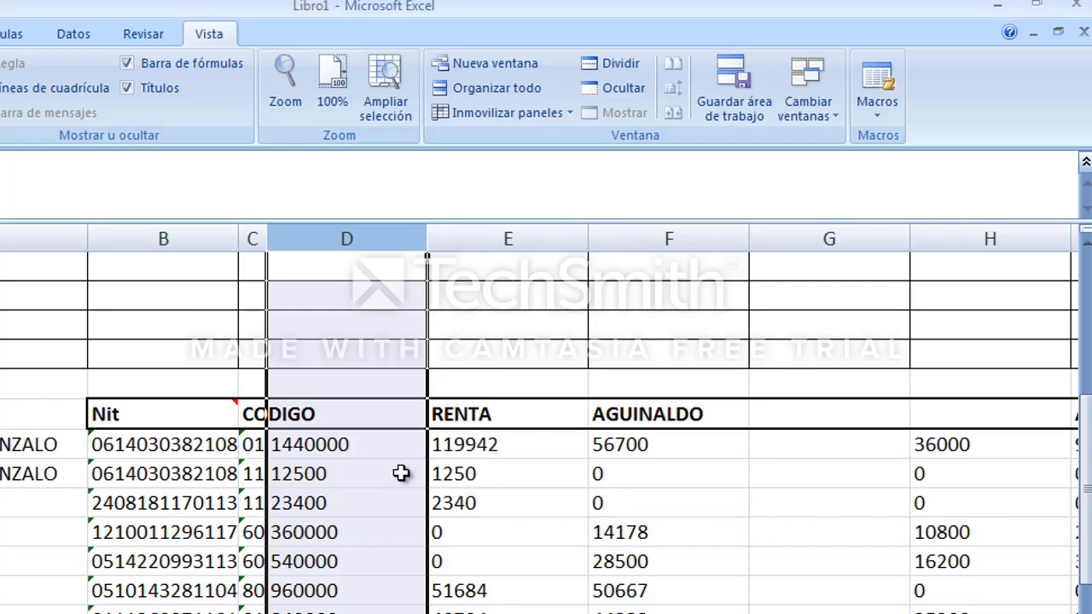
{"action": "left_click", "coordinate": [382, 503]}
{"action": "scroll", "coordinate": [380, 522], "scroll_direction": "up", "scroll_amount": 3}
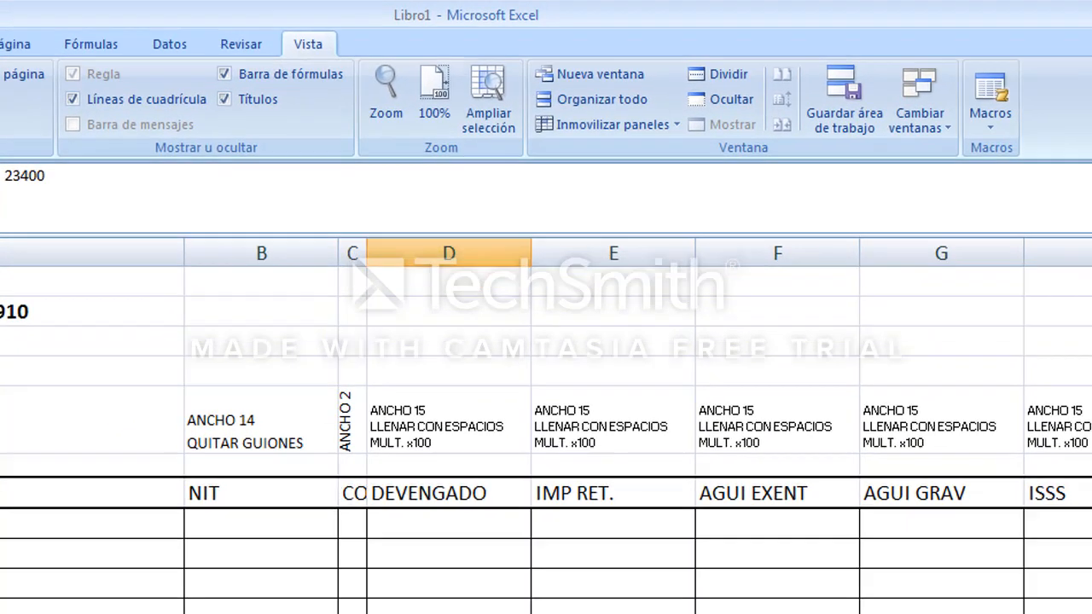
{"action": "scroll", "coordinate": [107, 417], "scroll_direction": "down", "scroll_amount": 2}
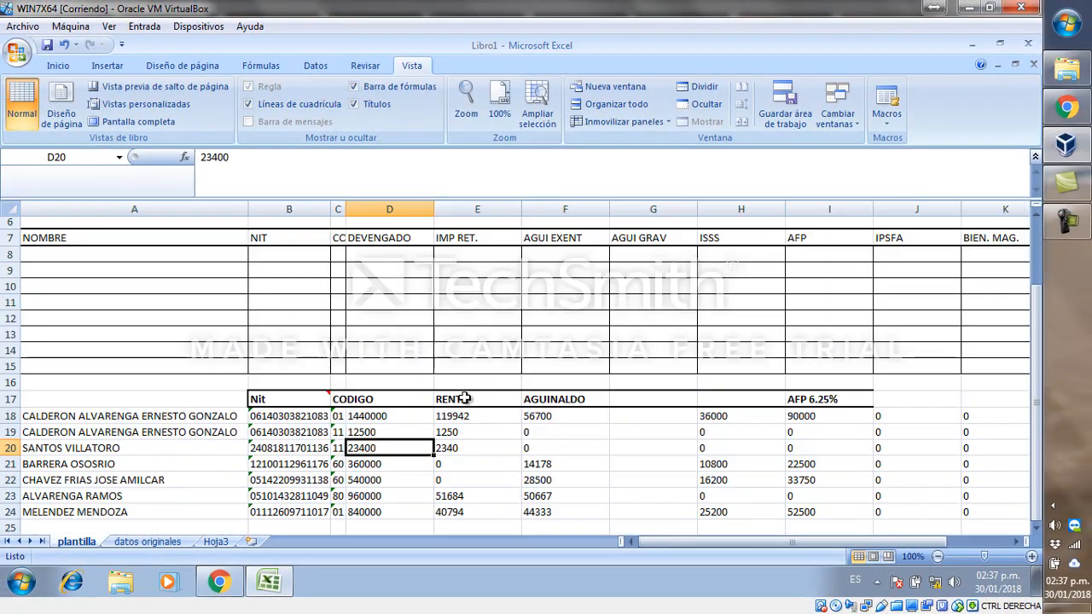
{"action": "scroll", "coordinate": [464, 399], "scroll_direction": "down", "scroll_amount": 2, "text": "ctrl"}
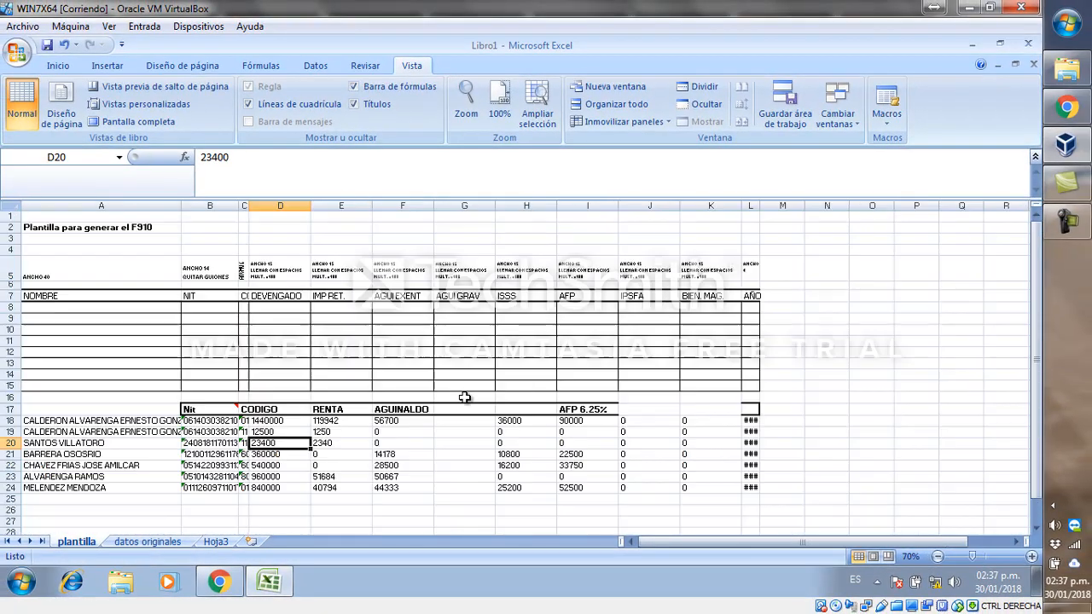
Delete rows 1 to 17 so the data rows move to the top of the sheet.
{"action": "left_click", "coordinate": [210, 352]}
{"action": "left_click_drag", "start_coordinate": [11, 217], "coordinate": [12, 411]}
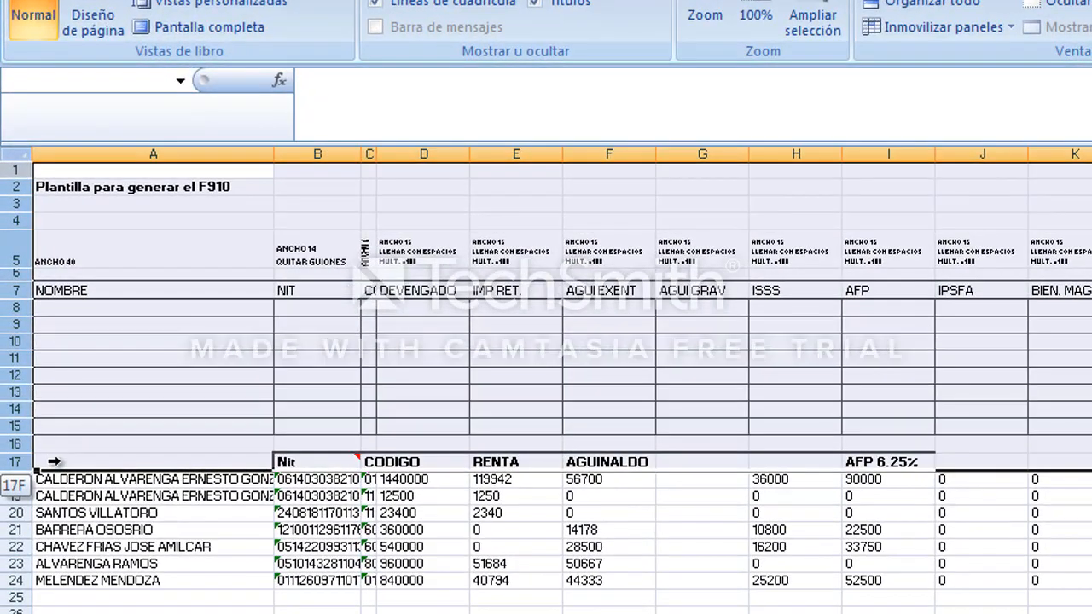
{"action": "right_click", "coordinate": [360, 351]}
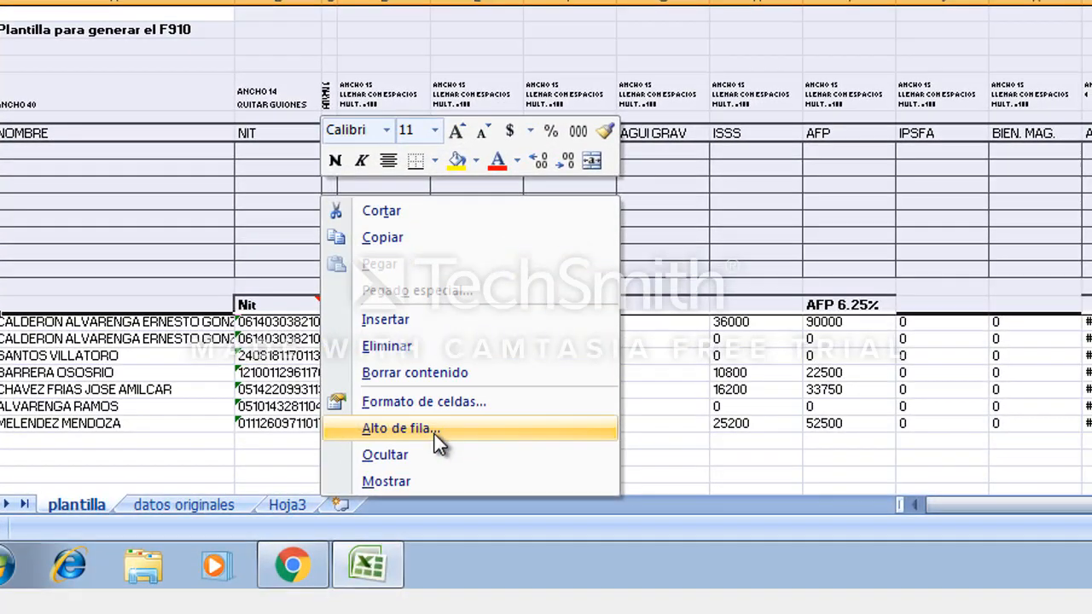
{"action": "left_click", "coordinate": [429, 352]}
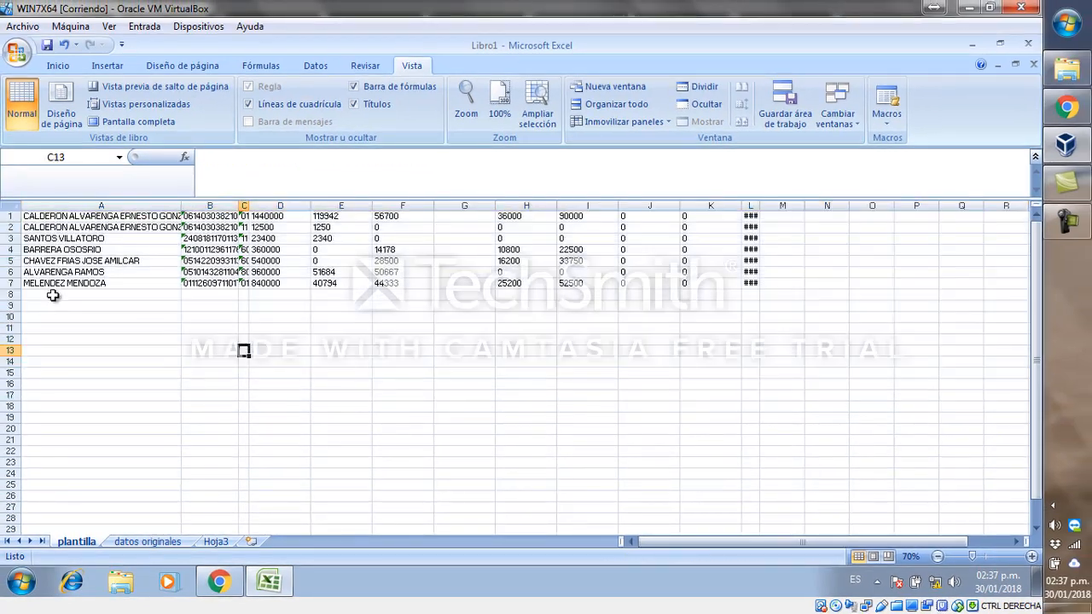
Delete the empty columns M through Q.
{"action": "left_click", "coordinate": [708, 227]}
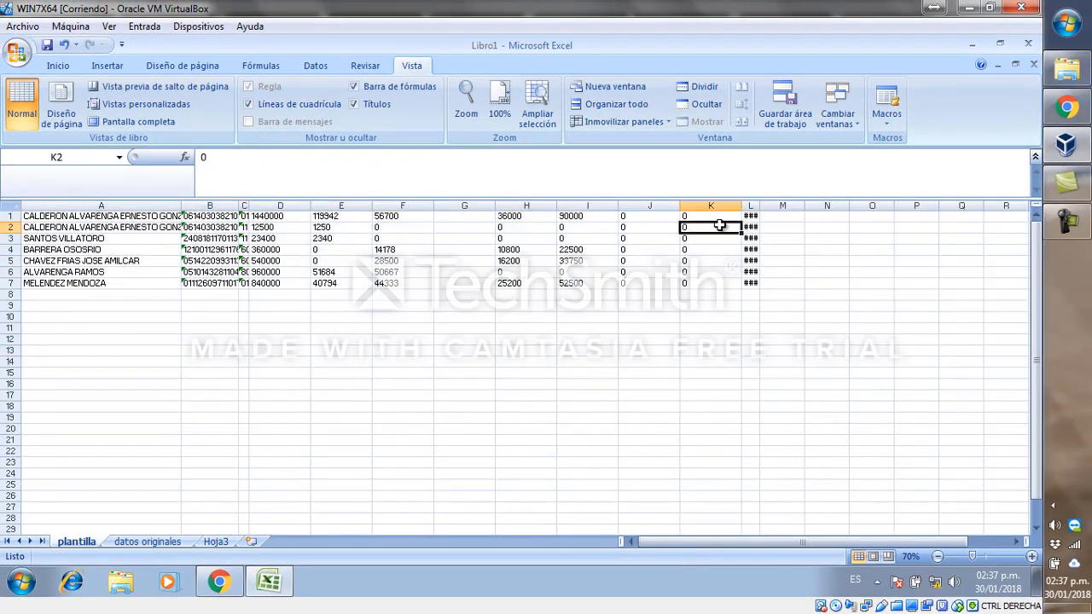
{"action": "left_click", "coordinate": [790, 205]}
{"action": "left_click_drag", "start_coordinate": [791, 202], "coordinate": [964, 171]}
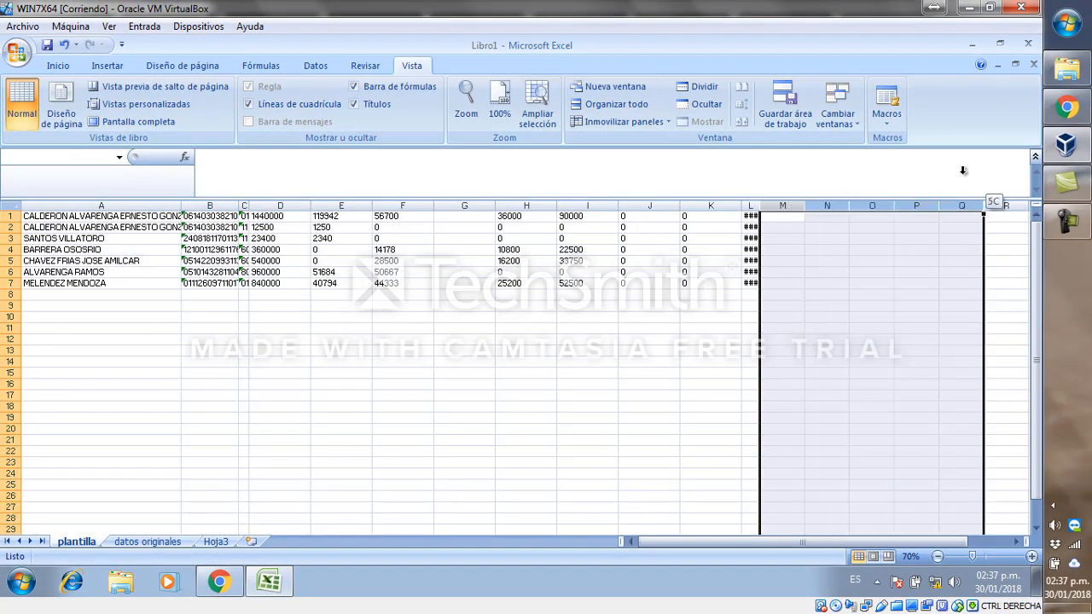
{"action": "right_click", "coordinate": [838, 213]}
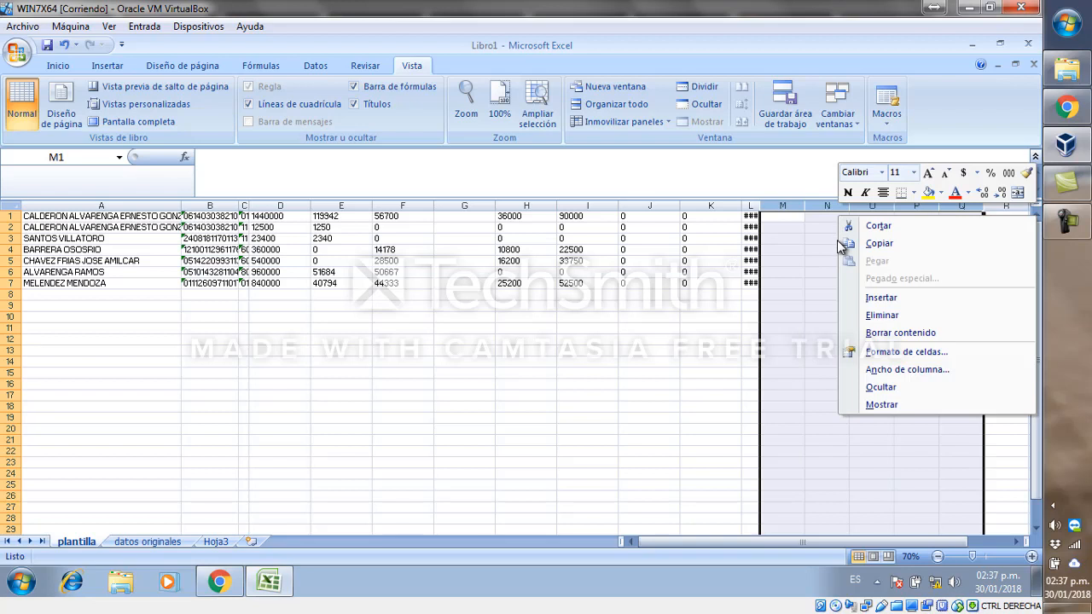
{"action": "left_click", "coordinate": [912, 316]}
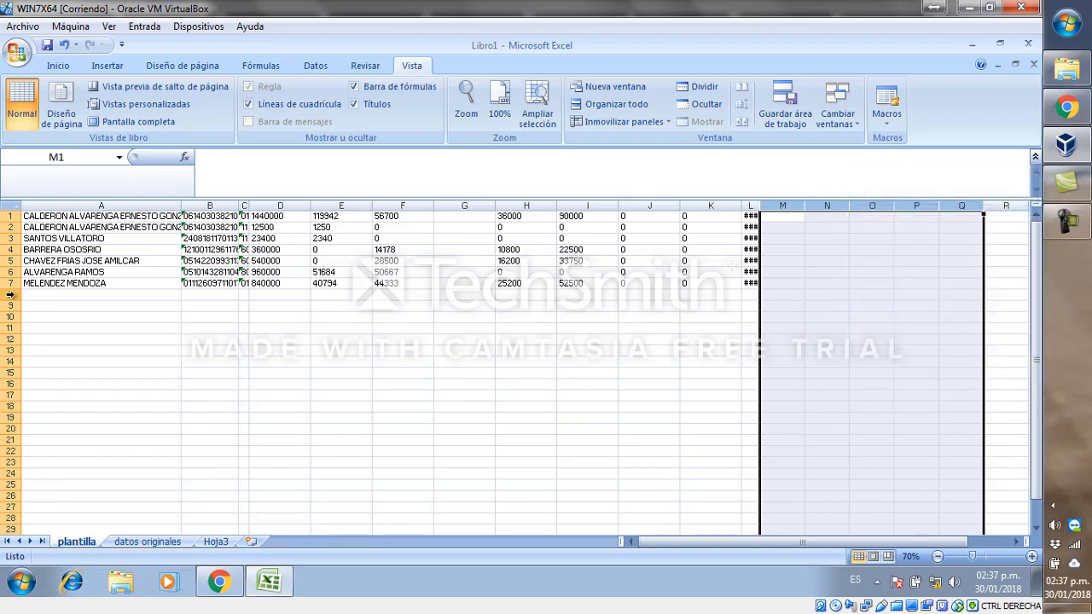
Delete the empty rows 8 through 23 below the data.
{"action": "left_click_drag", "start_coordinate": [10, 294], "coordinate": [12, 467]}
{"action": "right_click", "coordinate": [181, 401]}
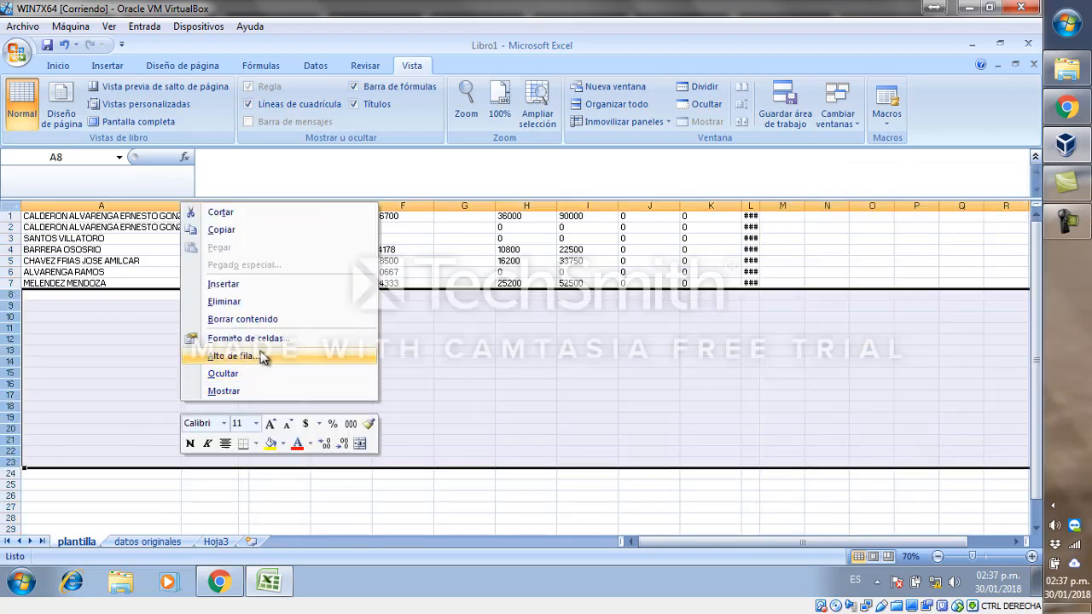
{"action": "left_click", "coordinate": [250, 317]}
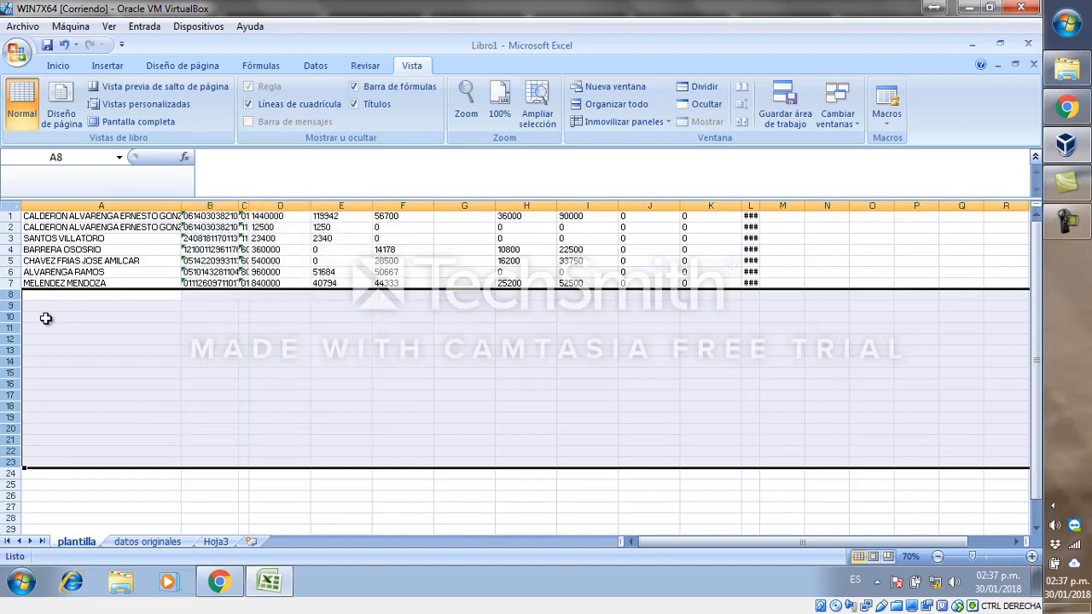
{"action": "right_click", "coordinate": [67, 321]}
{"action": "left_click", "coordinate": [128, 420]}
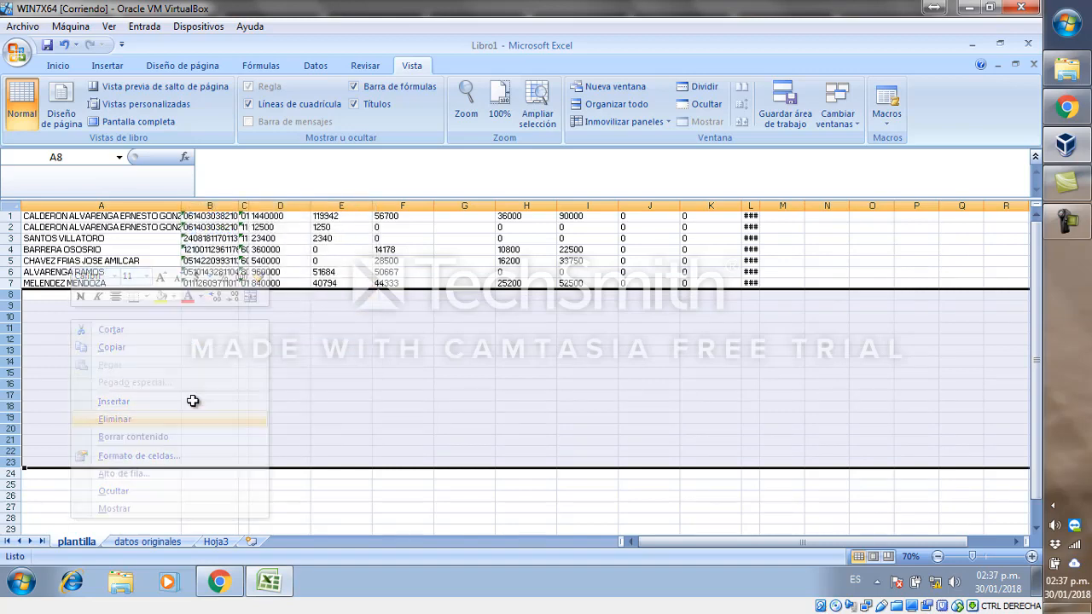
Save the active sheet as f910 in Formatted Text (space delimited) format, keeping that format.
{"action": "left_click", "coordinate": [282, 372]}
{"action": "left_click", "coordinate": [302, 272]}
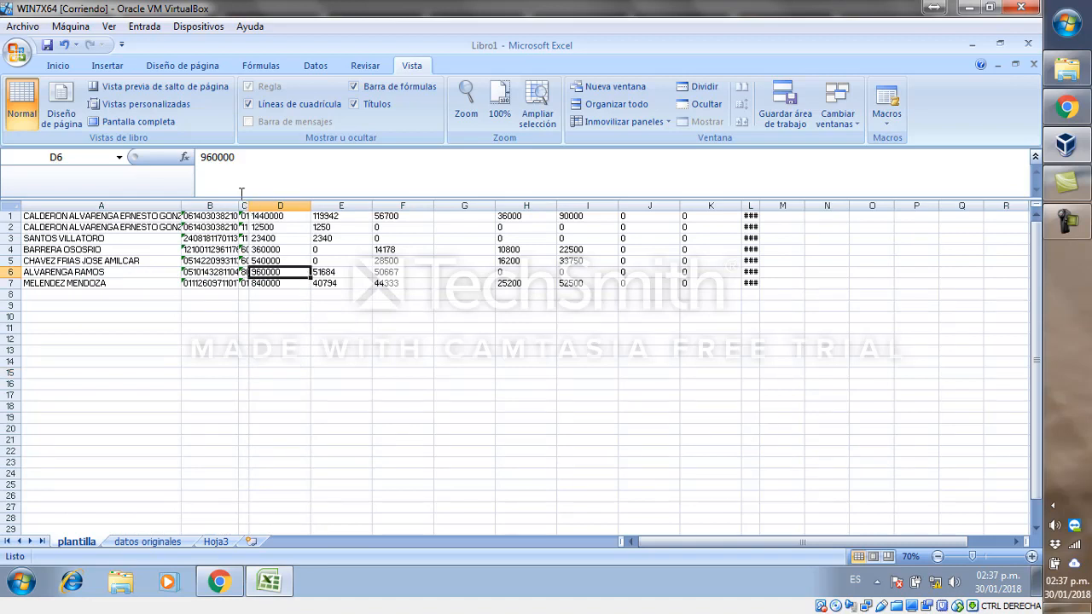
{"action": "left_click", "coordinate": [21, 26]}
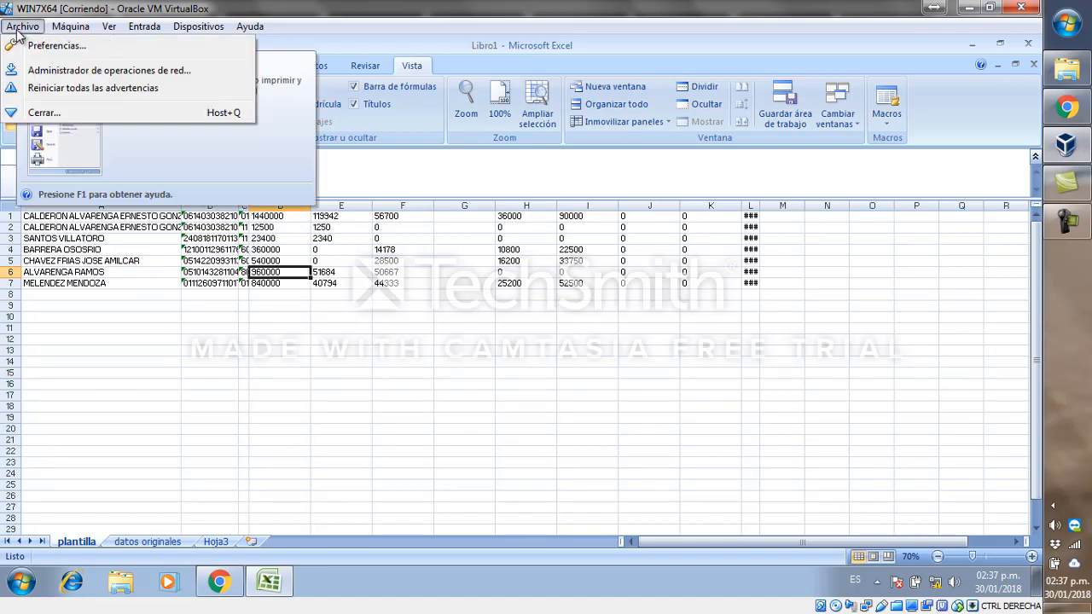
{"action": "left_click", "coordinate": [141, 317]}
{"action": "left_click", "coordinate": [19, 53]}
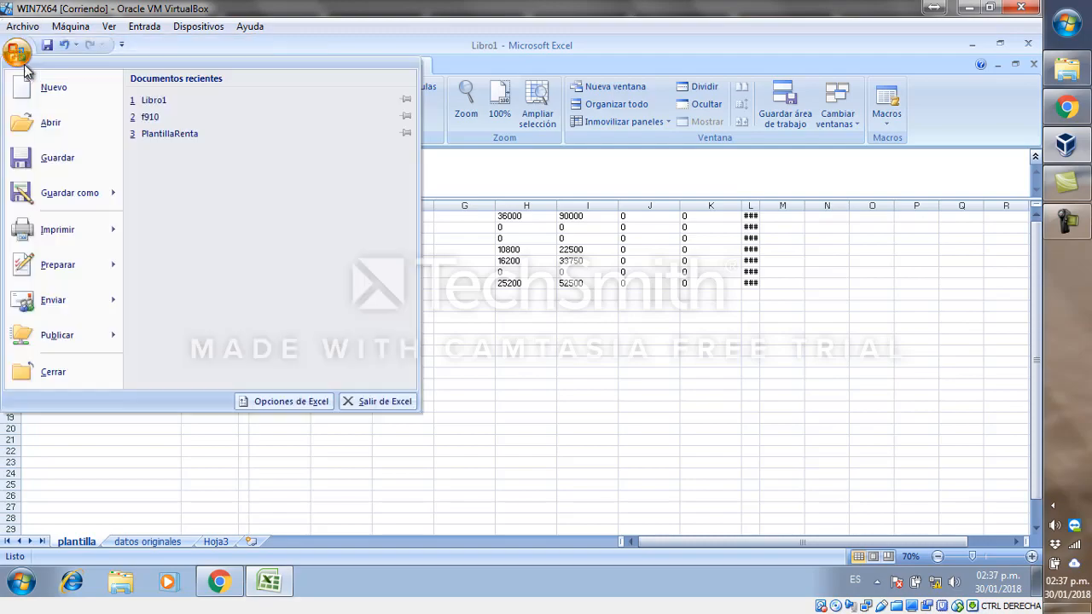
{"action": "mouse_move", "coordinate": [129, 183]}
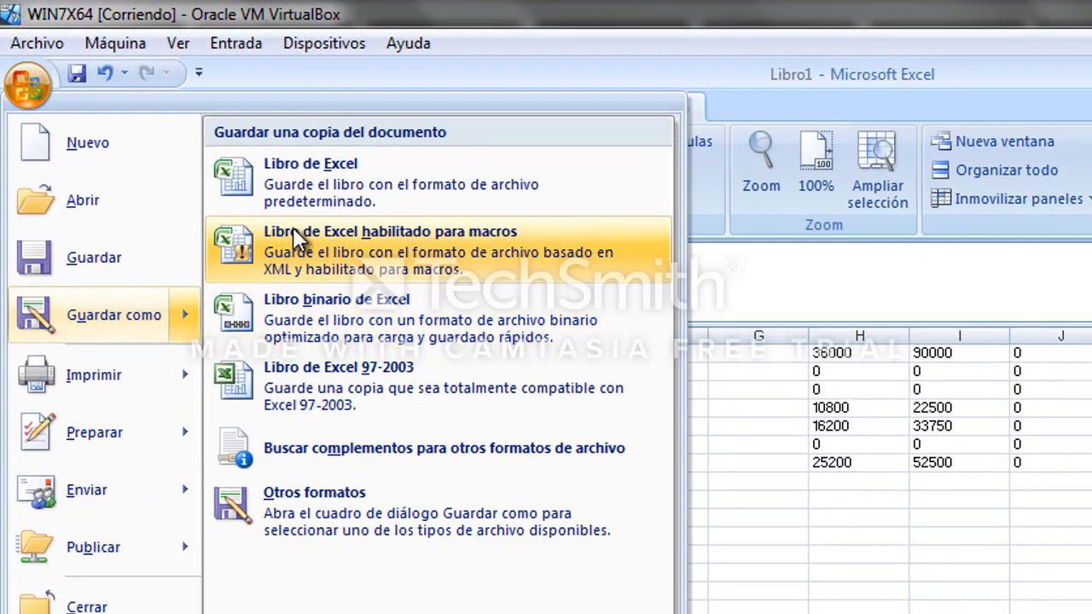
{"action": "left_click", "coordinate": [137, 312]}
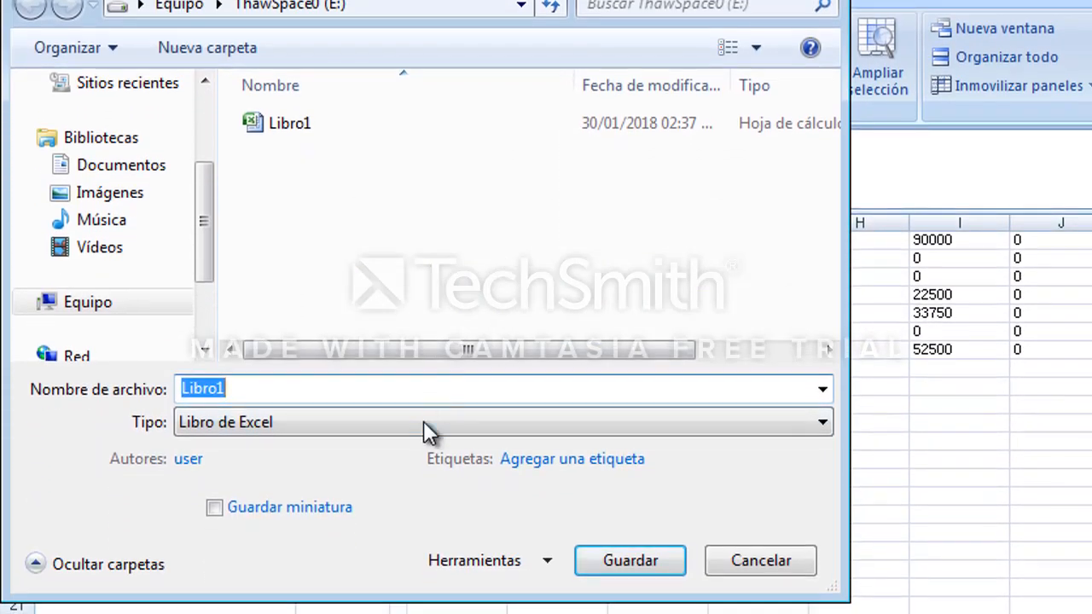
{"action": "left_click", "coordinate": [423, 458]}
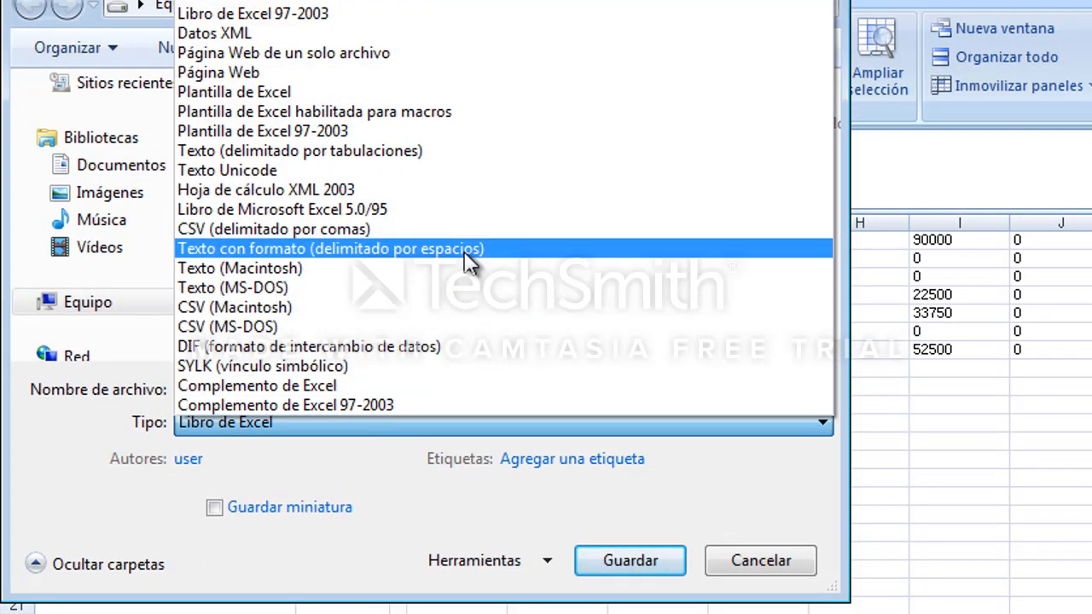
{"action": "left_click", "coordinate": [540, 264]}
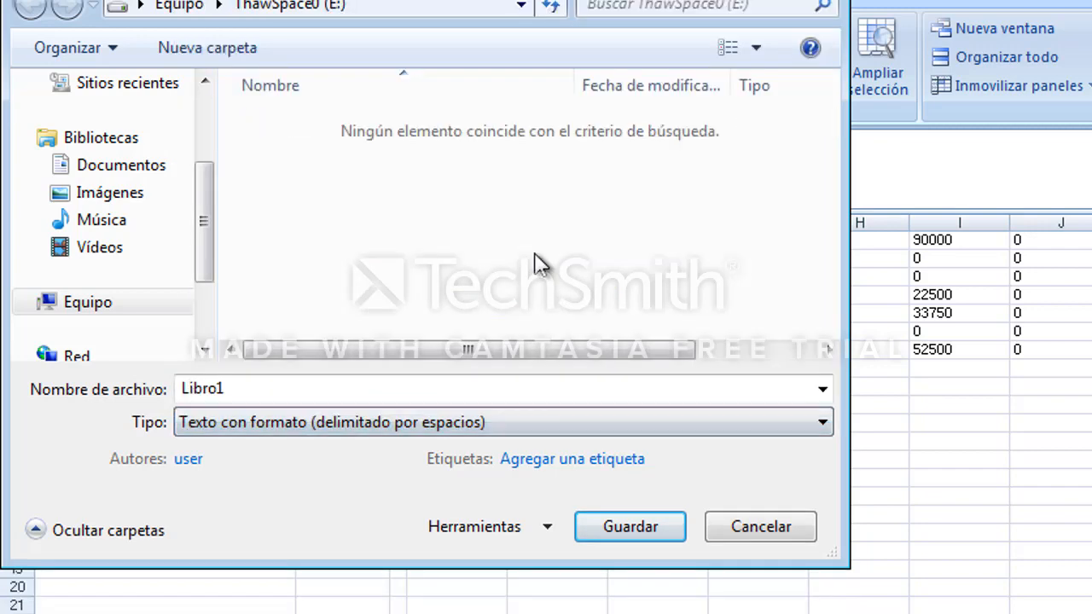
{"action": "left_click", "coordinate": [410, 388]}
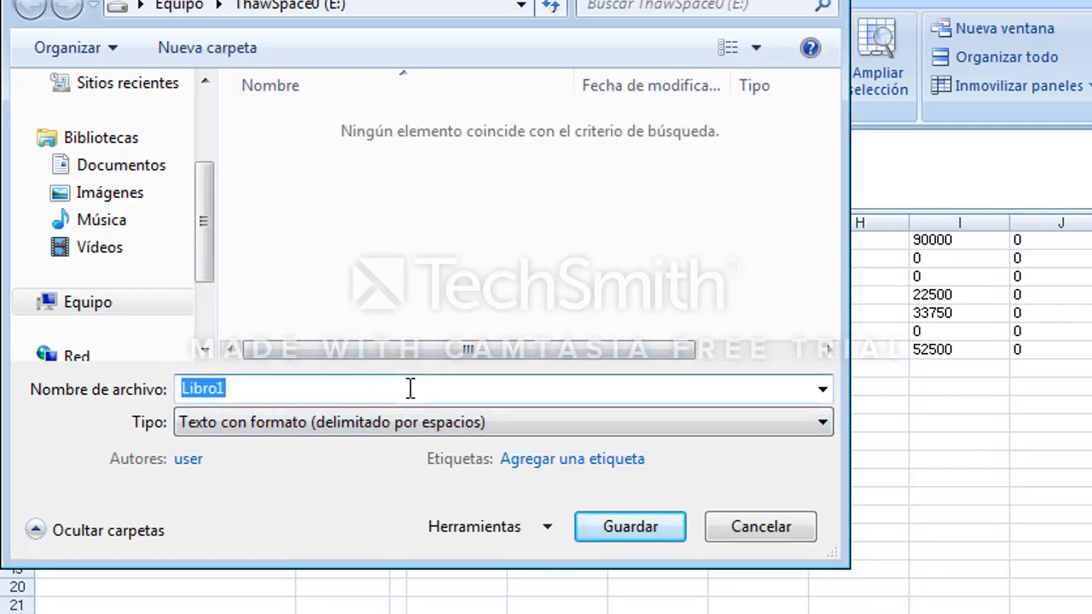
{"action": "type", "text": "f910"}
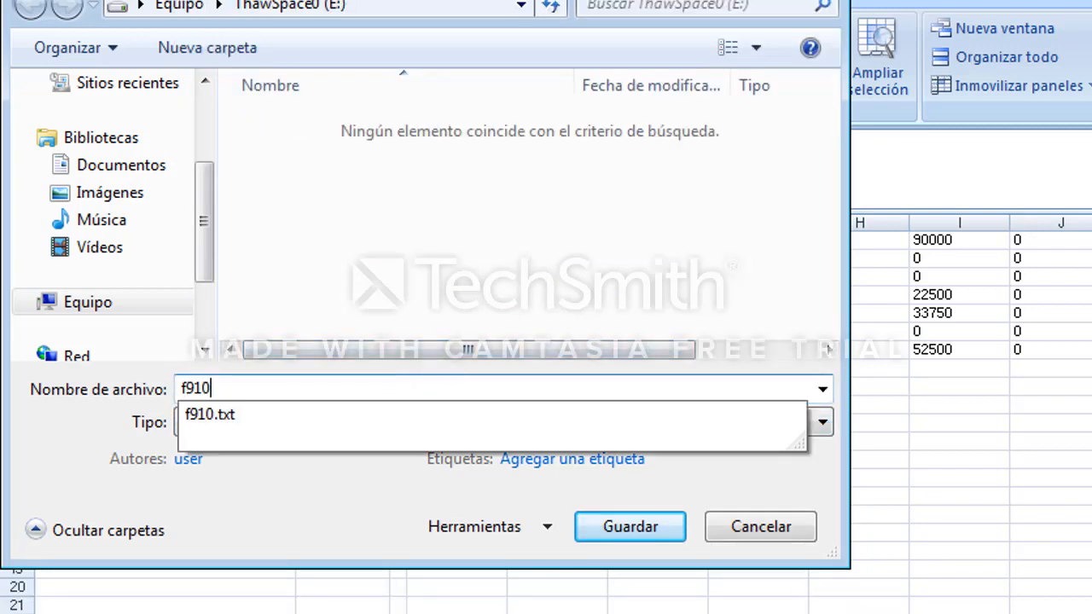
{"action": "left_click", "coordinate": [616, 529]}
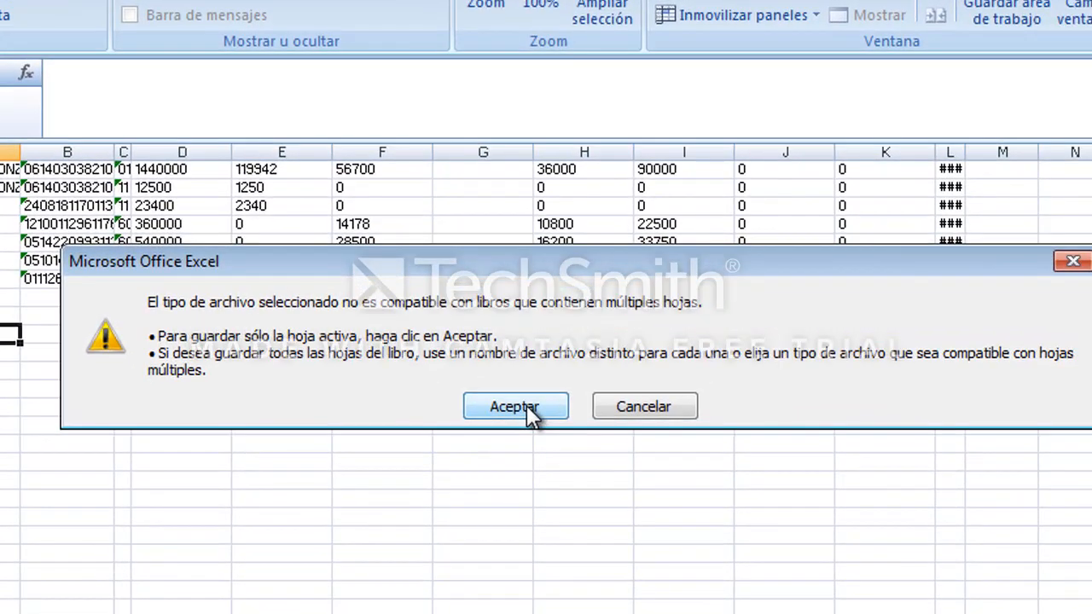
{"action": "left_click", "coordinate": [515, 407]}
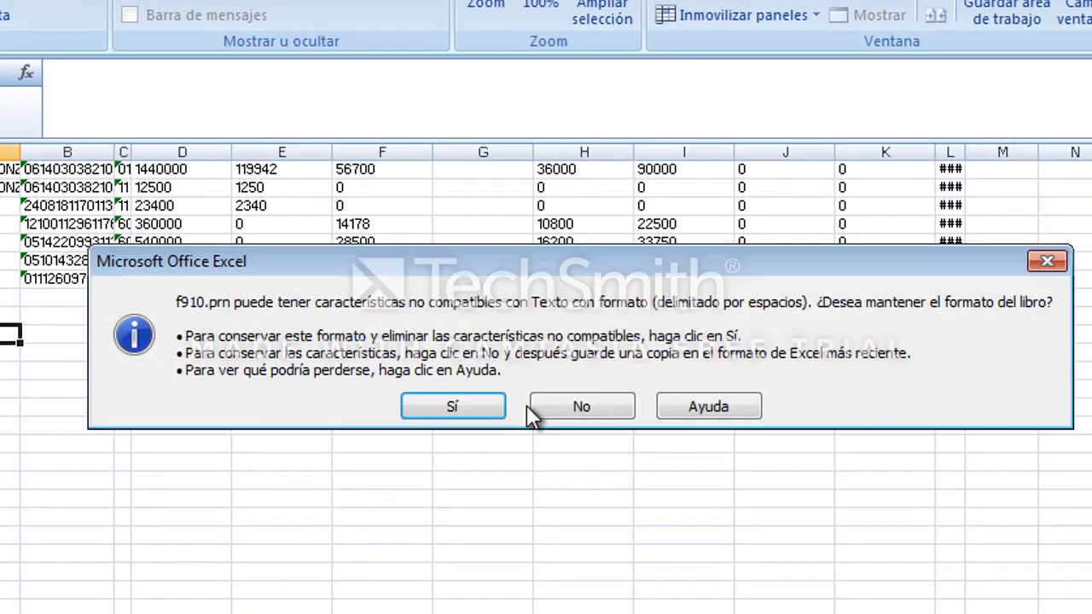
{"action": "left_click", "coordinate": [463, 407]}
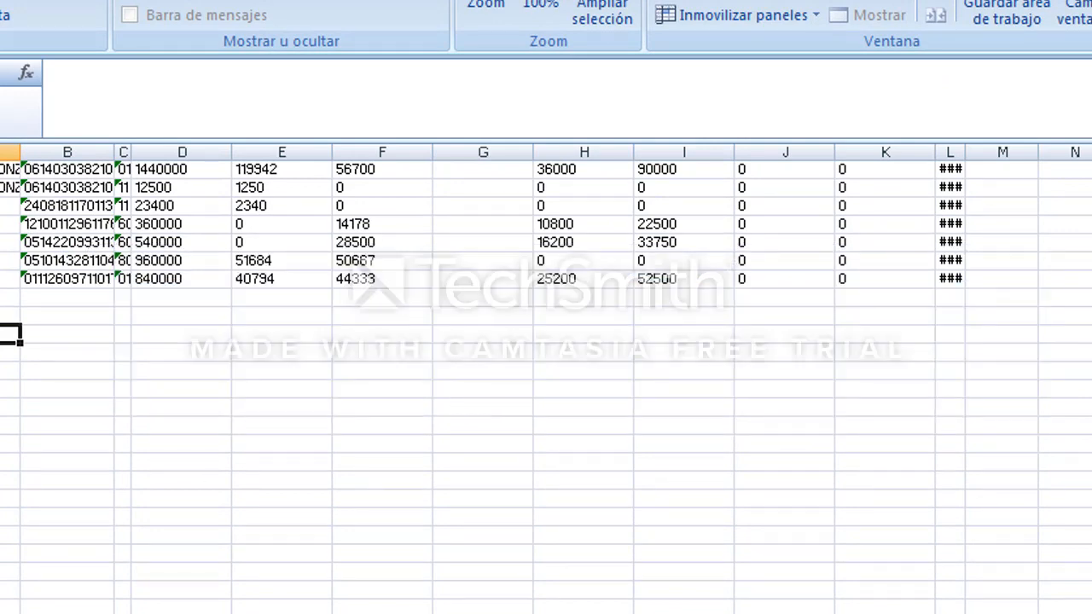
Close the f910.prn workbook, saving its changes in the same text format.
{"action": "left_click", "coordinate": [245, 335]}
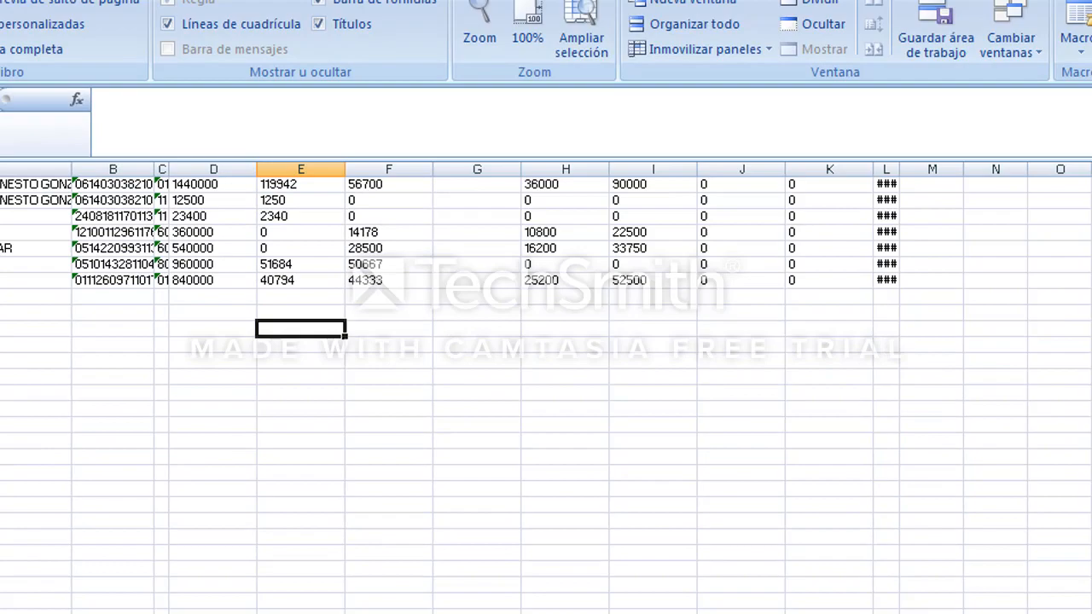
{"action": "left_click", "coordinate": [1029, 43]}
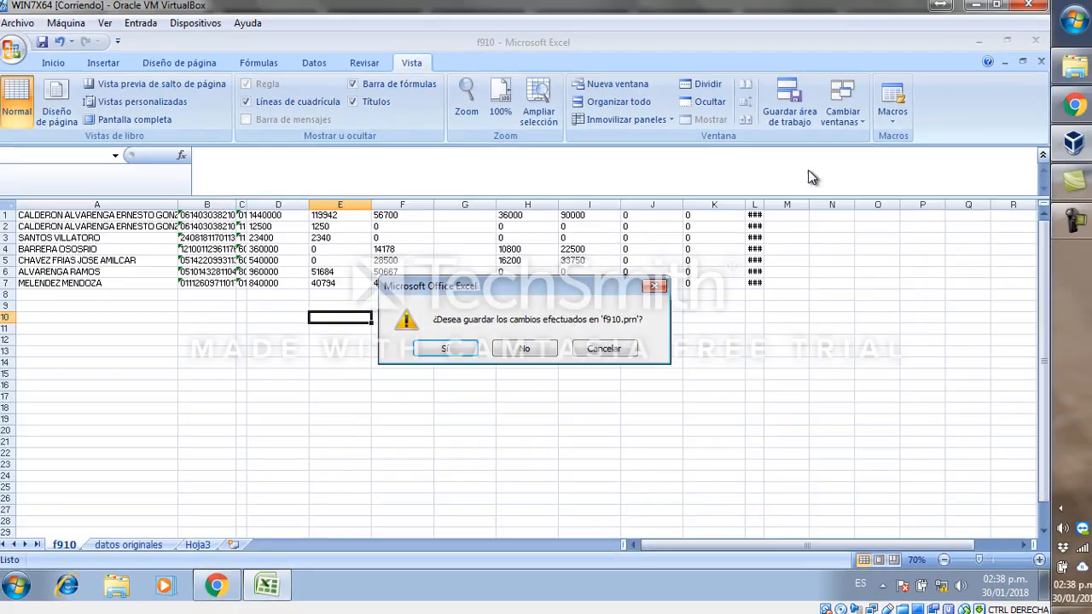
{"action": "left_click", "coordinate": [451, 345]}
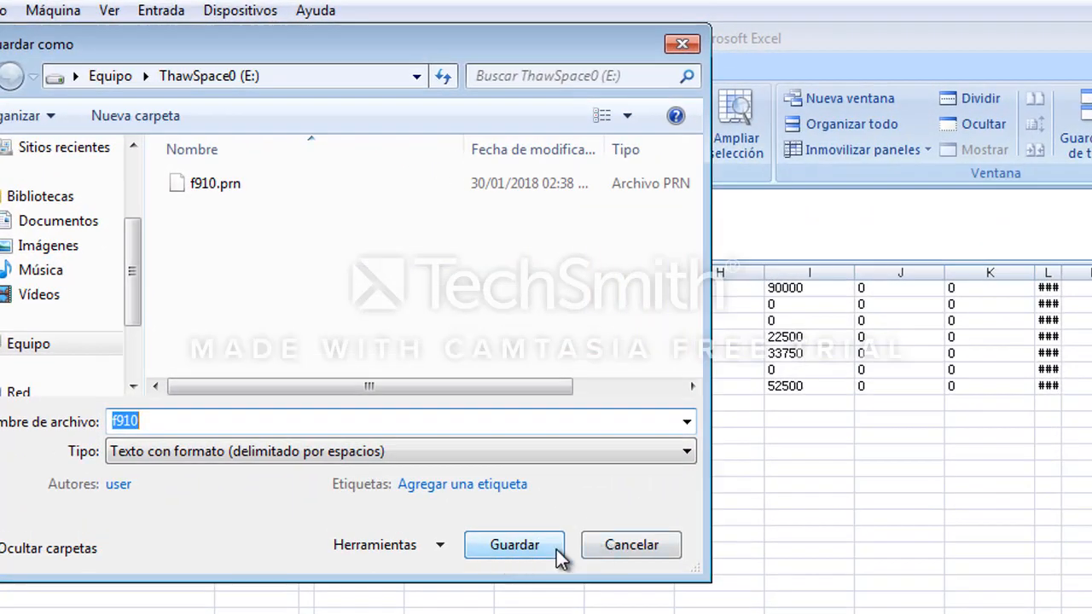
{"action": "left_click", "coordinate": [515, 545]}
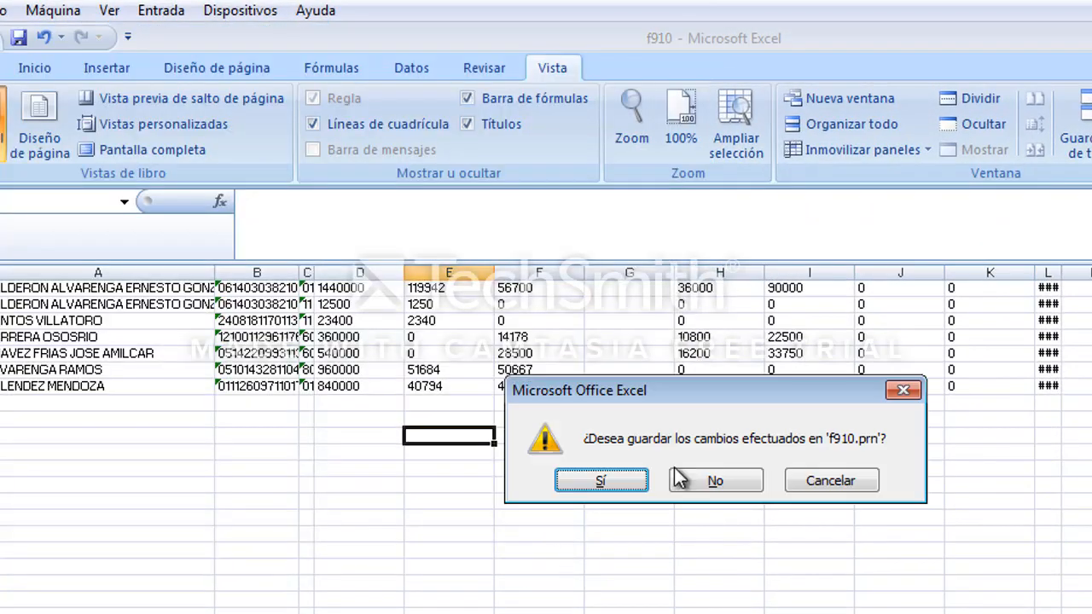
{"action": "left_click", "coordinate": [906, 389]}
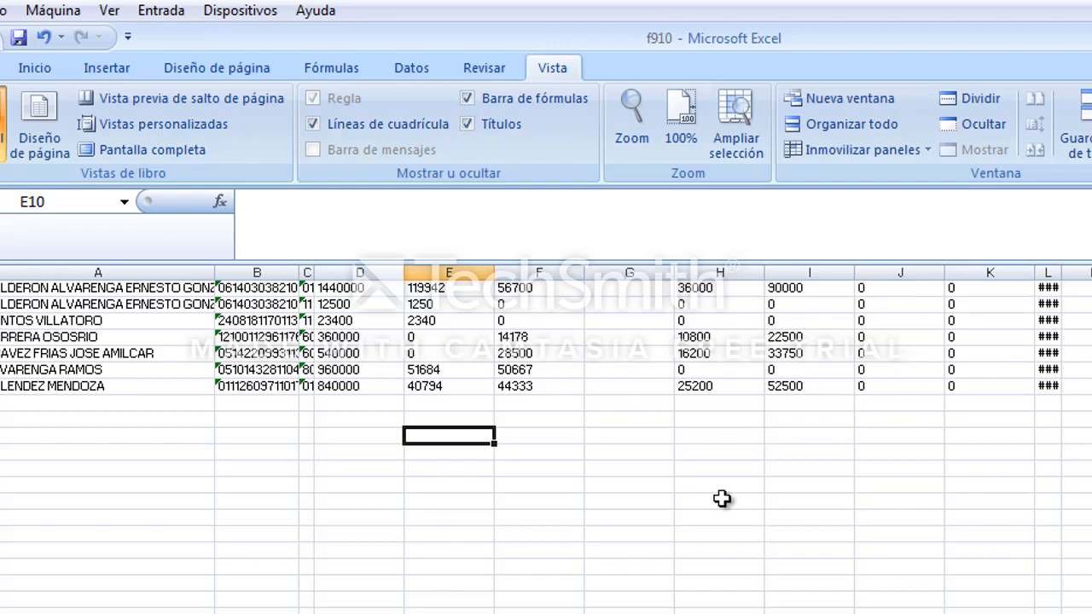
{"action": "key", "text": "ctrl+w"}
{"action": "left_click", "coordinate": [614, 484]}
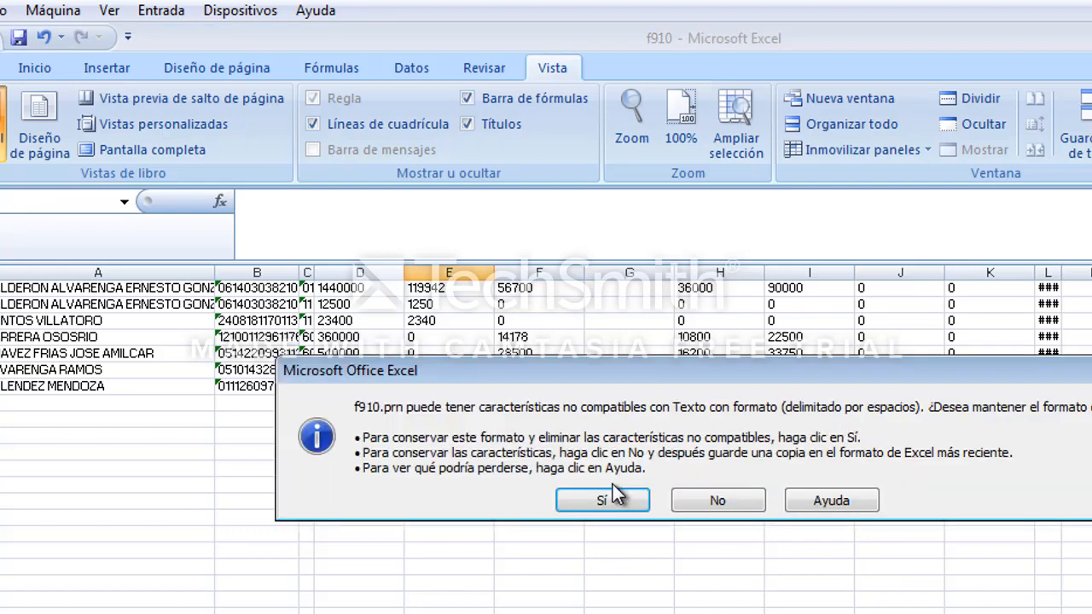
{"action": "left_click", "coordinate": [609, 502]}
Rename the saved f910.prn file to f910.txt in the documents folder.
{"action": "key", "text": "ctrl+o"}
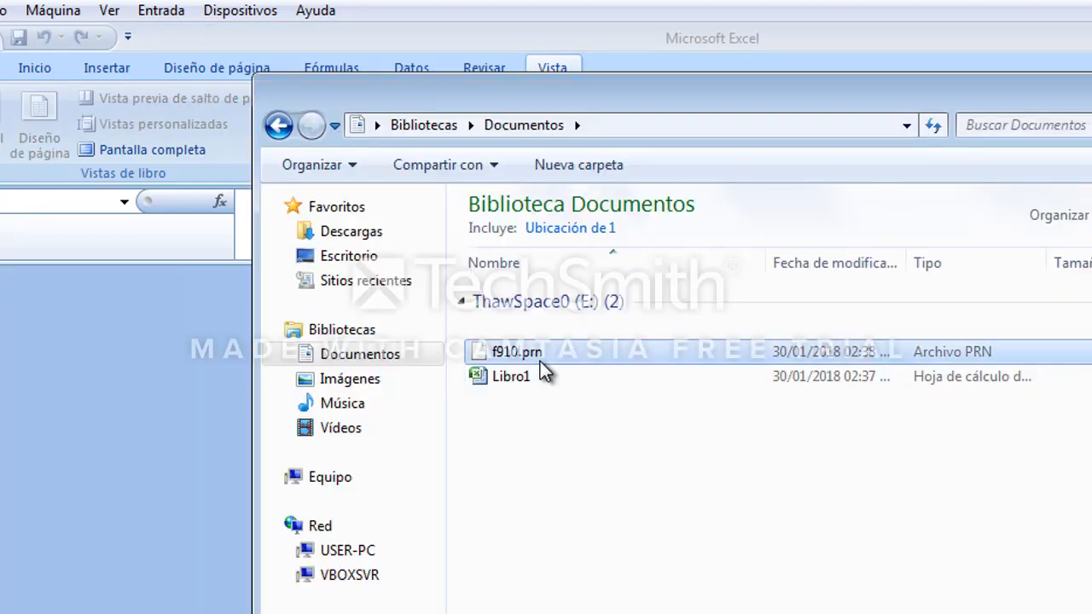
{"action": "left_click", "coordinate": [560, 352]}
{"action": "right_click", "coordinate": [559, 351]}
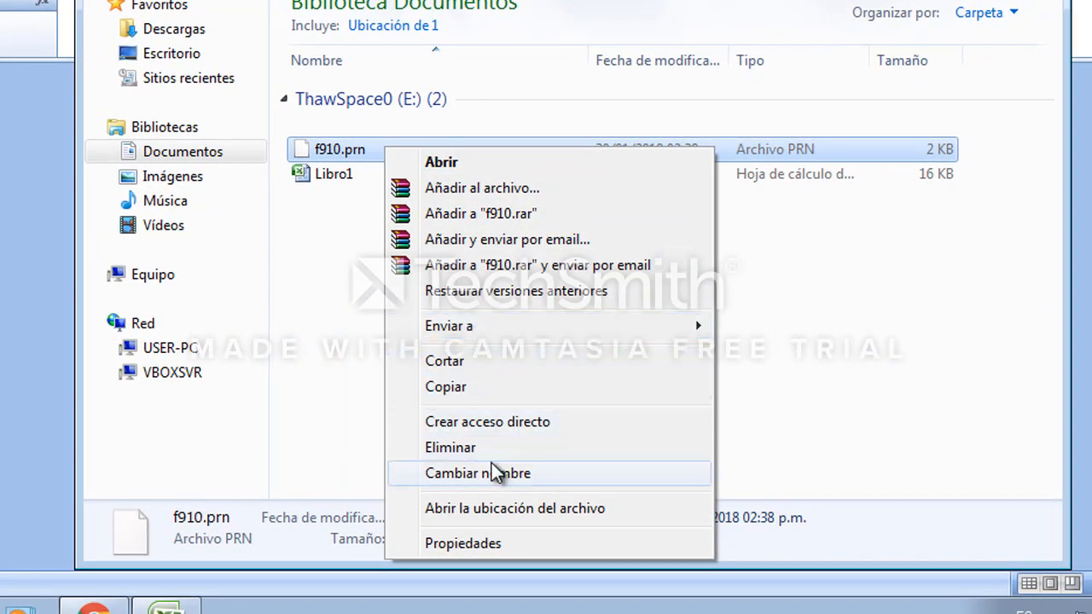
{"action": "left_click", "coordinate": [670, 613]}
{"action": "left_click", "coordinate": [465, 193]}
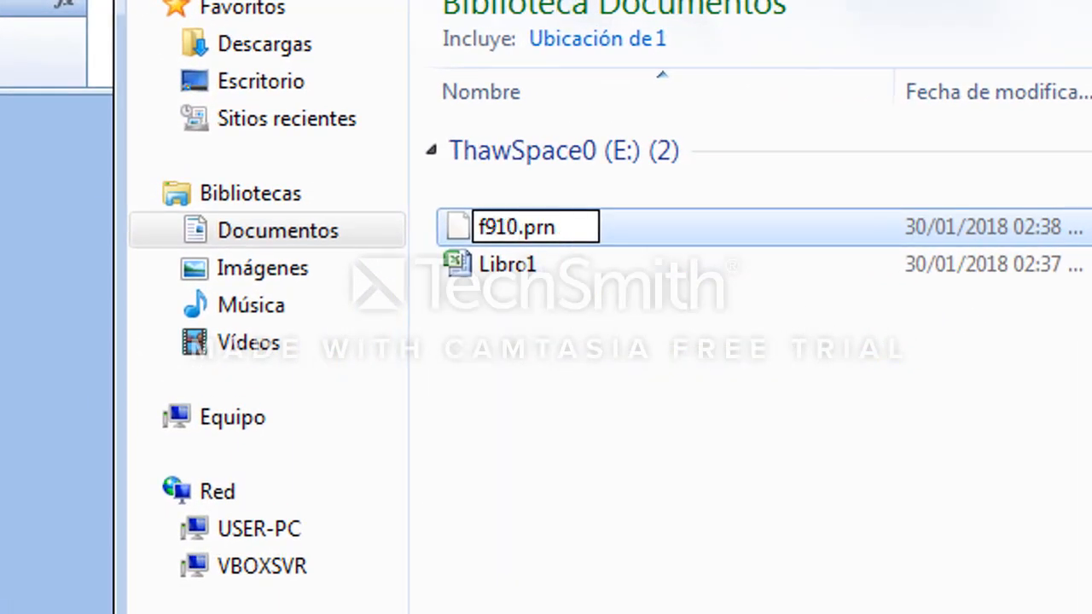
{"action": "key", "text": "BackSpace"}
{"action": "key", "text": "BackSpace"}
{"action": "key", "text": "BackSpace"}
{"action": "type", "text": "txt"}
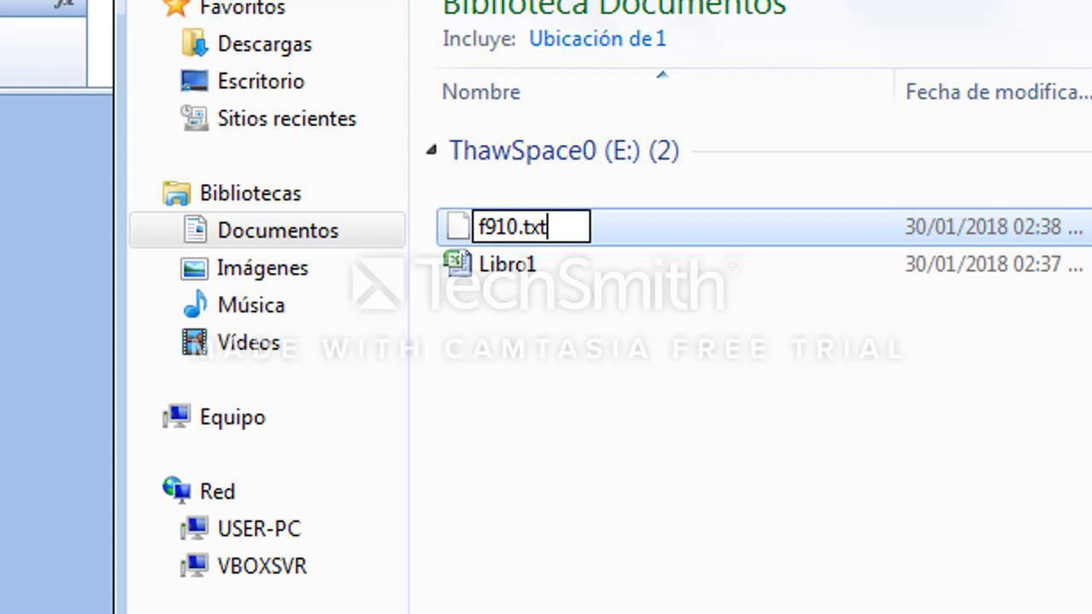
{"action": "key", "text": "Return"}
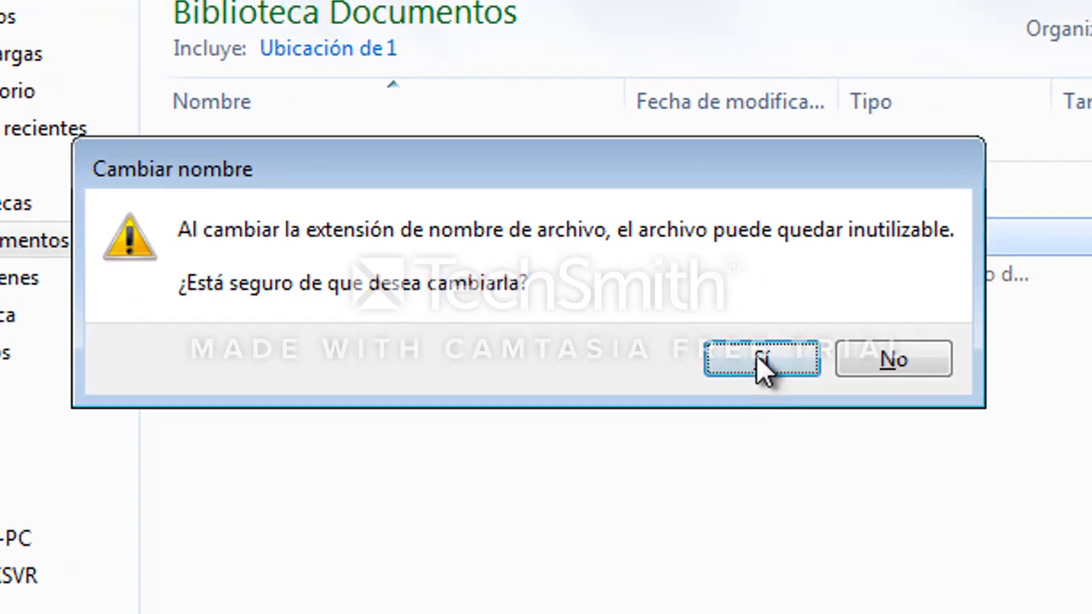
{"action": "left_click", "coordinate": [762, 361]}
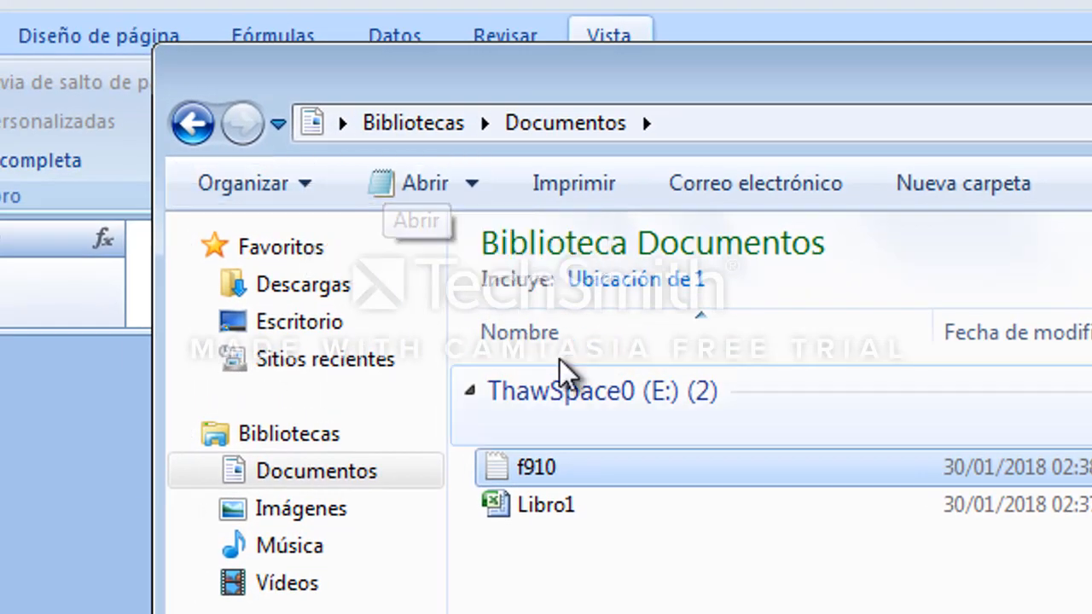
Turn off hiding of file extensions for known file types in the folder options.
{"action": "left_click", "coordinate": [670, 608]}
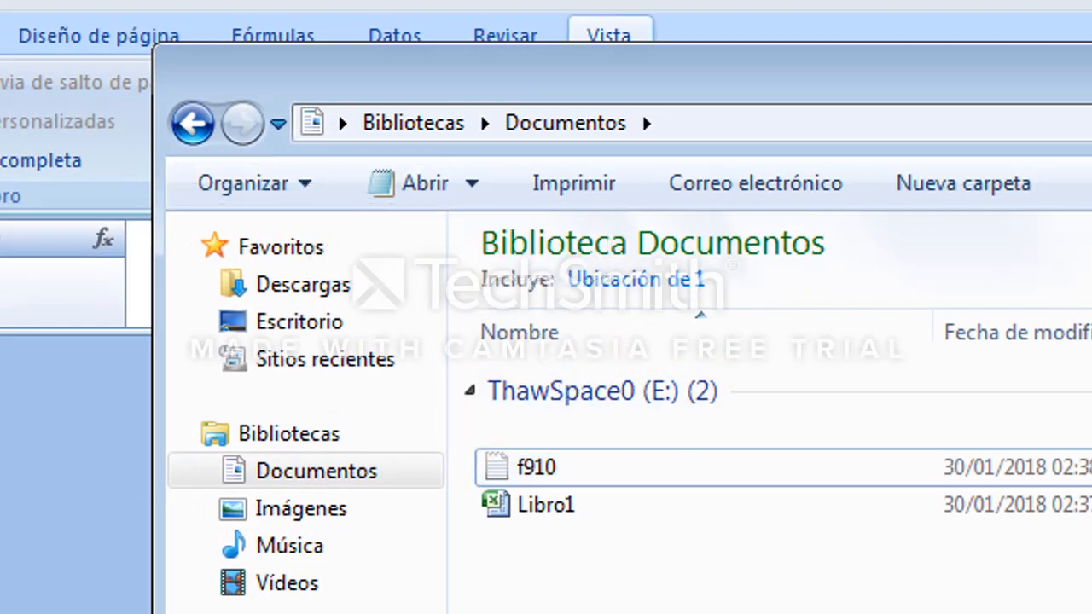
{"action": "left_click", "coordinate": [597, 461]}
{"action": "left_click", "coordinate": [329, 190]}
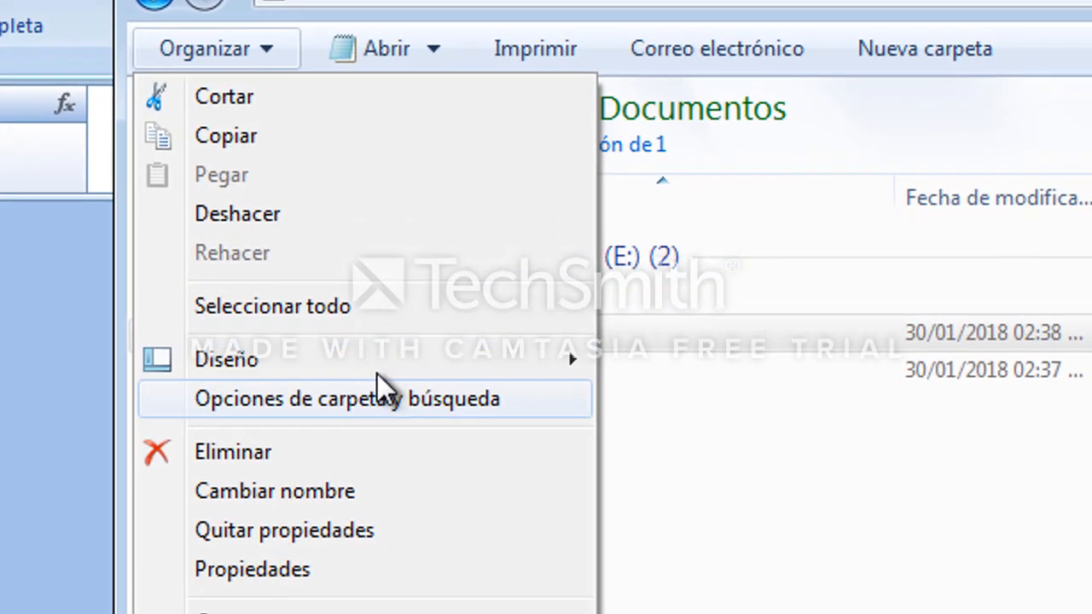
{"action": "left_click", "coordinate": [380, 415]}
{"action": "left_click", "coordinate": [297, 155]}
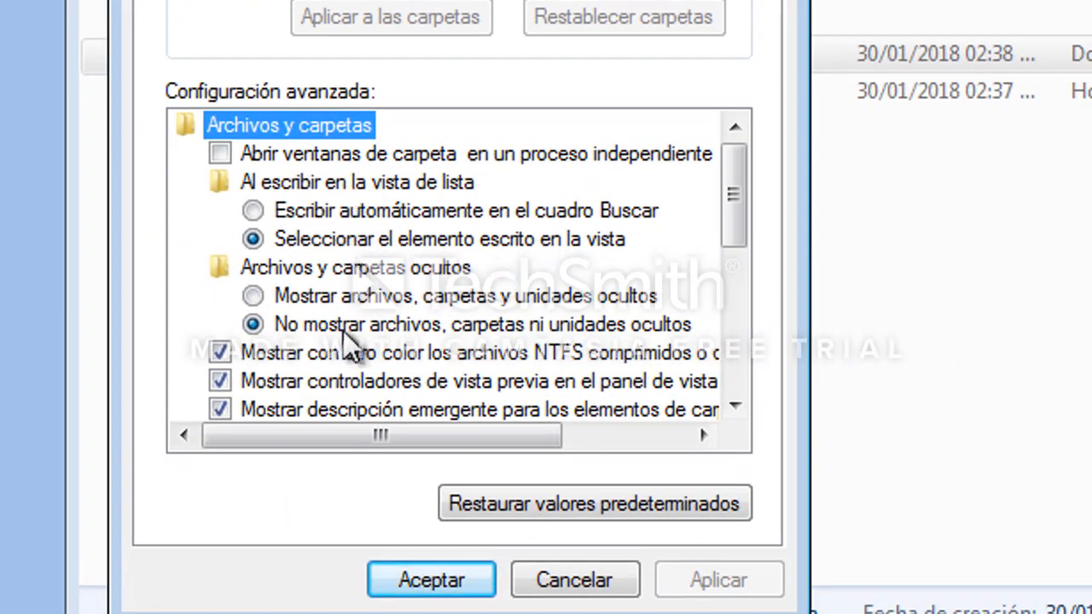
{"action": "scroll", "coordinate": [370, 316], "scroll_direction": "down", "scroll_amount": 3}
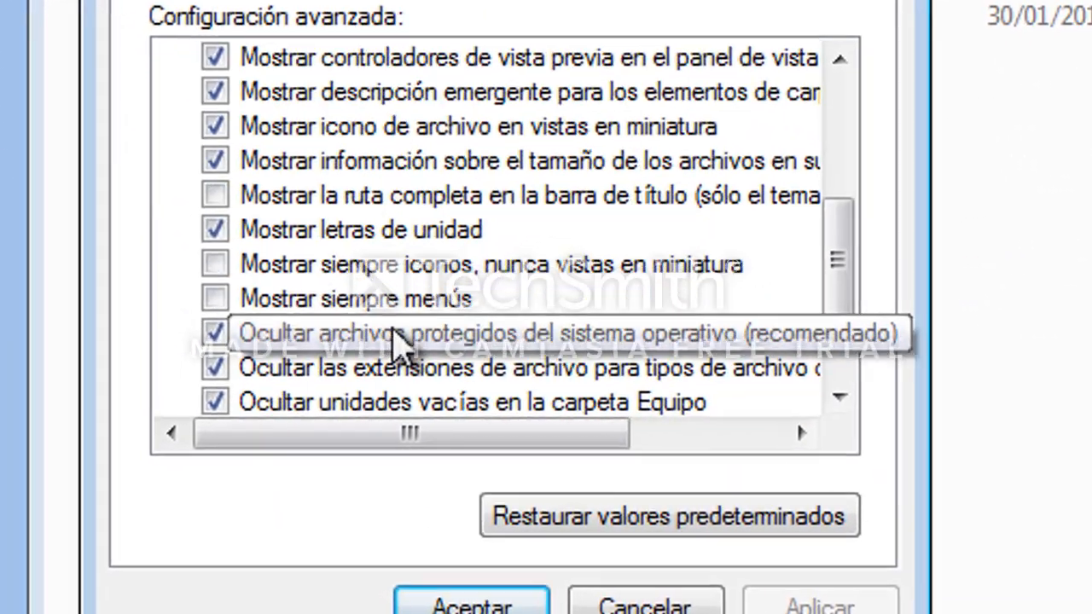
{"action": "scroll", "coordinate": [397, 337], "scroll_direction": "down", "scroll_amount": 1}
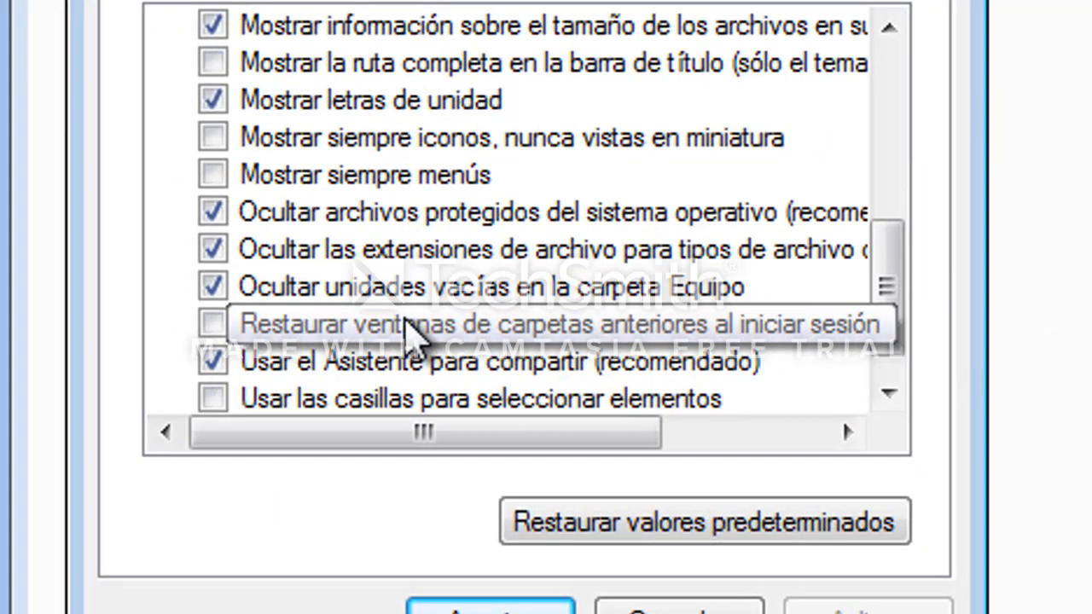
{"action": "left_click", "coordinate": [298, 271]}
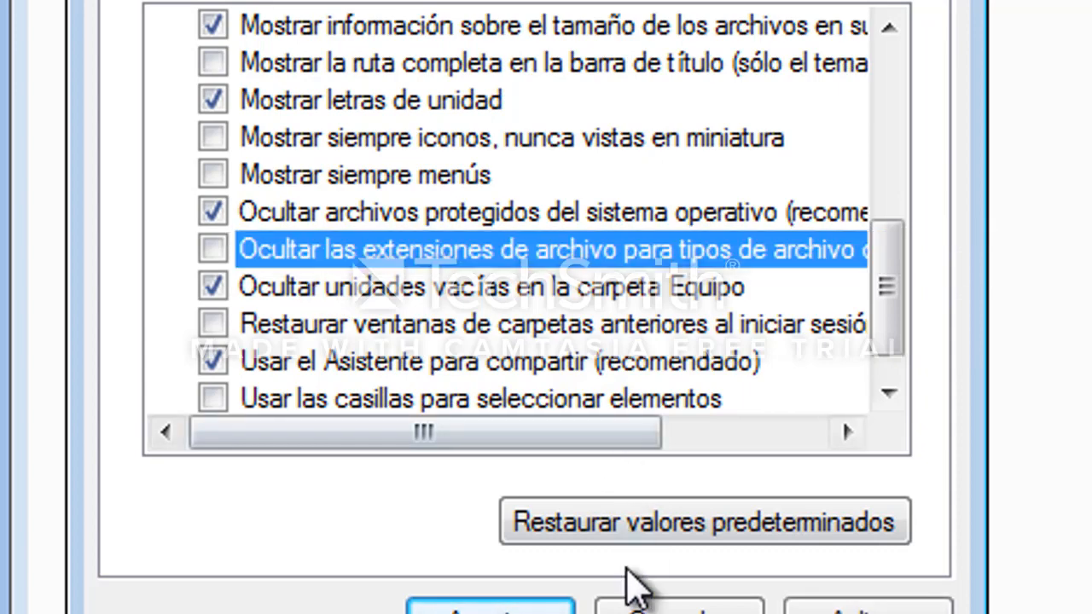
{"action": "left_click", "coordinate": [512, 608]}
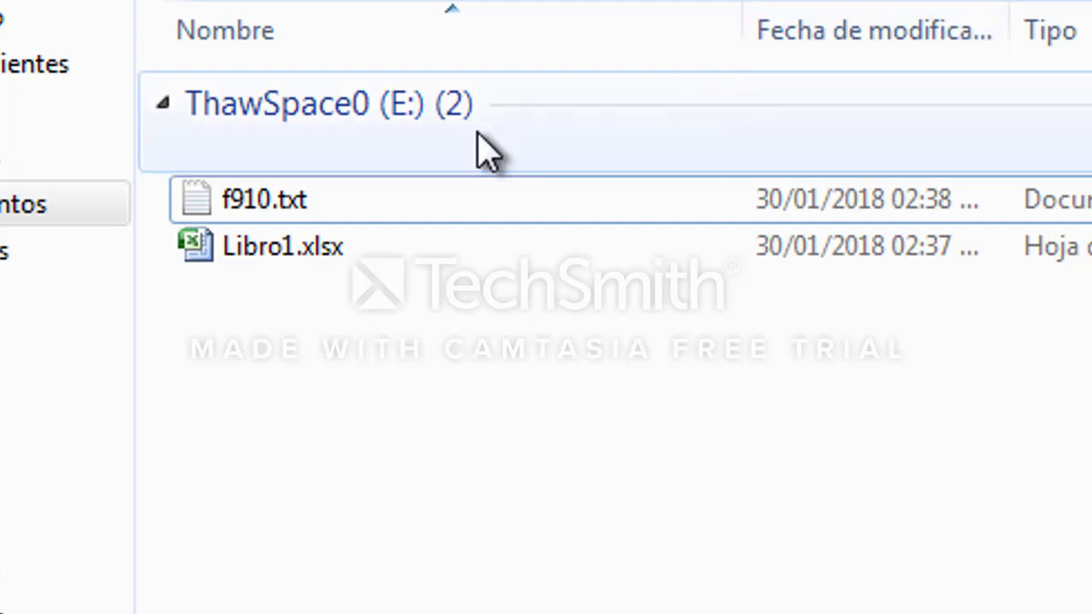
Switch to the tax portal in Chrome and start the Informe Anual de Retención del Impuesto Sobre la Renta.
{"action": "left_click", "coordinate": [430, 192]}
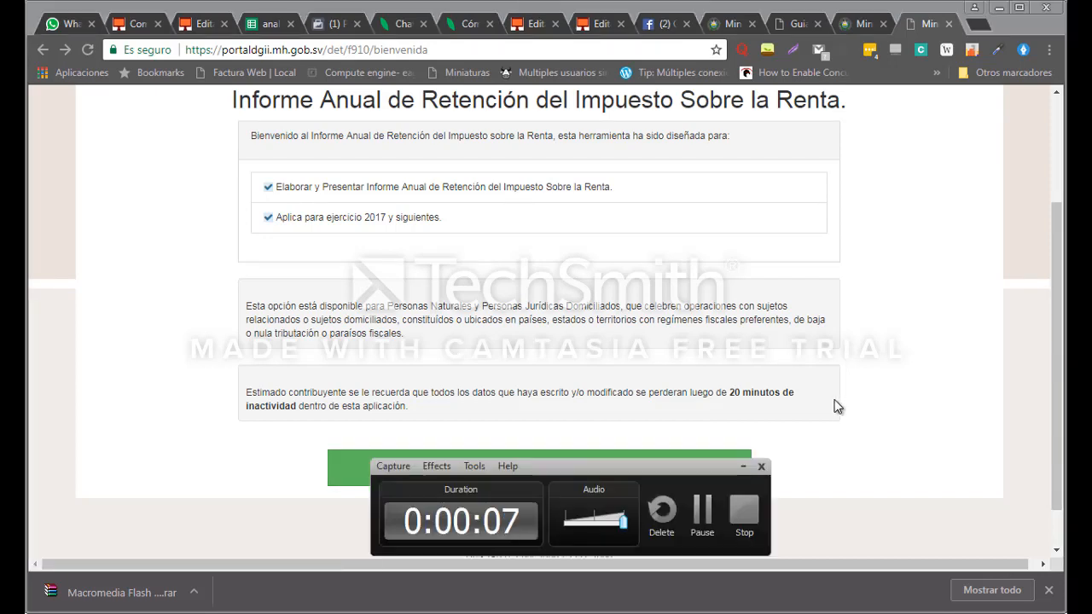
{"action": "left_click", "coordinate": [743, 467]}
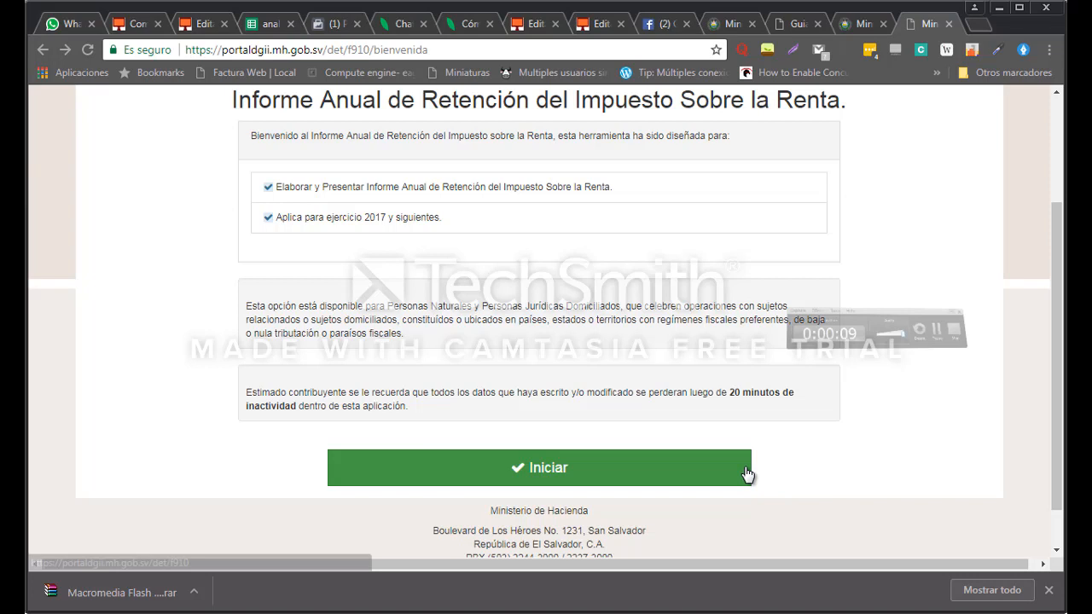
{"action": "left_click", "coordinate": [611, 482]}
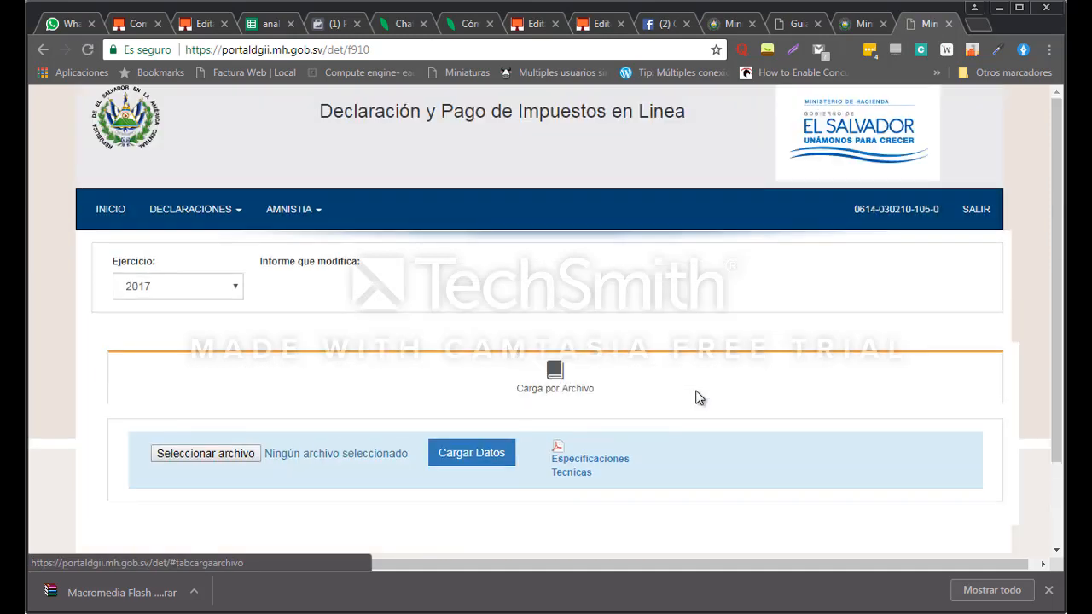
Choose the f910 text file from Documents for the file upload.
{"action": "left_click", "coordinate": [206, 453]}
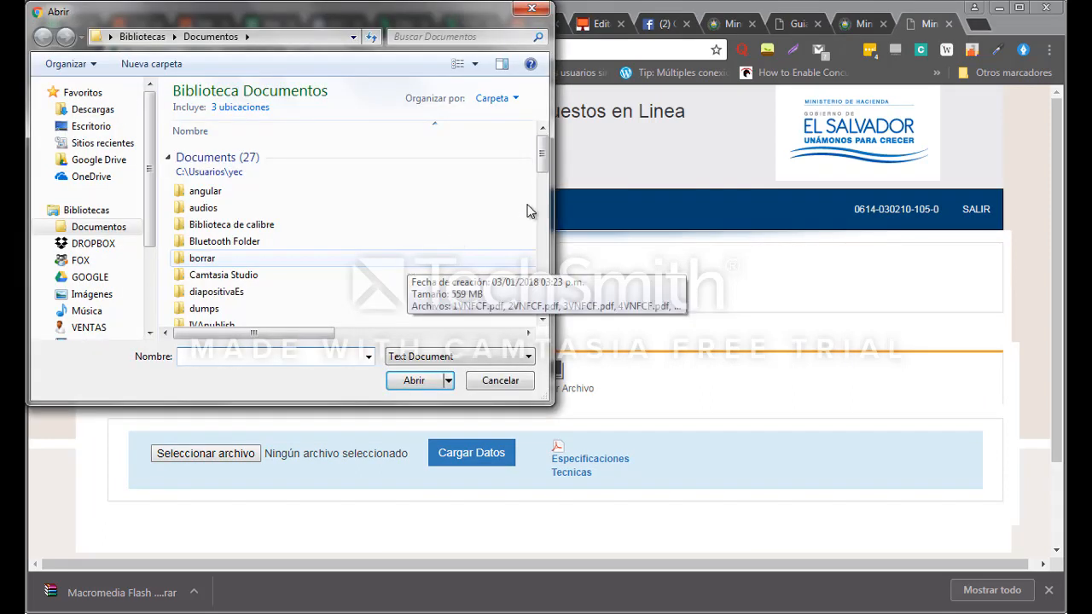
{"action": "left_click", "coordinate": [282, 260]}
{"action": "key", "text": "Down"}
{"action": "key", "text": "Down"}
{"action": "key", "text": "Down"}
{"action": "key", "text": "Down"}
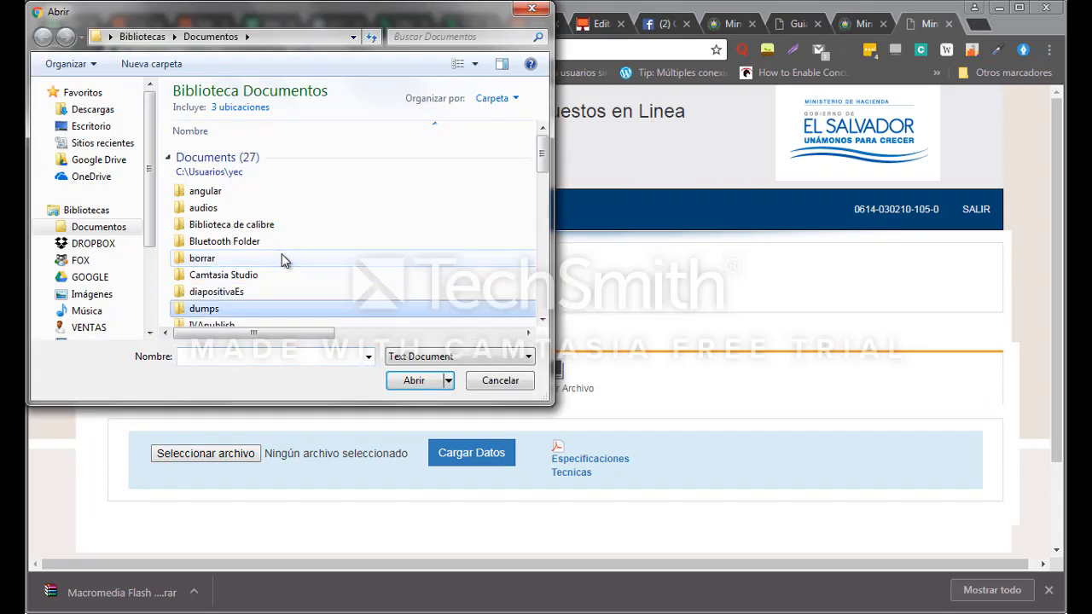
{"action": "key", "text": "f"}
{"action": "key", "text": "Return"}
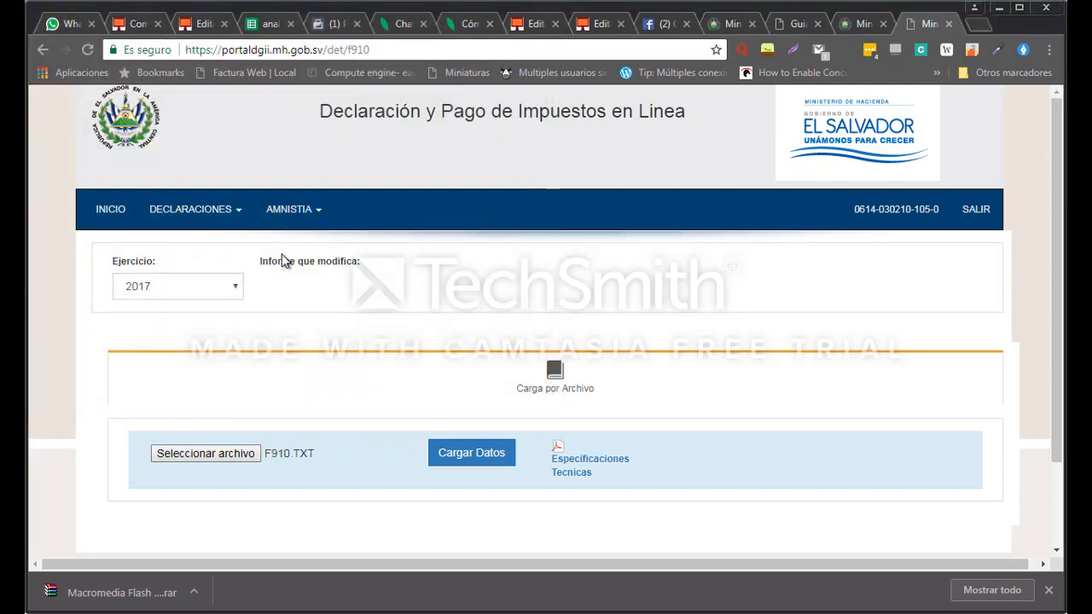
Load the selected file's data on the portal and tick the box confirming the incorporated information to continue.
{"action": "left_click", "coordinate": [485, 450]}
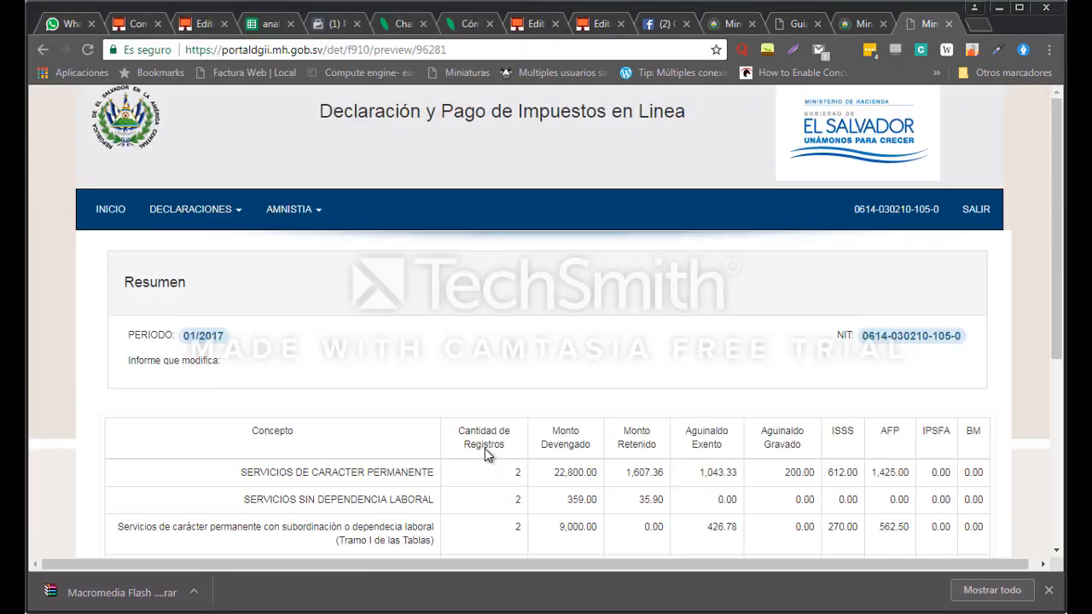
{"action": "scroll", "coordinate": [492, 384], "scroll_direction": "down", "scroll_amount": 2}
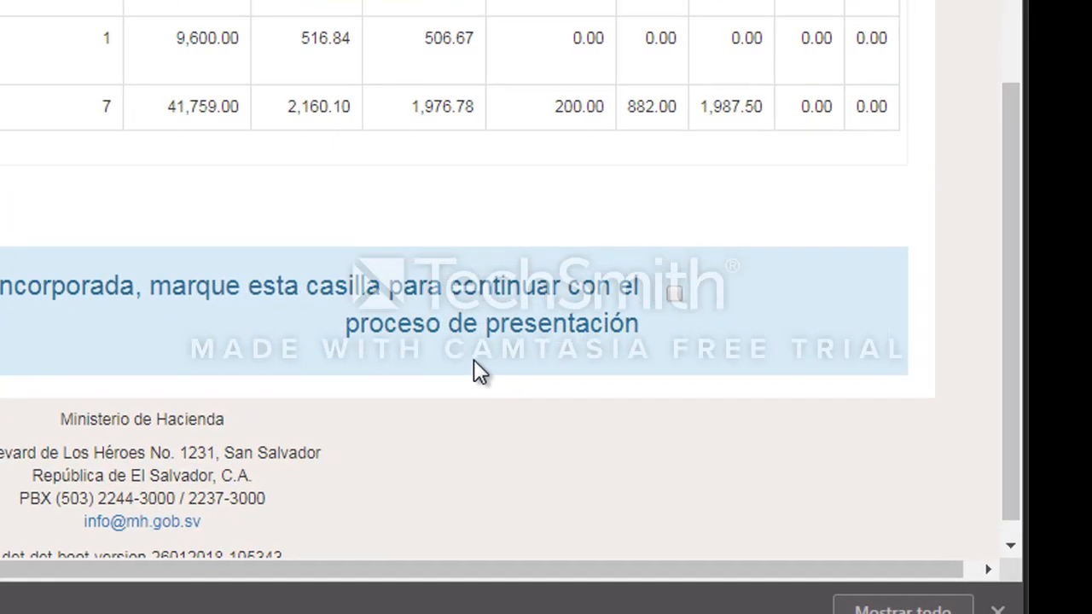
{"action": "left_click", "coordinate": [674, 294]}
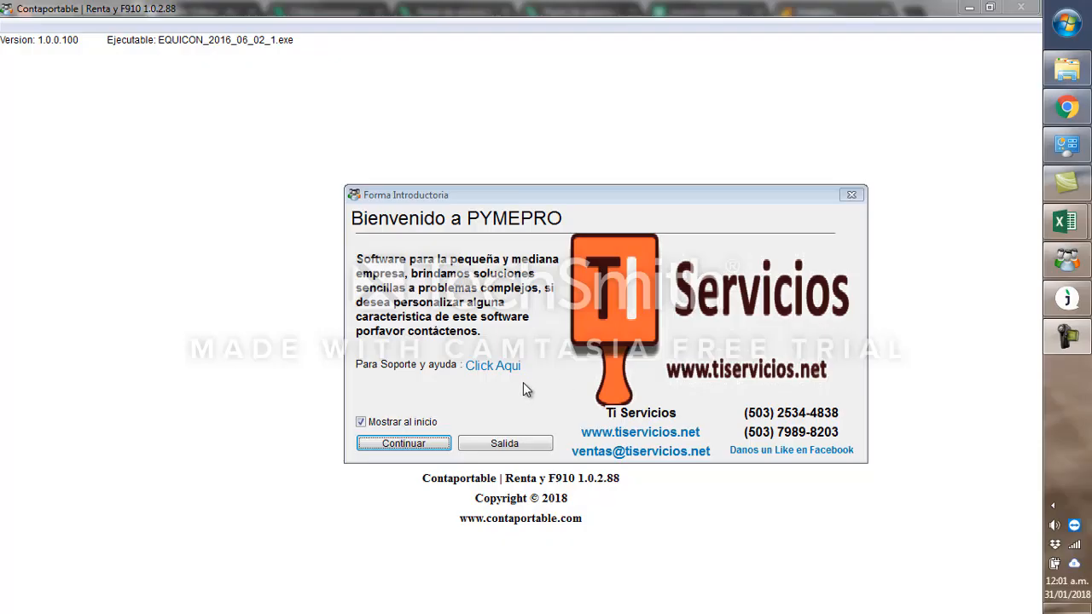
Switch to Contaportable and generate the F-910 report for year 2017, saving it as f910.txt and replacing the existing file.
{"action": "left_click", "coordinate": [413, 442]}
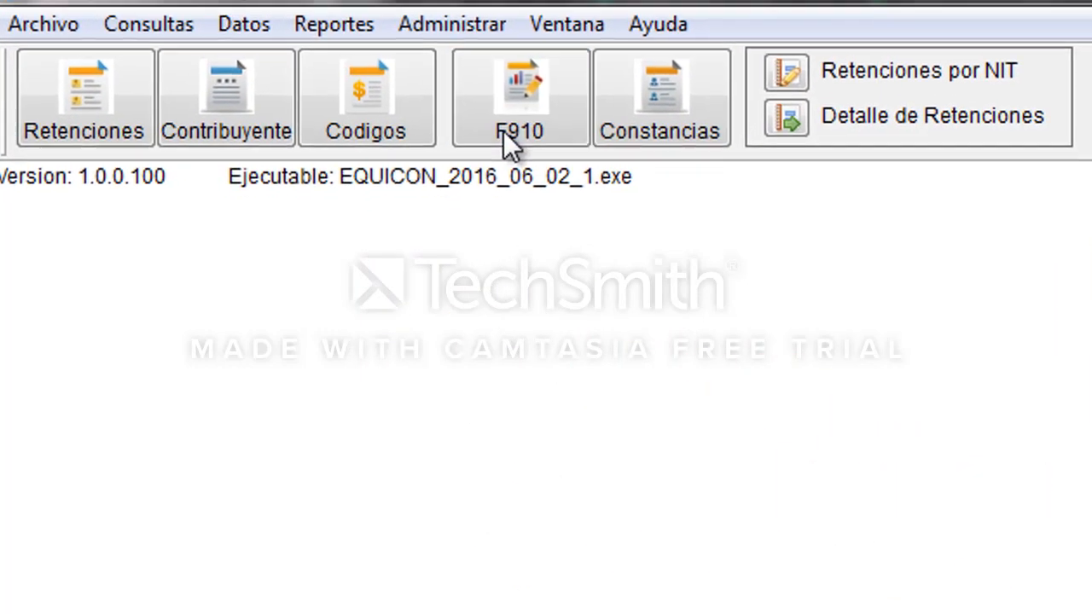
{"action": "left_click", "coordinate": [503, 132]}
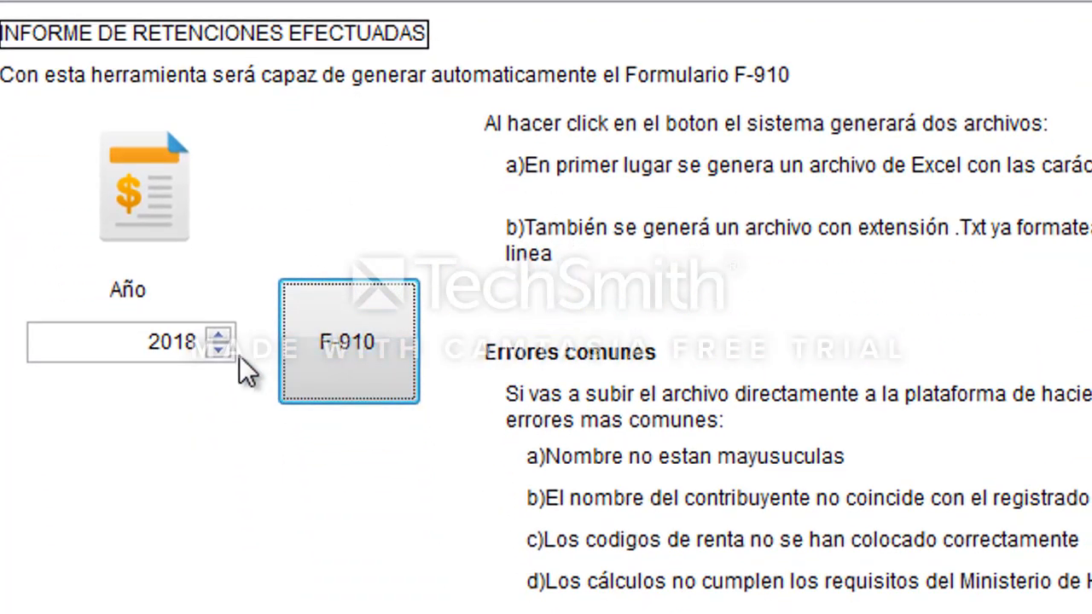
{"action": "left_click", "coordinate": [223, 355]}
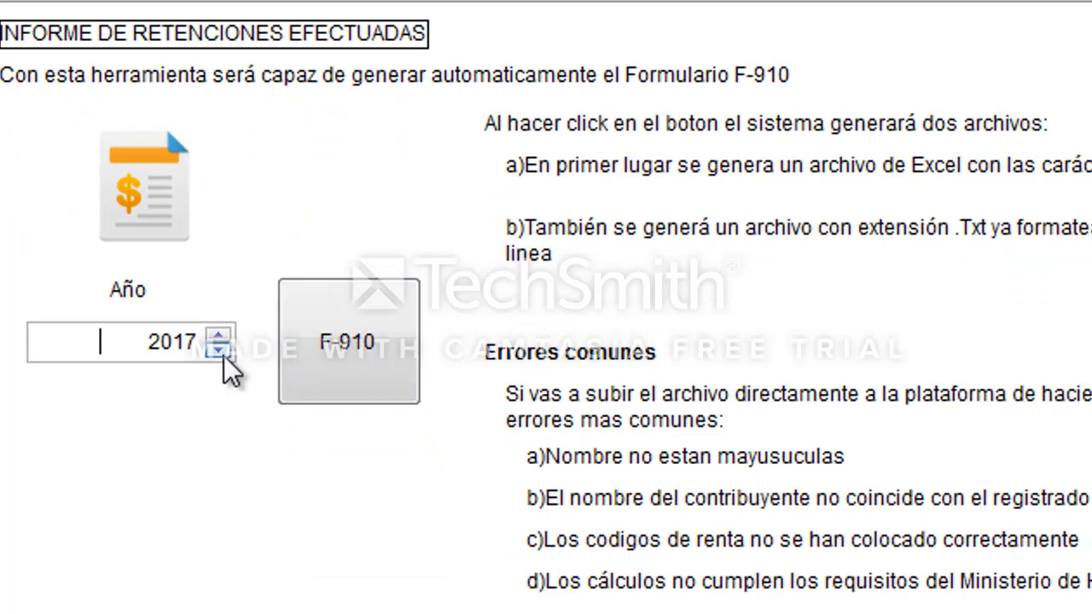
{"action": "left_click", "coordinate": [300, 360]}
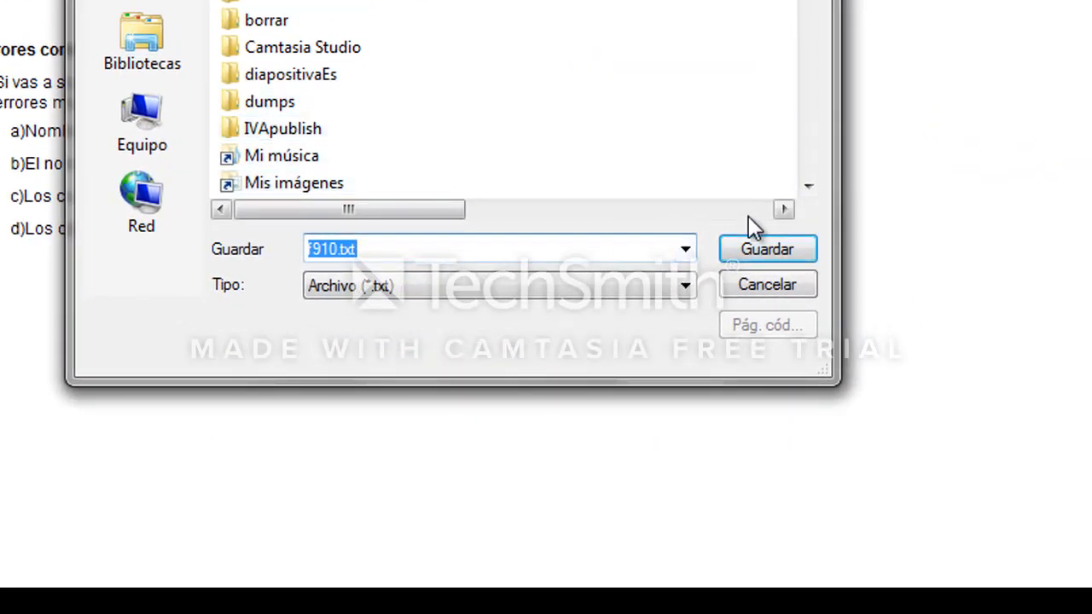
{"action": "left_click", "coordinate": [754, 249]}
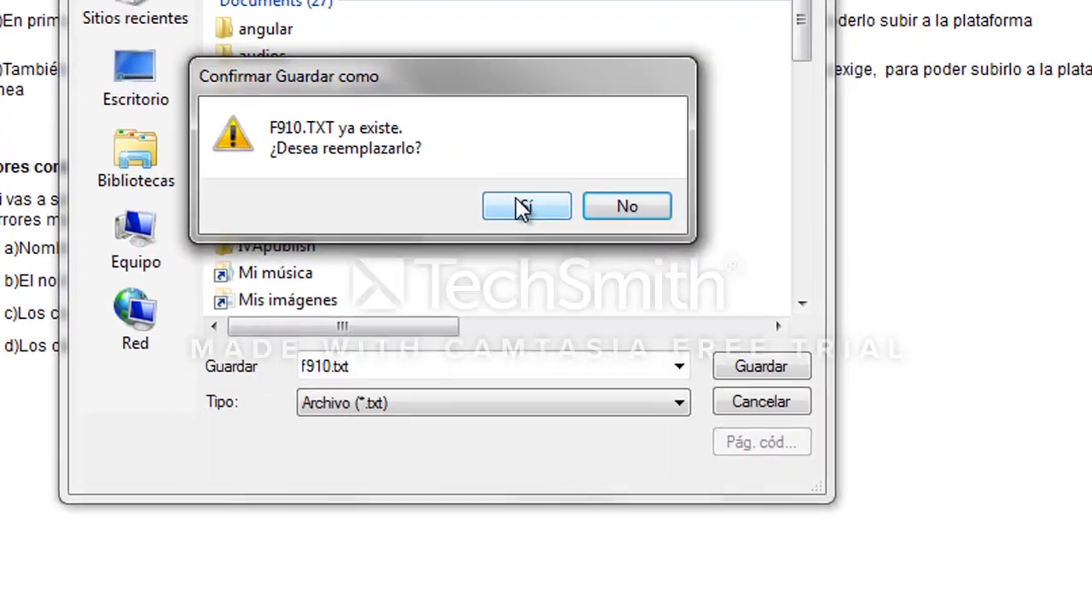
{"action": "left_click", "coordinate": [531, 100]}
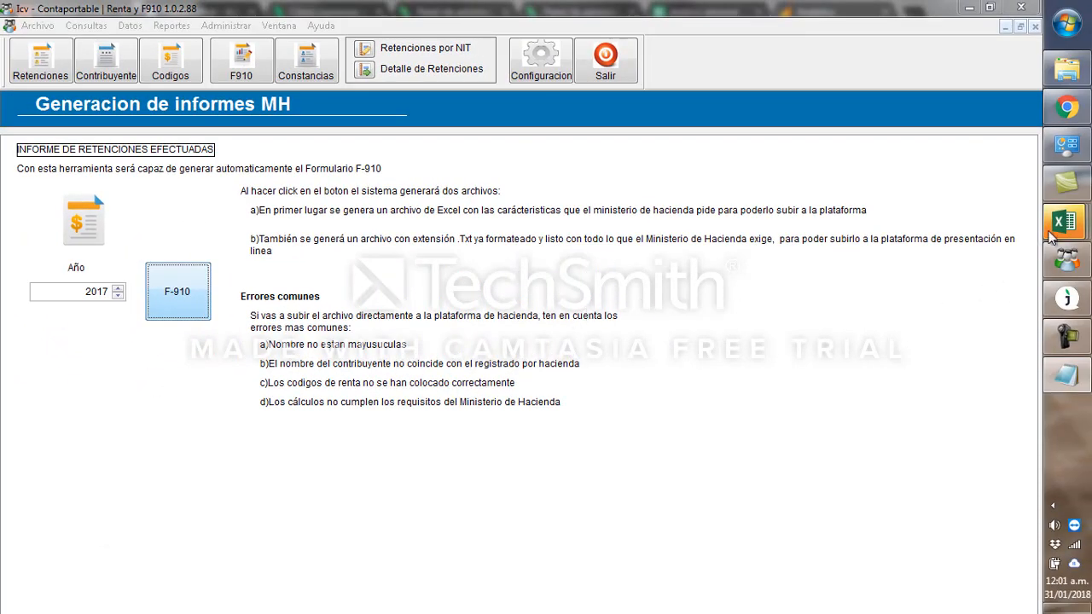
Examine the generated Excel withholding report and the F910.TXT file opened in Notepad.
{"action": "mouse_move", "coordinate": [1056, 232]}
{"action": "left_click", "coordinate": [923, 359]}
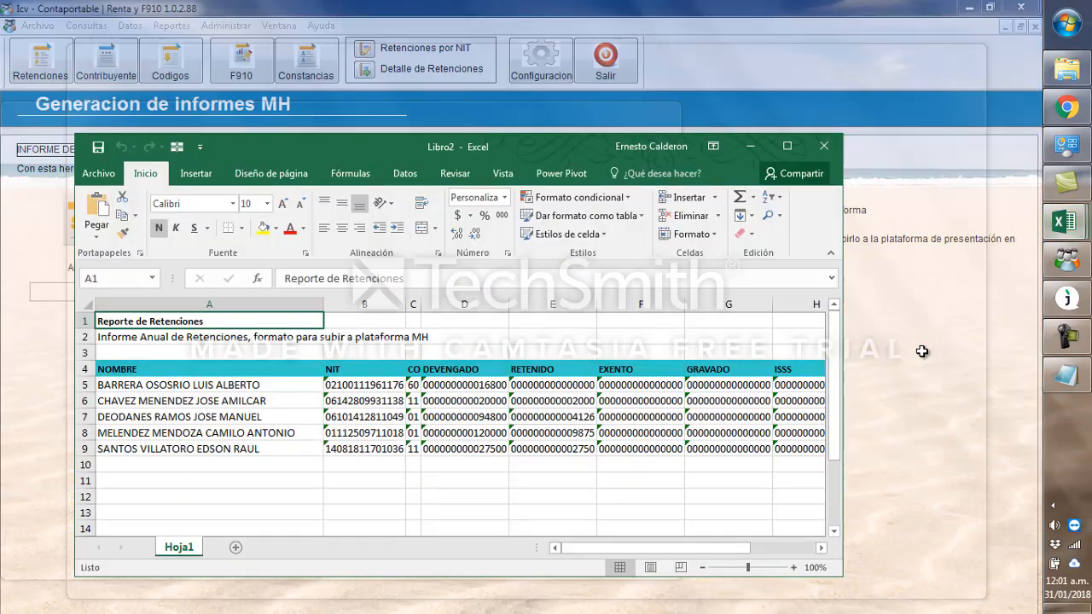
{"action": "left_click", "coordinate": [787, 146]}
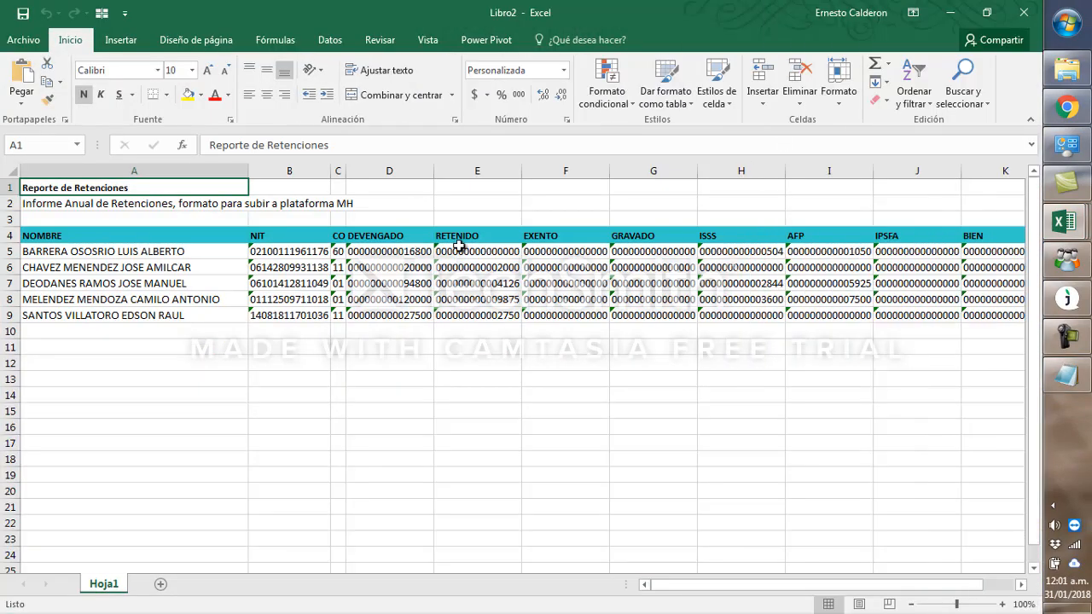
{"action": "left_click", "coordinate": [458, 246]}
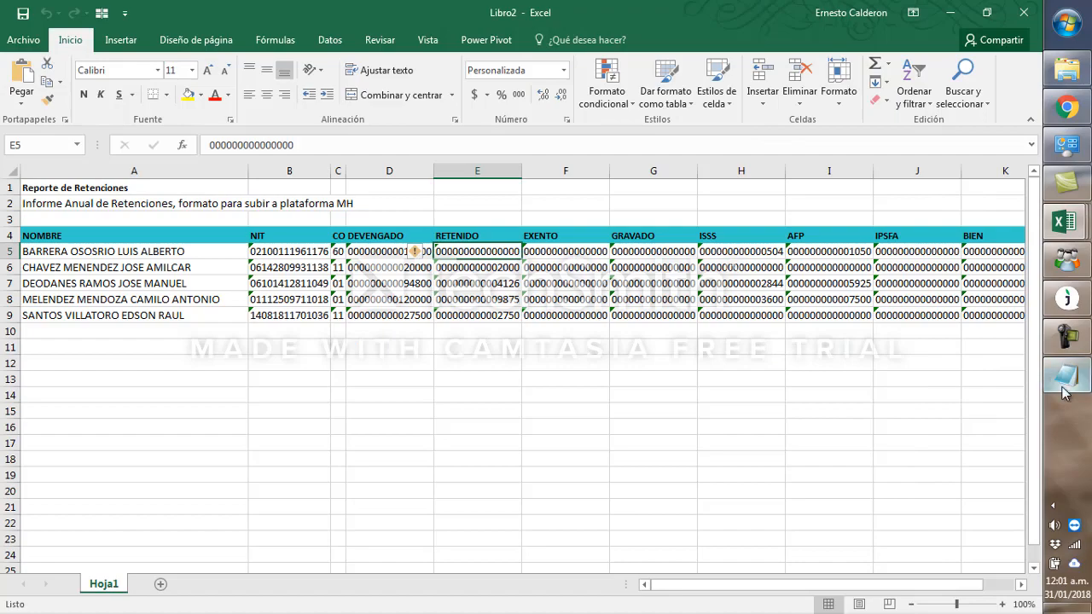
{"action": "mouse_move", "coordinate": [1067, 375]}
{"action": "left_click", "coordinate": [943, 380]}
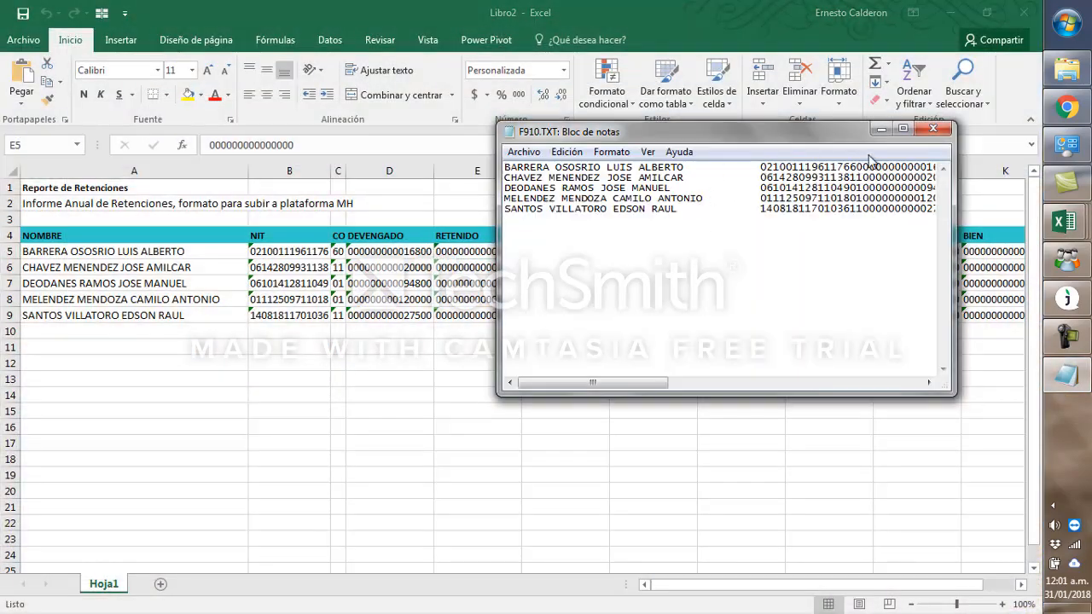
{"action": "left_click", "coordinate": [898, 130]}
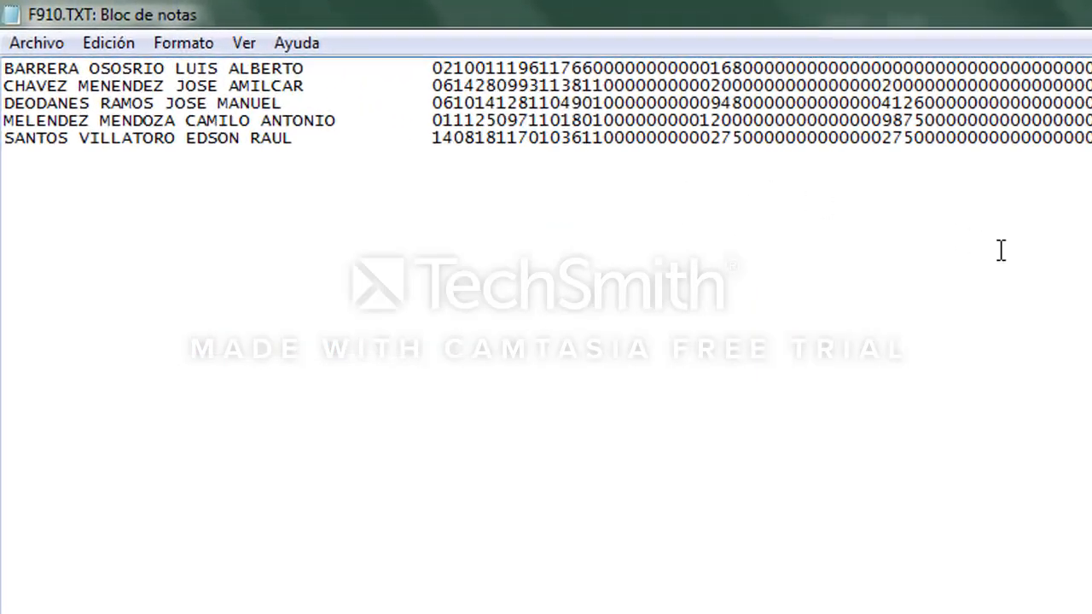